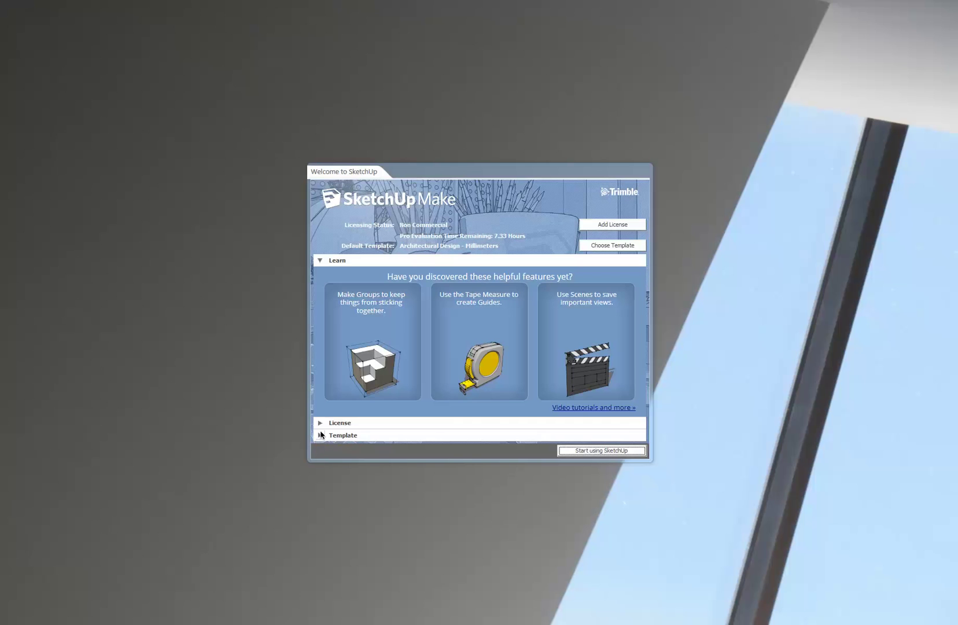
# Start a new model with the Architectural Design - Millimeters template.
pyautogui.click(320, 435)
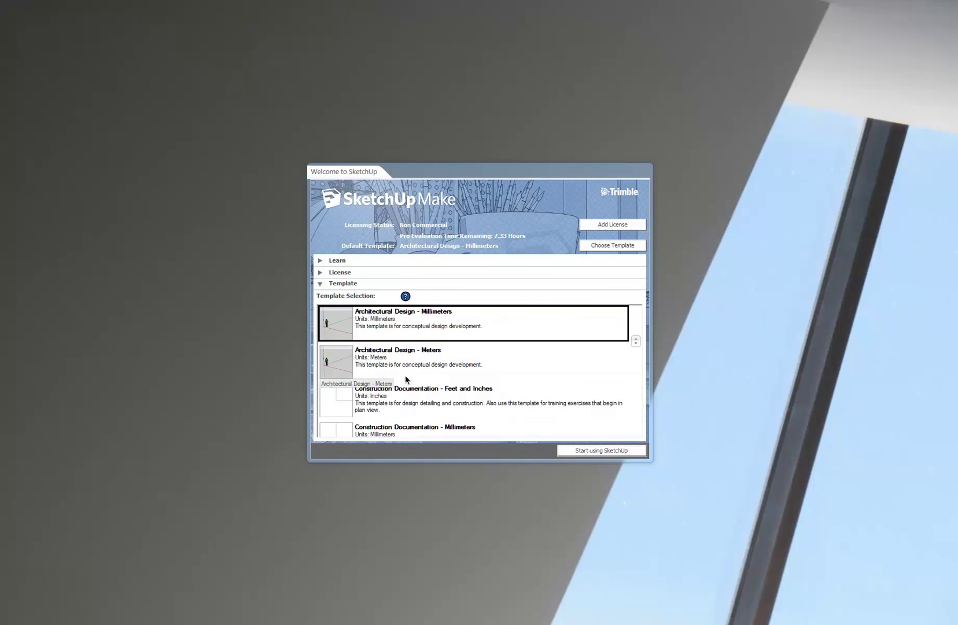
pyautogui.click(336, 321)
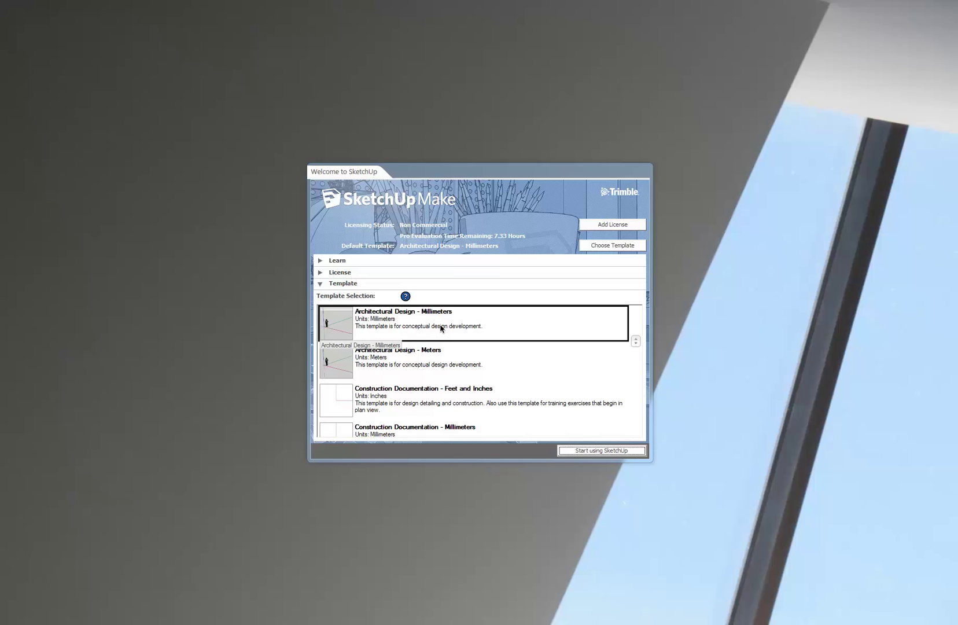
pyautogui.click(524, 355)
pyautogui.click(486, 338)
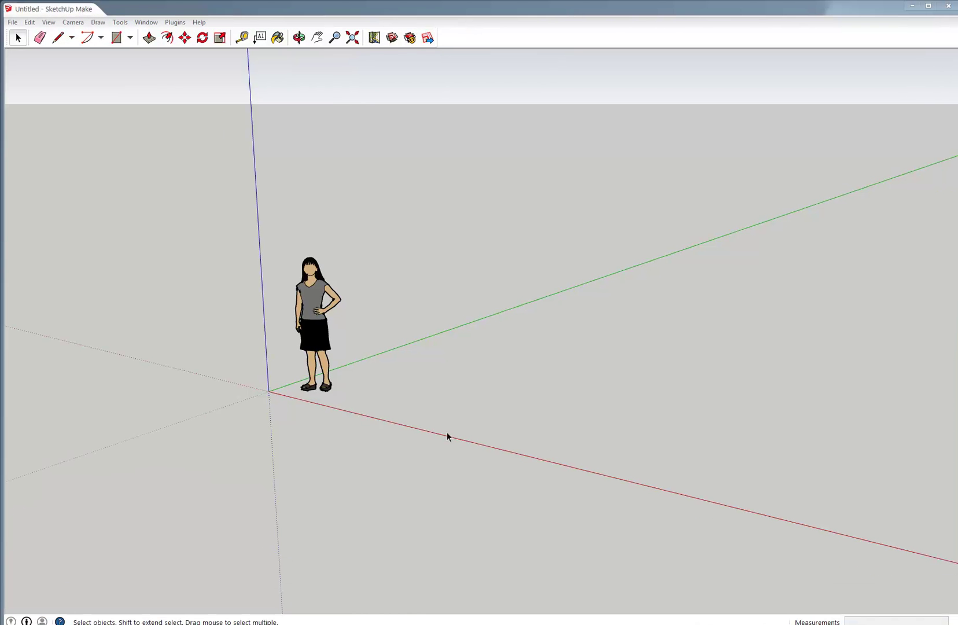
# Check the entity information of the standing woman figure and delete the figure from the model.
pyautogui.moveTo(311, 344); pyautogui.dragTo(329, 314, button='middle')
pyautogui.rightClick(329, 314)
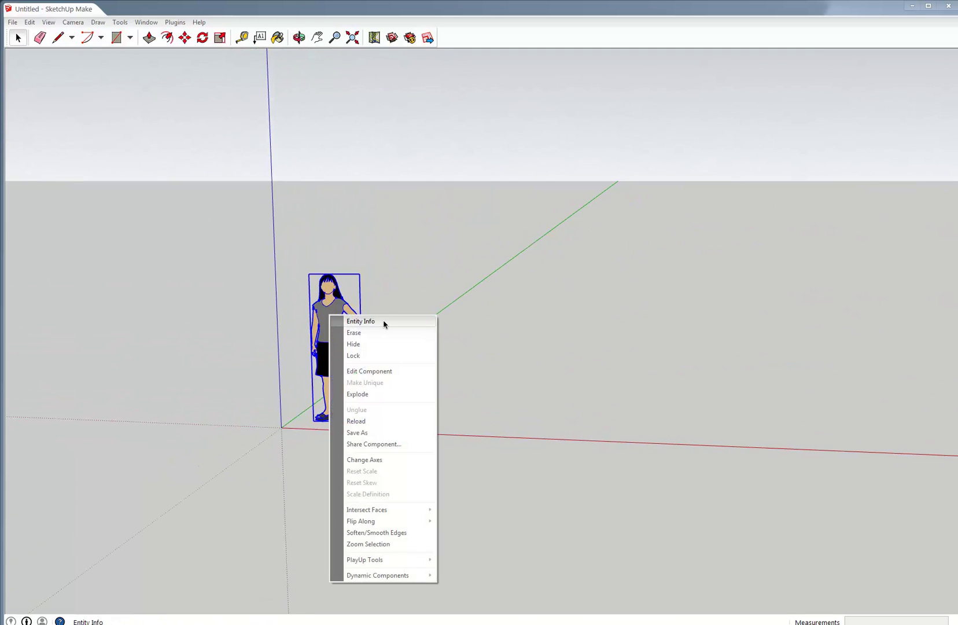
pyautogui.click(384, 320)
pyautogui.moveTo(61, 33); pyautogui.dragTo(134, 121)
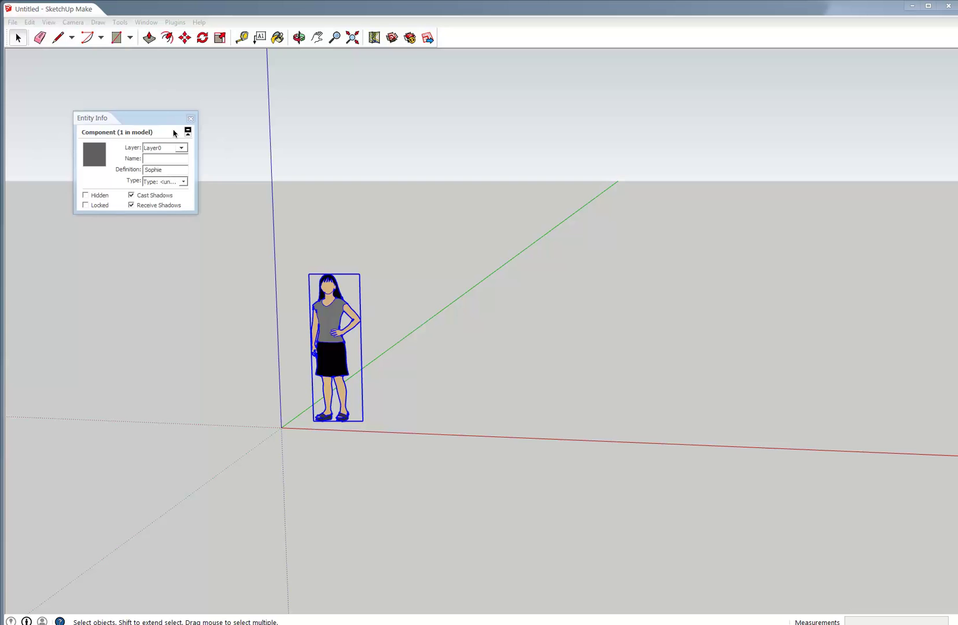
pyautogui.click(190, 118)
pyautogui.moveTo(342, 338); pyautogui.dragTo(187, 366, button='middle')
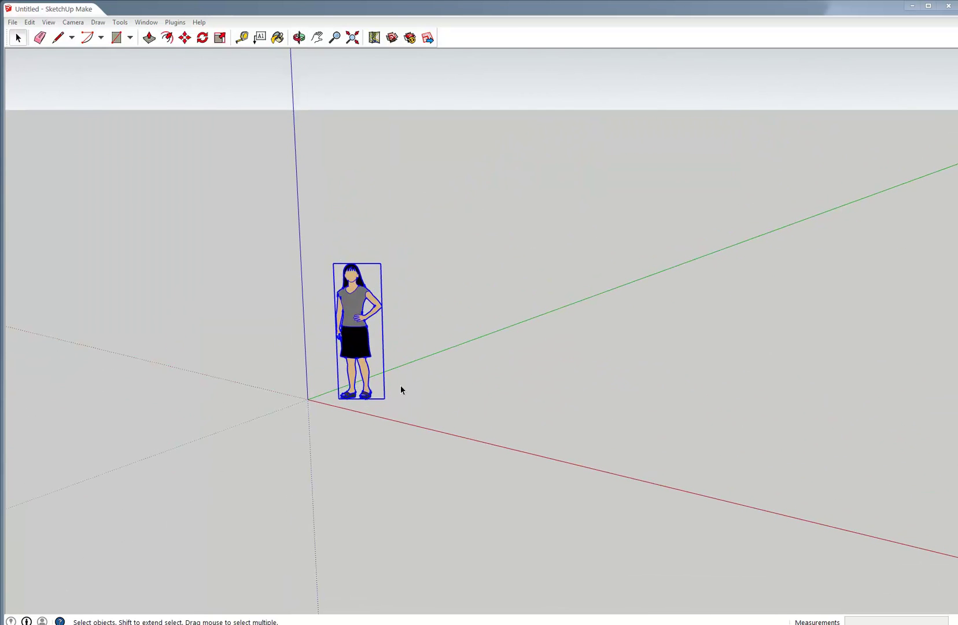
pyautogui.press('Delete')
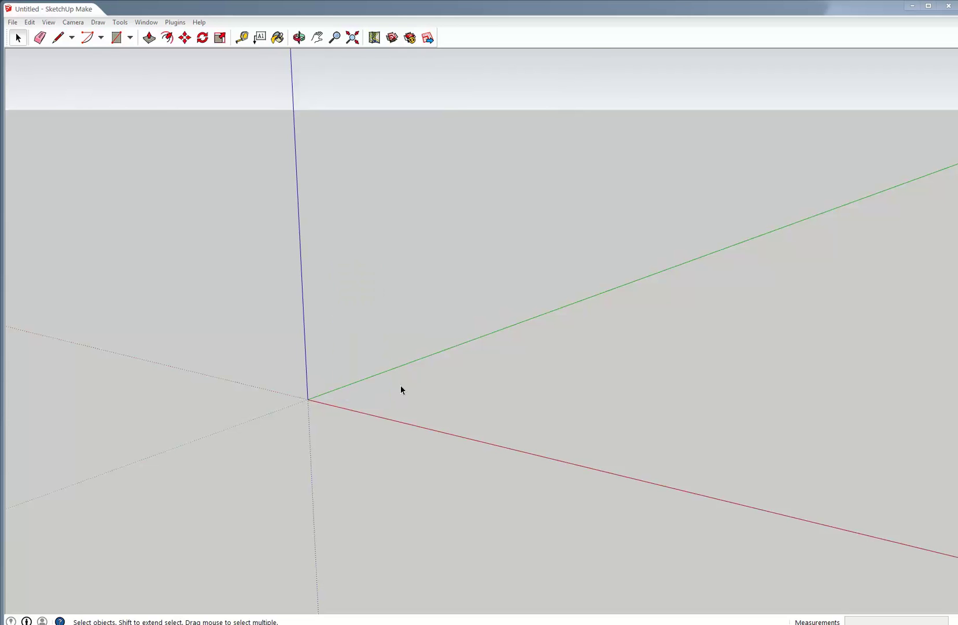
# Draw a ground-plane rectangle of about 2420 by 5757 mm from the origin, between the red and green axes.
pyautogui.press('r')
pyautogui.click(308, 399)
pyautogui.click(674, 333)
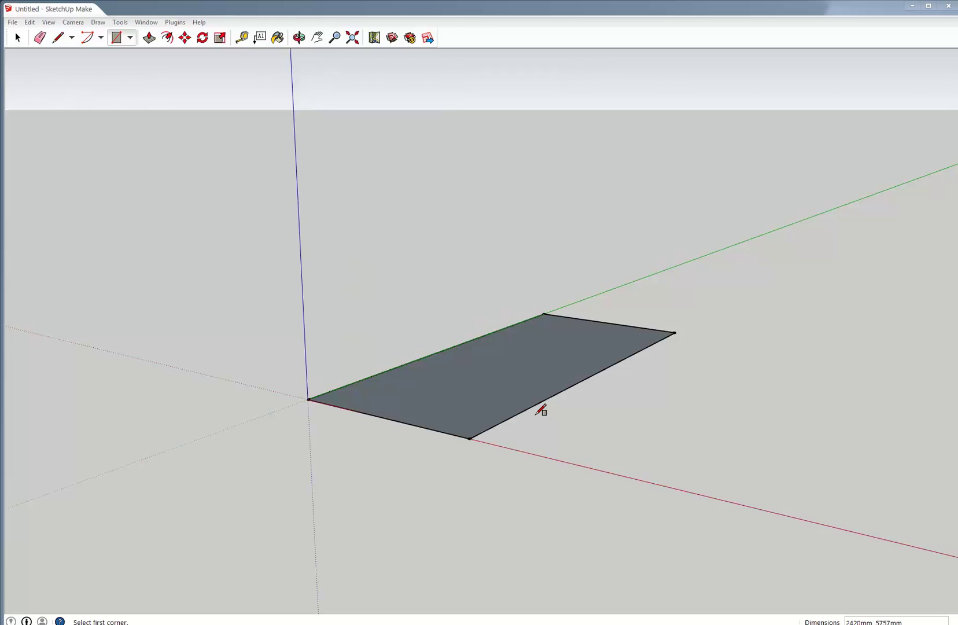
pyautogui.moveTo(462, 376); pyautogui.dragTo(455, 387, button='middle')
pyautogui.press('space')
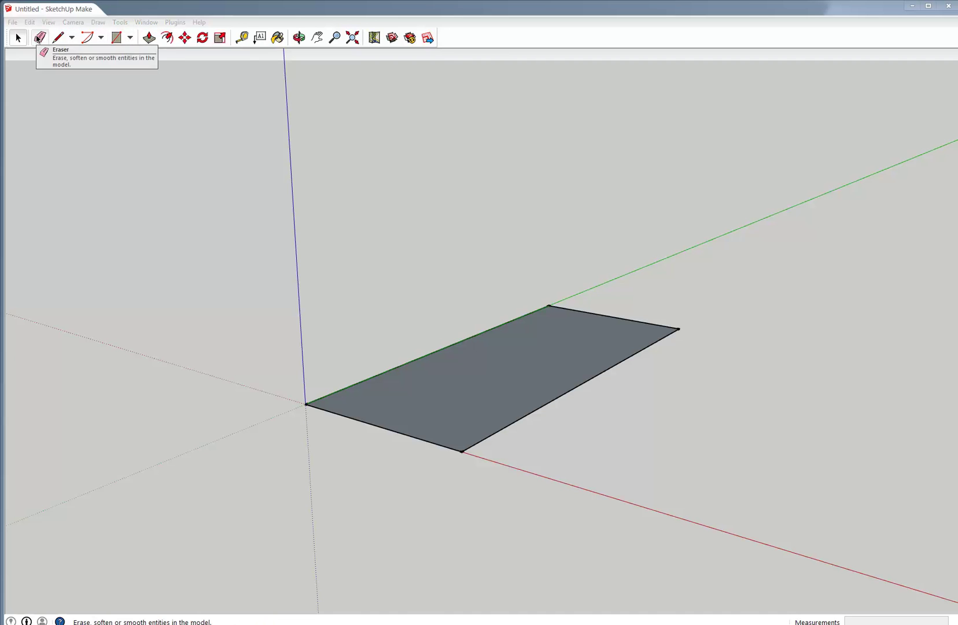
pyautogui.click(73, 38)
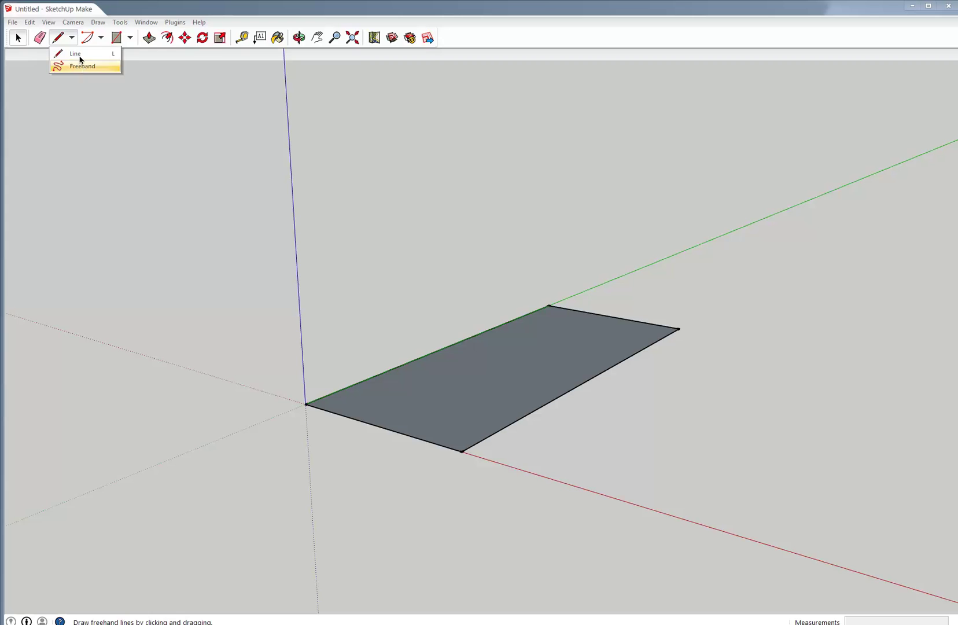
pyautogui.click(72, 38)
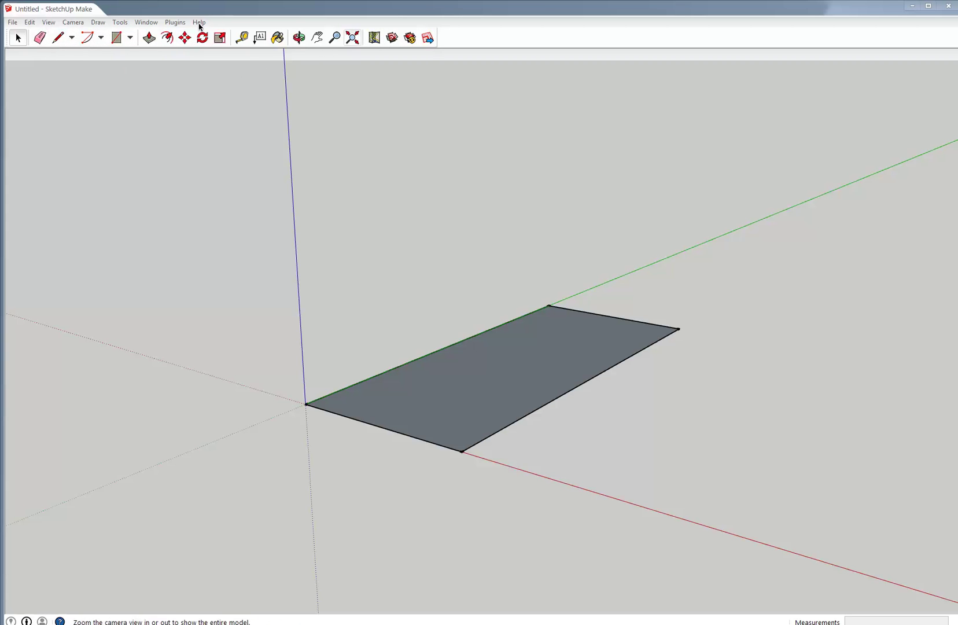
pyautogui.click(99, 24)
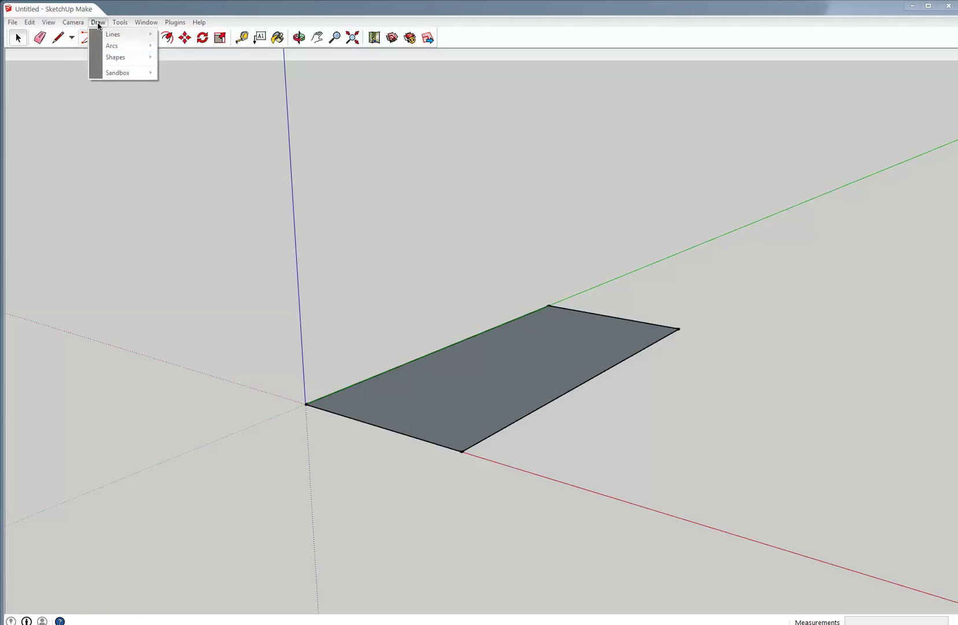
pyautogui.moveTo(114, 25)
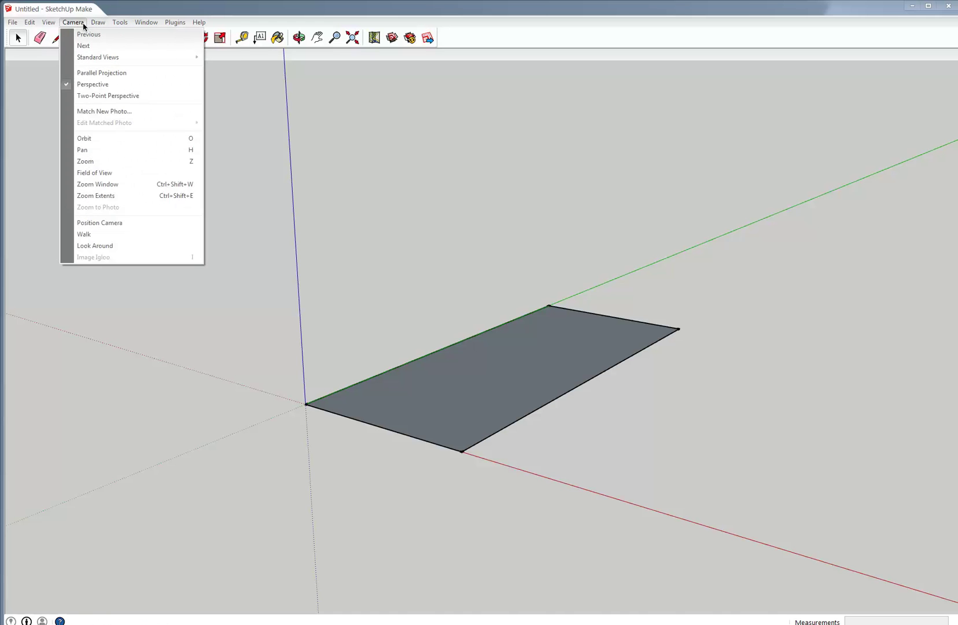
pyautogui.moveTo(51, 25)
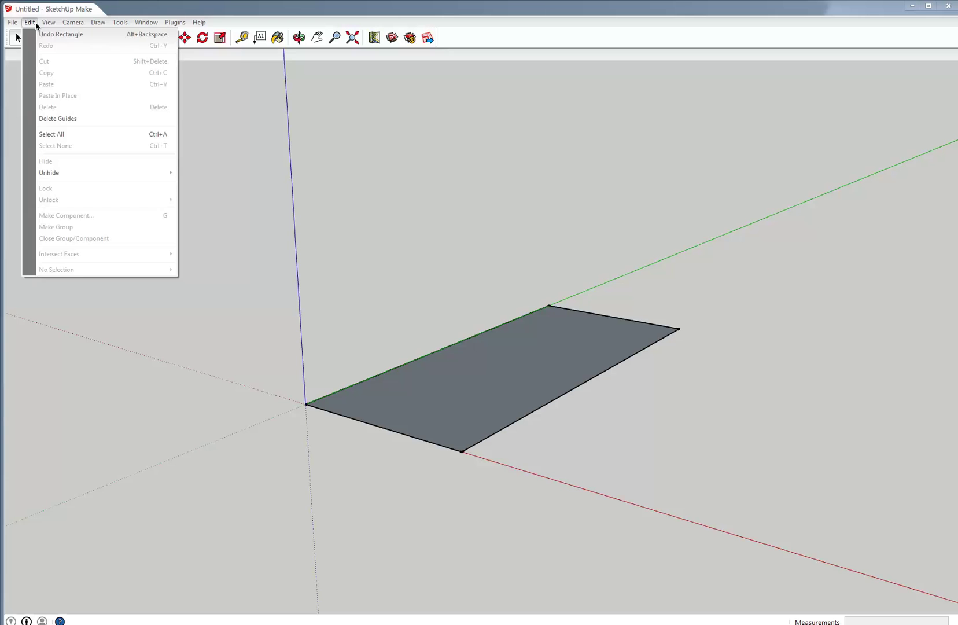
pyautogui.moveTo(199, 24)
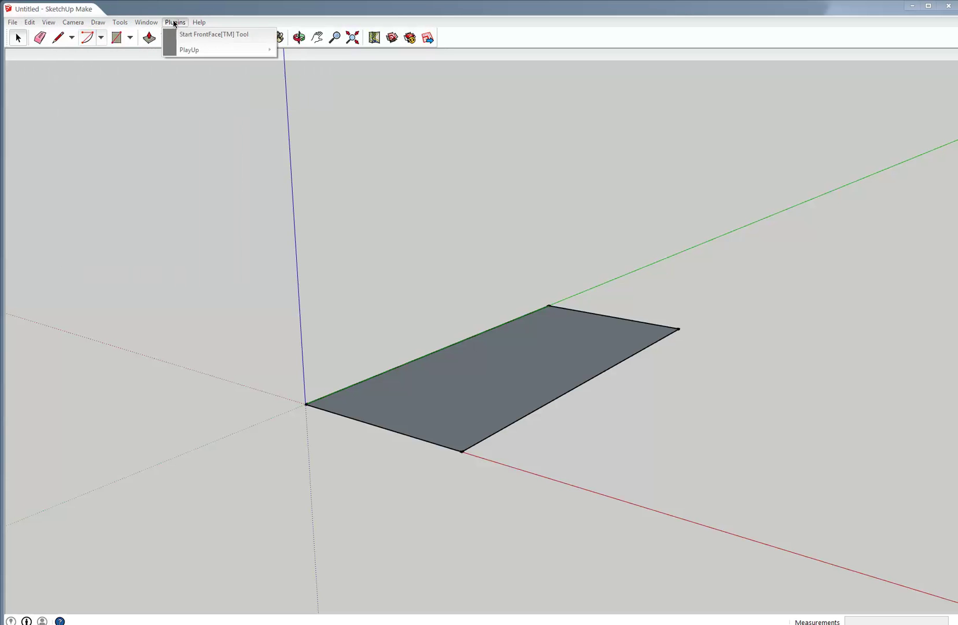
pyautogui.click(124, 25)
pyautogui.click(167, 23)
pyautogui.click(169, 22)
pyautogui.click(147, 23)
pyautogui.click(148, 23)
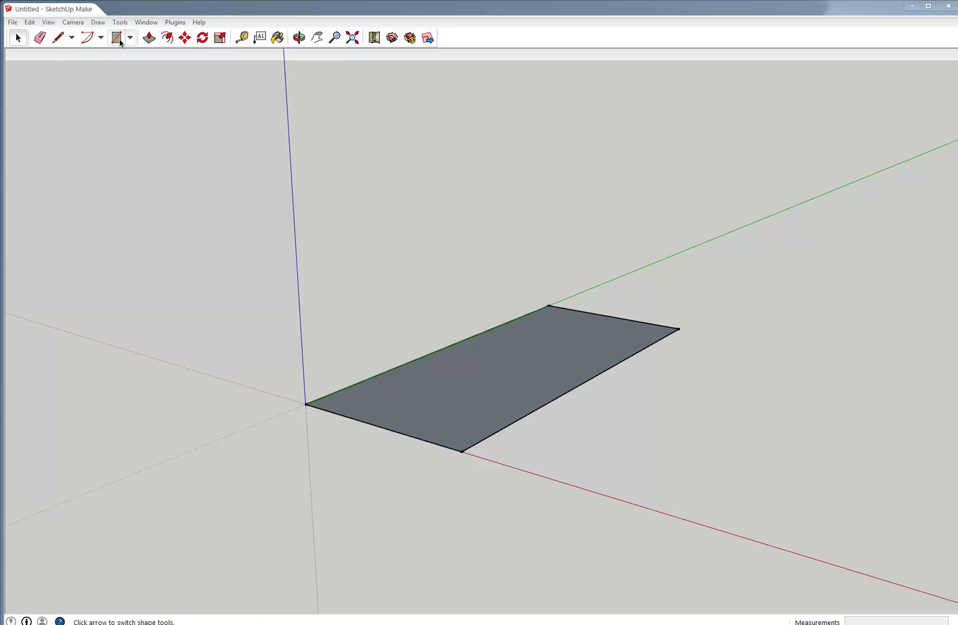
pyautogui.click(98, 22)
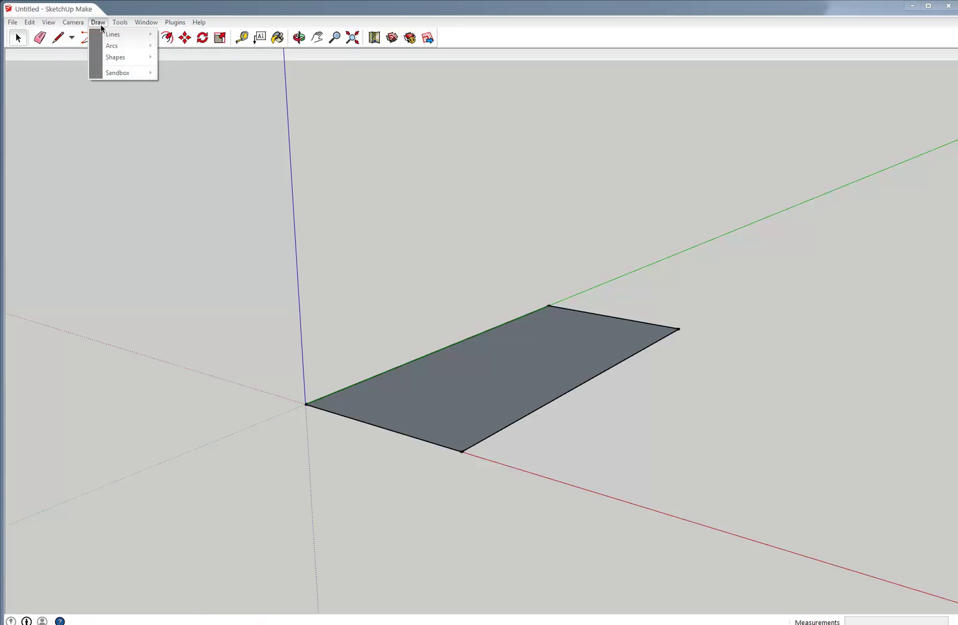
pyautogui.moveTo(128, 60)
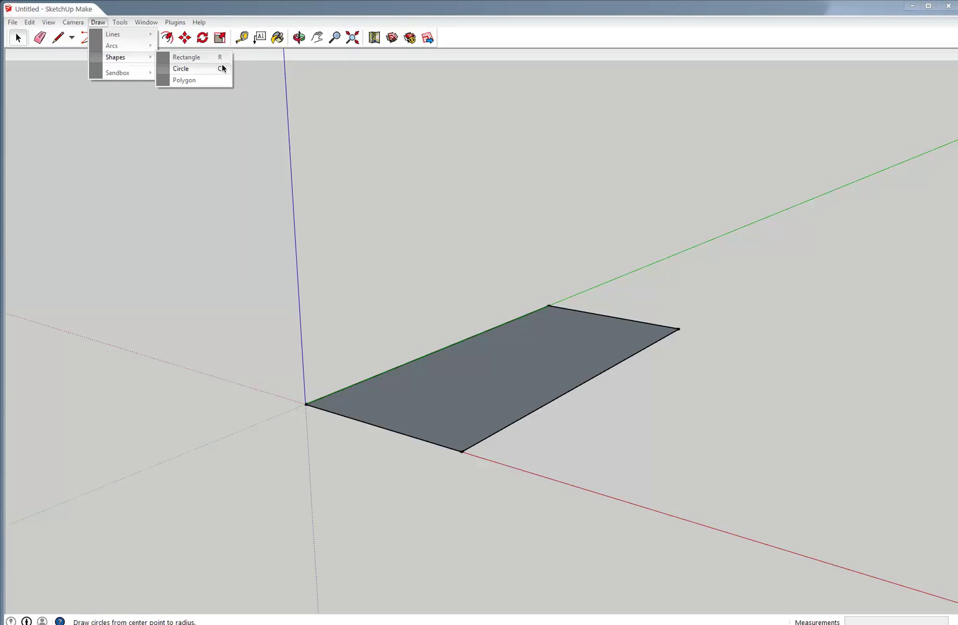
pyautogui.click(315, 218)
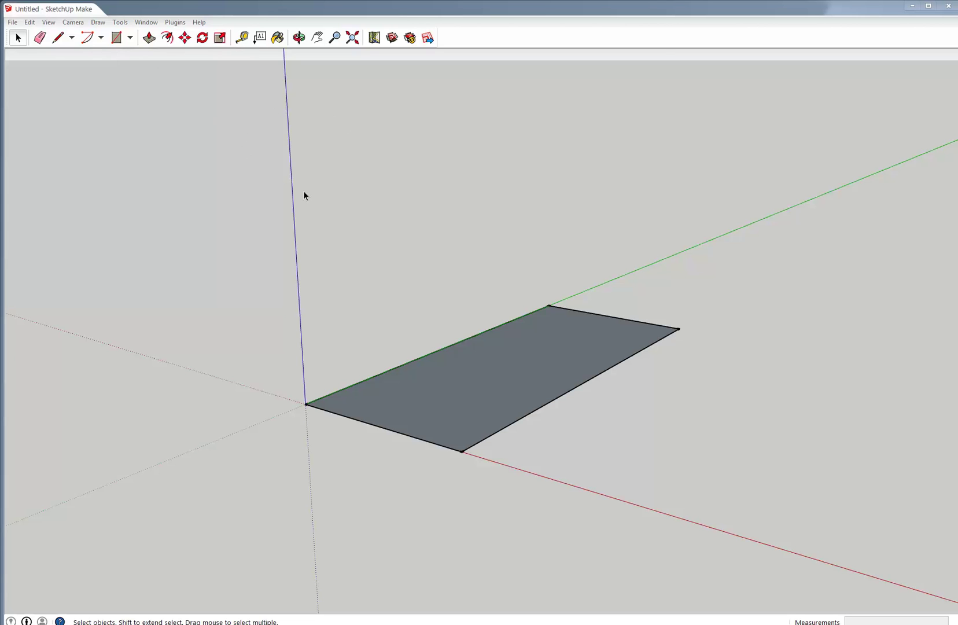
pyautogui.press('r')
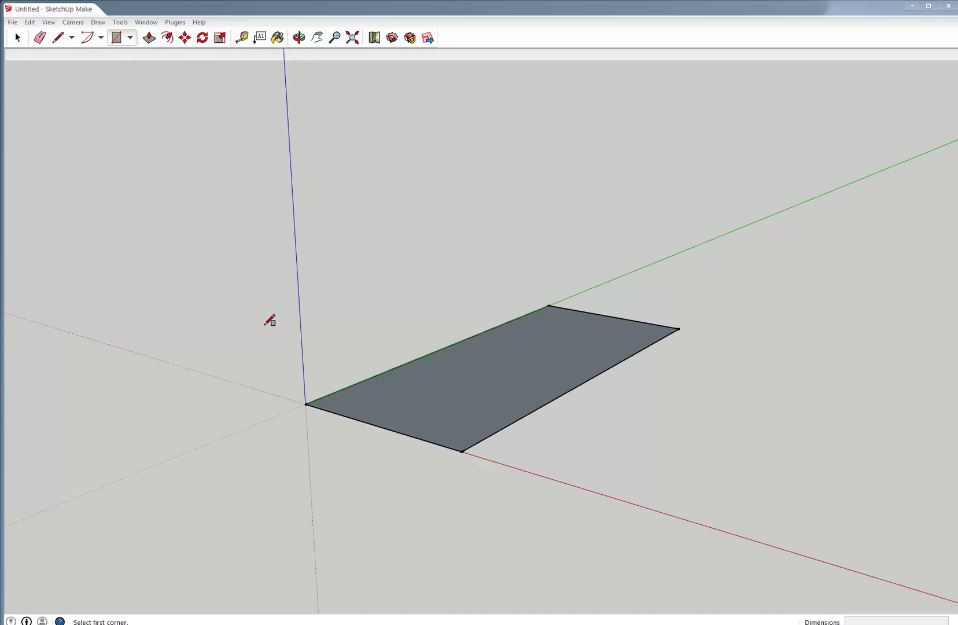
pyautogui.press('space')
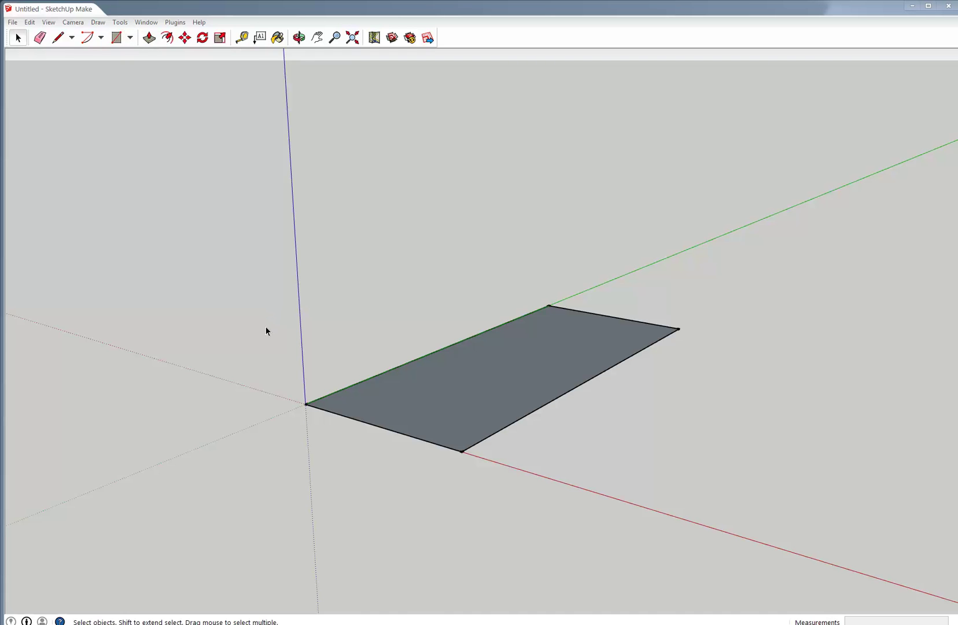
pyautogui.press('m')
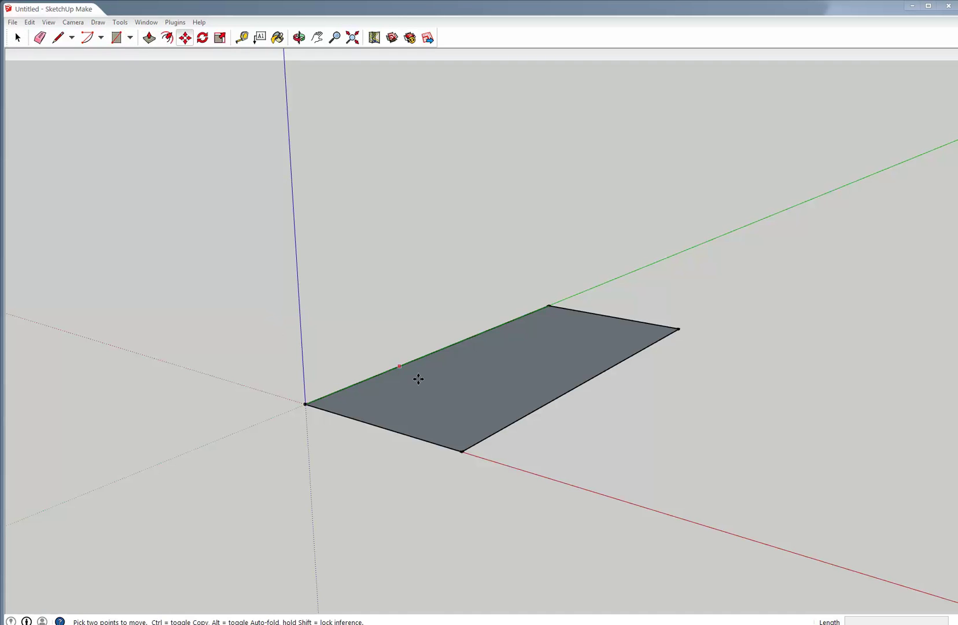
pyautogui.press('c')
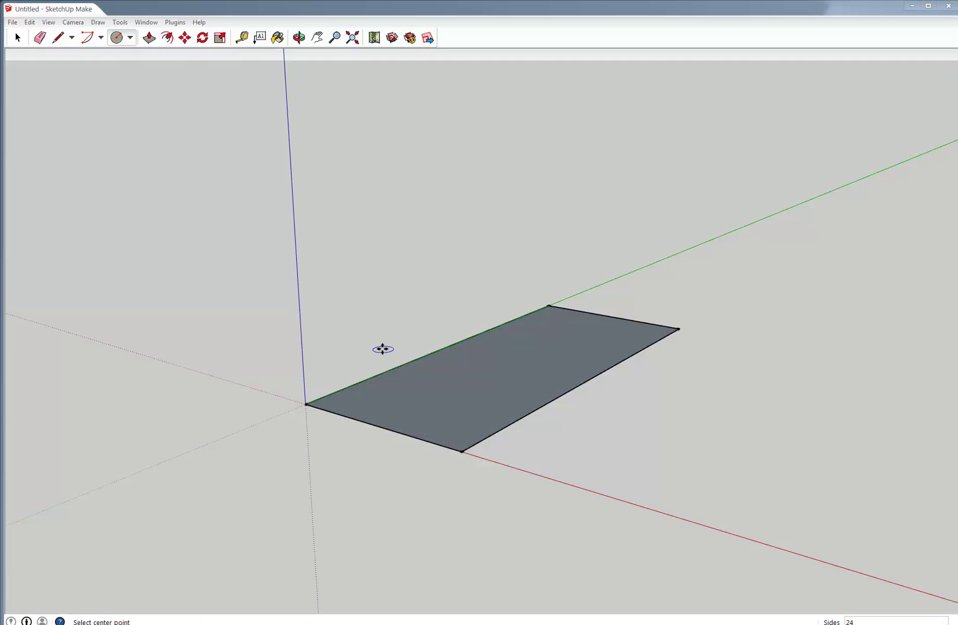
pyautogui.press('space')
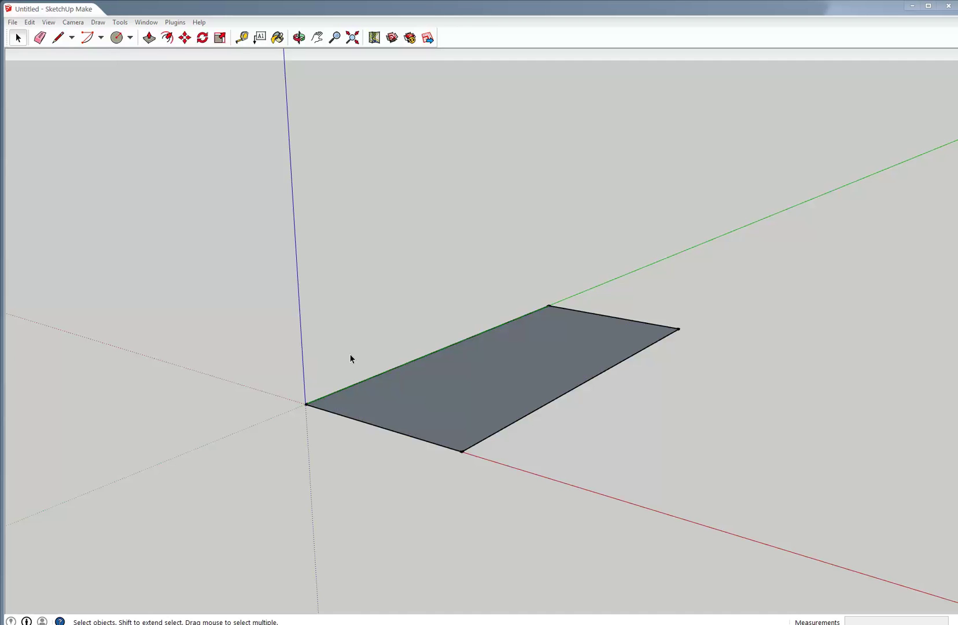
# Draw three more ground rectangles around the first: a narrow one about 813 by 4728 mm behind the origin and two beyond its far sides.
pyautogui.press('r')
pyautogui.click(234, 351)
pyautogui.click(469, 296)
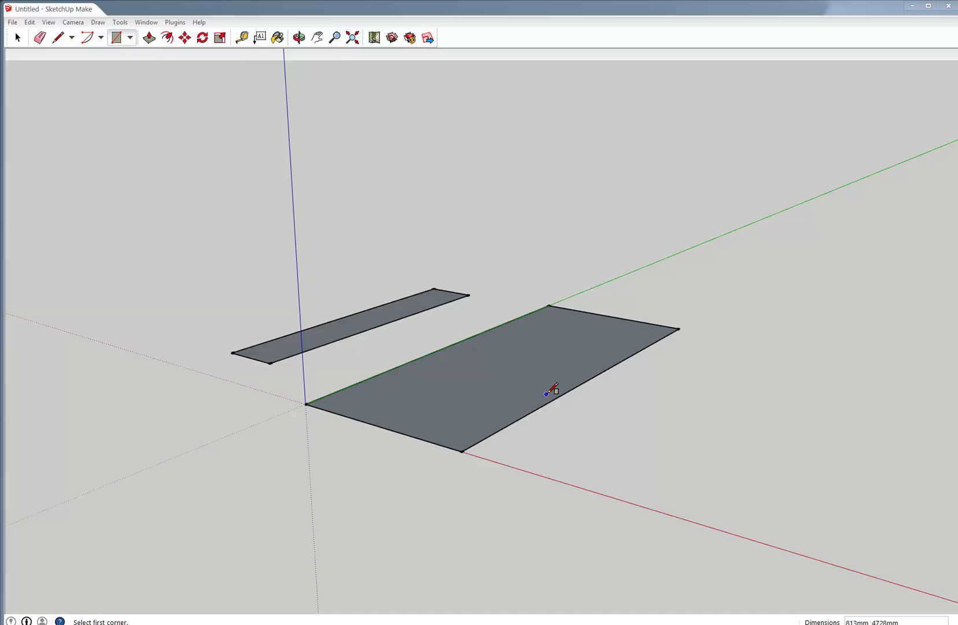
pyautogui.click(704, 255)
pyautogui.click(825, 325)
pyautogui.click(637, 472)
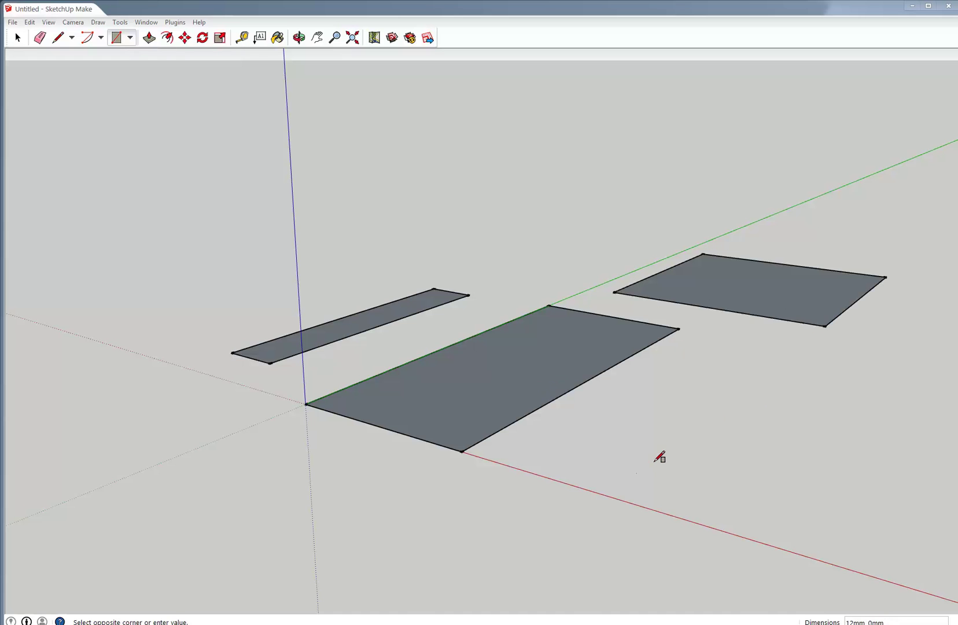
pyautogui.click(836, 406)
# Draw a circle of about 668 mm radius in front of the large rectangle and one of about 644 mm radius on its face.
pyautogui.press('c')
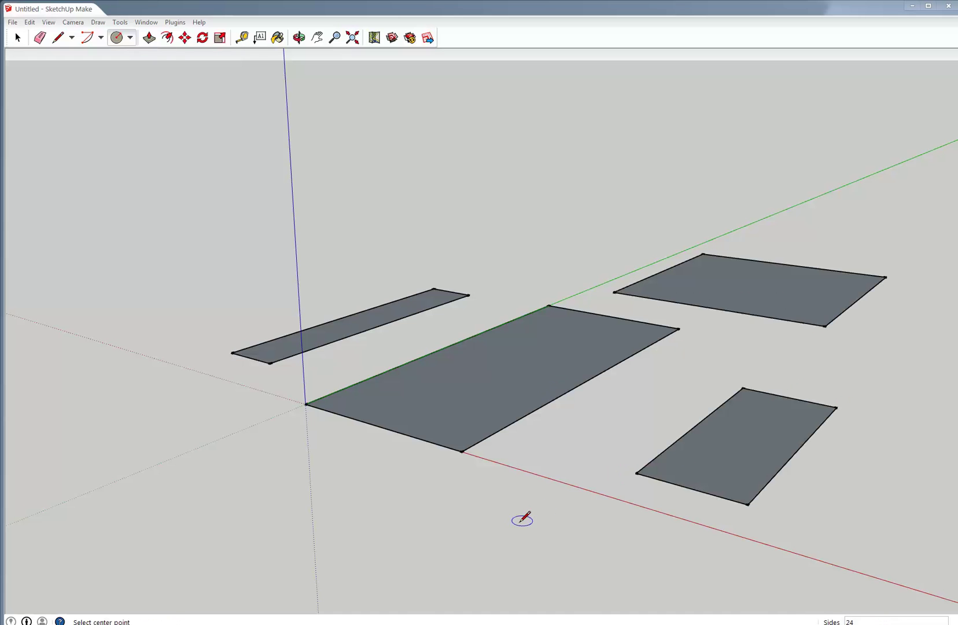
pyautogui.click(562, 500)
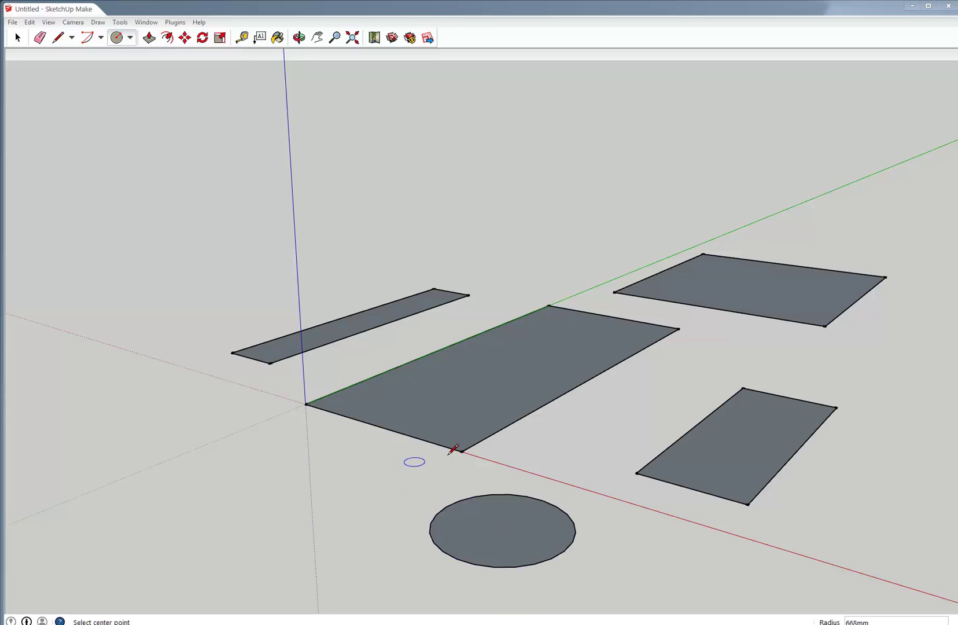
pyautogui.click(416, 398)
pyautogui.click(451, 384)
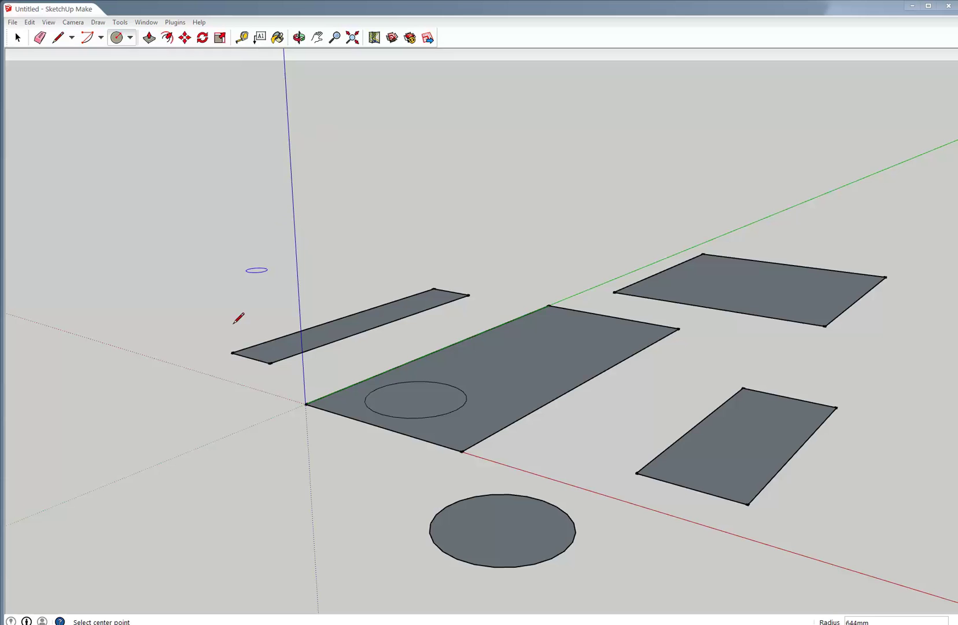
# Examine the flat rectangles and circles from different distances and angles, including low views from the opposite side.
pyautogui.scroll(-2, 327, 402)
pyautogui.scroll(-3, 325, 404)
pyautogui.scroll(2, 319, 405)
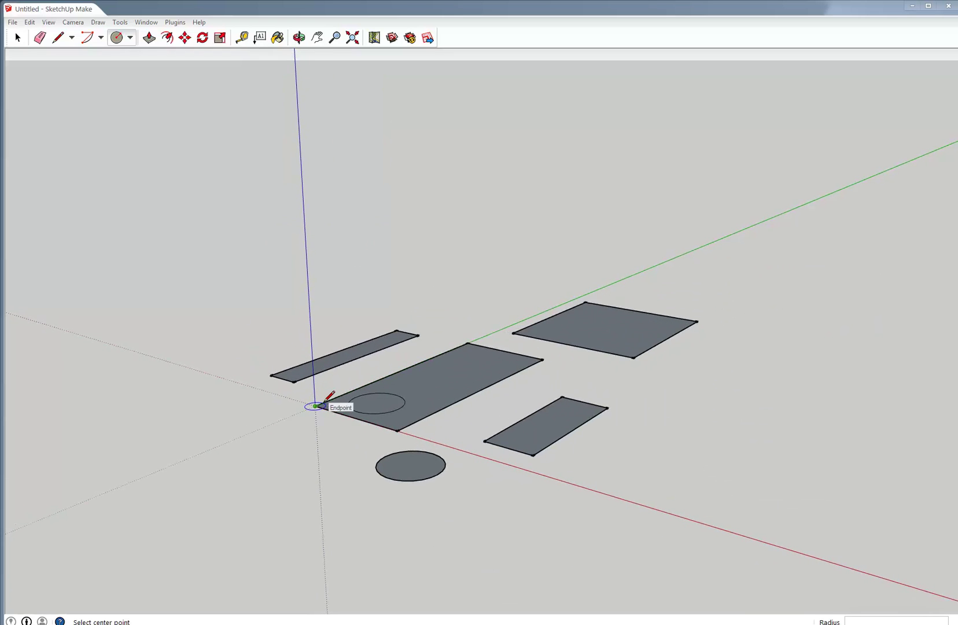
pyautogui.scroll(-1, 316, 405)
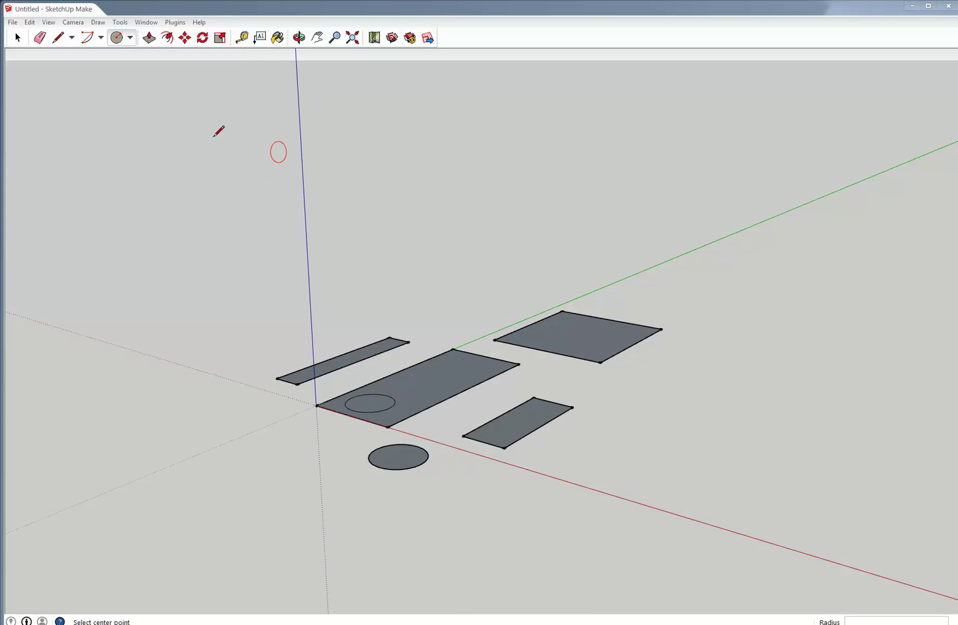
pyautogui.click(299, 40)
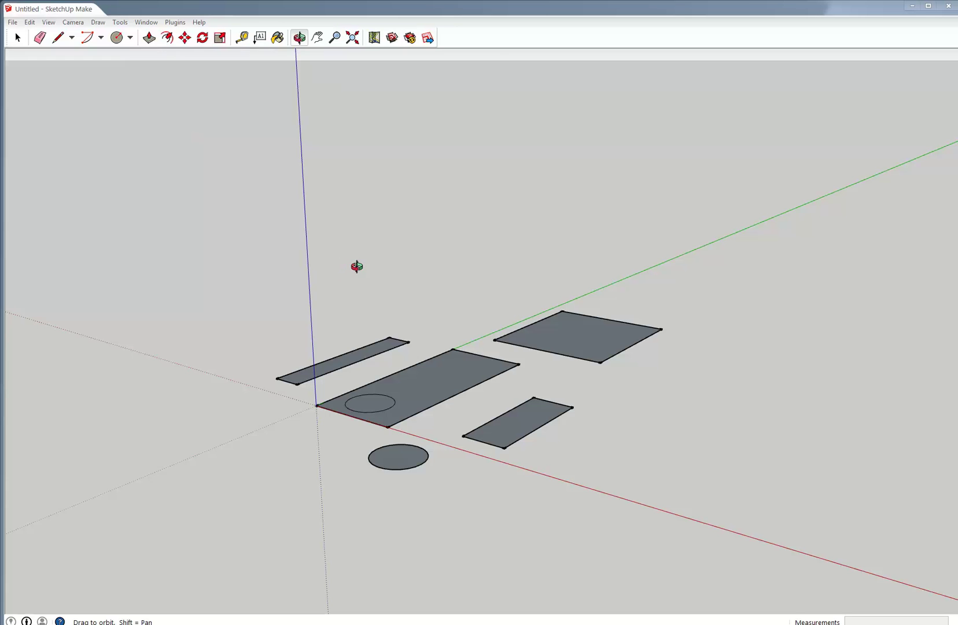
pyautogui.moveTo(359, 274); pyautogui.dragTo(362, 276)
pyautogui.press('space')
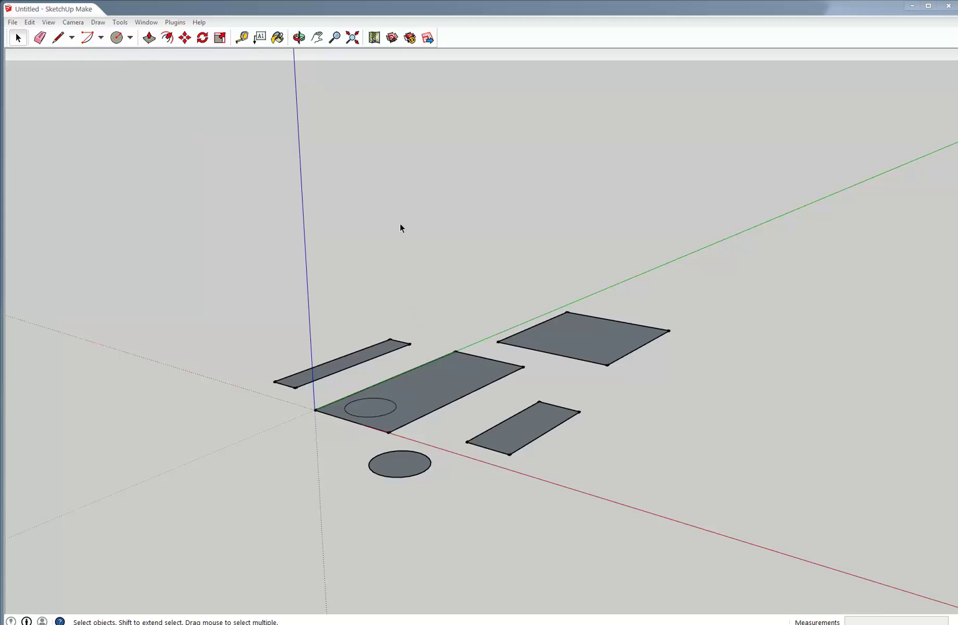
pyautogui.moveTo(428, 387); pyautogui.dragTo(605, 434, button='middle')
pyautogui.moveTo(605, 434); pyautogui.dragTo(462, 371)
pyautogui.press('space')
pyautogui.press('o')
pyautogui.moveTo(337, 419); pyautogui.dragTo(845, 330)
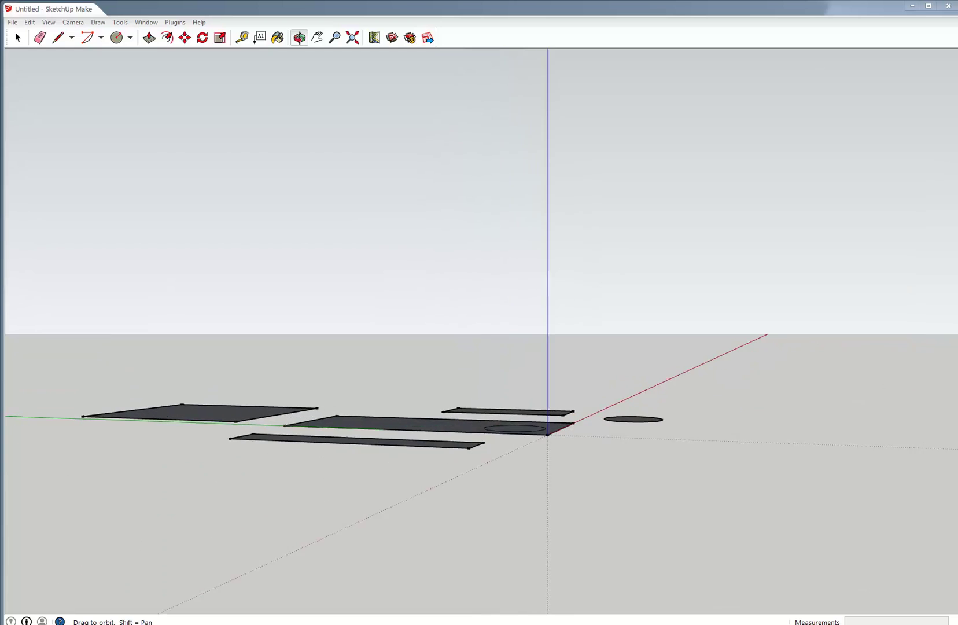
pyautogui.press('space')
pyautogui.press('o')
pyautogui.moveTo(481, 430); pyautogui.dragTo(602, 461)
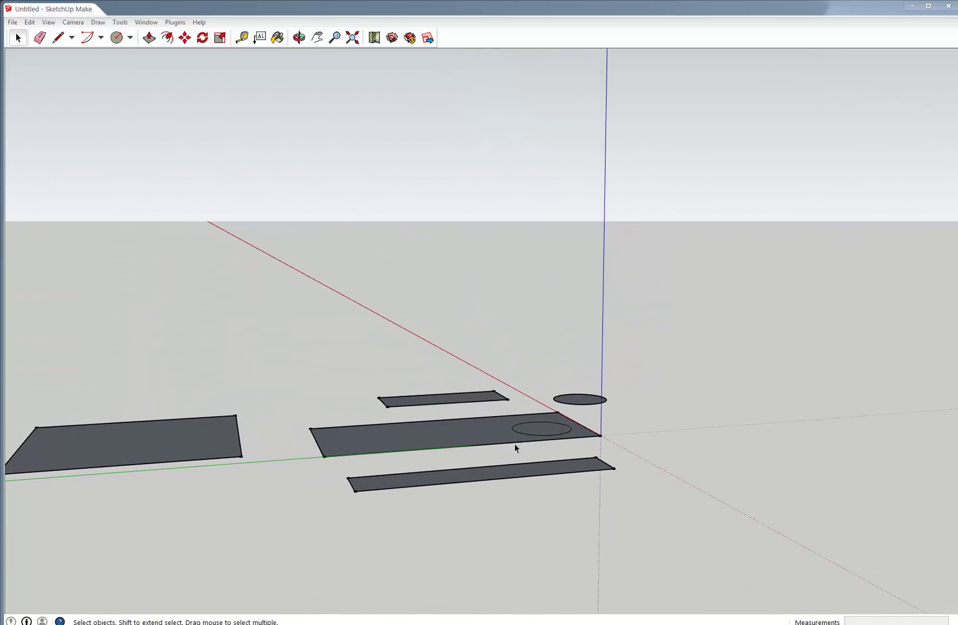
# Draw a flat circle on the ground beyond the short rectangle, on the green-axis side of the red axis.
pyautogui.moveTo(600, 438); pyautogui.dragTo(370, 448, button='middle')
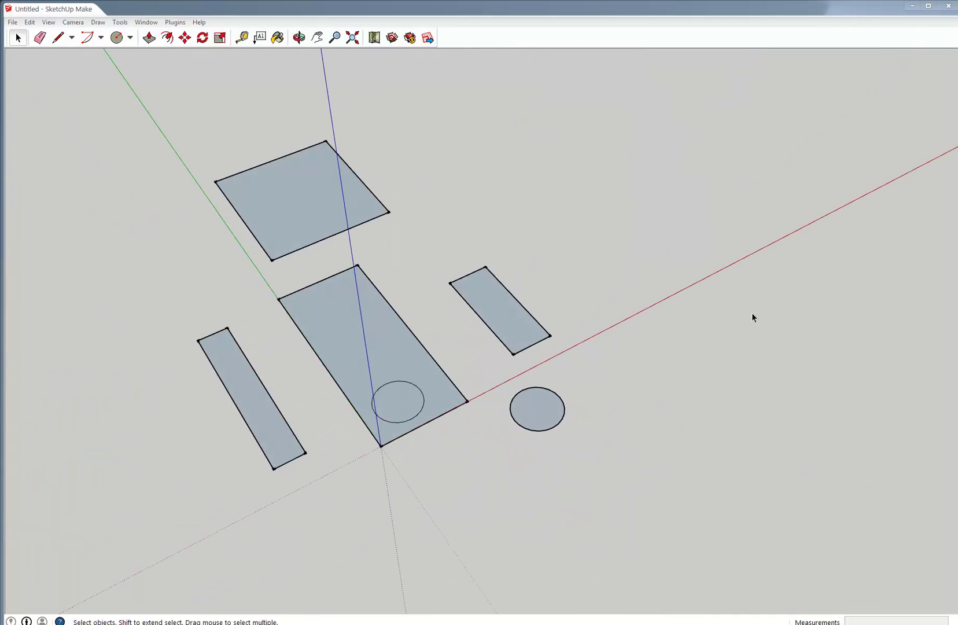
pyautogui.moveTo(432, 405); pyautogui.dragTo(160, 230, button='middle')
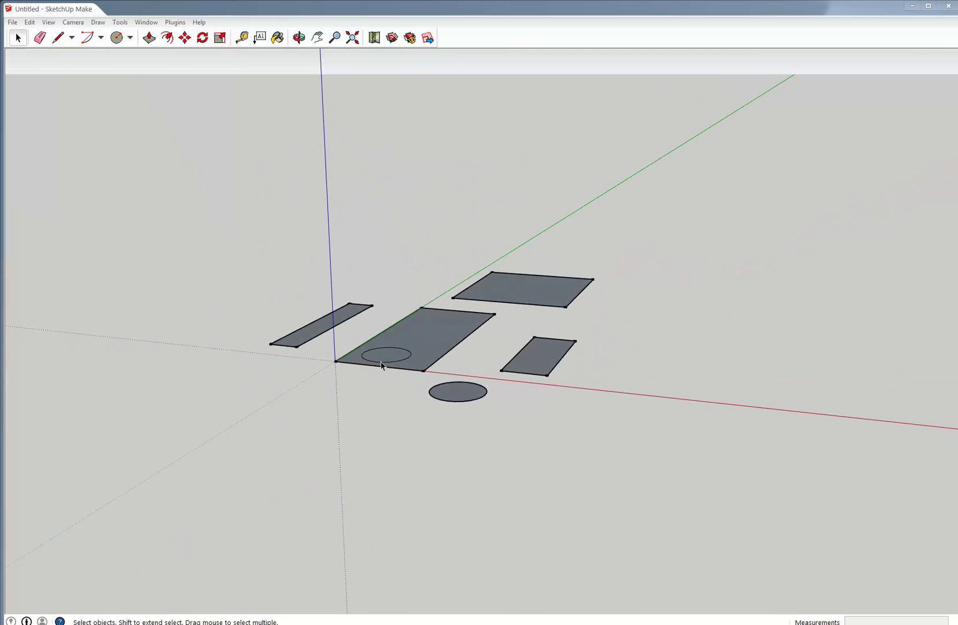
pyautogui.moveTo(388, 342); pyautogui.dragTo(498, 463, button='middle')
pyautogui.moveTo(506, 407); pyautogui.dragTo(372, 402, button='middle')
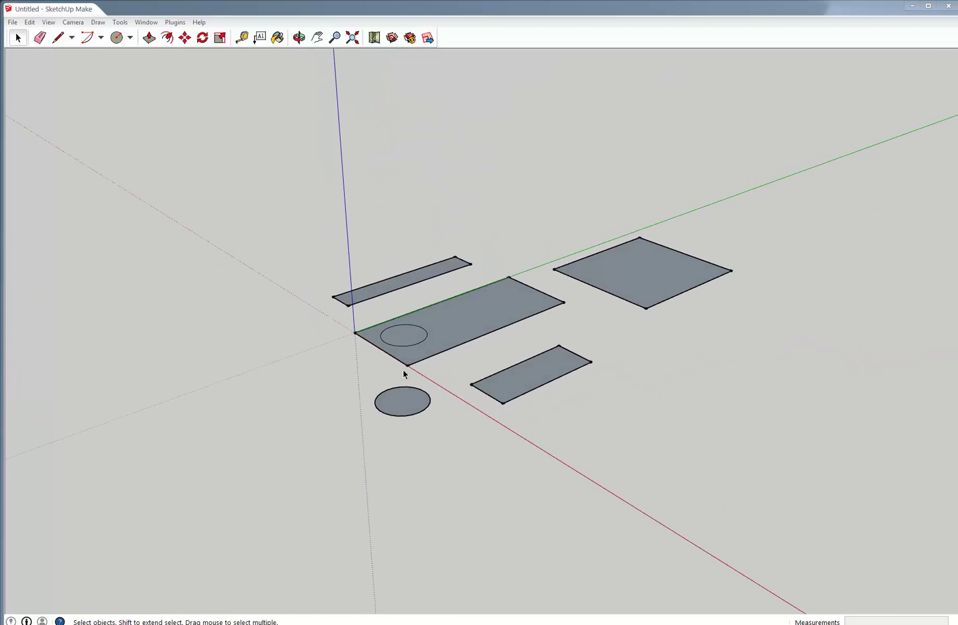
pyautogui.press('c')
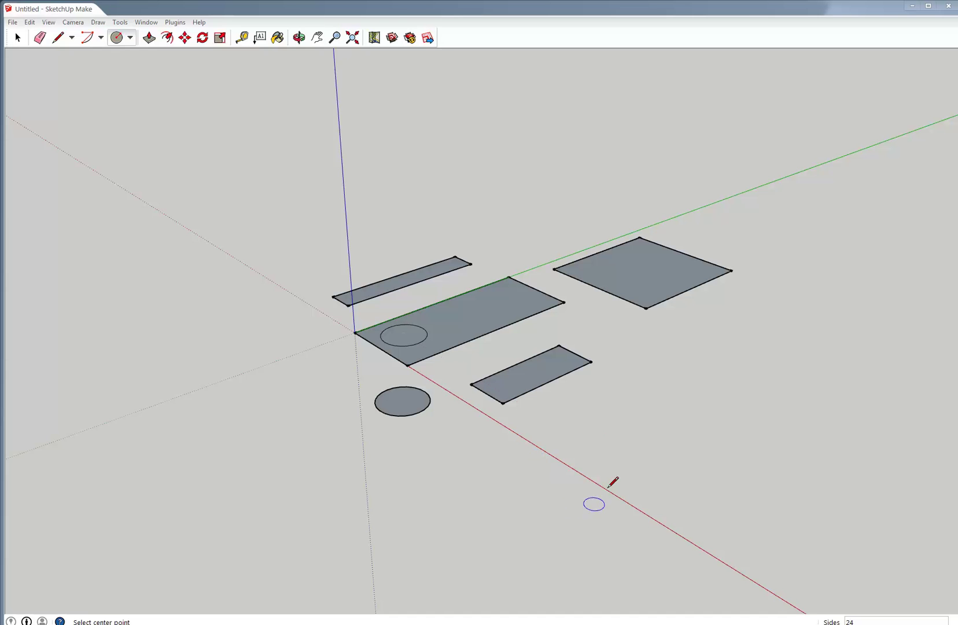
pyautogui.click(667, 399)
pyautogui.click(640, 423)
# Draw two upright circles in front of the flat shapes, each standing in a different vertical plane.
pyautogui.moveTo(592, 427); pyautogui.dragTo(677, 243, button='middle')
pyautogui.click(737, 210)
pyautogui.click(740, 246)
pyautogui.moveTo(736, 230)
pyautogui.mouseDown(button='middle')
pyautogui.moveTo(550, 259)
pyautogui.moveTo(338, 304)
pyautogui.moveTo(325, 317)
pyautogui.moveTo(468, 269)
pyautogui.moveTo(477, 413)
pyautogui.moveTo(575, 306)
pyautogui.moveTo(682, 313)
pyautogui.moveTo(365, 320)
pyautogui.moveTo(346, 193)
pyautogui.moveTo(306, 368)
pyautogui.moveTo(582, 451)
pyautogui.moveTo(552, 345)
pyautogui.moveTo(595, 388)
pyautogui.moveTo(498, 432)
pyautogui.moveTo(660, 370)
pyautogui.mouseUp(button='middle')
pyautogui.click(370, 195)
pyautogui.click(363, 225)
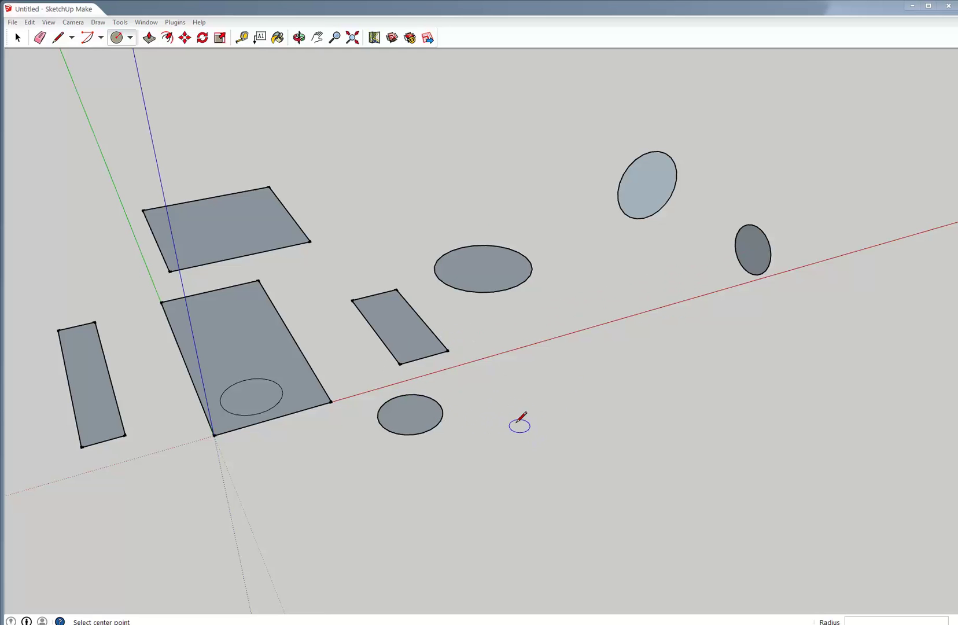
# Draw two small ground rectangles well beyond the circles, on the positive red and green side.
pyautogui.moveTo(523, 382)
pyautogui.mouseDown(button='middle')
pyautogui.moveTo(400, 501)
pyautogui.moveTo(468, 456)
pyautogui.moveTo(477, 475)
pyautogui.mouseUp(button='middle')
pyautogui.press('r')
pyautogui.scroll(-2, 361, 477)
pyautogui.click(565, 178)
pyautogui.click(591, 214)
pyautogui.click(723, 145)
pyautogui.click(772, 203)
# Draw three large ground rectangles: one across the positive red axis and two behind the origin, the last about 4543 by 7113 mm.
pyautogui.click(597, 344)
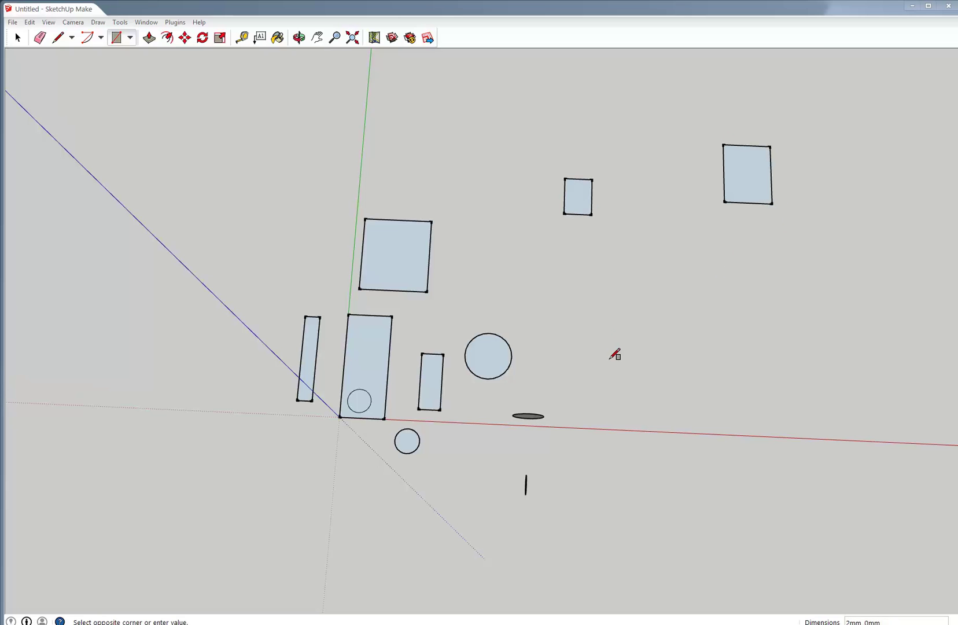
pyautogui.click(680, 484)
pyautogui.click(193, 372)
pyautogui.click(228, 480)
pyautogui.click(137, 127)
pyautogui.click(198, 247)
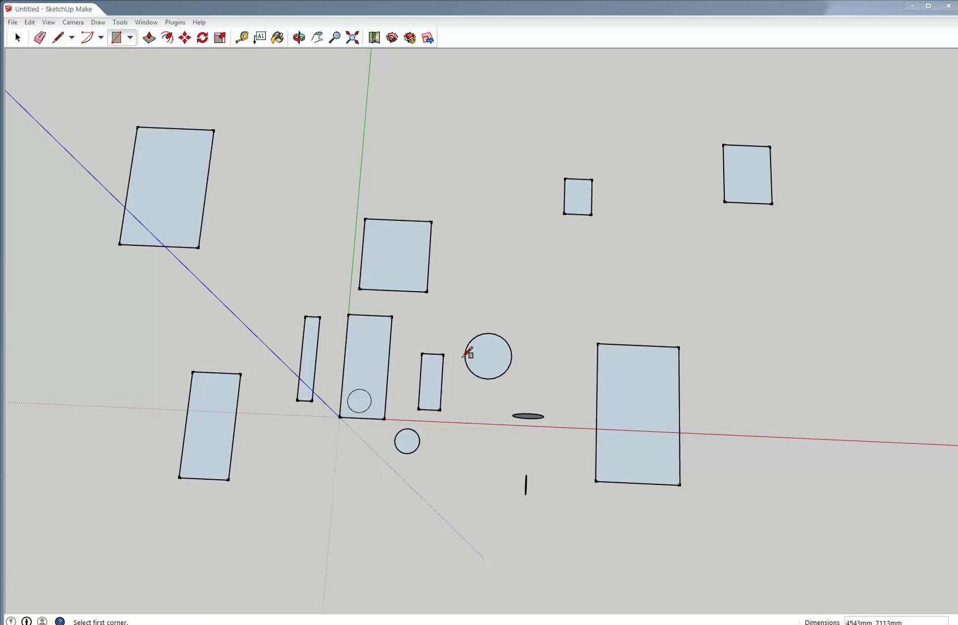
# From a low front view, draw two upright rectangles along the positive red axis, the second about 9654 by 10266 mm.
pyautogui.moveTo(348, 421); pyautogui.dragTo(405, 367, button='middle')
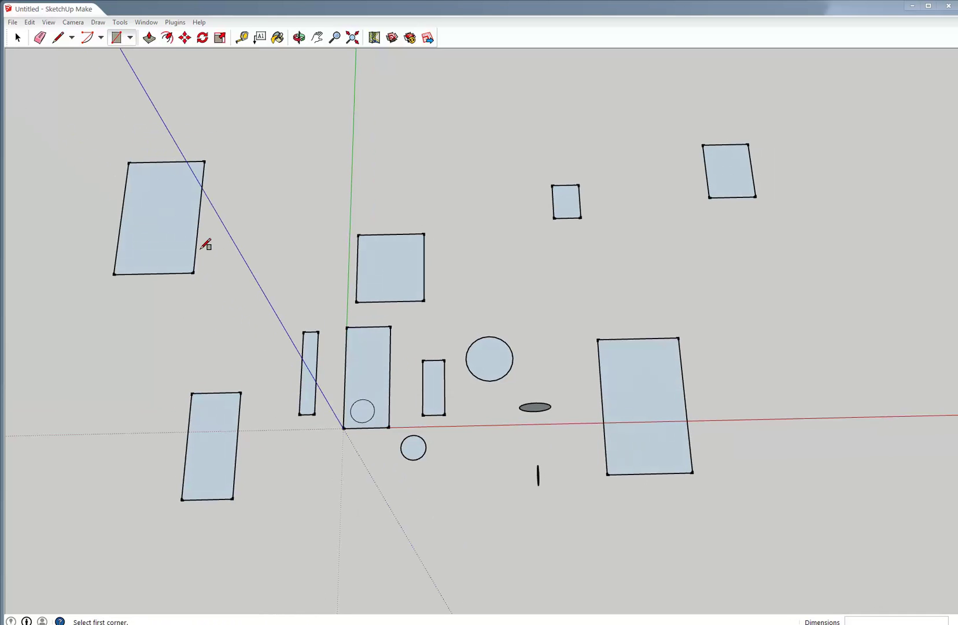
pyautogui.moveTo(663, 422); pyautogui.dragTo(513, 302, button='middle')
pyautogui.press('r')
pyautogui.moveTo(589, 395)
pyautogui.mouseDown(button='middle')
pyautogui.moveTo(569, 407)
pyautogui.moveTo(602, 387)
pyautogui.mouseUp(button='middle')
pyautogui.click(606, 280)
pyautogui.click(703, 365)
pyautogui.click(769, 495)
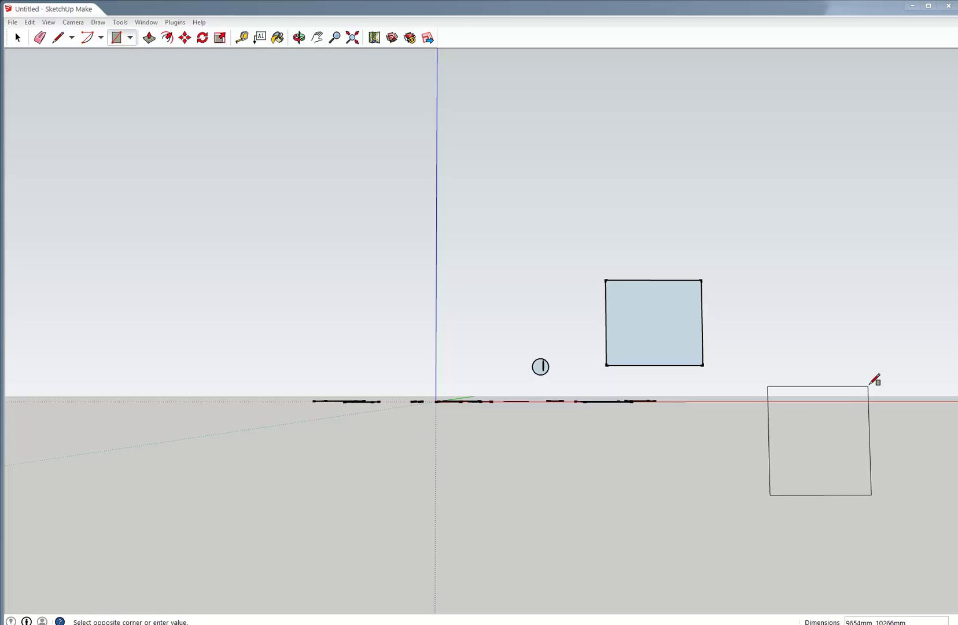
pyautogui.click(869, 384)
# Draw three more upright rectangles: one high beyond the previous two, a wide one above the origin and one about 11891 by 23220 mm behind it.
pyautogui.click(772, 300)
pyautogui.click(881, 172)
pyautogui.click(550, 215)
pyautogui.click(368, 121)
pyautogui.click(237, 232)
pyautogui.click(107, 476)
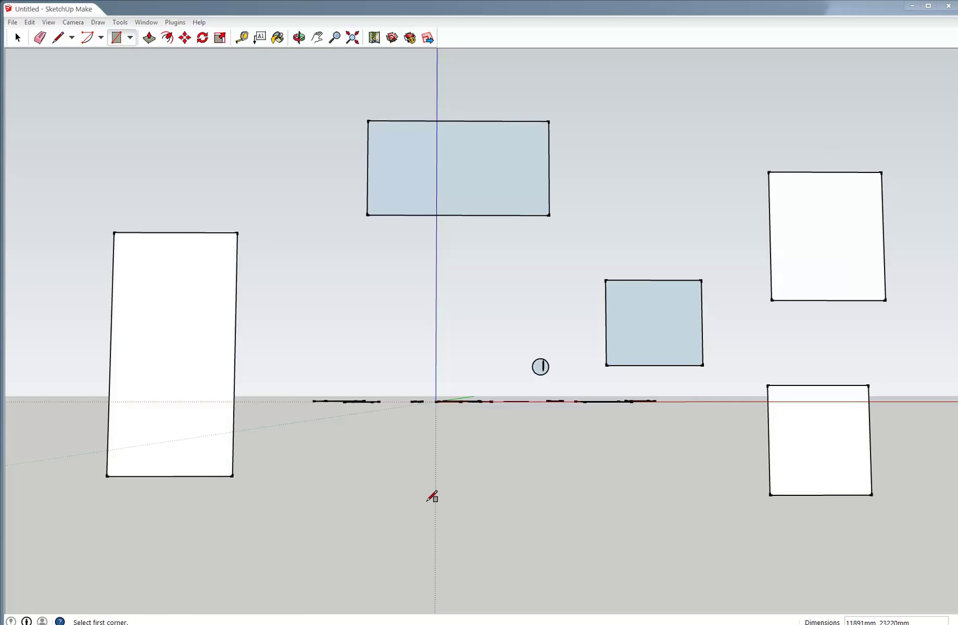
# Draw two large flat rectangles on the ground, far out on the positive green side of the model.
pyautogui.moveTo(541, 367); pyautogui.dragTo(333, 422, button='middle')
pyautogui.press('r')
pyautogui.scroll(-2, 333, 422)
pyautogui.click(627, 325)
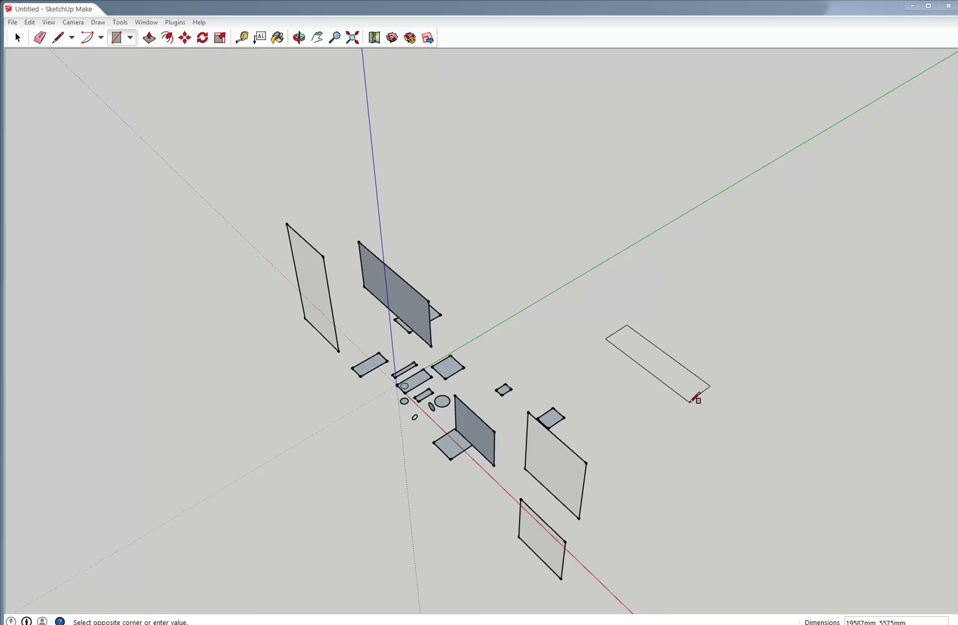
pyautogui.click(669, 434)
pyautogui.click(447, 75)
pyautogui.click(476, 168)
# From a lower angle, draw an upright rectangle parallel to the red axis, about 38742 by 45414 mm, far beyond the others.
pyautogui.press('o')
pyautogui.moveTo(614, 298); pyautogui.dragTo(605, 174)
pyautogui.press('r')
pyautogui.click(621, 91)
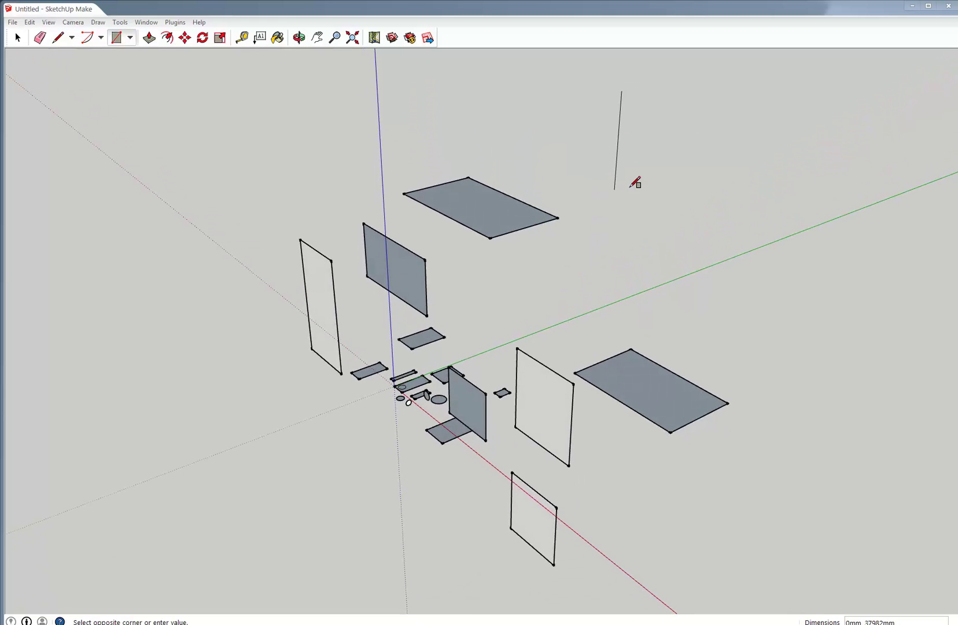
pyautogui.click(683, 297)
pyautogui.press('o')
pyautogui.moveTo(683, 298); pyautogui.dragTo(665, 191)
pyautogui.press('r')
pyautogui.click(630, 228)
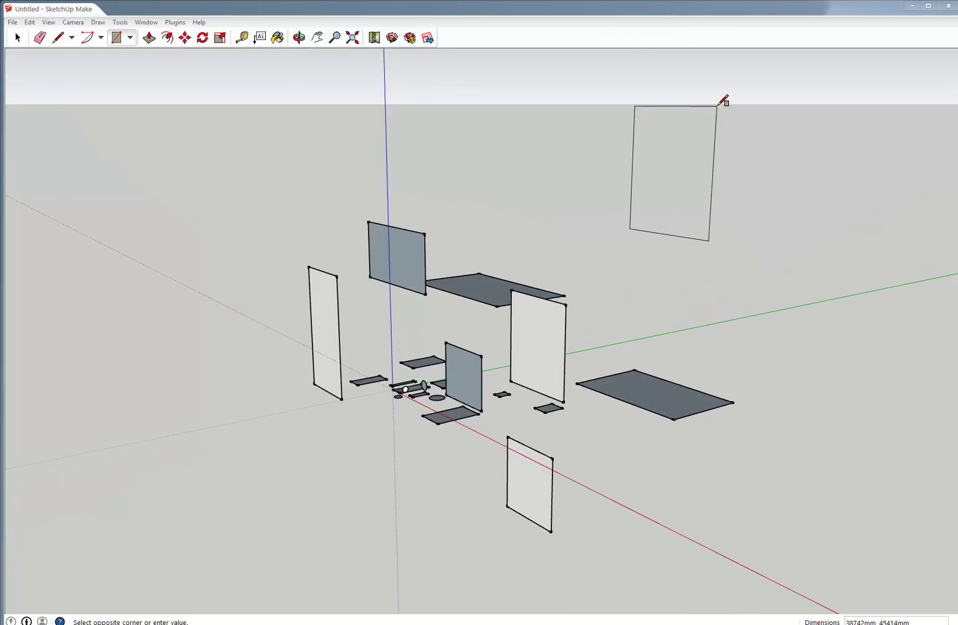
pyautogui.click(717, 106)
# Draw another ground rectangle beside the far flat one, plus a tall upright rectangle of about 46816 by 17044 mm.
pyautogui.click(760, 379)
pyautogui.click(808, 420)
pyautogui.click(600, 303)
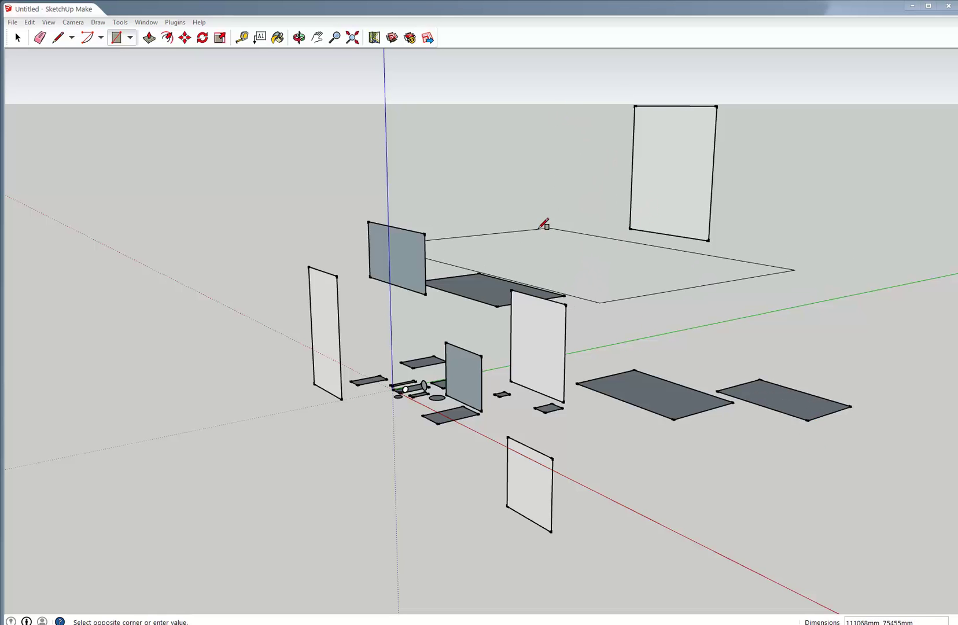
pyautogui.click(549, 101)
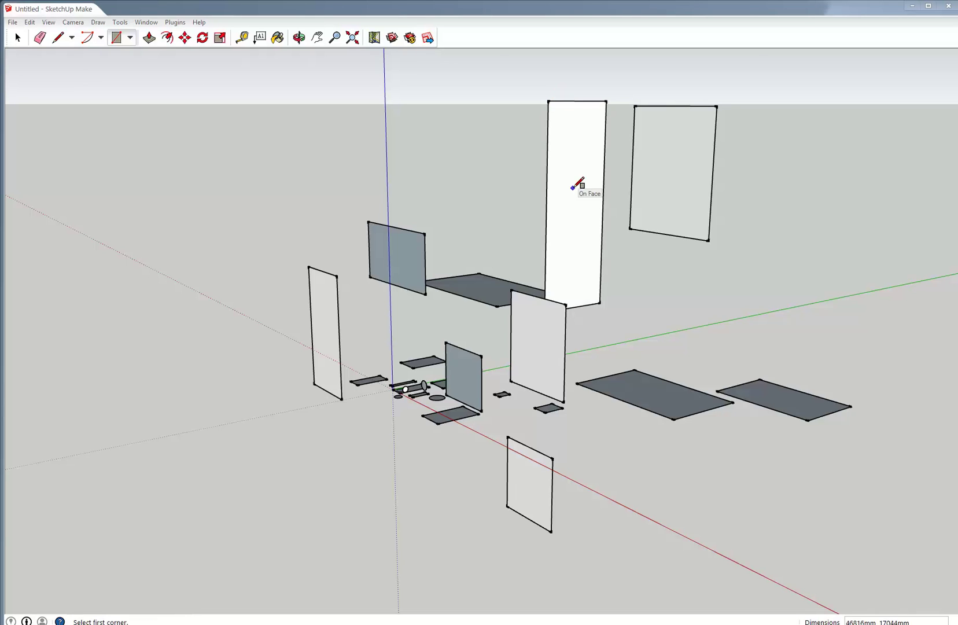
# Draw a long ground rectangle and an upright rectangle on the negative green side of the origin.
pyautogui.click(199, 416)
pyautogui.click(241, 512)
pyautogui.click(165, 297)
pyautogui.click(99, 167)
# From above, draw a ground rectangle across the positive green axis, beyond the small shapes.
pyautogui.moveTo(325, 357)
pyautogui.mouseDown(button='middle')
pyautogui.moveTo(280, 364)
pyautogui.moveTo(339, 364)
pyautogui.mouseUp(button='middle')
pyautogui.scroll(-3, 512, 355)
pyautogui.scroll(-1, 511, 356)
pyautogui.scroll(2, 498, 372)
pyautogui.moveTo(499, 372); pyautogui.dragTo(451, 472, button='middle')
pyautogui.moveTo(482, 359); pyautogui.dragTo(485, 440, button='middle')
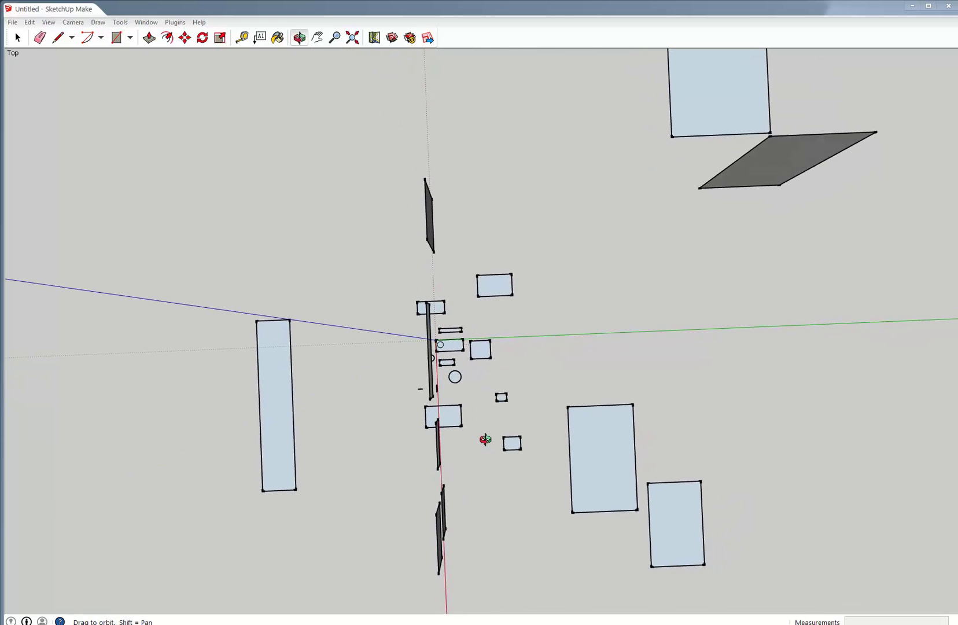
pyautogui.click(531, 268)
pyautogui.click(587, 348)
pyautogui.scroll(1, 570, 319)
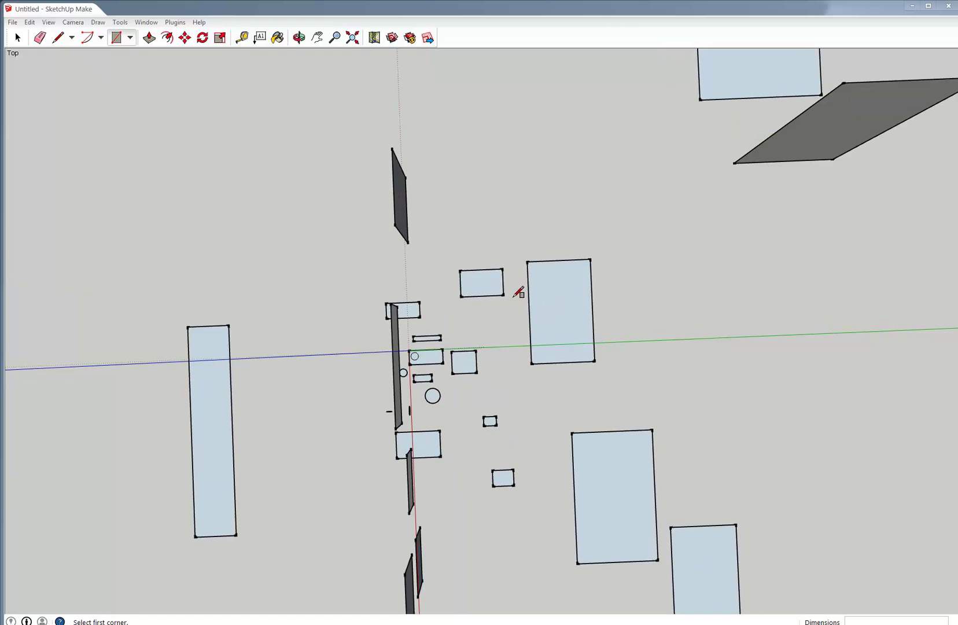
# From a side view, draw an upright rectangle parallel to the green axis, about 13879 by 14663 mm.
pyautogui.moveTo(562, 349); pyautogui.dragTo(584, 260, button='middle')
pyautogui.click(508, 249)
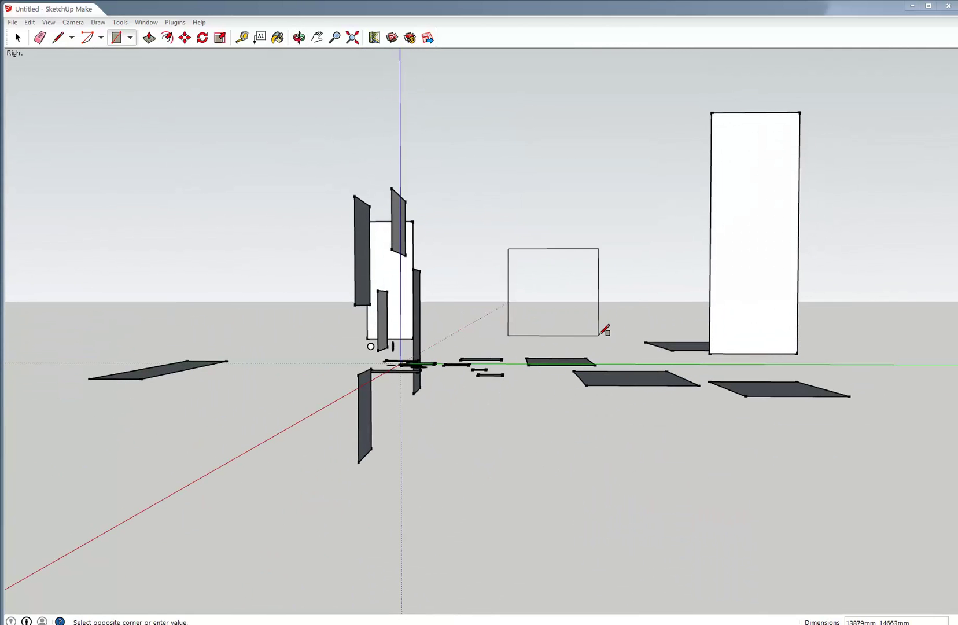
pyautogui.click(598, 335)
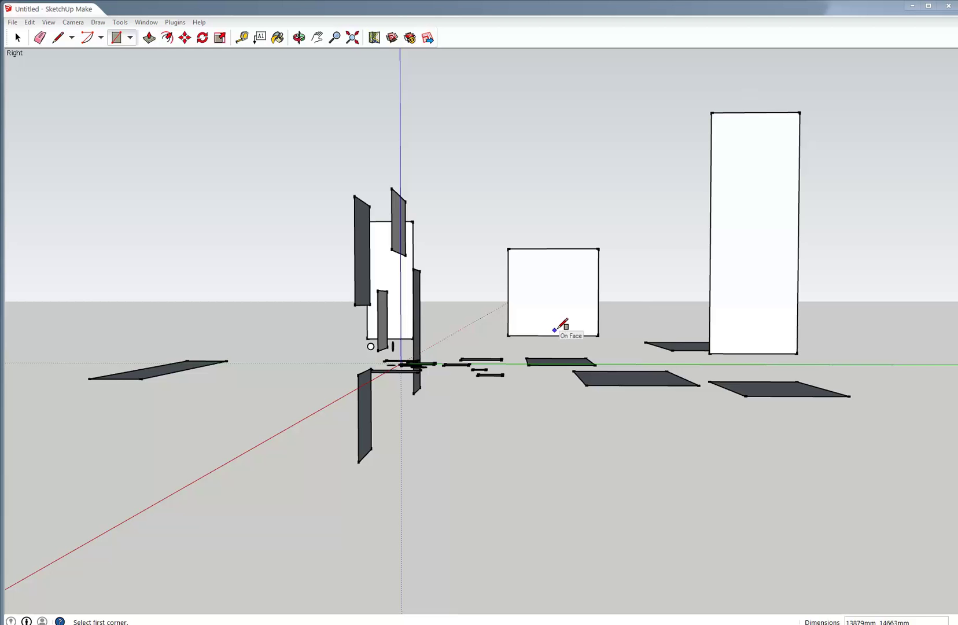
# Examine the tall upright rectangle's upper corner and the distant flat rectangle's outer corner up close and from afar.
pyautogui.moveTo(574, 317); pyautogui.dragTo(448, 317, button='middle')
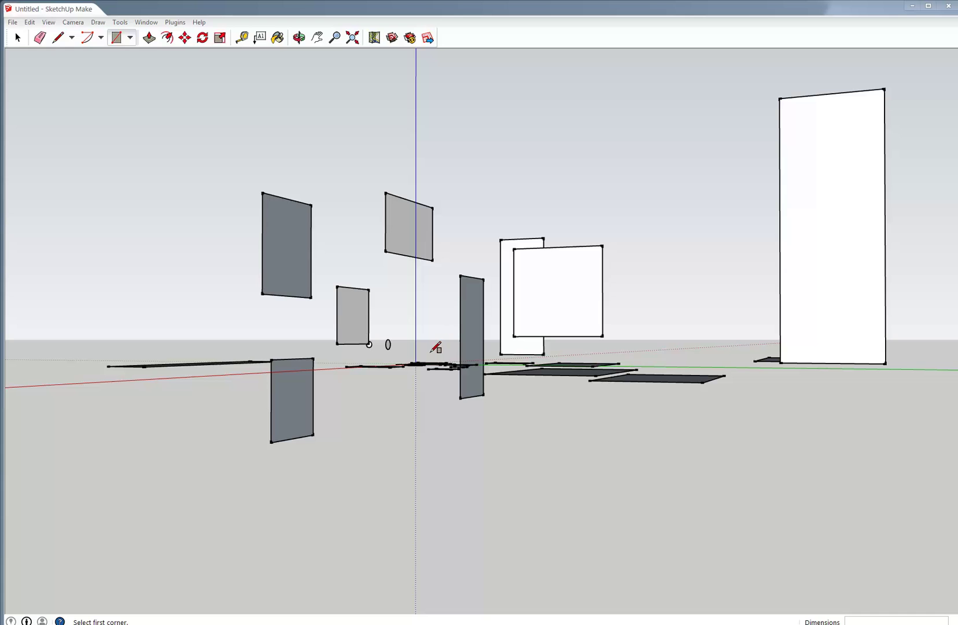
pyautogui.scroll(2, 456, 340)
pyautogui.scroll(-3, 455, 340)
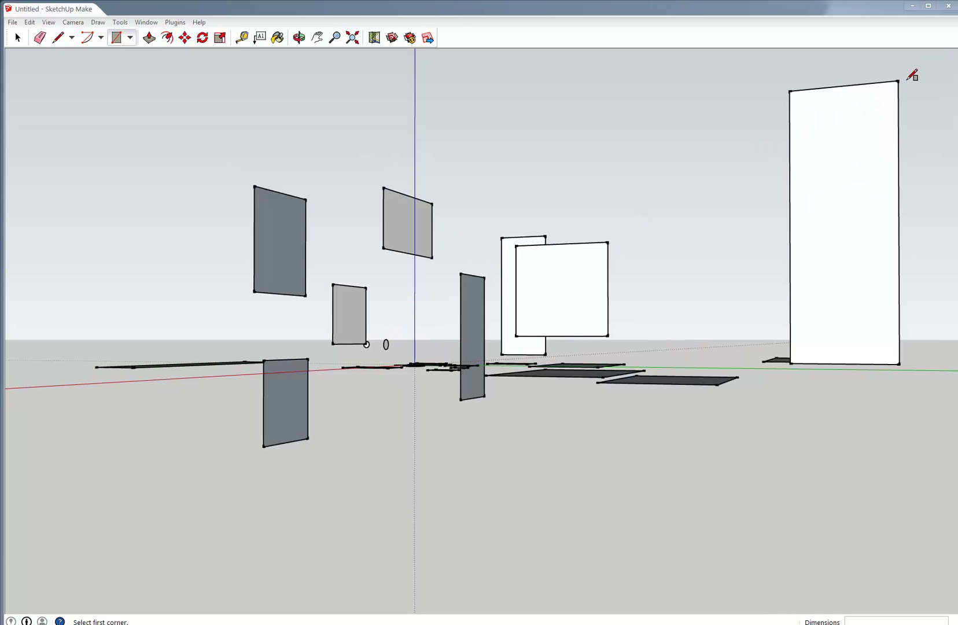
pyautogui.scroll(6, 904, 74)
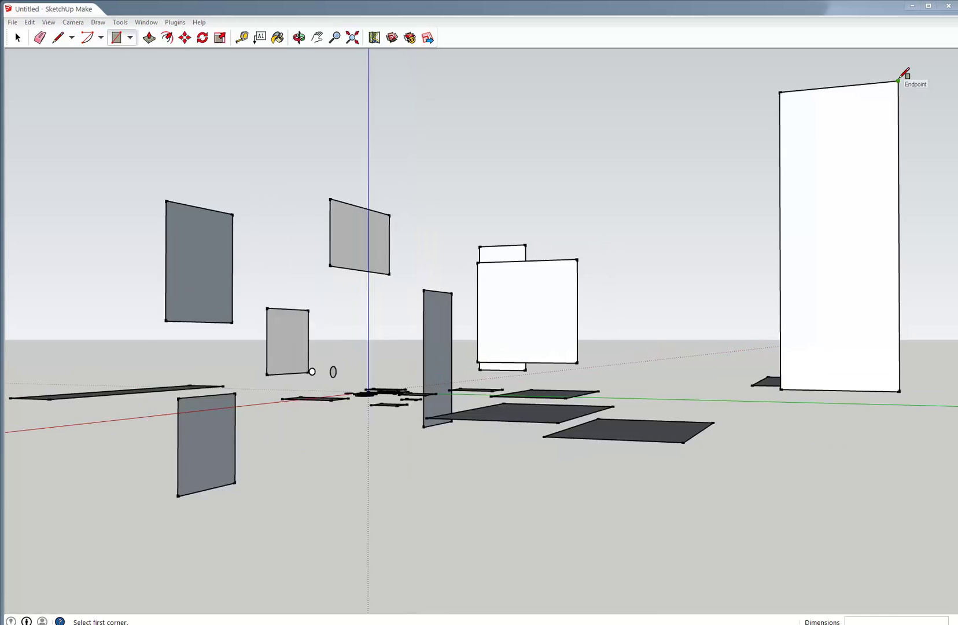
pyautogui.scroll(6, 904, 74)
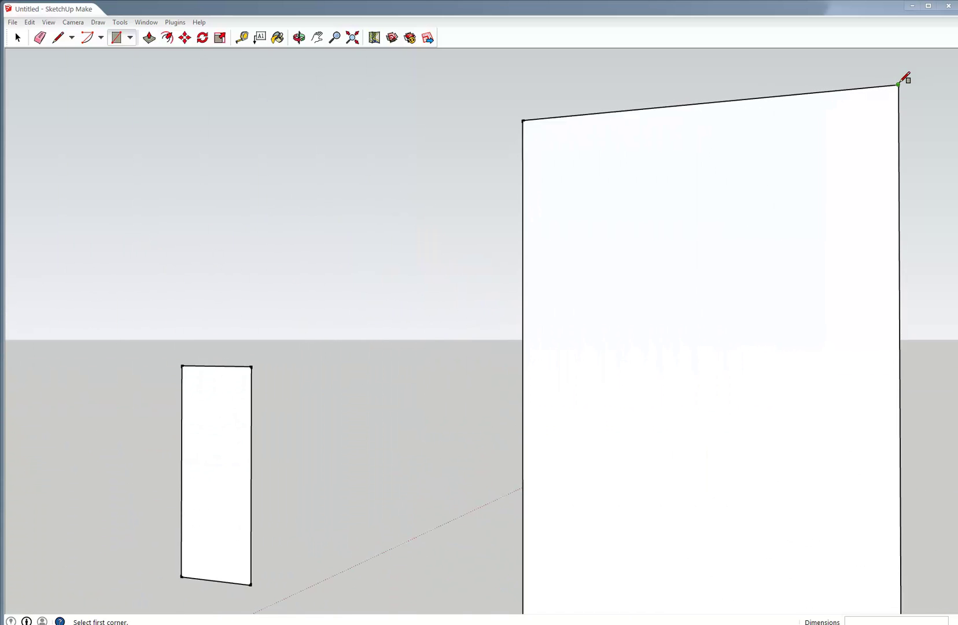
pyautogui.scroll(-8, 904, 76)
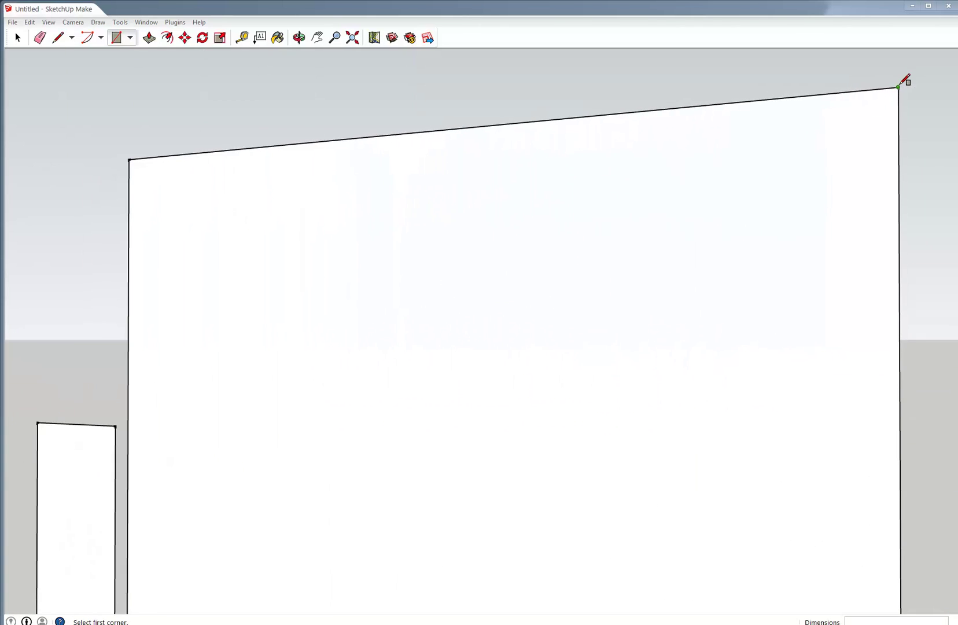
pyautogui.scroll(-3, 904, 75)
pyautogui.scroll(8, 904, 75)
pyautogui.scroll(-5, 904, 77)
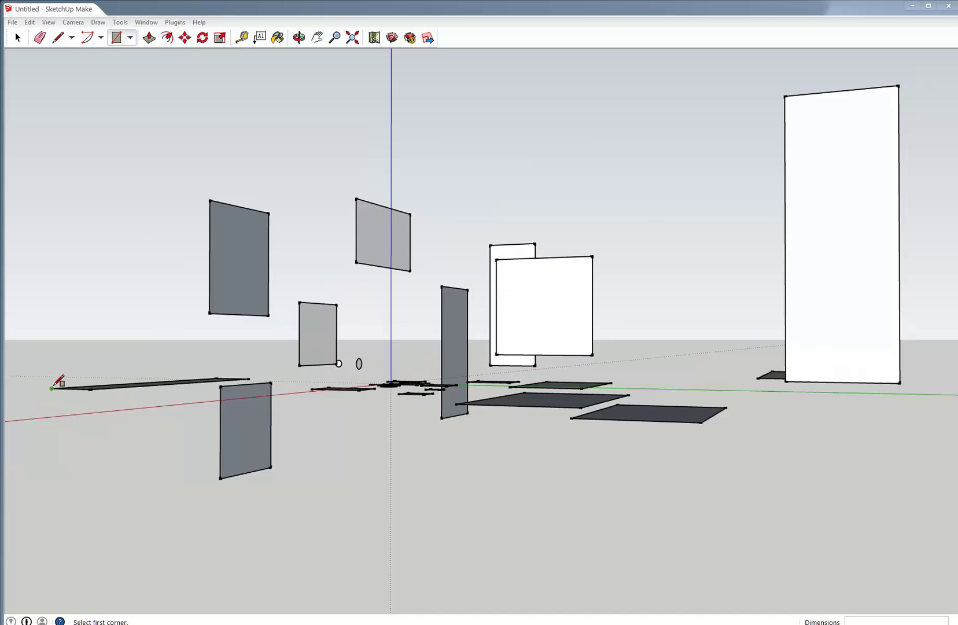
pyautogui.scroll(10, 52, 387)
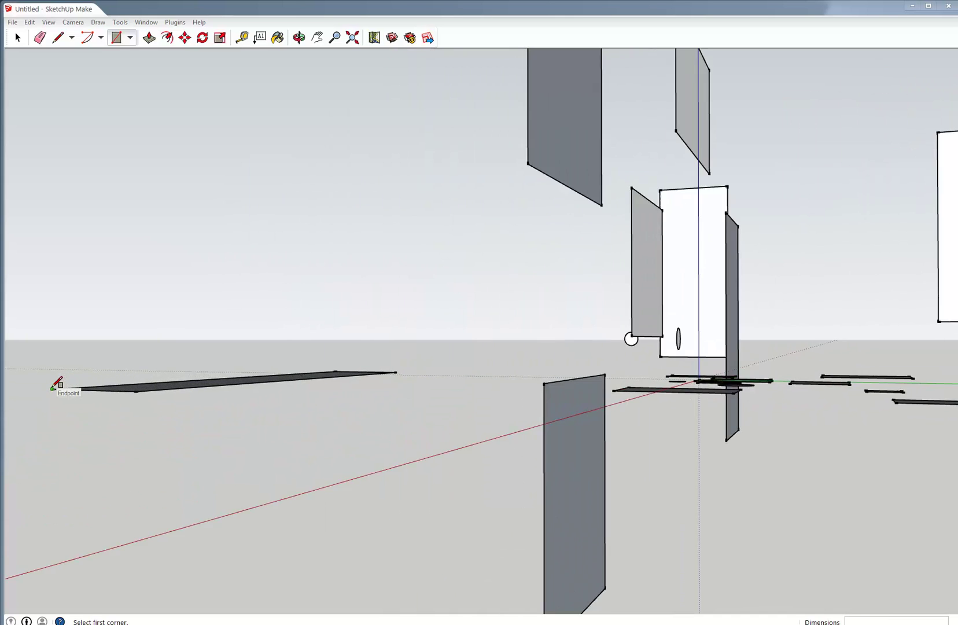
pyautogui.scroll(-6, 53, 389)
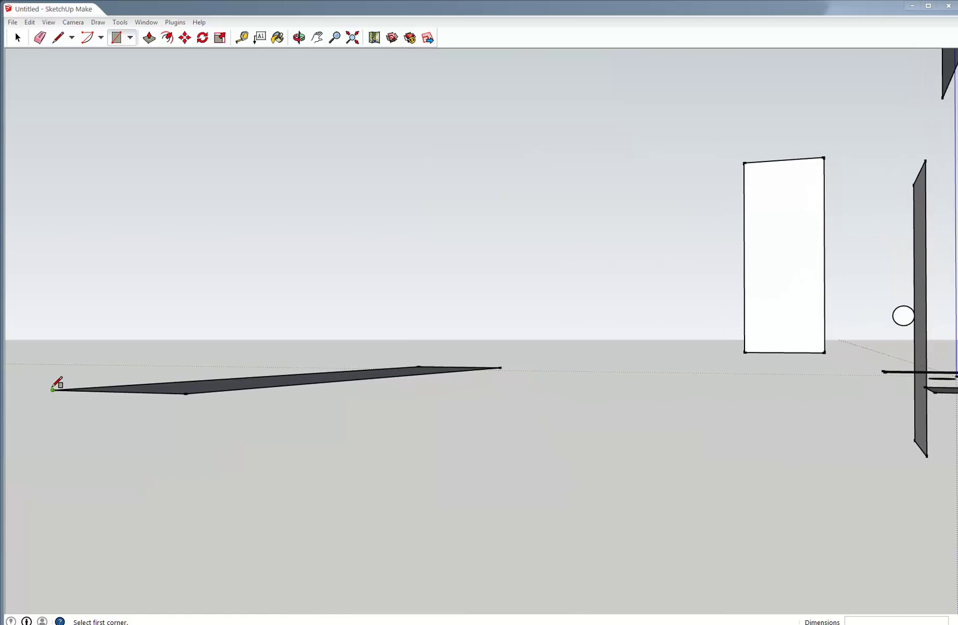
pyautogui.scroll(-3, 53, 386)
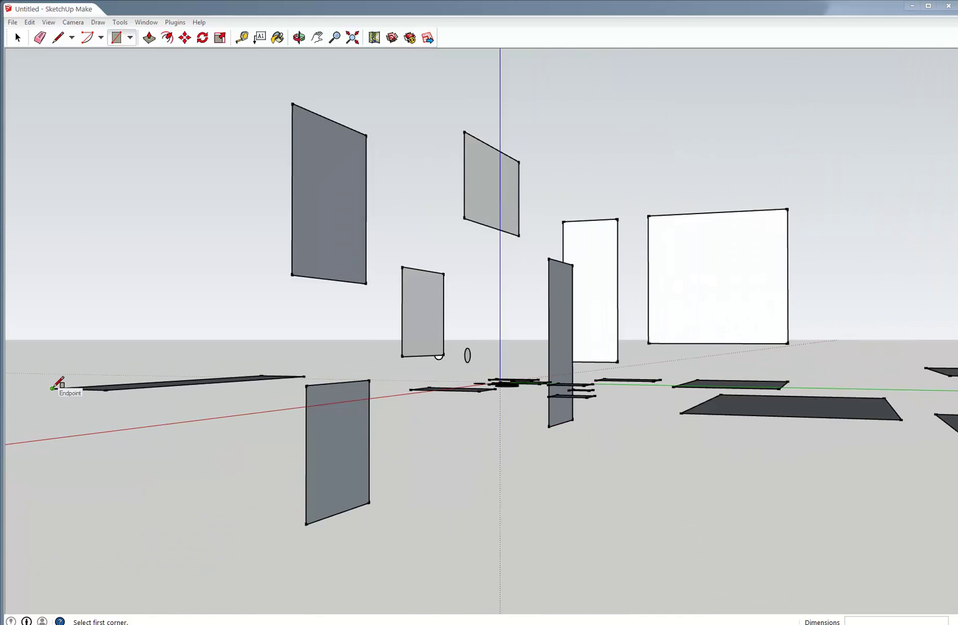
pyautogui.scroll(-3, 53, 386)
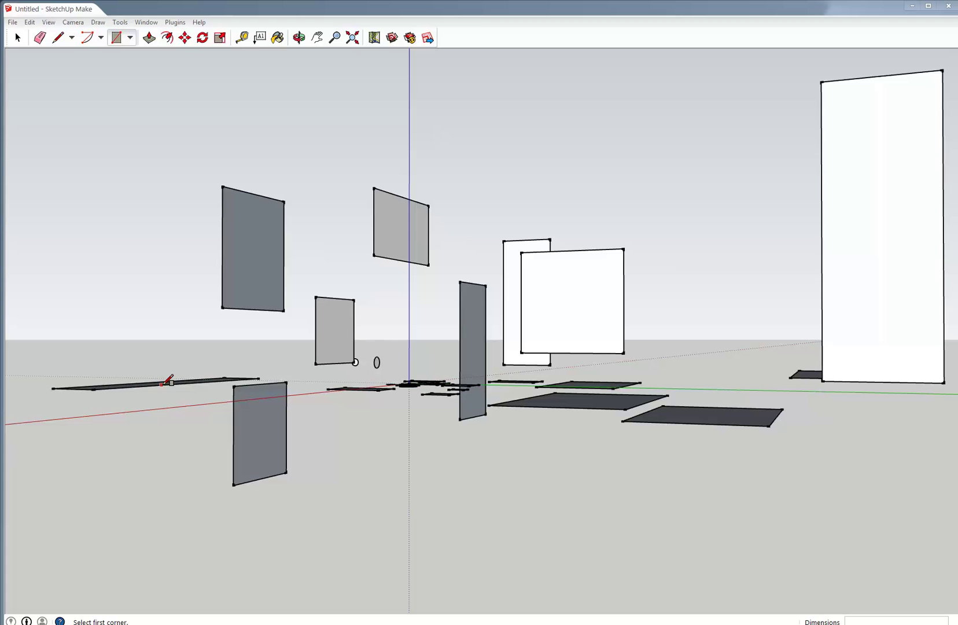
# Examine the whole arrangement from above and from low angles, viewing the upright and flat rectangles at different distances.
pyautogui.moveTo(397, 220)
pyautogui.mouseDown(button='middle')
pyautogui.moveTo(409, 227)
pyautogui.moveTo(366, 245)
pyautogui.moveTo(387, 237)
pyautogui.mouseUp(button='middle')
pyautogui.moveTo(578, 342); pyautogui.dragTo(448, 446, button='middle')
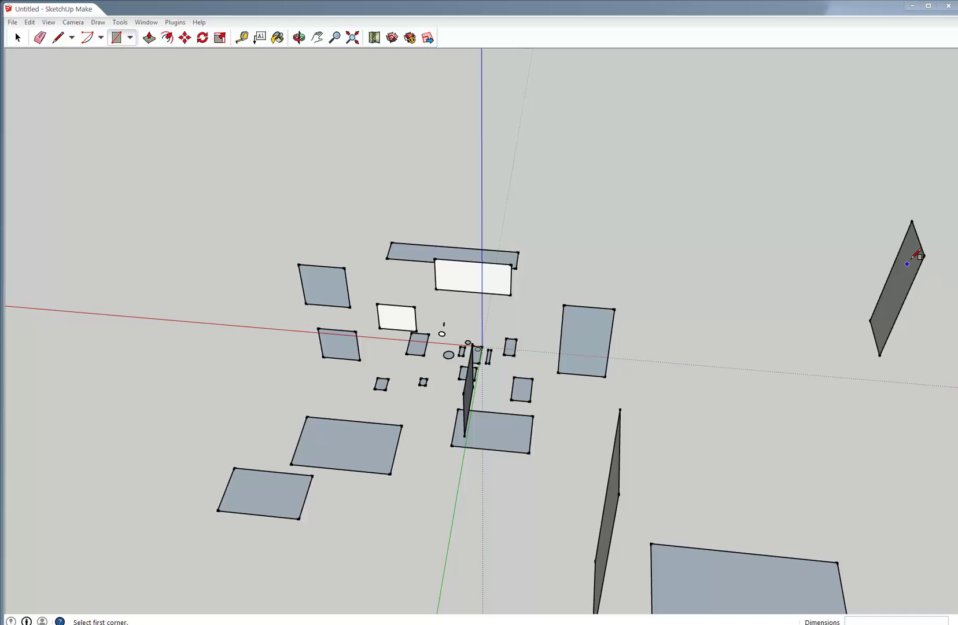
pyautogui.moveTo(260, 502); pyautogui.dragTo(637, 229, button='middle')
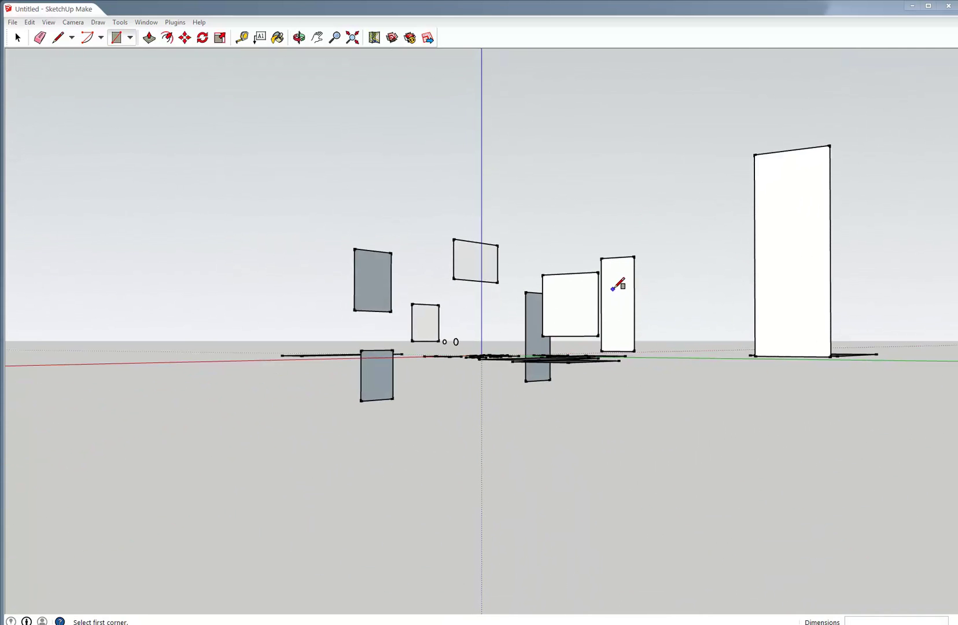
pyautogui.moveTo(613, 287); pyautogui.dragTo(621, 268, button='middle')
pyautogui.scroll(8, 626, 269)
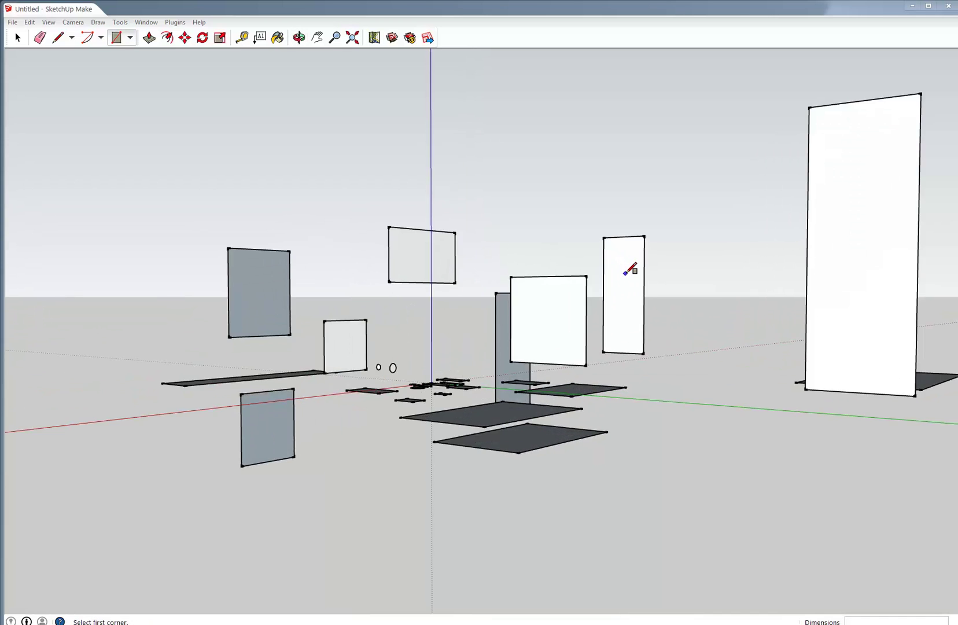
pyautogui.scroll(-3, 626, 272)
pyautogui.scroll(5, 626, 272)
pyautogui.scroll(-5, 626, 272)
pyautogui.scroll(5, 626, 272)
pyautogui.scroll(-3, 626, 272)
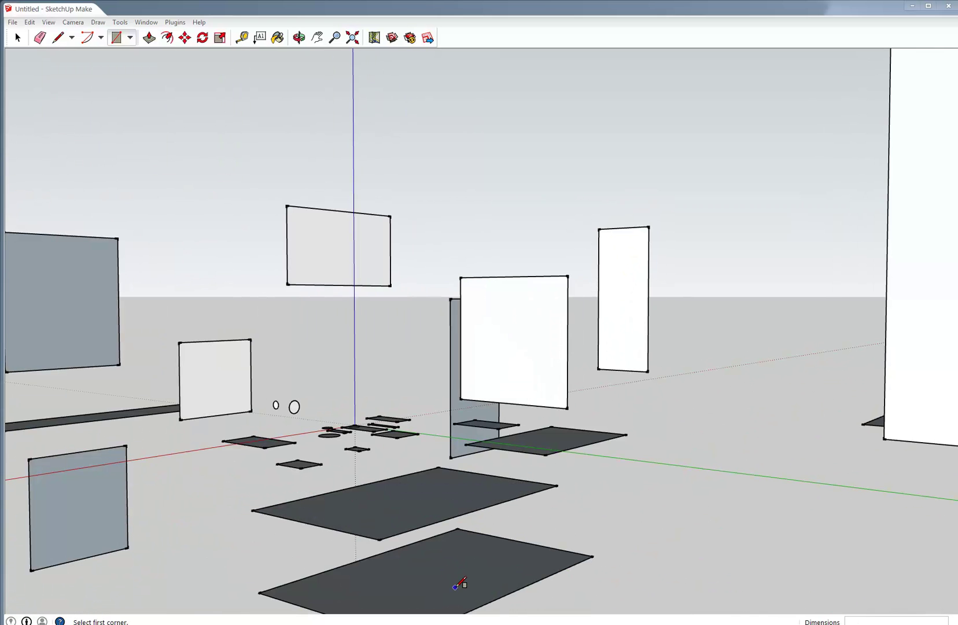
pyautogui.scroll(3, 460, 584)
pyautogui.scroll(-3, 459, 585)
pyautogui.scroll(3, 460, 584)
pyautogui.scroll(-3, 460, 585)
pyautogui.scroll(3, 461, 585)
pyautogui.scroll(-3, 460, 584)
pyautogui.scroll(4, 460, 585)
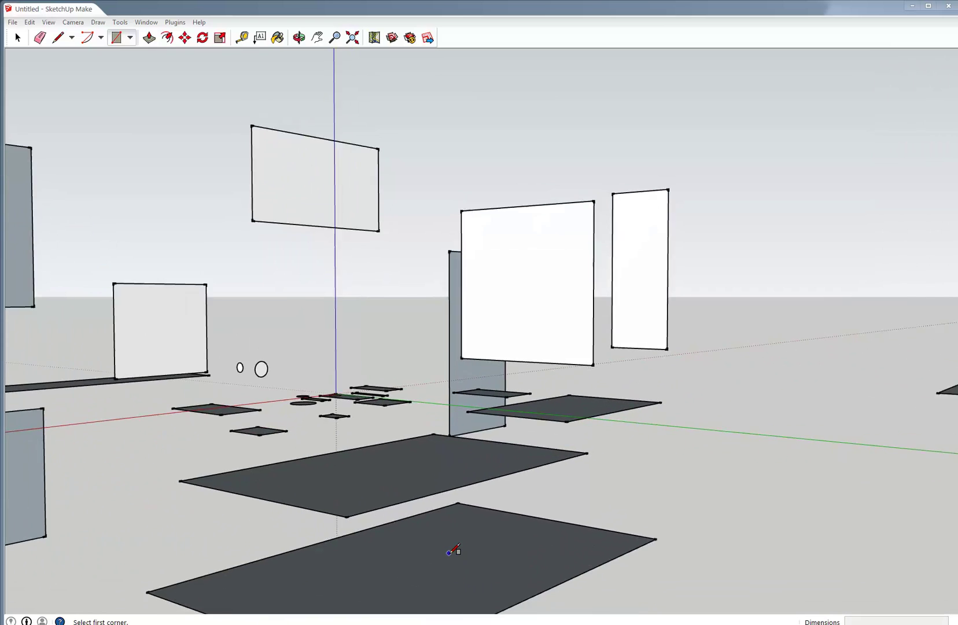
pyautogui.scroll(-2, 453, 548)
pyautogui.scroll(2, 613, 325)
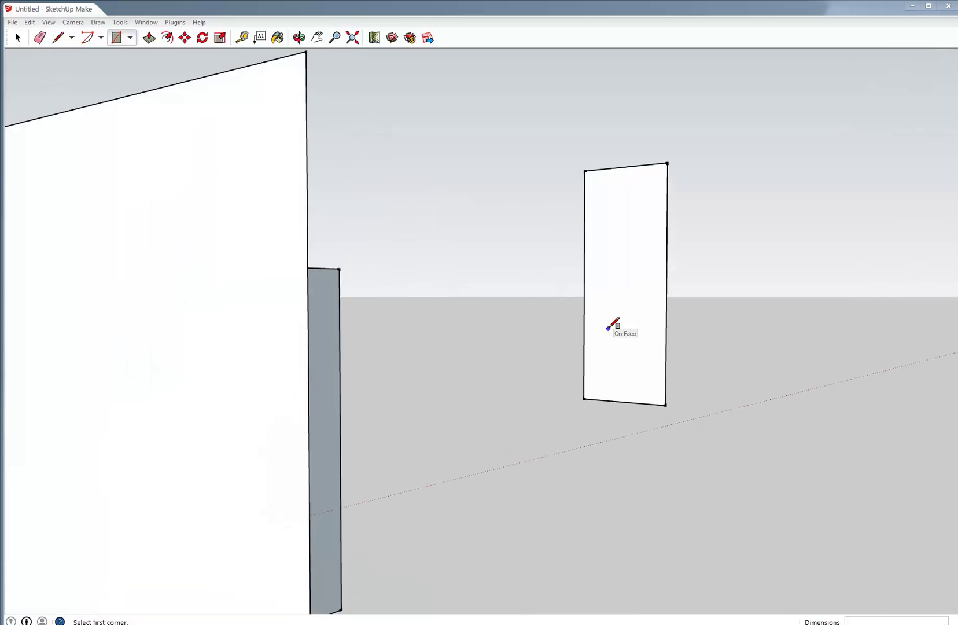
# Examine the tall narrow upright rectangle up close and from afar, and view the arrangement around it from different heights.
pyautogui.scroll(-2, 614, 325)
pyautogui.scroll(1, 613, 326)
pyautogui.scroll(-1, 613, 325)
pyautogui.scroll(1, 435, 574)
pyautogui.scroll(-2, 435, 574)
pyautogui.scroll(2, 435, 574)
pyautogui.scroll(-1, 436, 574)
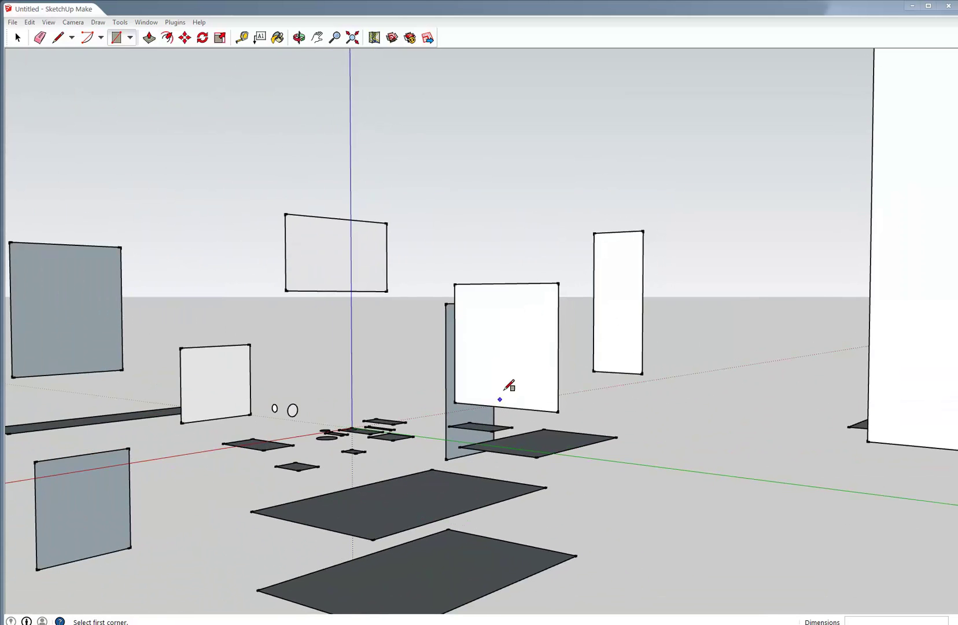
pyautogui.moveTo(506, 396); pyautogui.dragTo(415, 368, button='middle')
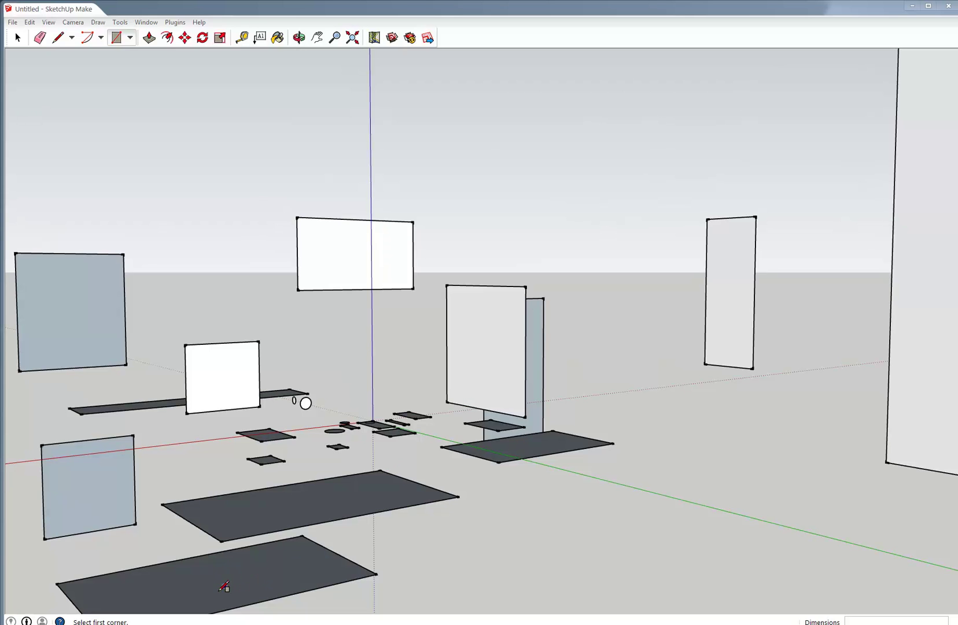
pyautogui.moveTo(231, 580); pyautogui.dragTo(412, 479, button='middle')
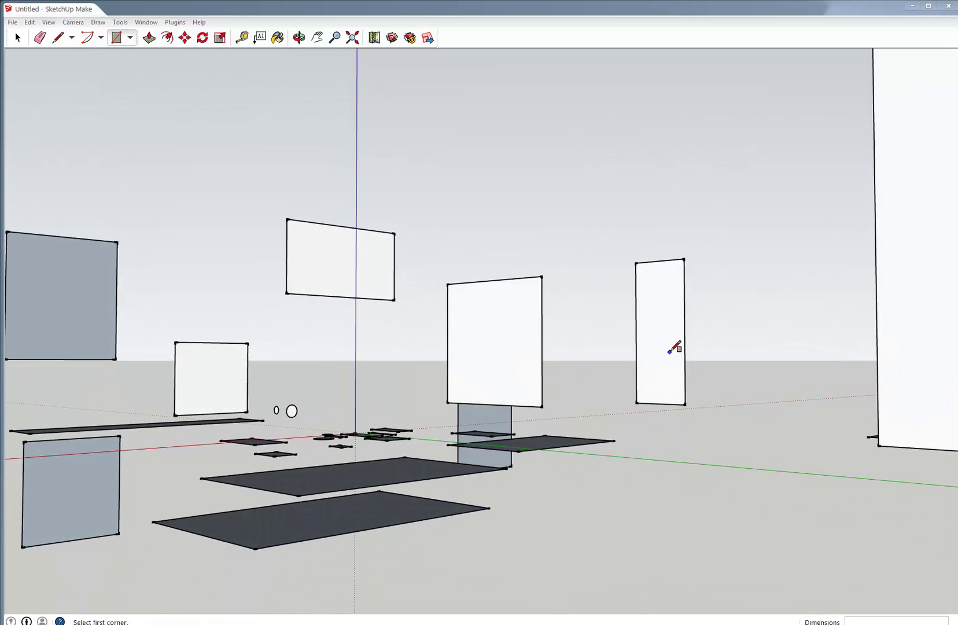
# Examine the narrow upright rectangle and the nearest ground rectangle from a low angle, moving closer to and away from each.
pyautogui.scroll(1, 671, 347)
pyautogui.scroll(-1, 674, 347)
pyautogui.scroll(1, 270, 558)
pyautogui.scroll(-1, 269, 558)
pyautogui.scroll(-2, 321, 529)
pyautogui.scroll(2, 333, 525)
pyautogui.moveTo(473, 378); pyautogui.dragTo(489, 376, button='middle')
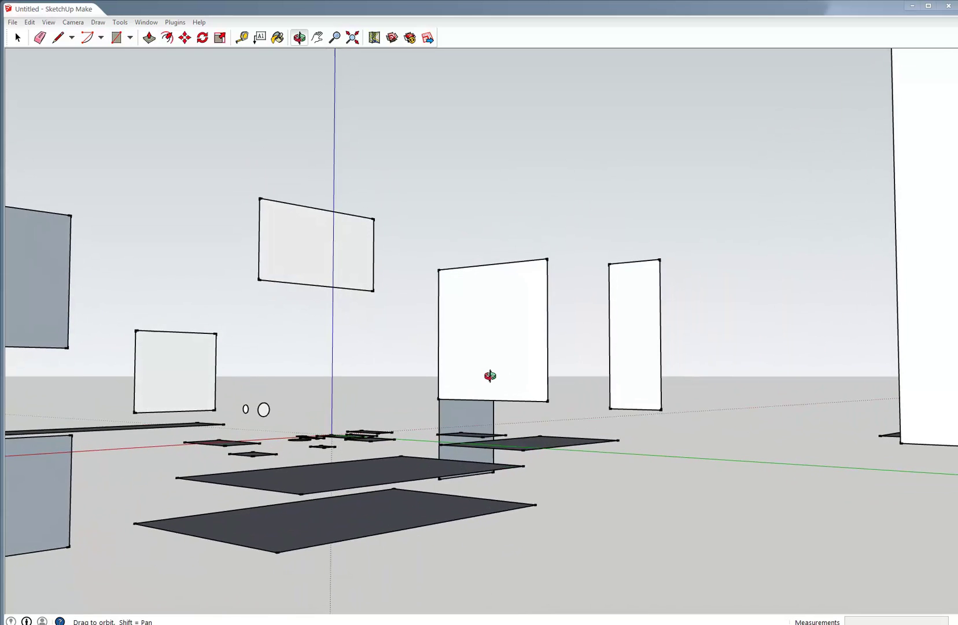
pyautogui.scroll(1, 301, 528)
pyautogui.scroll(-2, 291, 537)
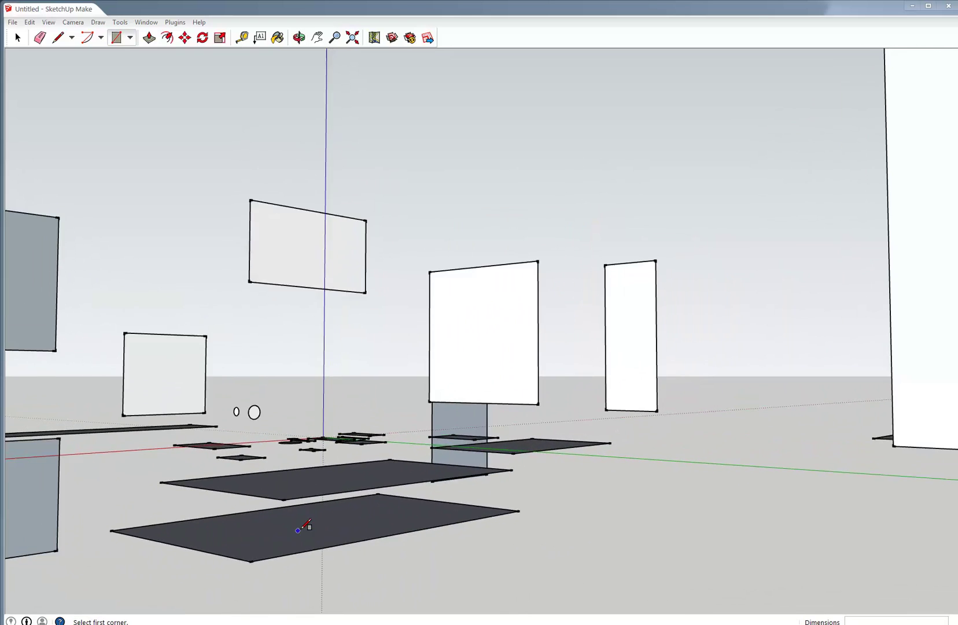
pyautogui.scroll(2, 412, 486)
pyautogui.scroll(1, 409, 491)
pyautogui.scroll(-3, 289, 593)
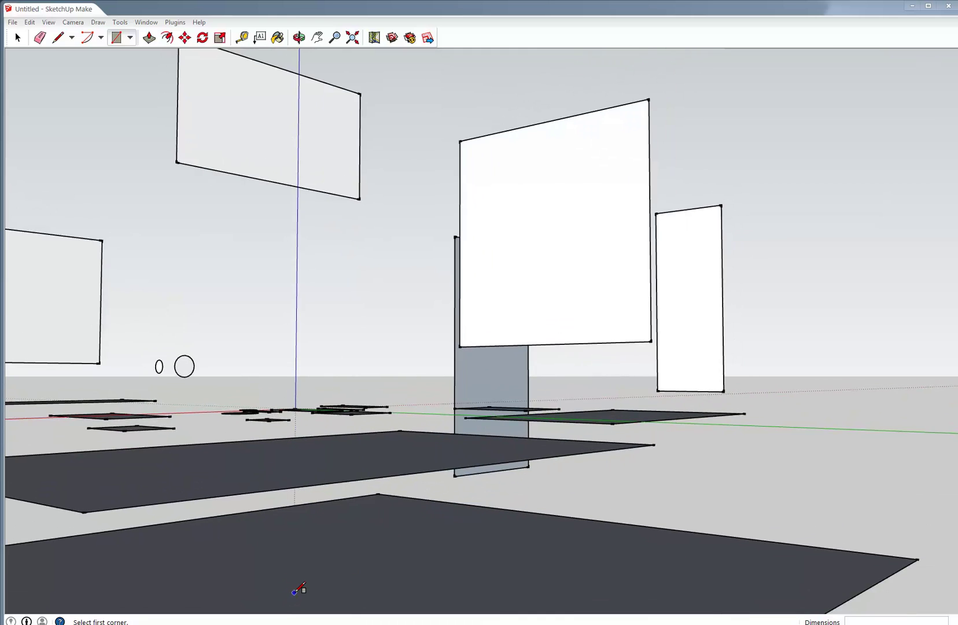
pyautogui.scroll(2, 301, 593)
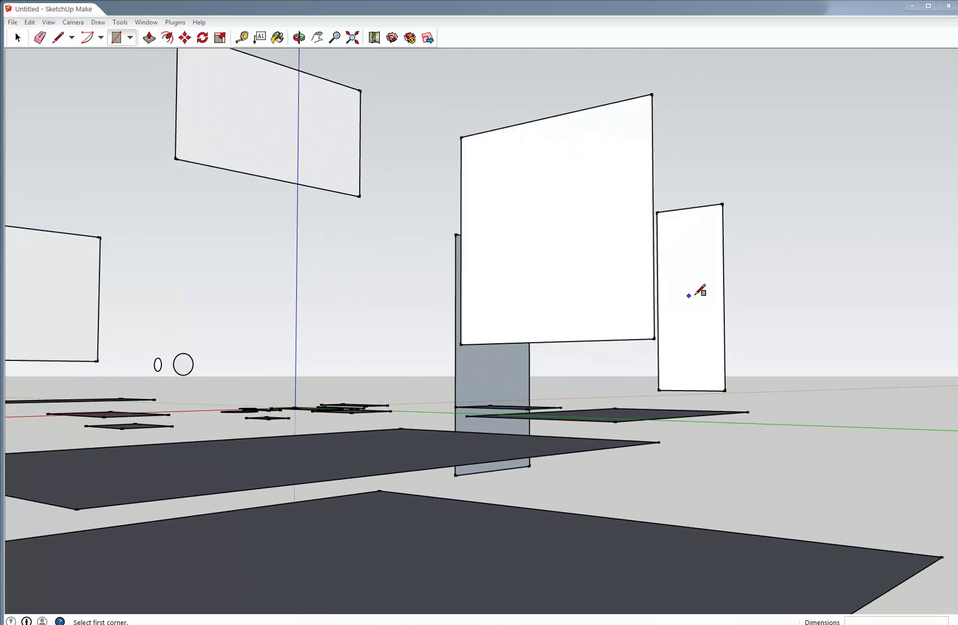
pyautogui.scroll(-4, 698, 340)
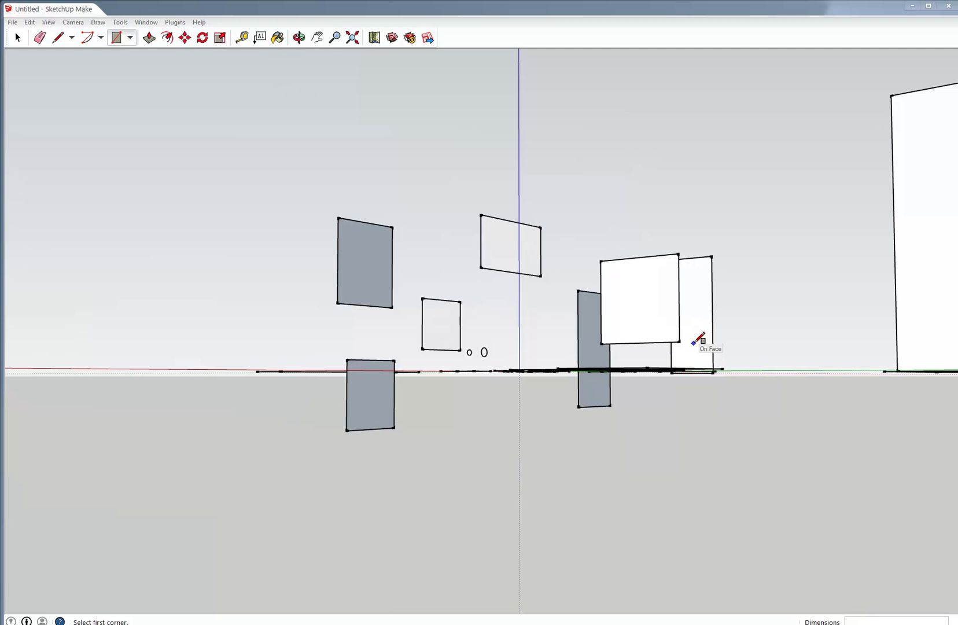
# Compare the upright rectangles, the small shapes around the origin and the large ground rectangles from raised and low viewpoints.
pyautogui.moveTo(698, 340); pyautogui.dragTo(755, 272, button='middle')
pyautogui.scroll(3, 765, 261)
pyautogui.scroll(-3, 768, 263)
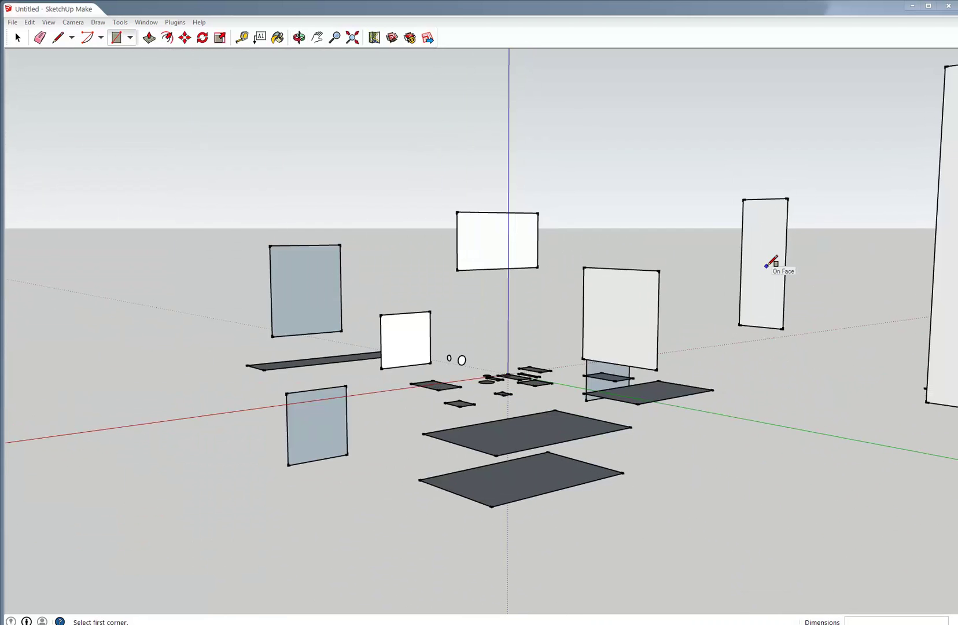
pyautogui.scroll(2, 431, 343)
pyautogui.scroll(-4, 430, 342)
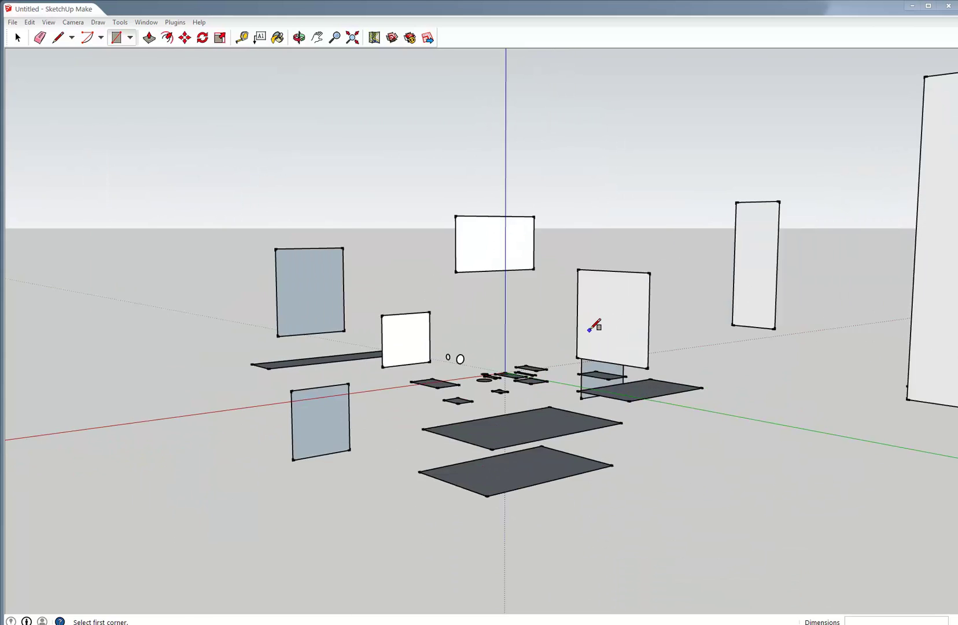
pyautogui.scroll(4, 596, 327)
pyautogui.scroll(3, 589, 384)
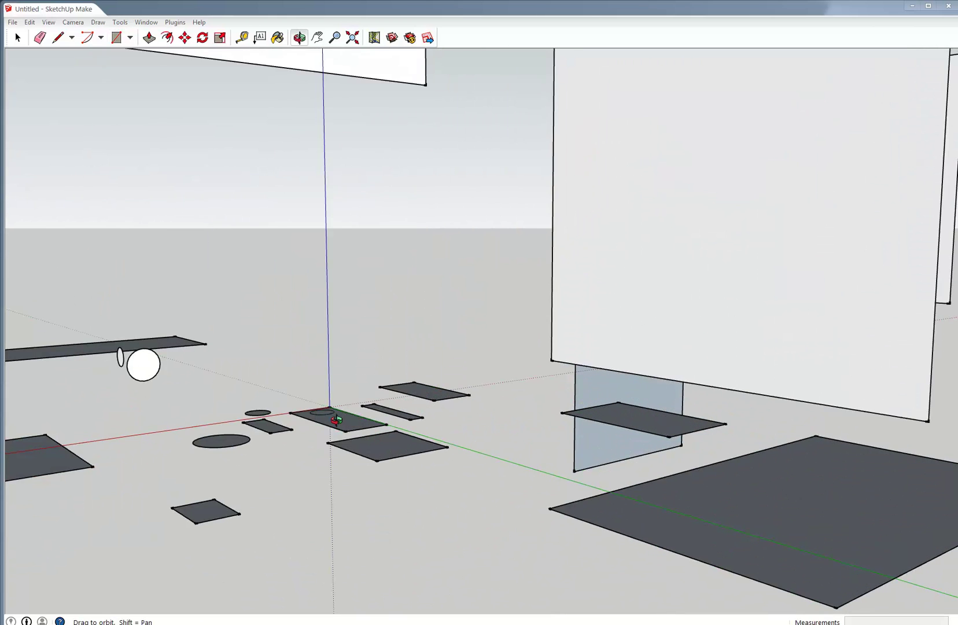
pyautogui.moveTo(336, 421); pyautogui.dragTo(383, 388, button='middle')
pyautogui.scroll(-4, 405, 438)
pyautogui.scroll(6, 397, 538)
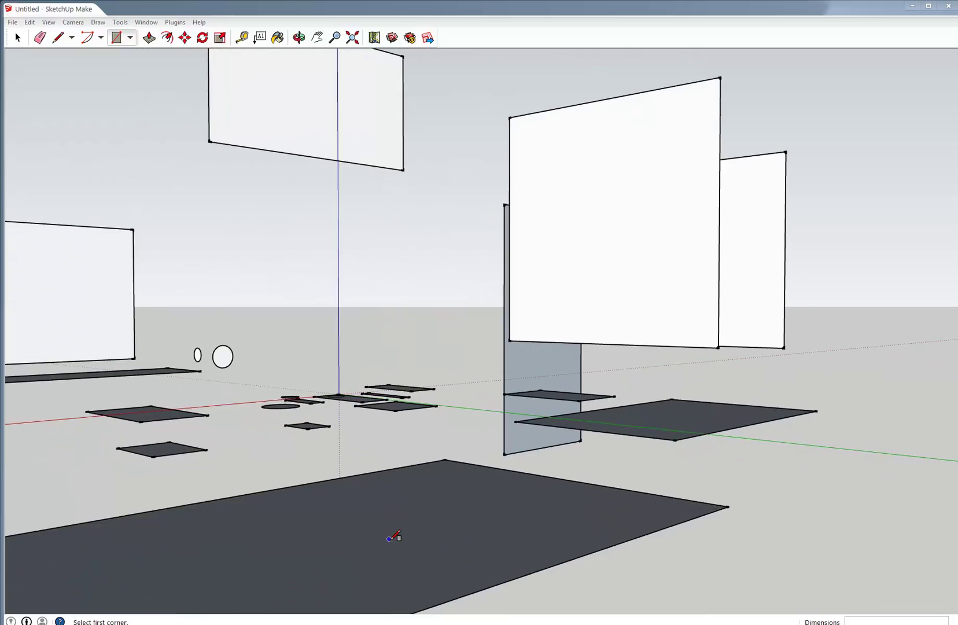
pyautogui.scroll(-5, 375, 573)
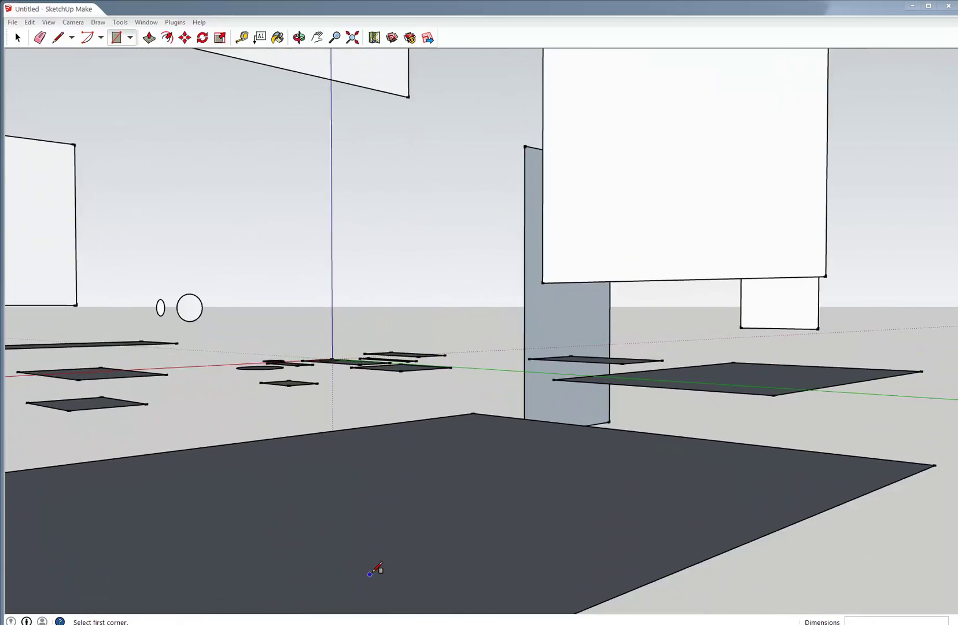
pyautogui.scroll(-2, 603, 315)
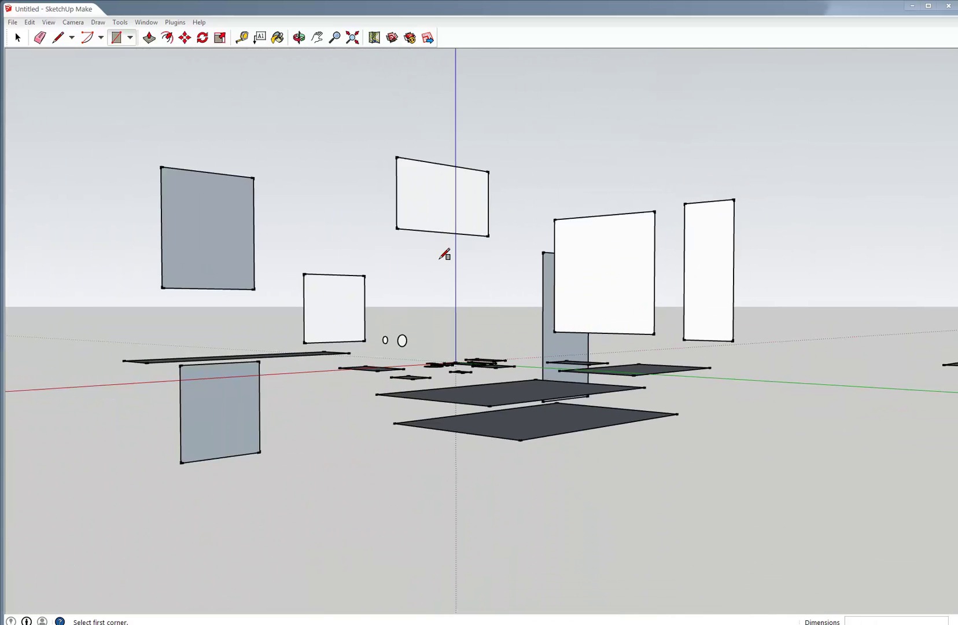
# In the upper outer corner of the upright rectangle crossing the red axis, draw a smaller rectangle about 2076 by 2076 mm.
pyautogui.moveTo(442, 214); pyautogui.dragTo(615, 277, button='middle')
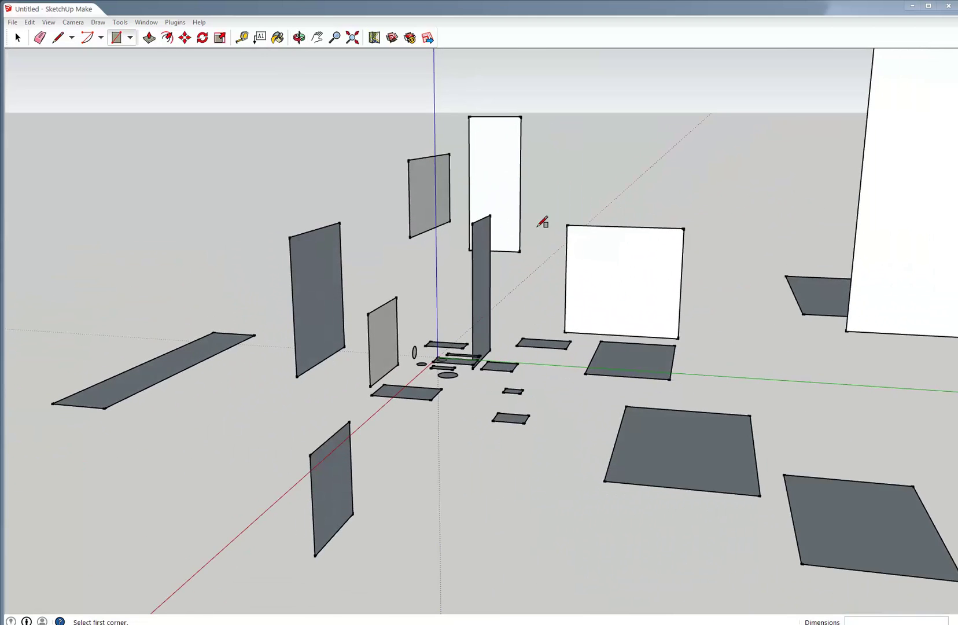
pyautogui.scroll(3, 507, 220)
pyautogui.scroll(-3, 507, 221)
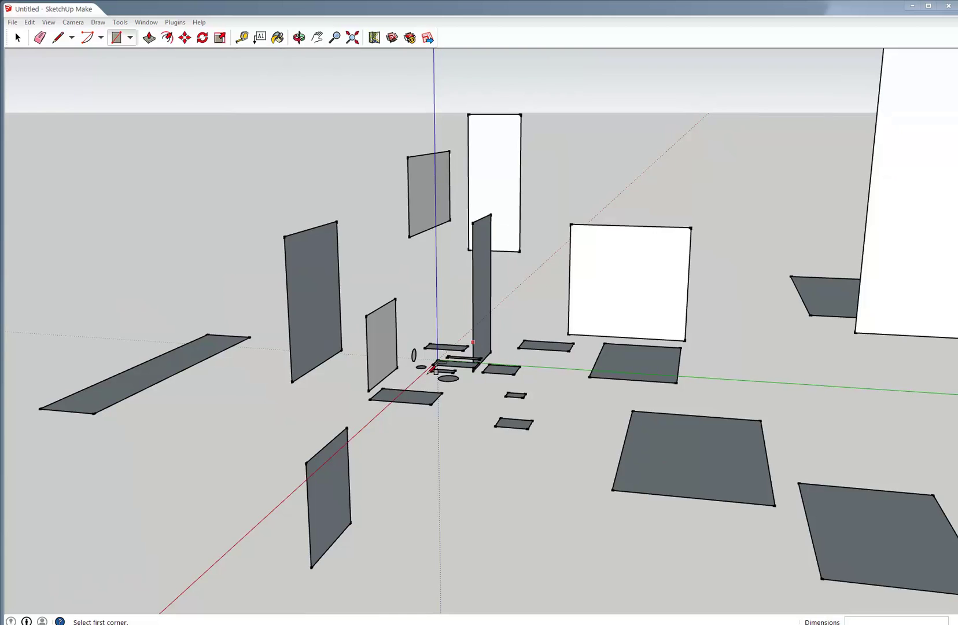
pyautogui.scroll(3, 305, 511)
pyautogui.scroll(-1, 322, 492)
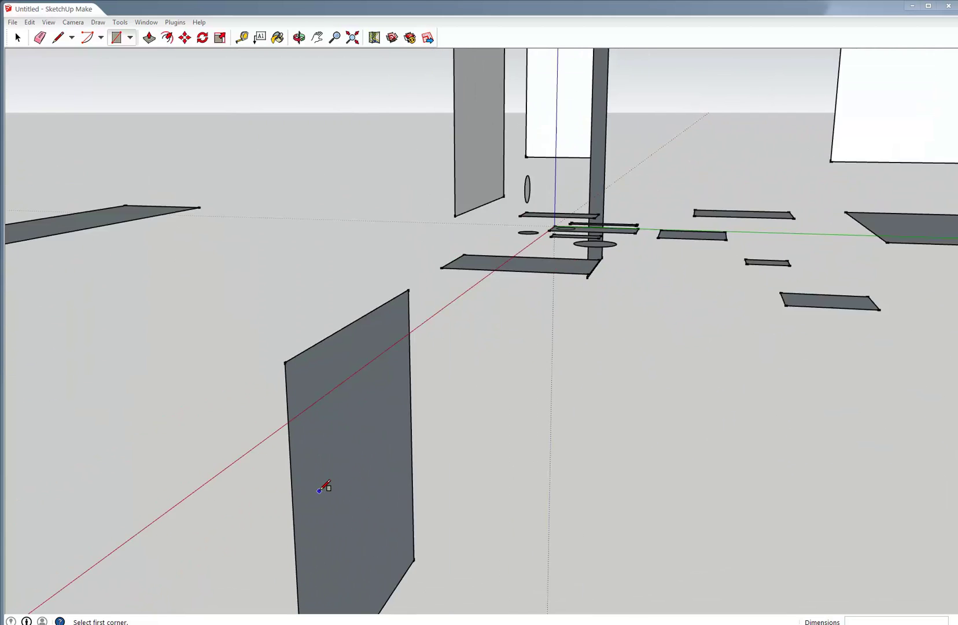
pyautogui.scroll(2, 306, 410)
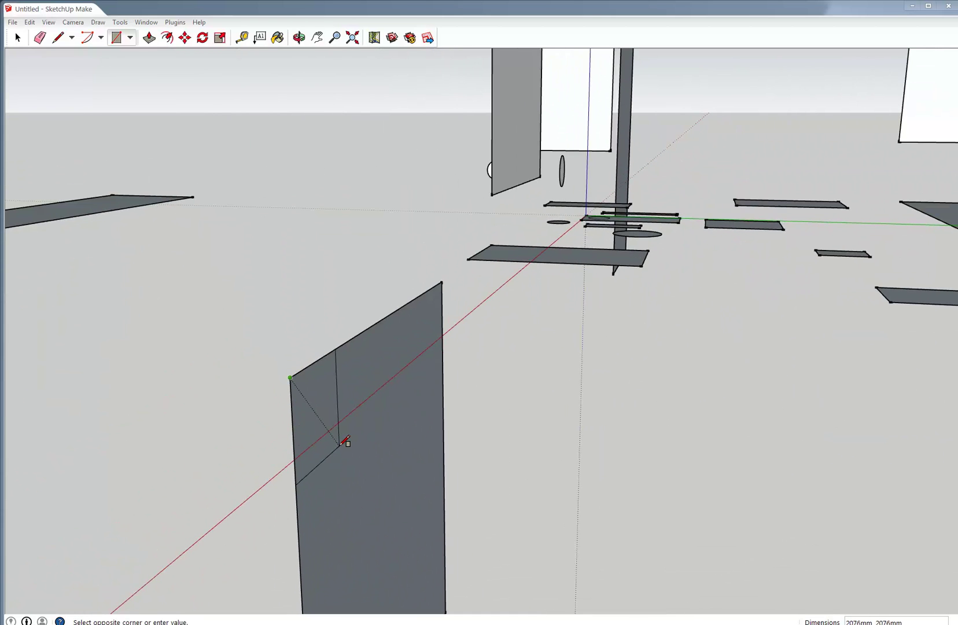
pyautogui.scroll(3, 340, 440)
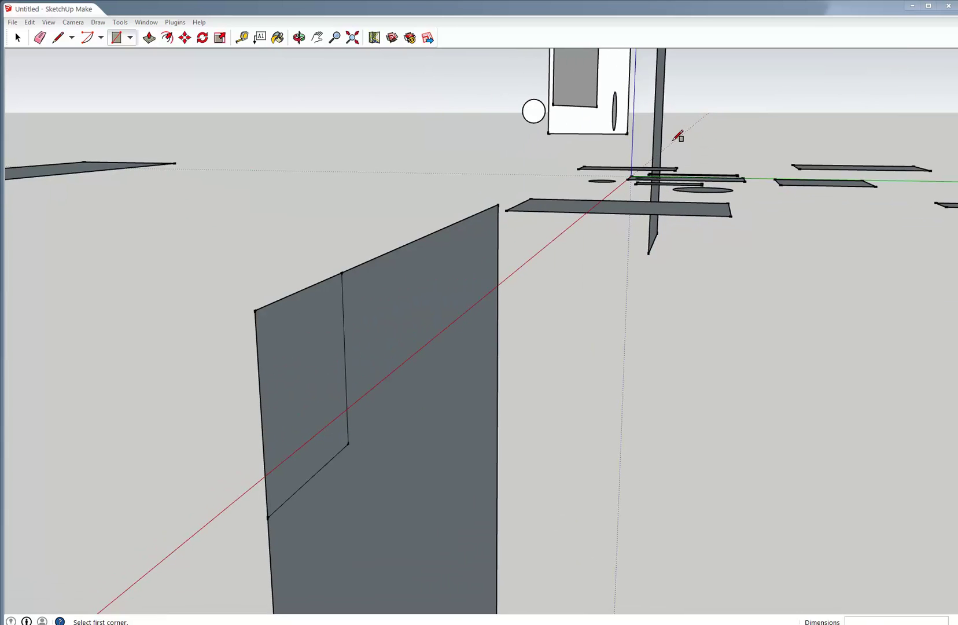
pyautogui.scroll(3, 665, 140)
pyautogui.scroll(-4, 662, 141)
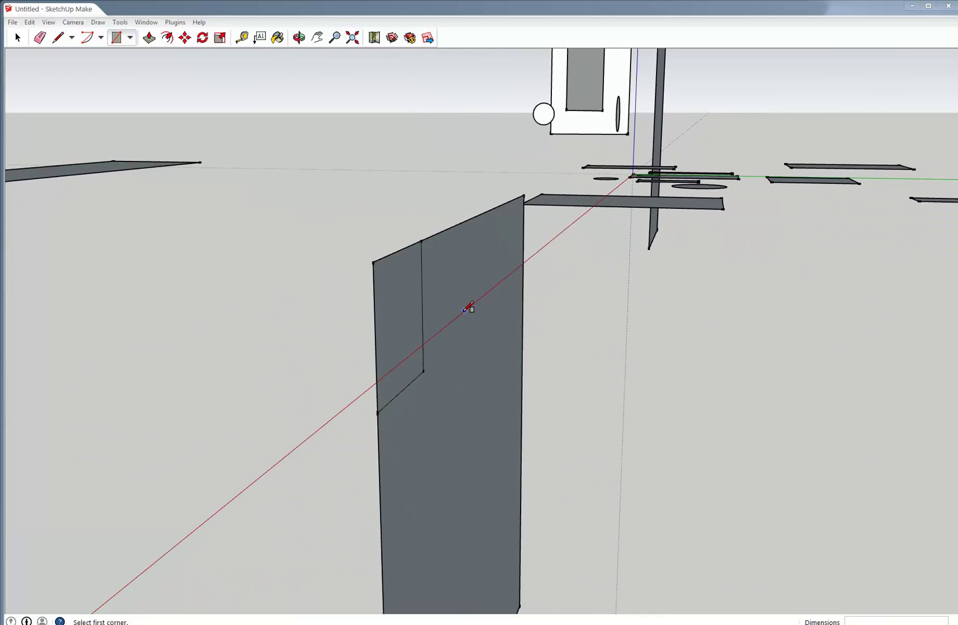
pyautogui.moveTo(447, 309); pyautogui.dragTo(344, 420, button='middle')
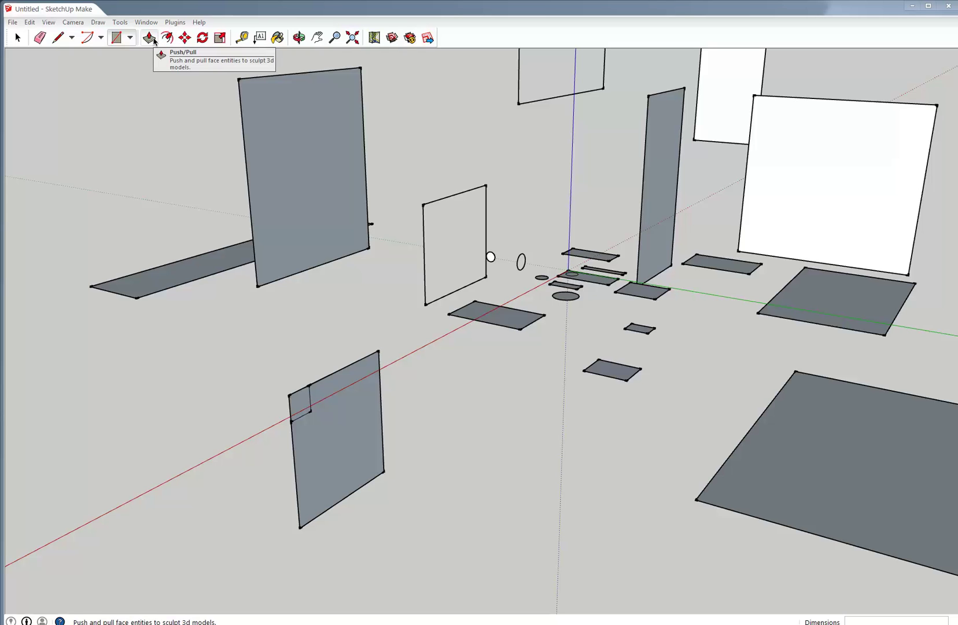
# Draw a ground rectangle beside the upright rectangle on the red axis and Push/Pull it into a box about 4208 mm high.
pyautogui.click(119, 22)
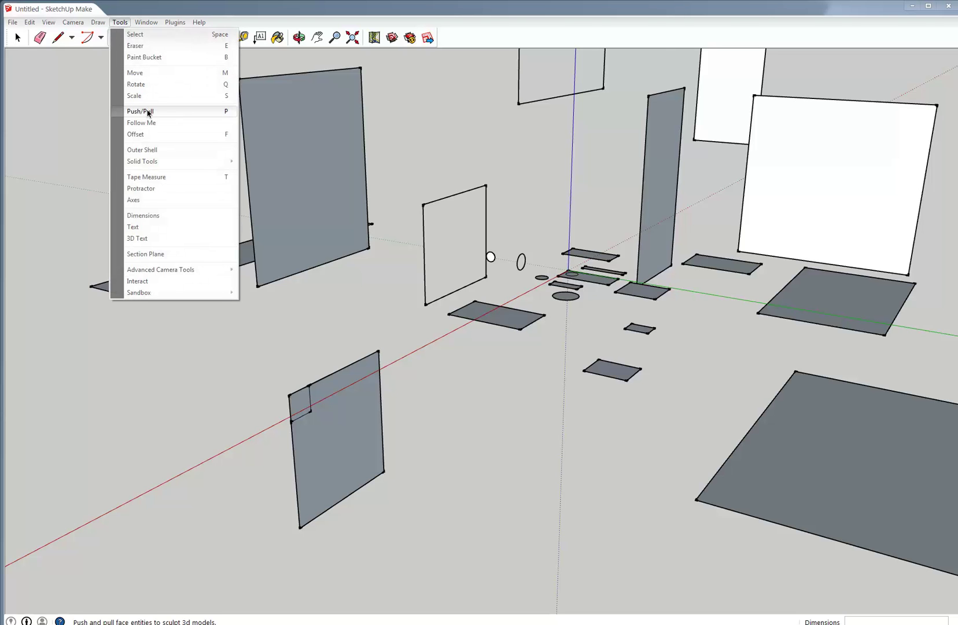
pyautogui.click(415, 336)
pyautogui.click(445, 380)
pyautogui.press('p')
pyautogui.moveTo(424, 344); pyautogui.dragTo(456, 426)
pyautogui.moveTo(485, 423); pyautogui.dragTo(421, 405, button='middle')
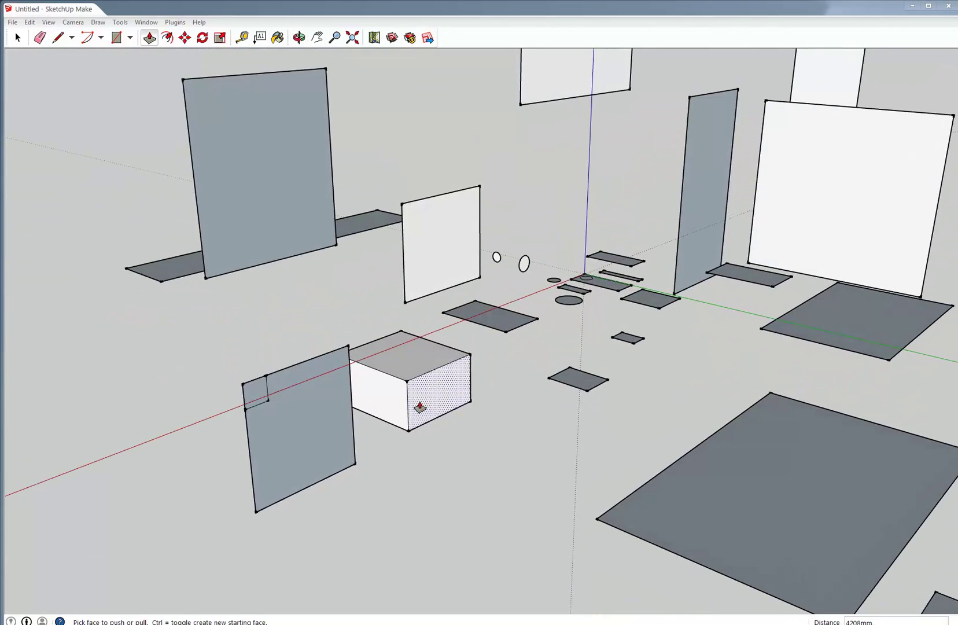
# Push/Pull the subdivided upright rectangle on the red axis into a block, and extrude its corner rectangle a shorter distance.
pyautogui.moveTo(251, 403); pyautogui.dragTo(690, 379, button='middle')
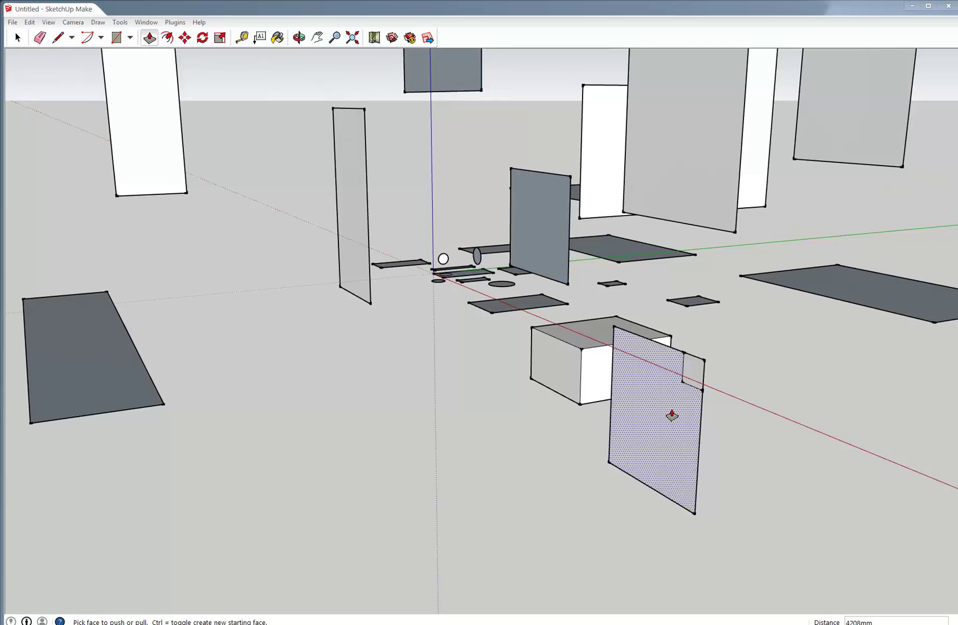
pyautogui.moveTo(691, 399); pyautogui.dragTo(613, 441)
pyautogui.scroll(3, 702, 379)
pyautogui.moveTo(690, 380); pyautogui.dragTo(652, 392)
pyautogui.moveTo(607, 449); pyautogui.dragTo(585, 440, button='middle')
# Extrude the smaller upright rectangle near the origin about 4741 mm and raise the long, narrow ground rectangle about 6179 mm.
pyautogui.moveTo(516, 258); pyautogui.dragTo(457, 301)
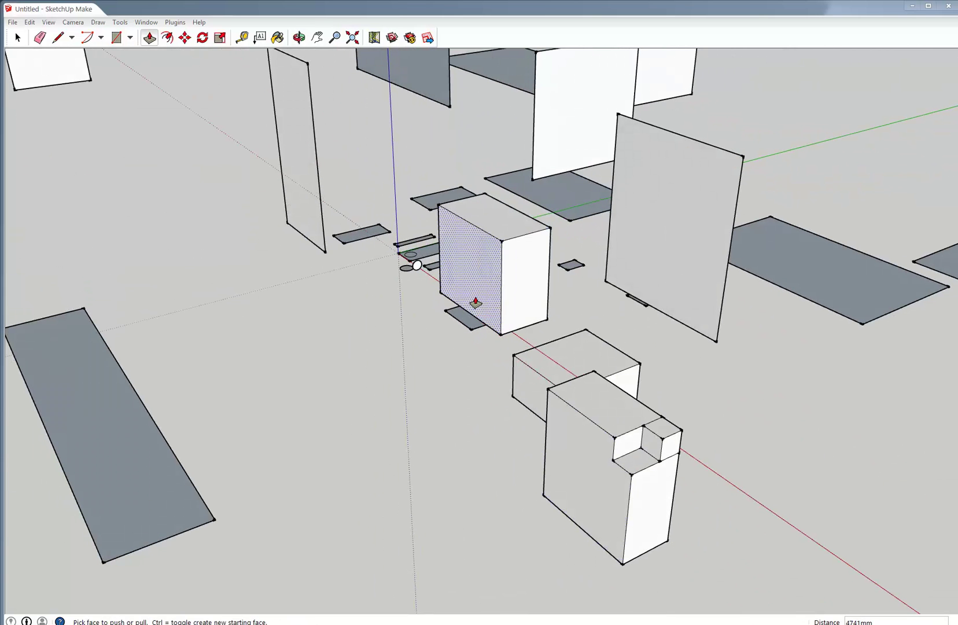
pyautogui.moveTo(117, 434); pyautogui.dragTo(121, 359)
pyautogui.scroll(-3, 590, 451)
pyautogui.moveTo(614, 474); pyautogui.dragTo(171, 401, button='middle')
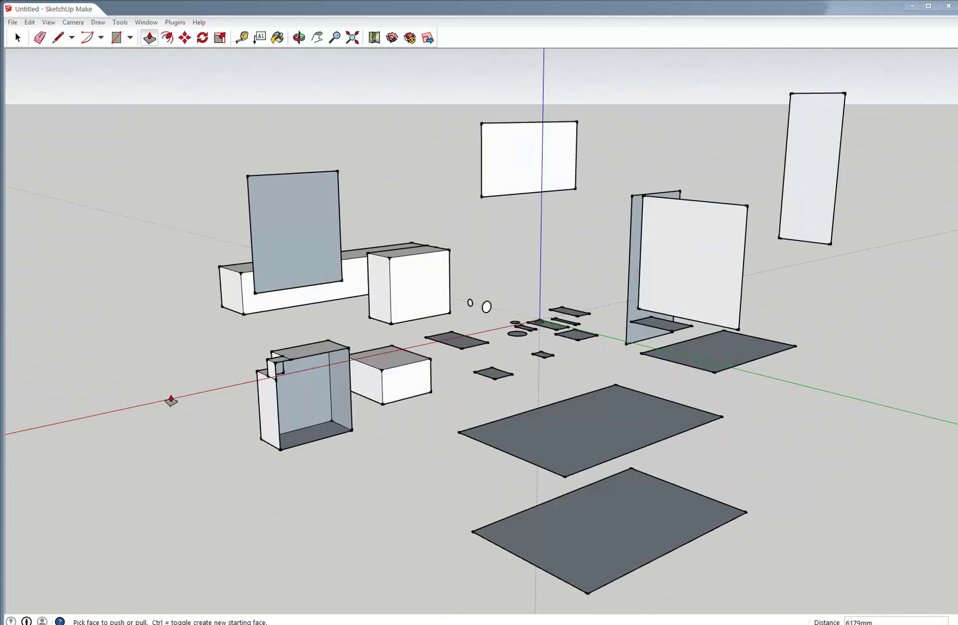
# Lengthen the notched block on the red axis and extrude the large upright rectangle above it about 9914 mm.
pyautogui.moveTo(300, 405); pyautogui.dragTo(245, 385)
pyautogui.moveTo(246, 385); pyautogui.dragTo(298, 297, button='middle')
pyautogui.moveTo(298, 297); pyautogui.dragTo(242, 277)
pyautogui.moveTo(242, 278); pyautogui.dragTo(723, 323, button='middle')
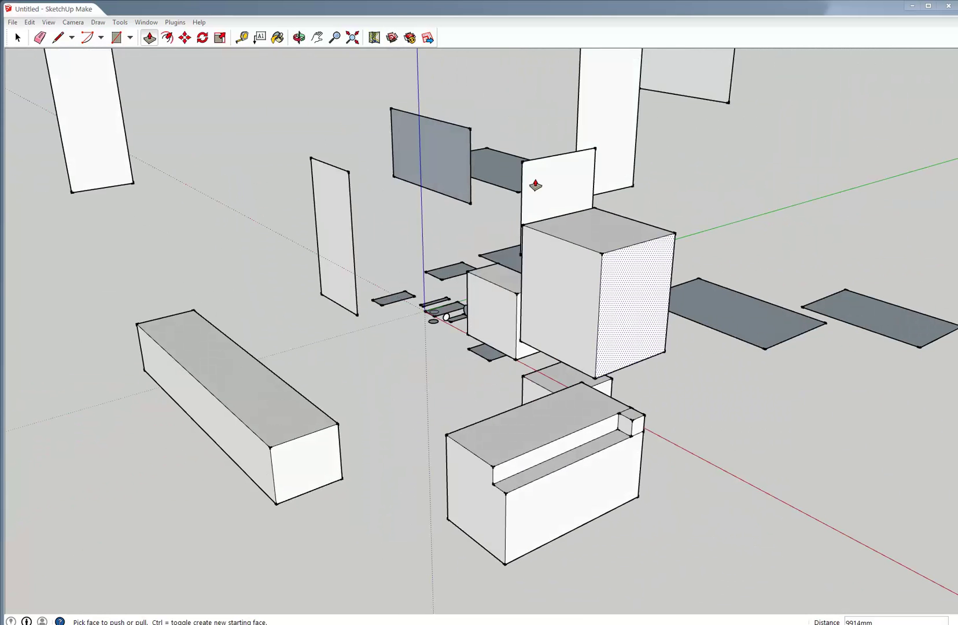
# Push/Pull the upright rectangle at the blue axis and the two large ground rectangles beside the green axis into solid blocks.
pyautogui.moveTo(428, 156); pyautogui.dragTo(388, 174)
pyautogui.moveTo(652, 288); pyautogui.dragTo(124, 258, button='middle')
pyautogui.moveTo(613, 500); pyautogui.dragTo(553, 446)
pyautogui.moveTo(301, 395); pyautogui.dragTo(374, 437, button='middle')
pyautogui.moveTo(532, 463); pyautogui.dragTo(502, 260)
pyautogui.scroll(-5, 388, 428)
pyautogui.moveTo(577, 400); pyautogui.dragTo(304, 393, button='middle')
# Stretch the outermost ground block upward and push its sides inward to form a thin, tall pillar.
pyautogui.click(305, 382)
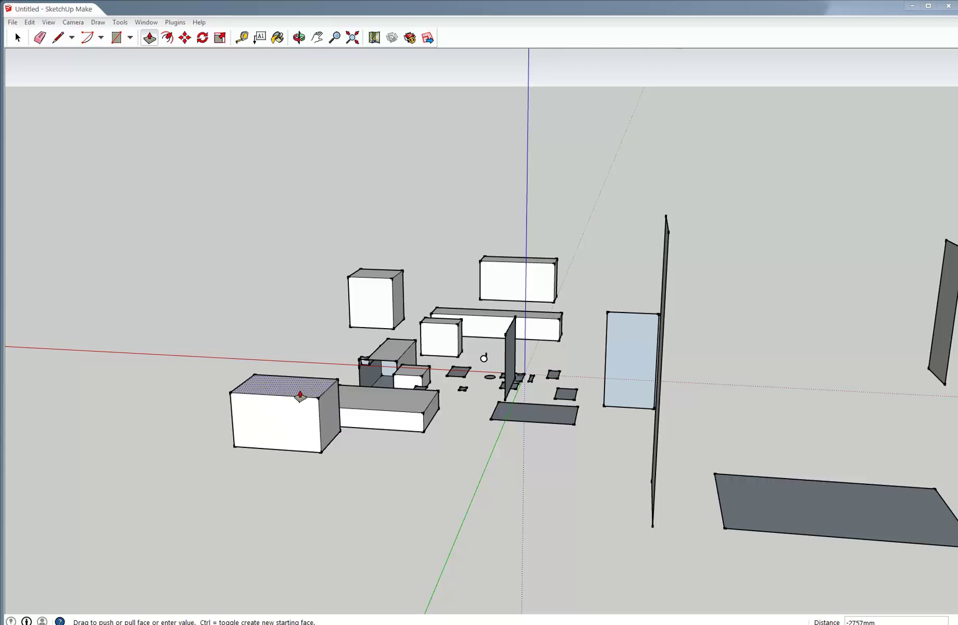
pyautogui.click(276, 220)
pyautogui.moveTo(268, 283); pyautogui.dragTo(288, 278)
pyautogui.moveTo(332, 310); pyautogui.dragTo(255, 301)
# Push/Pull the top face of the wide, flat block beside the pillar by about 448 mm.
pyautogui.moveTo(248, 303); pyautogui.dragTo(376, 428, button='middle')
pyautogui.click(439, 436)
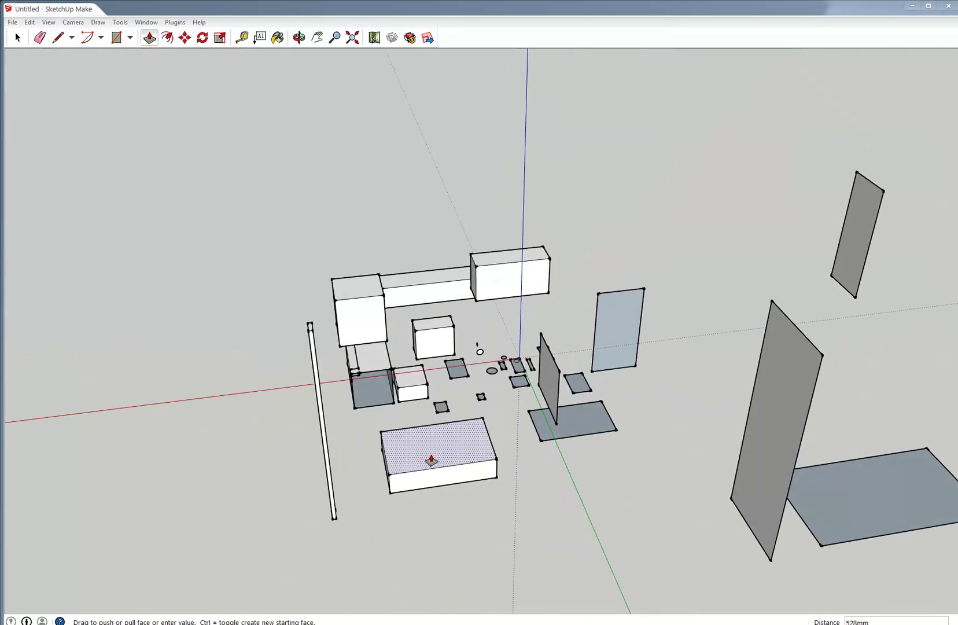
pyautogui.scroll(3, 483, 479)
pyautogui.scroll(2, 483, 479)
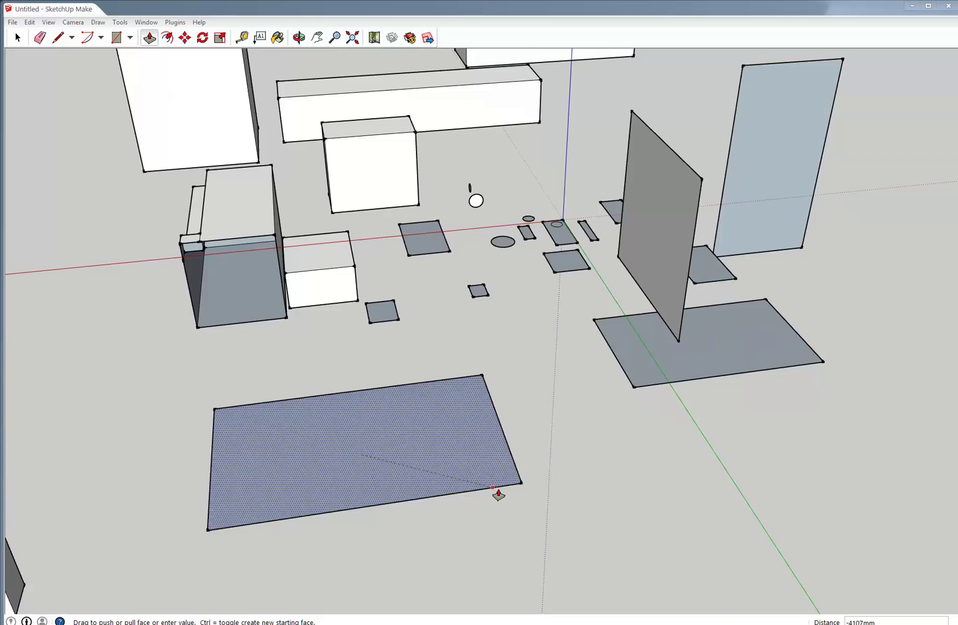
pyautogui.click(503, 492)
pyautogui.scroll(-5, 503, 492)
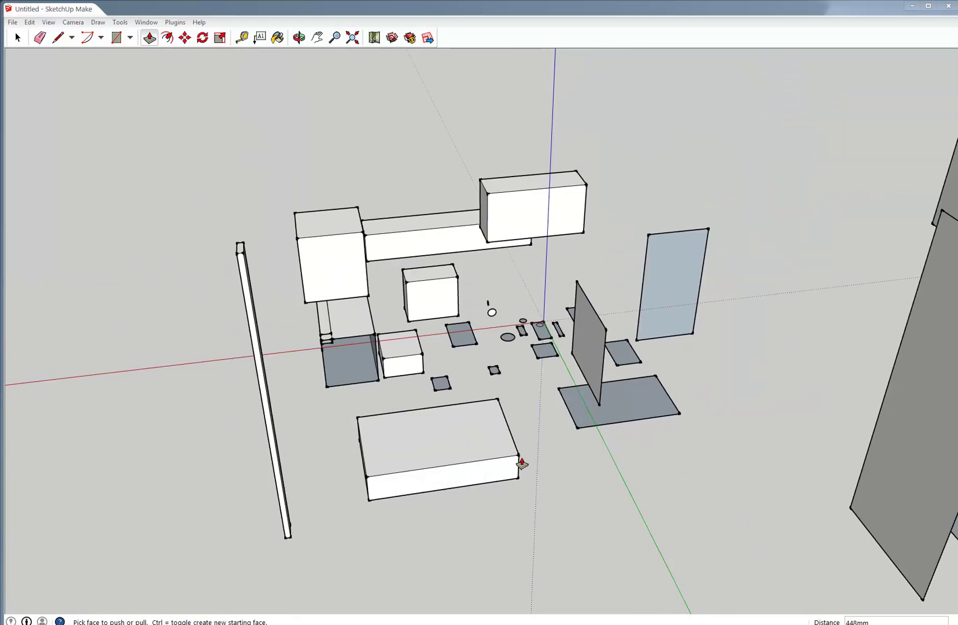
# Extrude the largest distant upright rectangle about 79407 mm along the red axis direction, out to the thin pillar's endpoint.
pyautogui.moveTo(519, 463); pyautogui.dragTo(338, 364, button='middle')
pyautogui.moveTo(385, 392); pyautogui.dragTo(585, 445, button='middle')
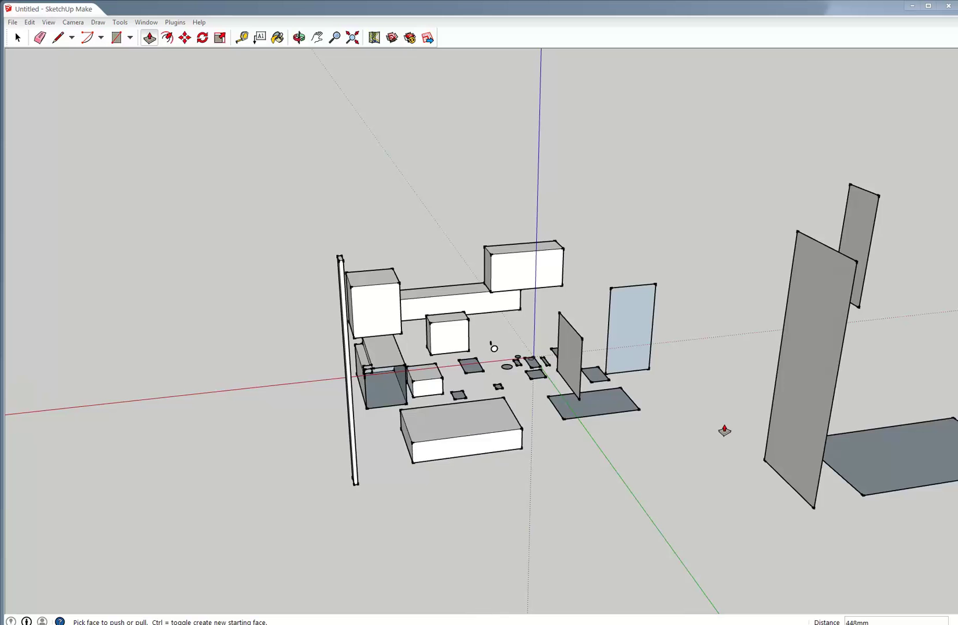
pyautogui.click(815, 327)
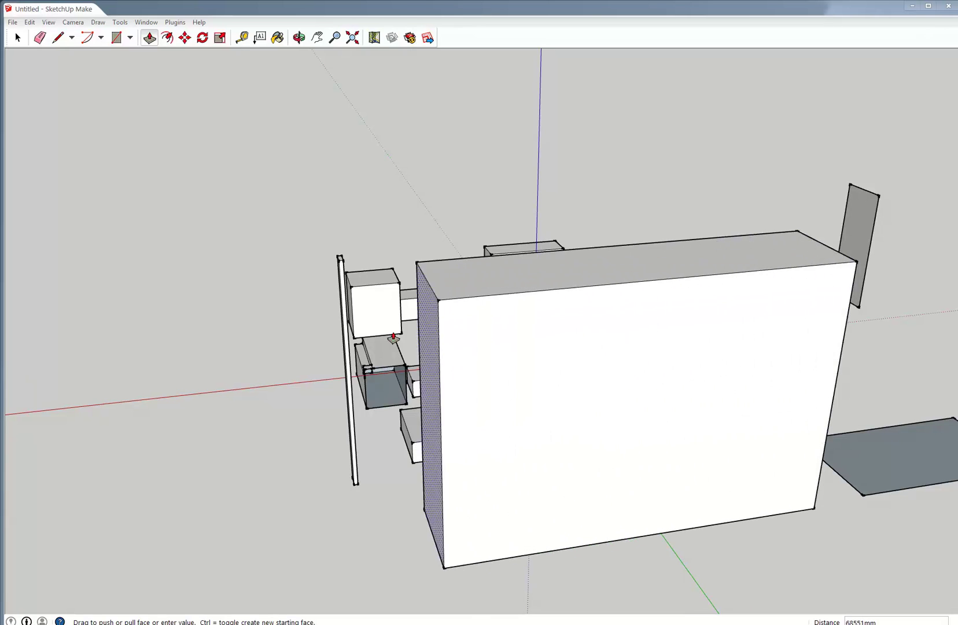
pyautogui.moveTo(399, 299); pyautogui.dragTo(614, 368, button='middle')
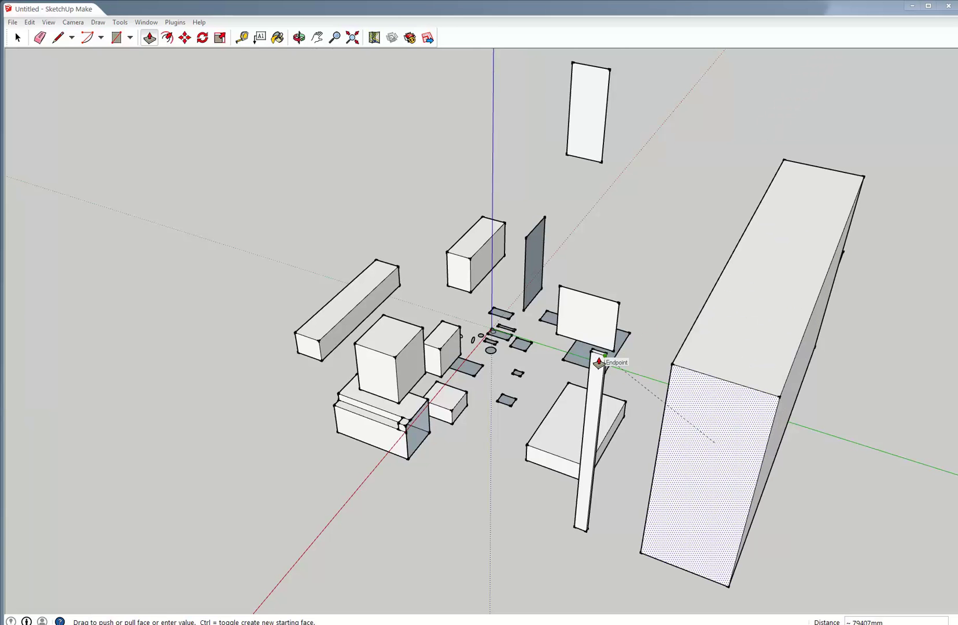
pyautogui.press('o')
pyautogui.moveTo(729, 411); pyautogui.dragTo(566, 460)
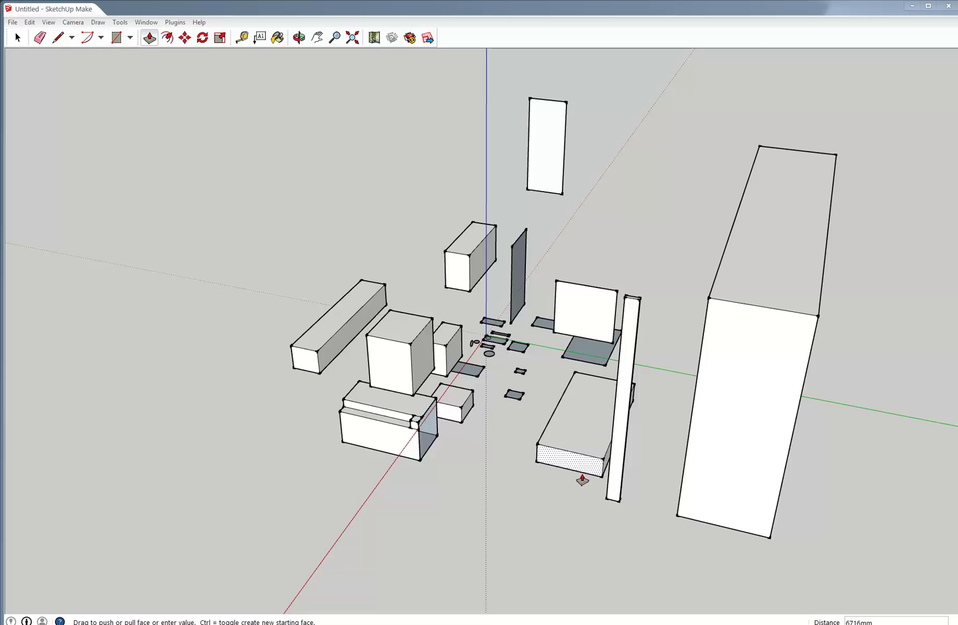
# Try extruding the upright rectangles behind the flat block and near the blue axis into long blocks, the distant one about 90529 mm.
pyautogui.click(623, 412)
pyautogui.click(546, 170)
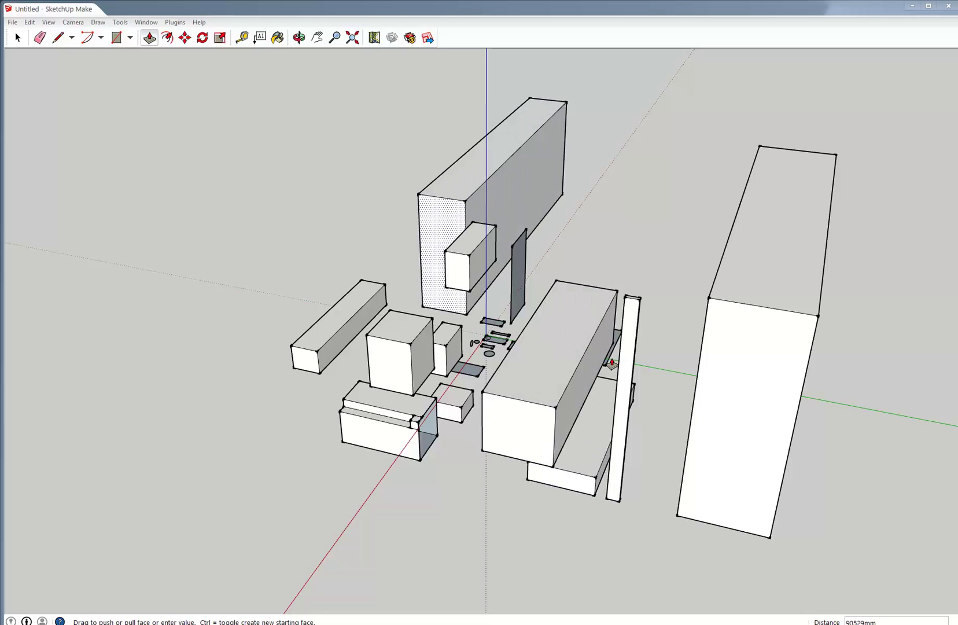
pyautogui.click(625, 374)
pyautogui.click(393, 376)
pyautogui.click(627, 407)
# Undo the last Push/Pull extrusions of the two upright rectangles.
pyautogui.moveTo(753, 451)
pyautogui.mouseDown(button='middle')
pyautogui.moveTo(524, 276)
pyautogui.moveTo(363, 220)
pyautogui.moveTo(616, 186)
pyautogui.moveTo(753, 220)
pyautogui.moveTo(761, 453)
pyautogui.mouseUp(button='middle')
pyautogui.hotkey('ctrl', 'z')
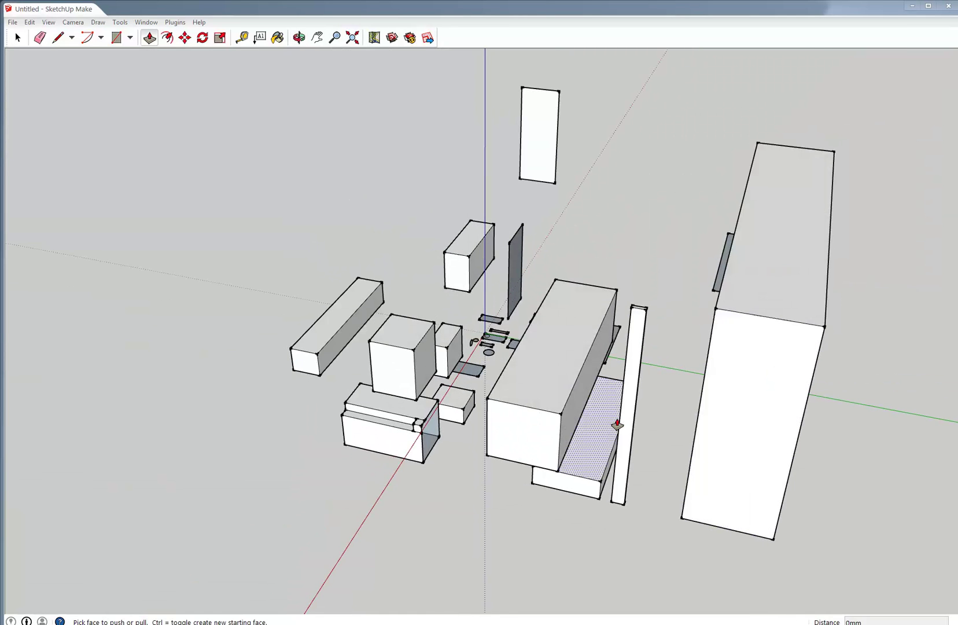
pyautogui.moveTo(537, 411); pyautogui.dragTo(730, 407, button='middle')
pyautogui.hotkey('ctrl', 'z')
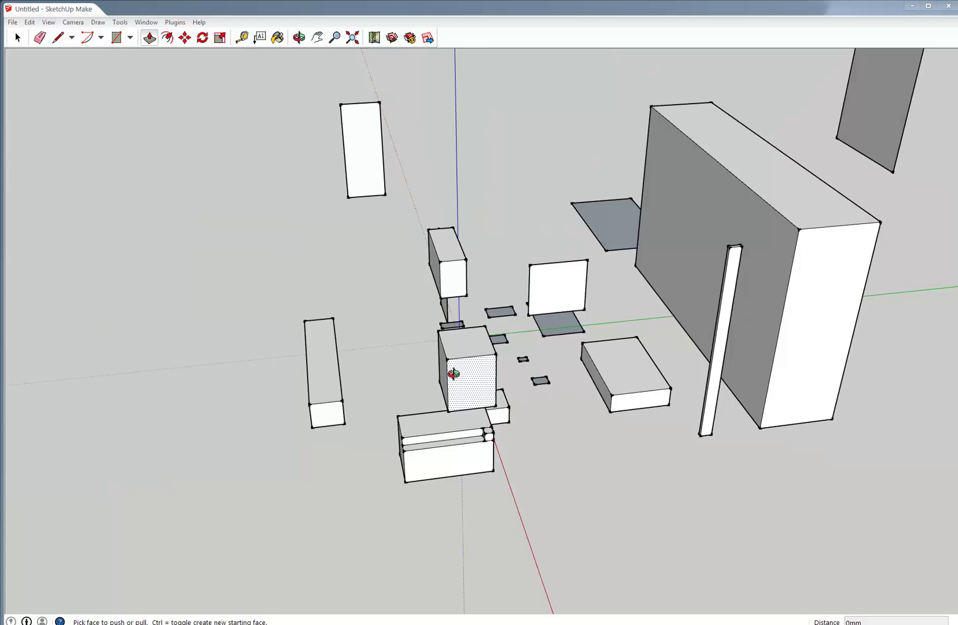
# Show the Instructor for the Push/Pull tool, enlarge it beside the model and look up its modifier keys.
pyautogui.moveTo(453, 374); pyautogui.dragTo(535, 404, button='middle')
pyautogui.moveTo(473, 320); pyautogui.dragTo(571, 346, button='middle')
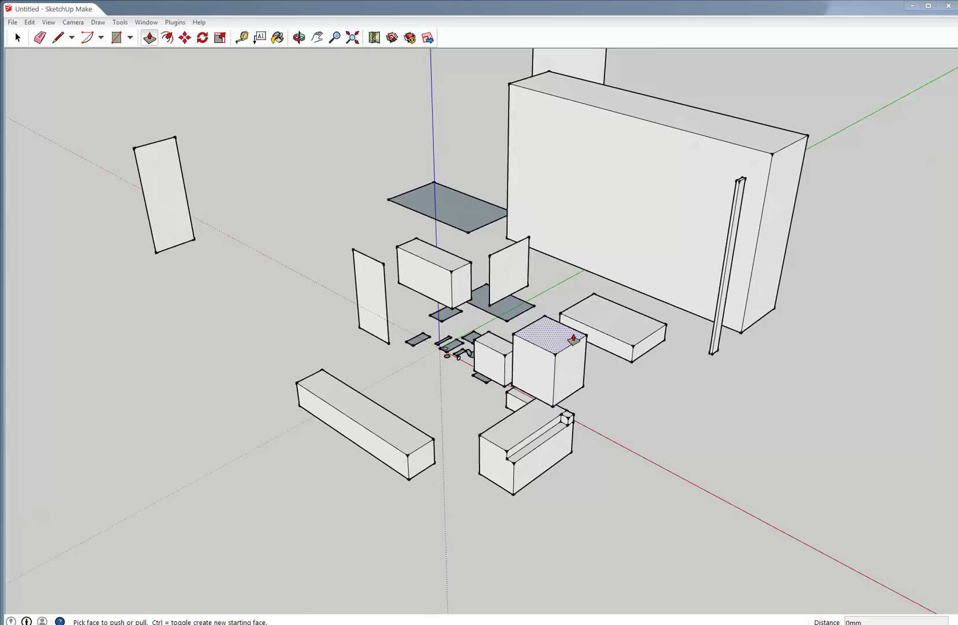
pyautogui.click(142, 24)
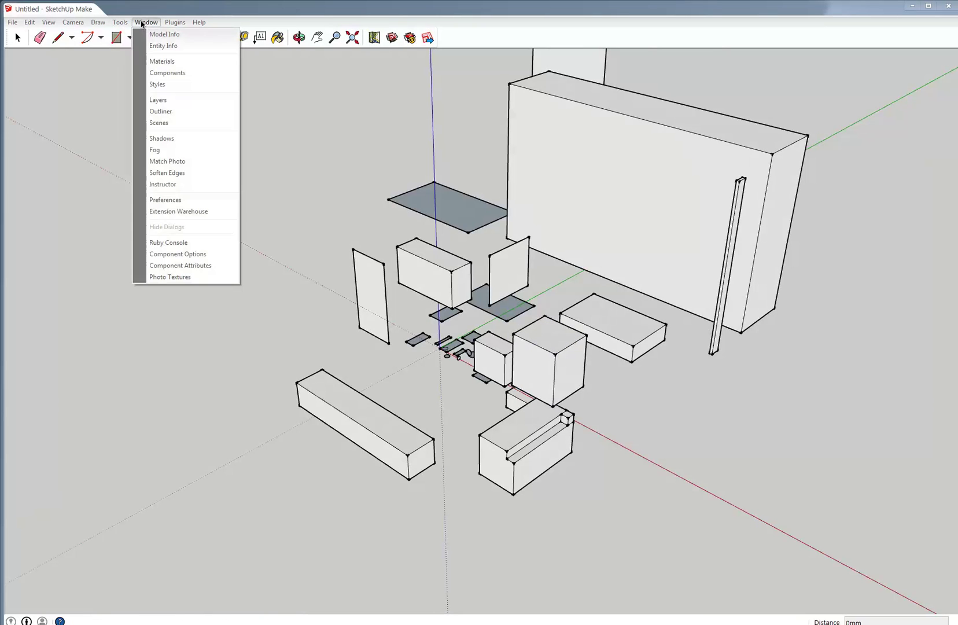
pyautogui.click(194, 186)
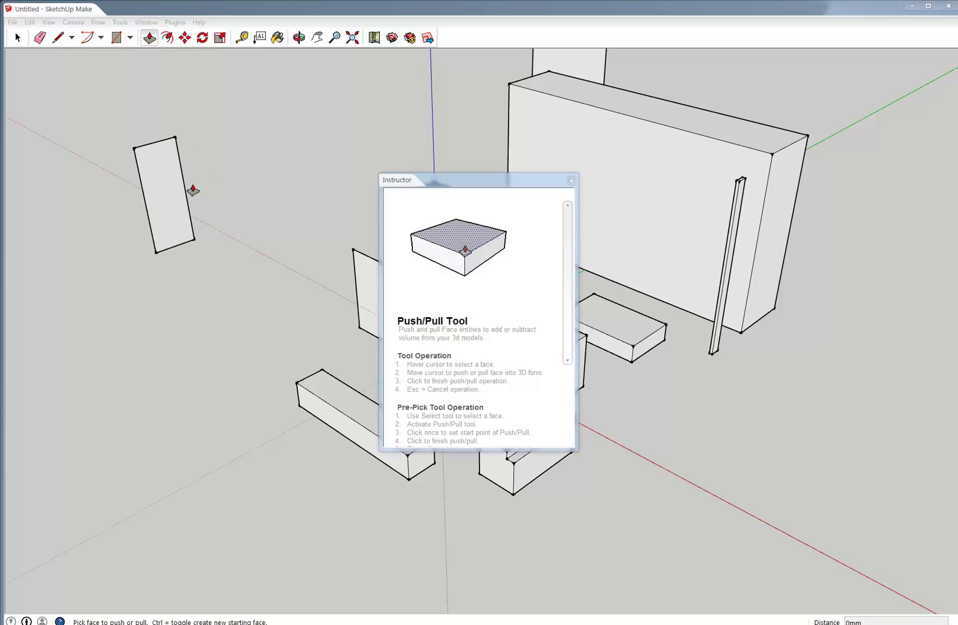
pyautogui.moveTo(460, 177); pyautogui.dragTo(398, 101)
pyautogui.moveTo(507, 374); pyautogui.dragTo(526, 564)
pyautogui.moveTo(409, 108); pyautogui.dragTo(834, 66)
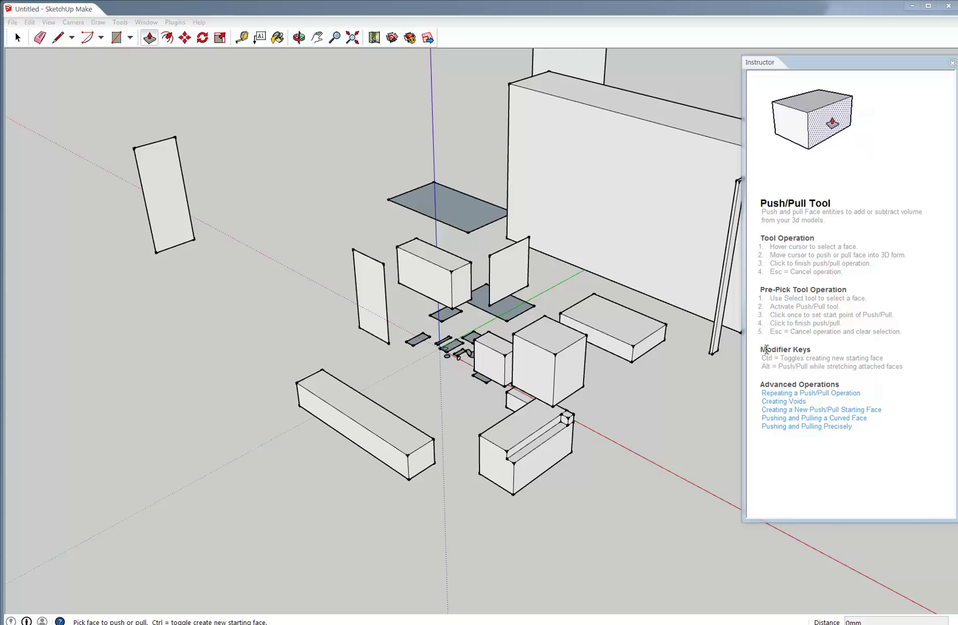
pyautogui.click(781, 362)
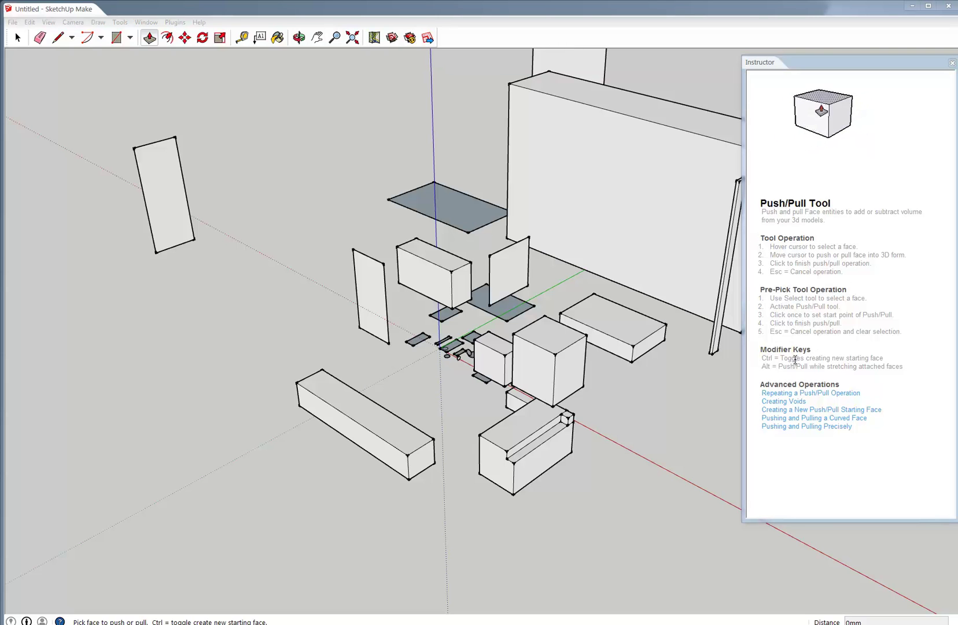
# Push/Pull the distant upright rectangle near the red axis into a solid block.
pyautogui.moveTo(503, 393); pyautogui.dragTo(411, 289, button='middle')
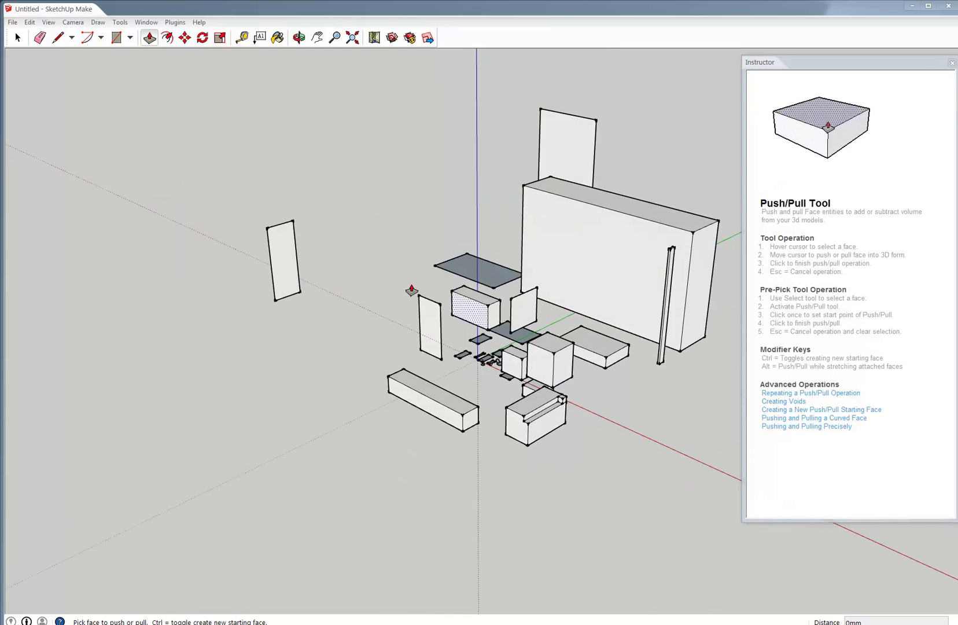
pyautogui.click(284, 278)
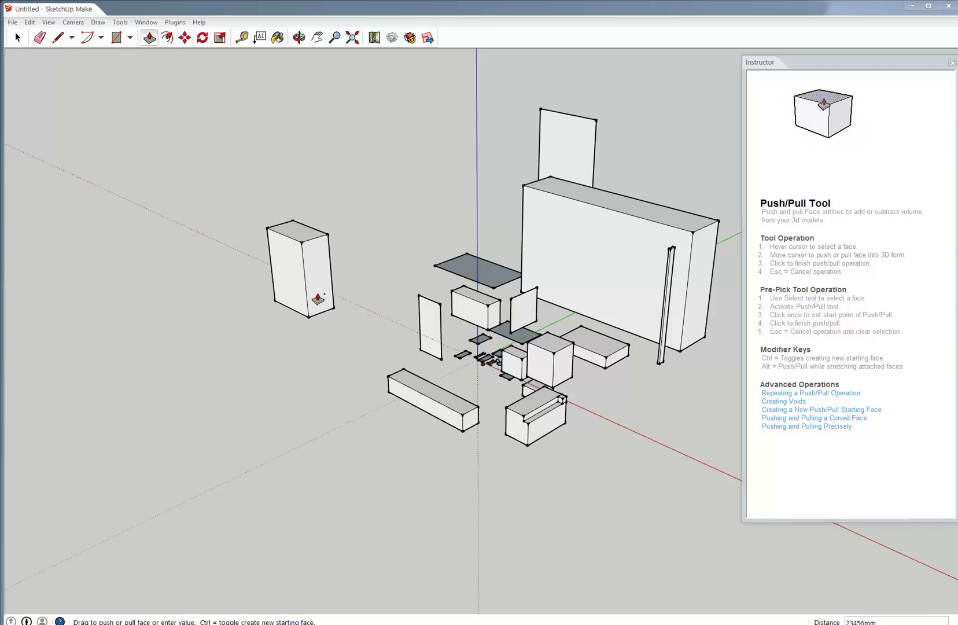
pyautogui.click(303, 285)
pyautogui.click(293, 281)
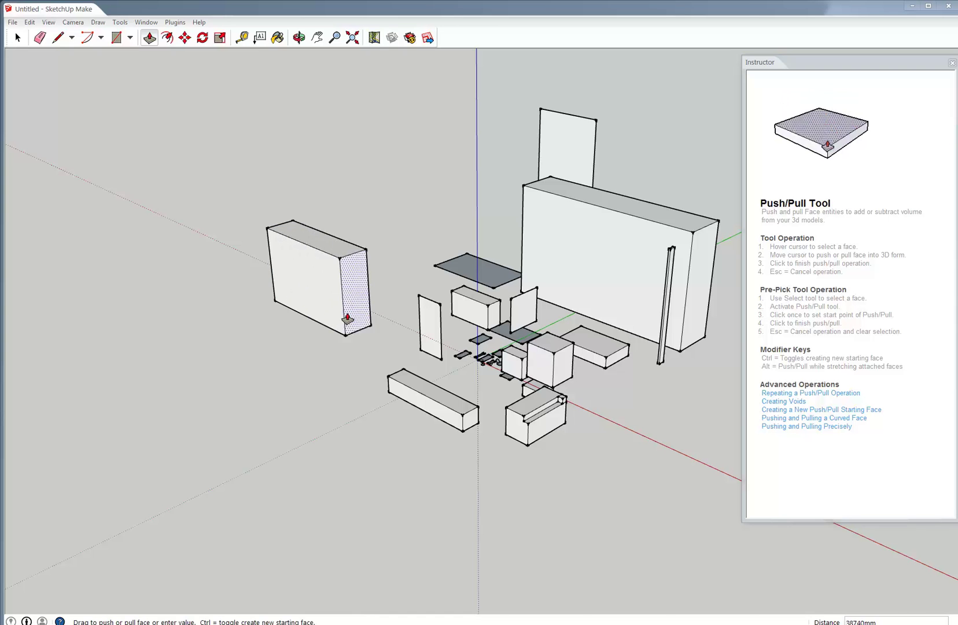
pyautogui.click(299, 285)
# Extend the block's end face in successive segments with Push/Pull's new starting face option, the first added segment about 24559 mm long.
pyautogui.click(311, 293)
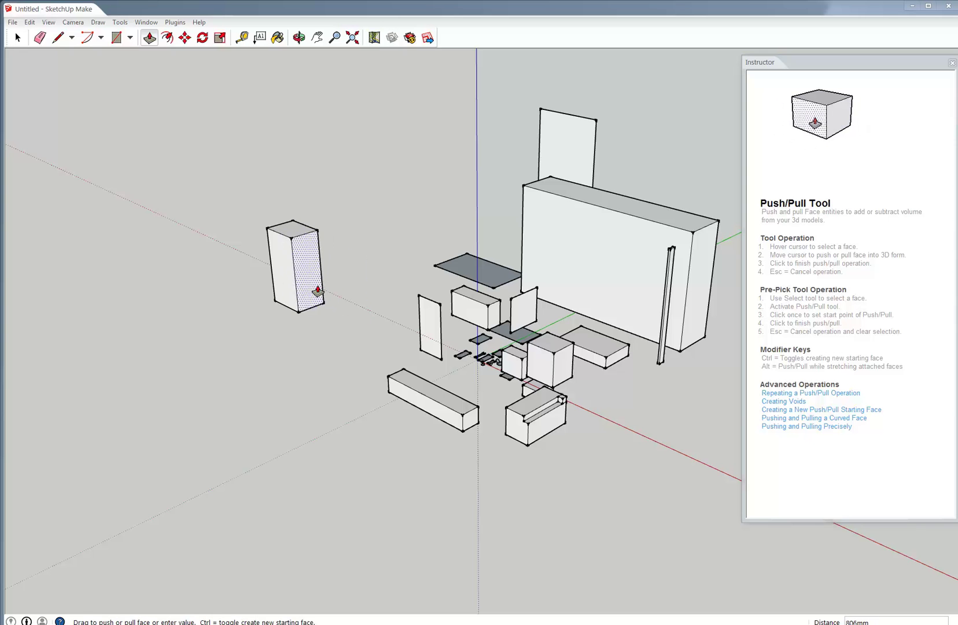
pyautogui.click(349, 308)
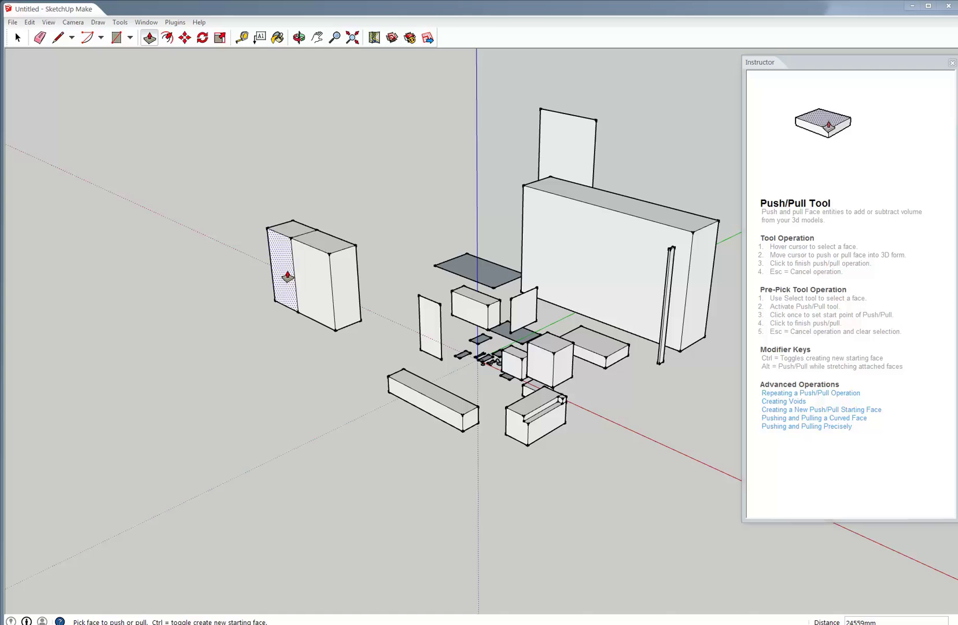
pyautogui.click(344, 297)
pyautogui.press('ctrl')
pyautogui.click(352, 302)
pyautogui.click(359, 306)
pyautogui.press('ctrl')
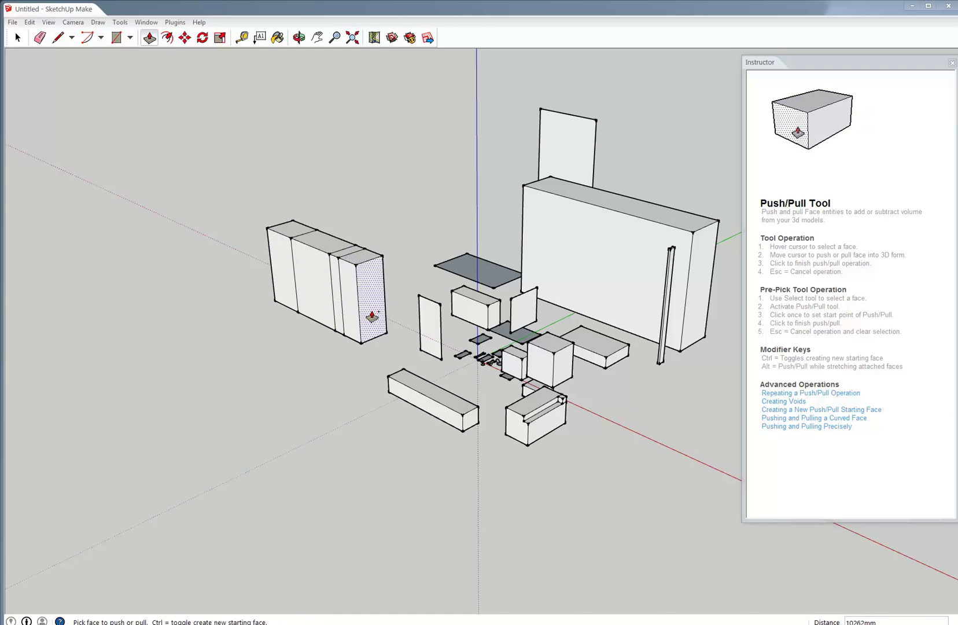
# Pull two side faces of the segmented block outward, the wider one about 40269 mm, to form separate wings.
pyautogui.moveTo(384, 332)
pyautogui.mouseDown(button='middle')
pyautogui.moveTo(541, 259)
pyautogui.moveTo(417, 167)
pyautogui.moveTo(364, 281)
pyautogui.moveTo(384, 310)
pyautogui.mouseUp(button='middle')
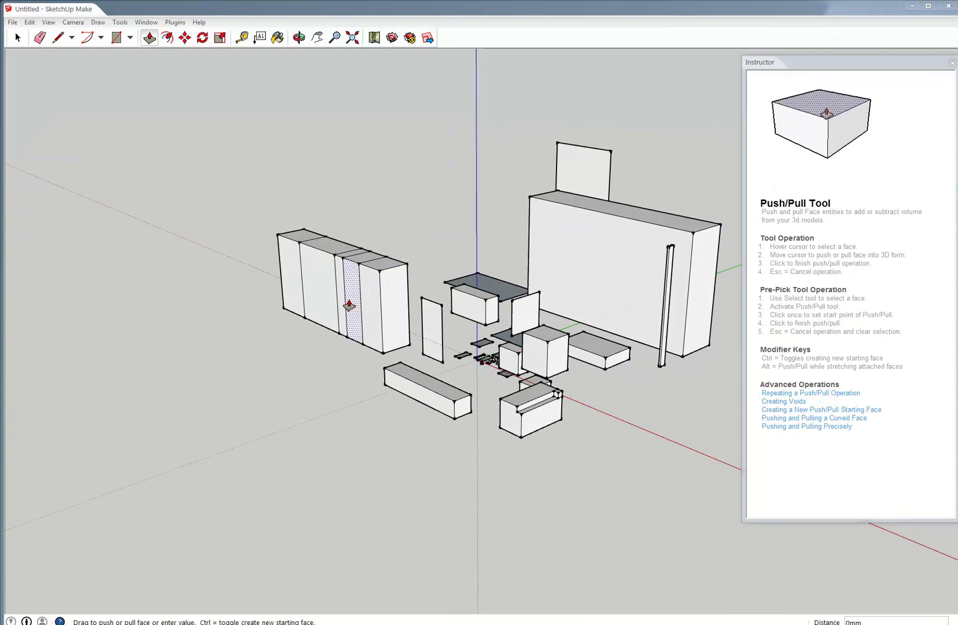
pyautogui.click(309, 317)
pyautogui.click(307, 260)
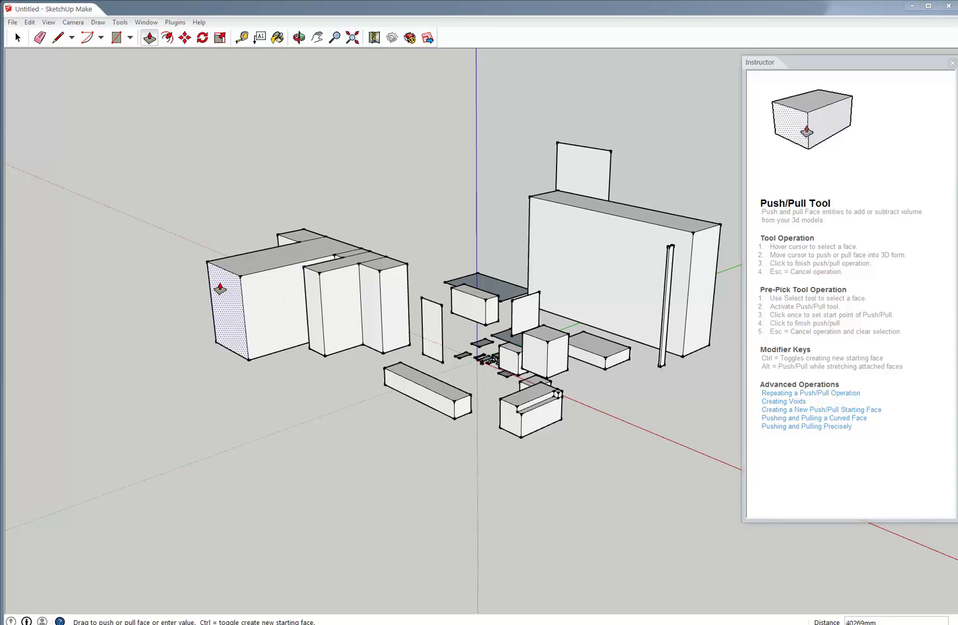
pyautogui.press('ctrl')
pyautogui.click(213, 289)
# Add a thin segment at the end of the long wing and pull its top face upward into a tall tower.
pyautogui.click(213, 293)
pyautogui.click(212, 280)
pyautogui.click(212, 281)
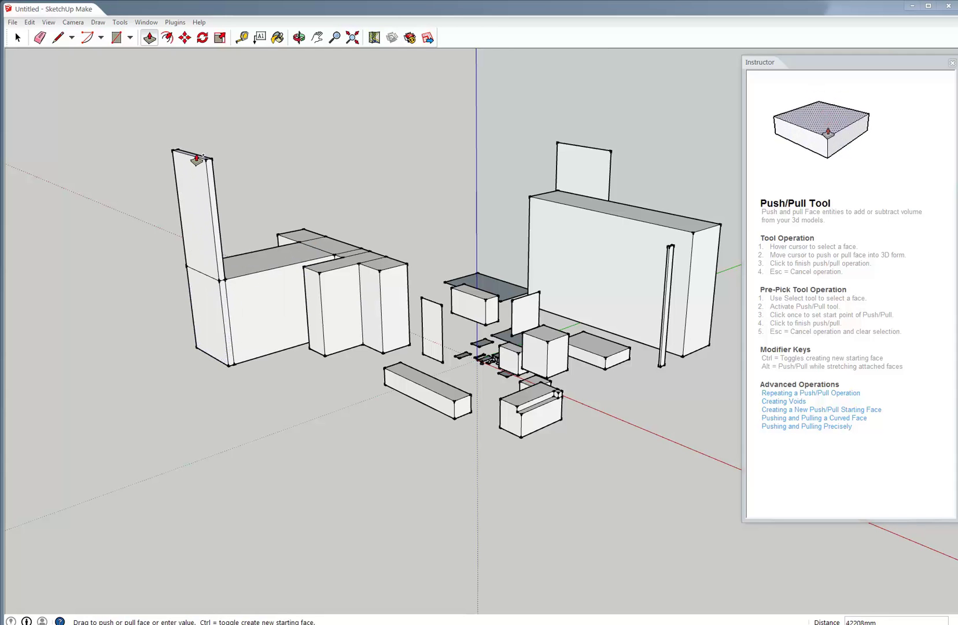
pyautogui.click(205, 136)
# Add a short segment on top of the tower and pull its side face out about 28283 mm as an arm.
pyautogui.click(205, 136)
pyautogui.click(387, 317)
pyautogui.moveTo(389, 322); pyautogui.dragTo(186, 152, button='middle')
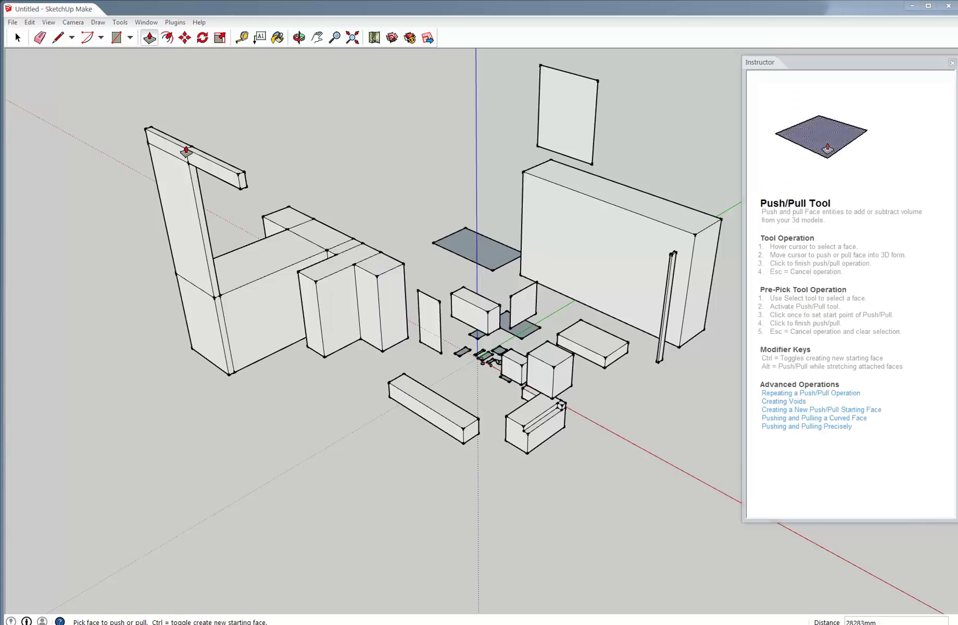
# Raise a cap about 1344 mm on the tower top and extrude its side face into a long horizontal beam over the model.
pyautogui.click(175, 143)
pyautogui.click(175, 138)
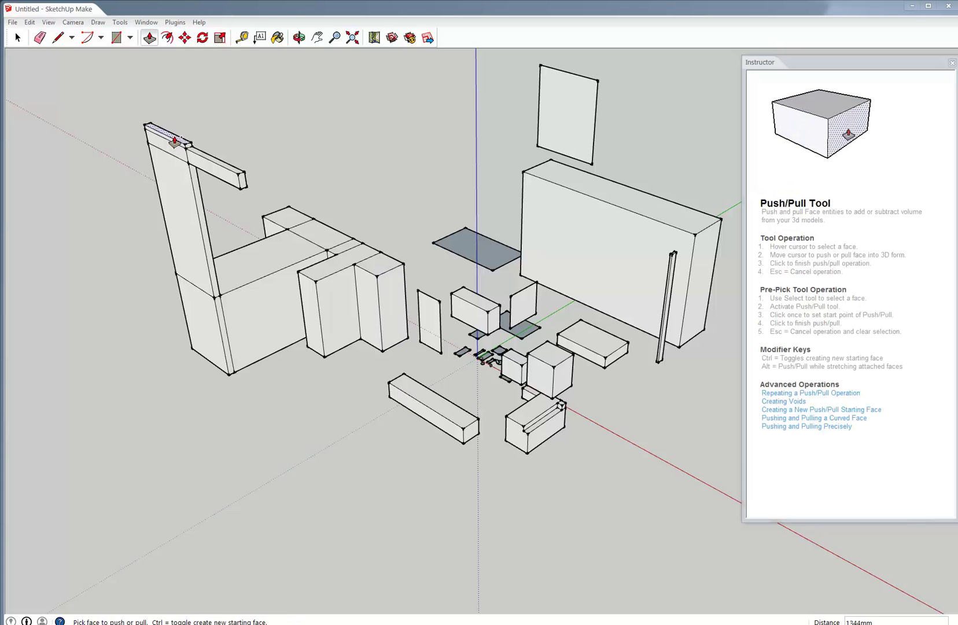
pyautogui.moveTo(213, 171); pyautogui.dragTo(381, 102, button='middle')
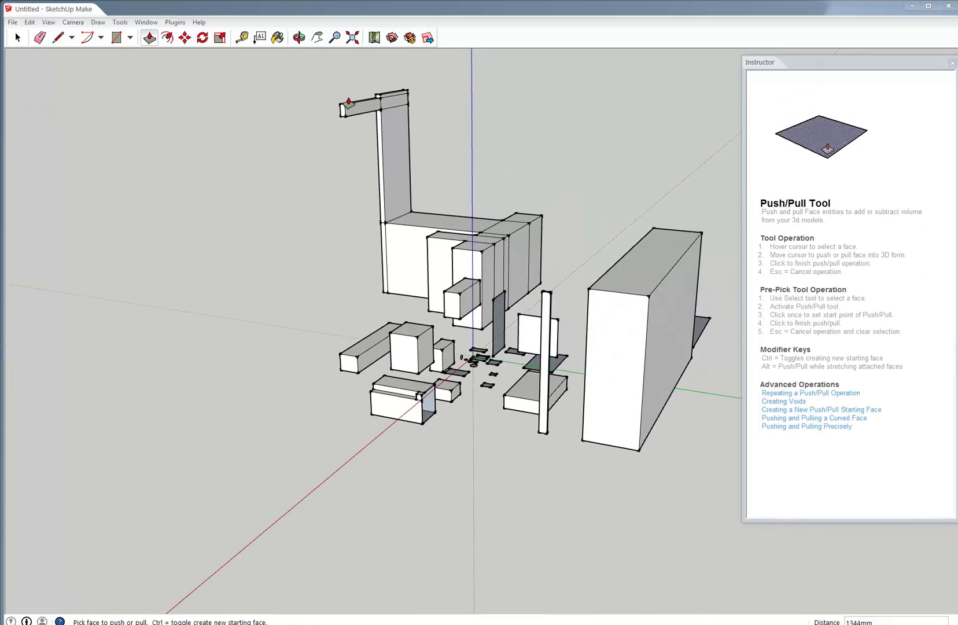
pyautogui.click(387, 101)
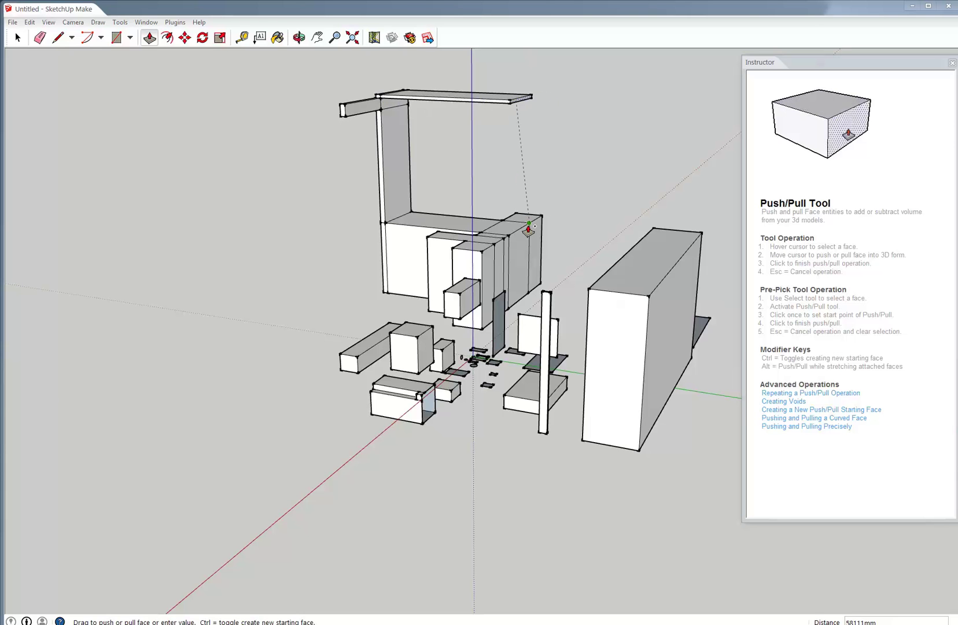
pyautogui.click(667, 289)
# Switch to the Select tool and turn off Profiles in the model's edge style.
pyautogui.moveTo(667, 288); pyautogui.dragTo(482, 375, button='middle')
pyautogui.press('space')
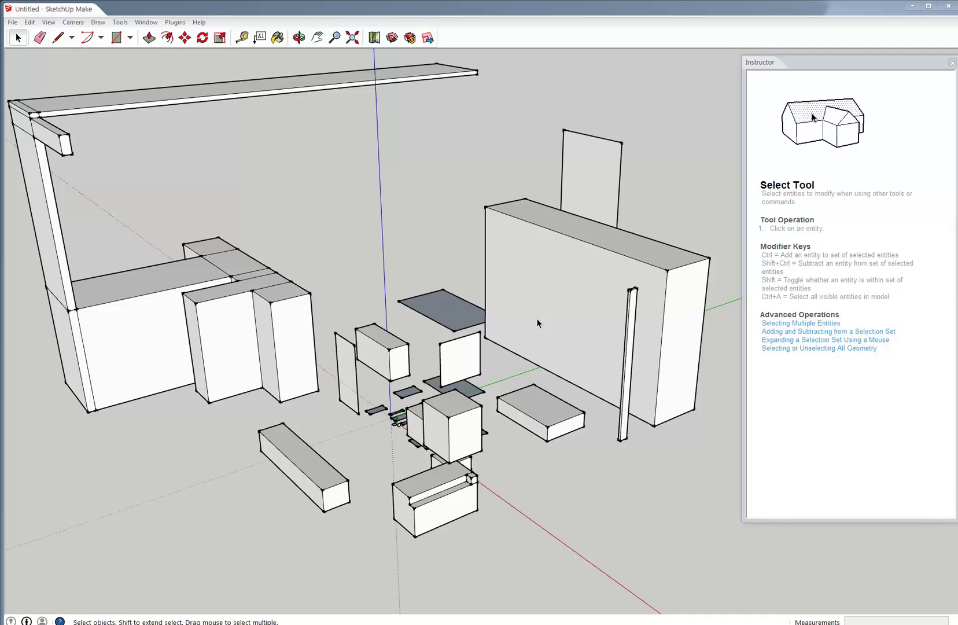
pyautogui.moveTo(490, 304); pyautogui.dragTo(531, 307, button='middle')
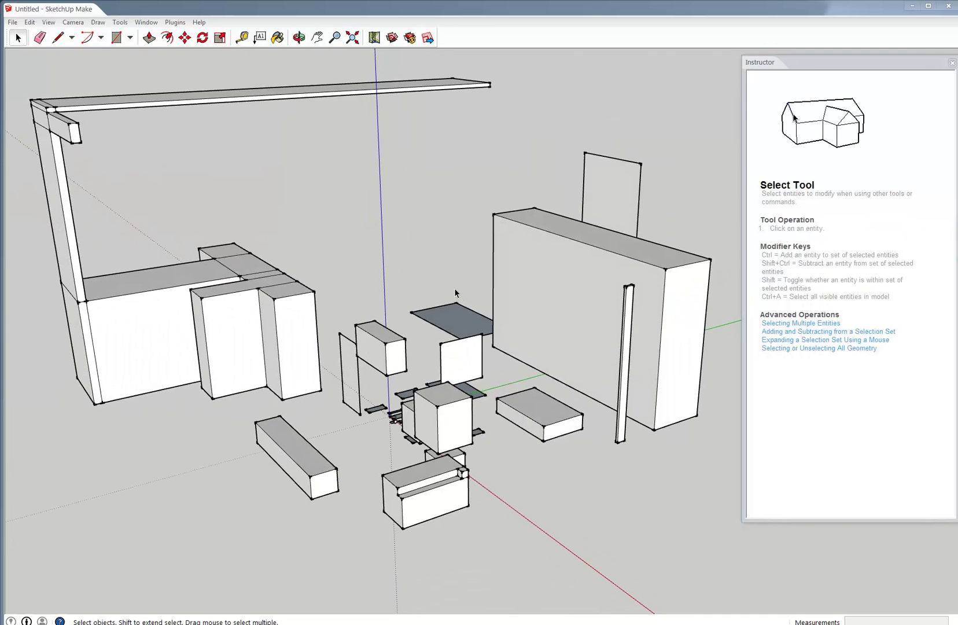
pyautogui.moveTo(233, 355); pyautogui.dragTo(324, 243, button='middle')
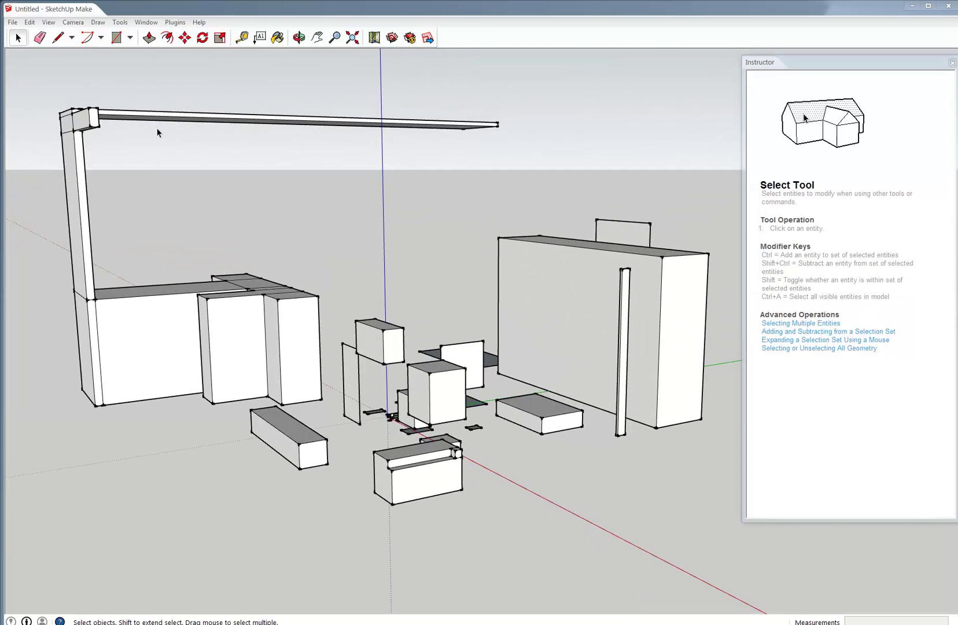
pyautogui.click(49, 22)
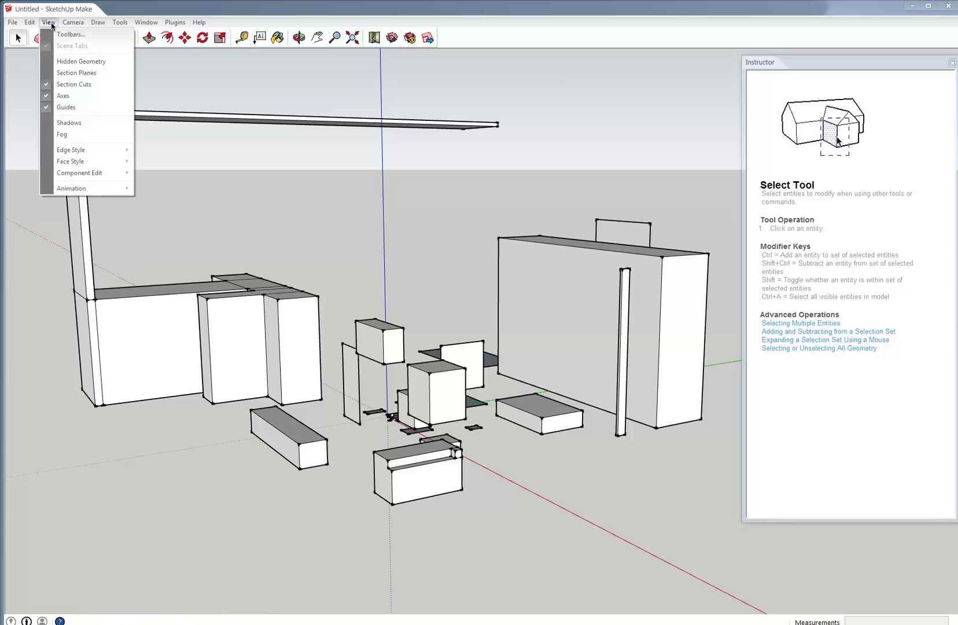
pyautogui.moveTo(55, 151)
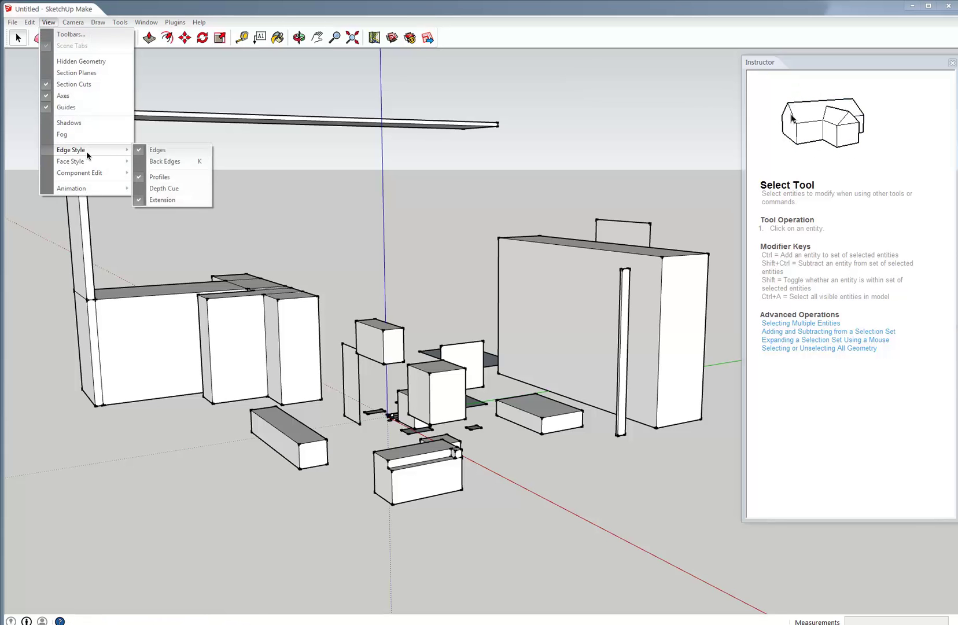
pyautogui.click(160, 178)
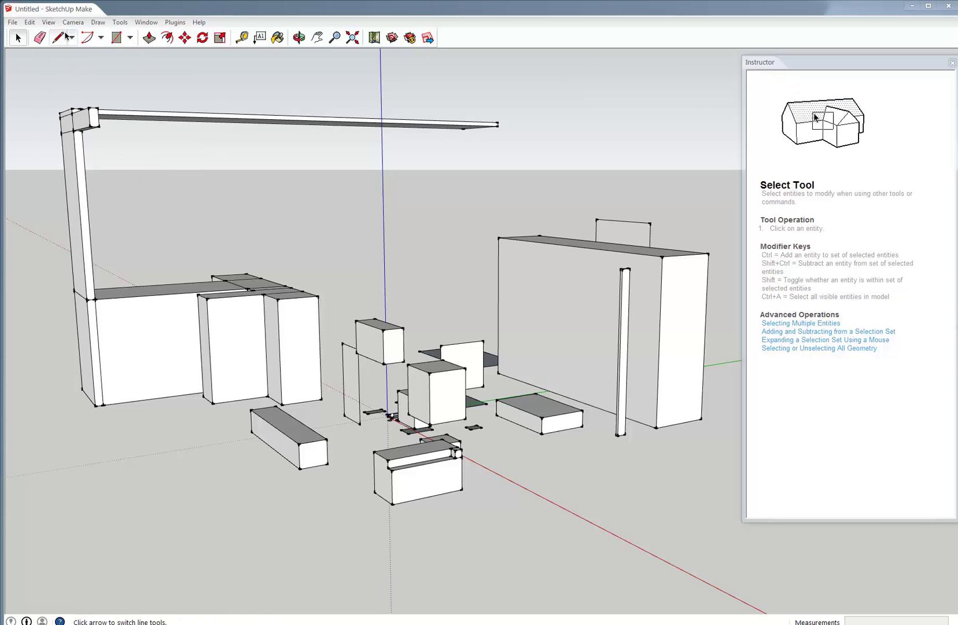
# Preview the model in the Wireframe and Hidden Line face styles.
pyautogui.click(49, 22)
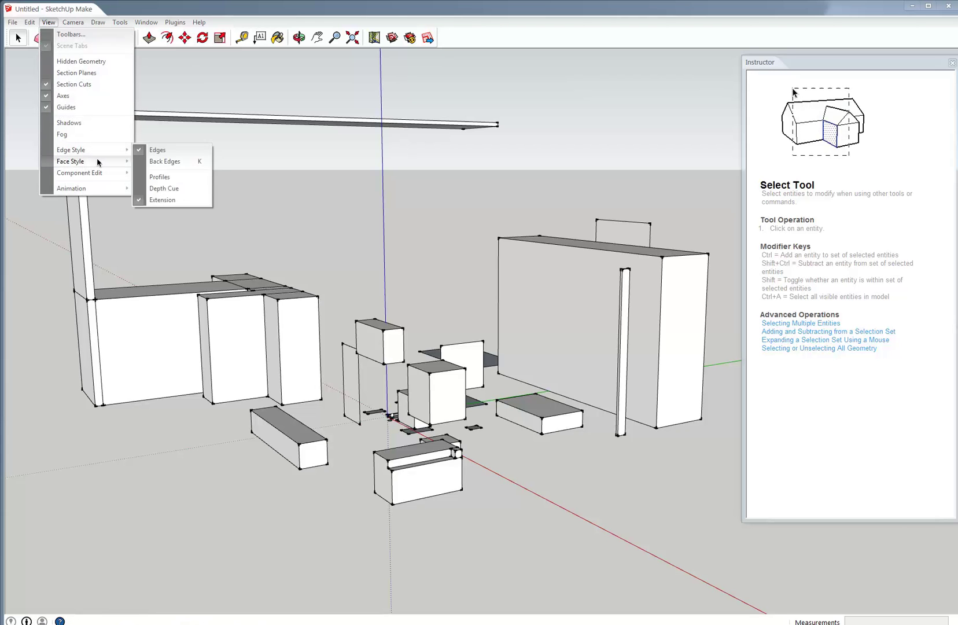
pyautogui.moveTo(96, 159)
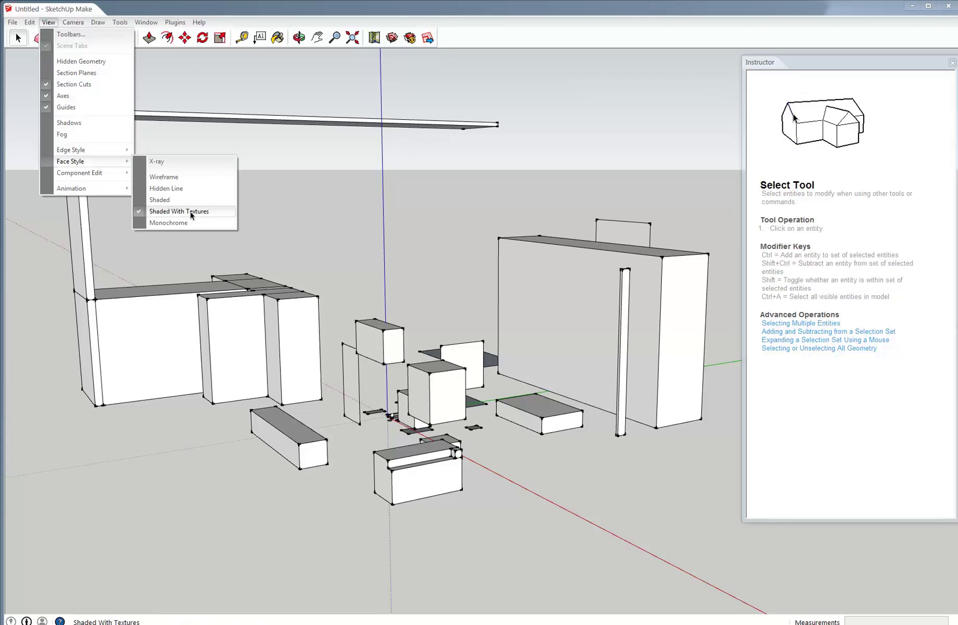
pyautogui.click(155, 177)
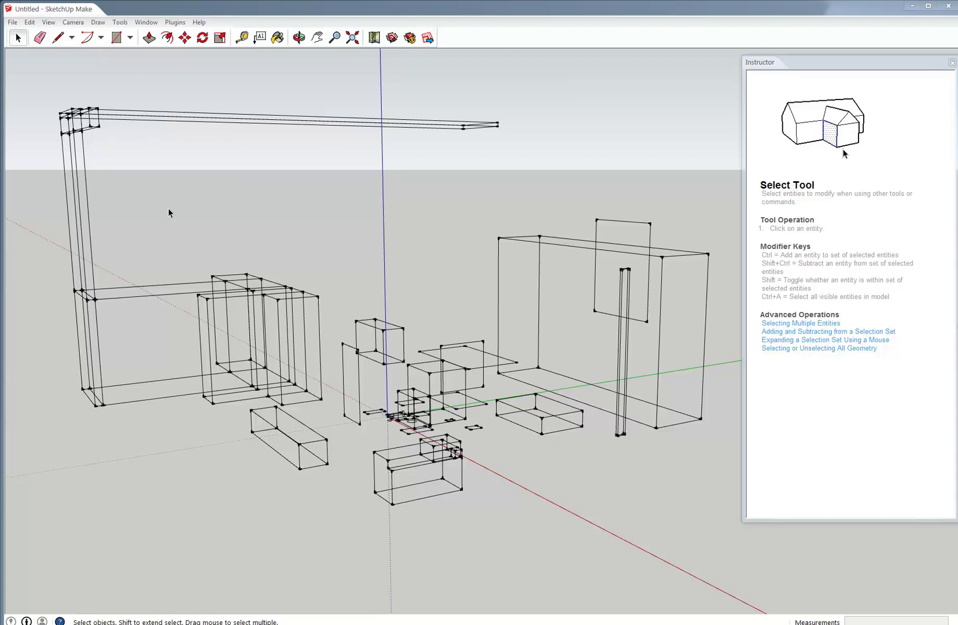
pyautogui.click(49, 22)
pyautogui.moveTo(87, 161)
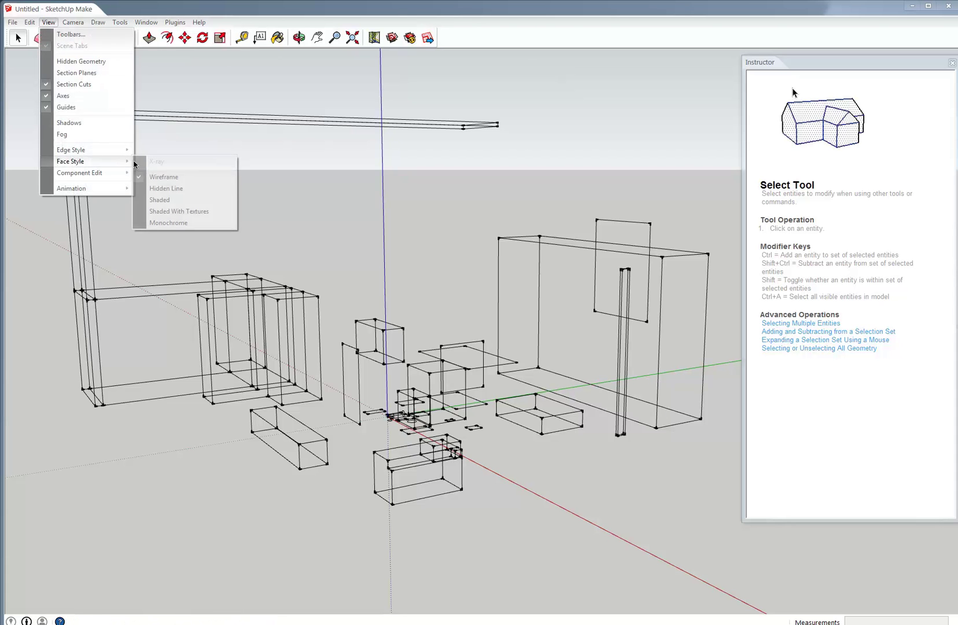
pyautogui.click(162, 188)
# Set the face style back to Shaded With Textures.
pyautogui.click(48, 22)
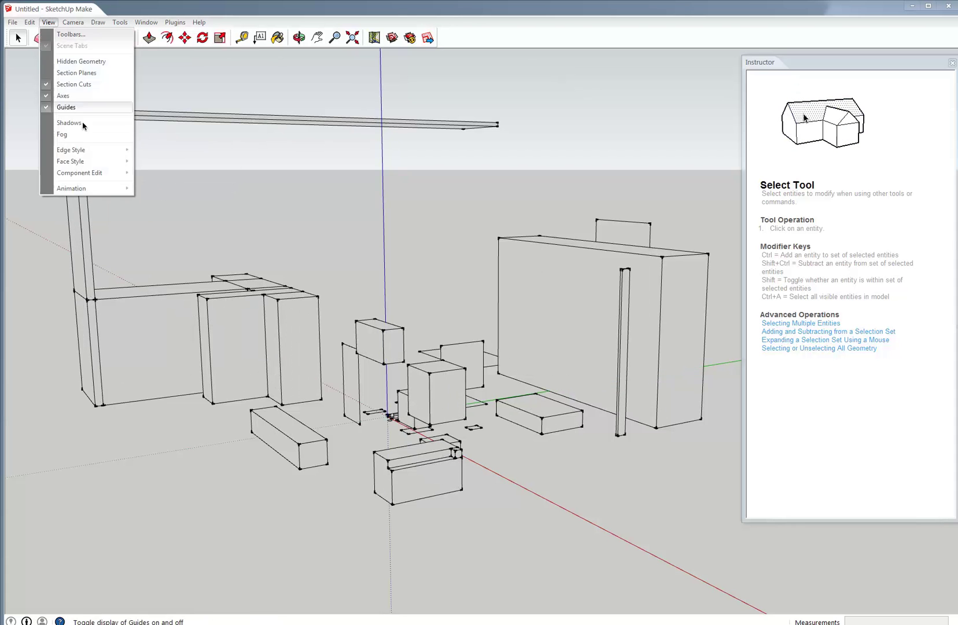
pyautogui.moveTo(86, 161)
pyautogui.click(167, 211)
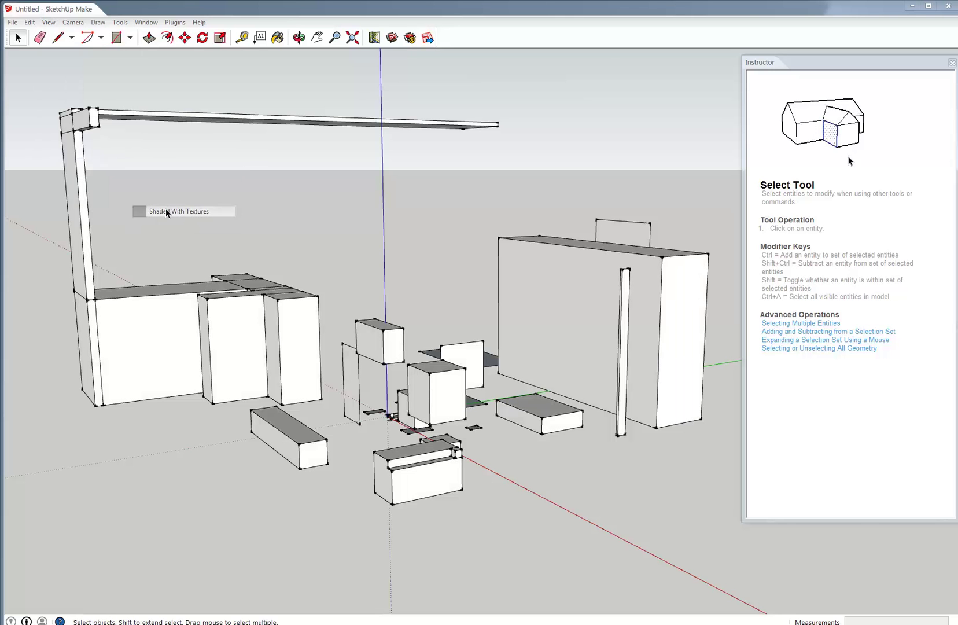
# Examine the edges and corner points of the blocks up close and from a distance.
pyautogui.moveTo(441, 345); pyautogui.dragTo(445, 316, button='middle')
pyautogui.moveTo(569, 334); pyautogui.dragTo(506, 430, button='middle')
pyautogui.scroll(8, 426, 327)
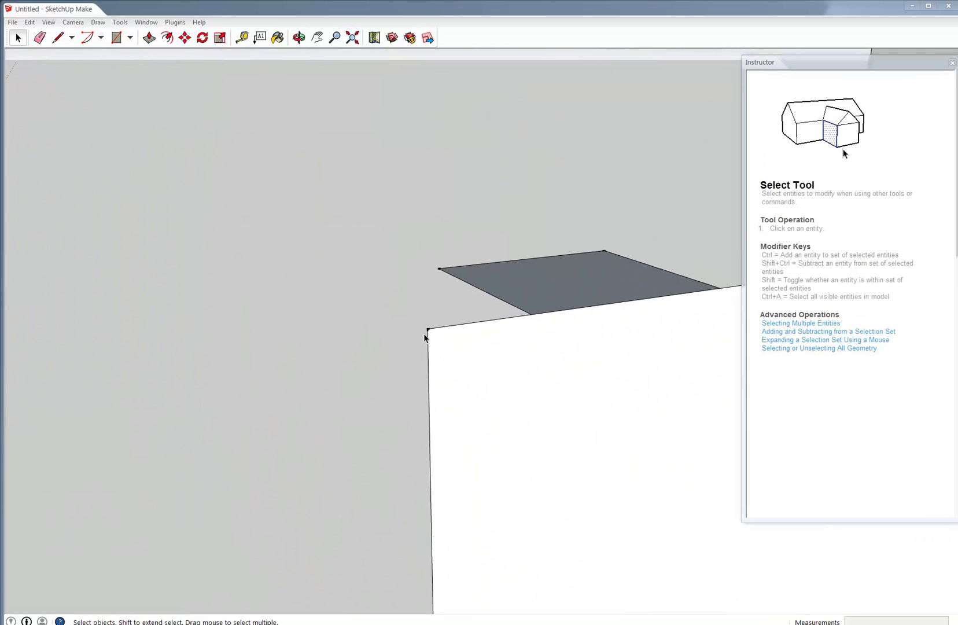
pyautogui.scroll(-6, 442, 341)
pyautogui.scroll(-10, 466, 353)
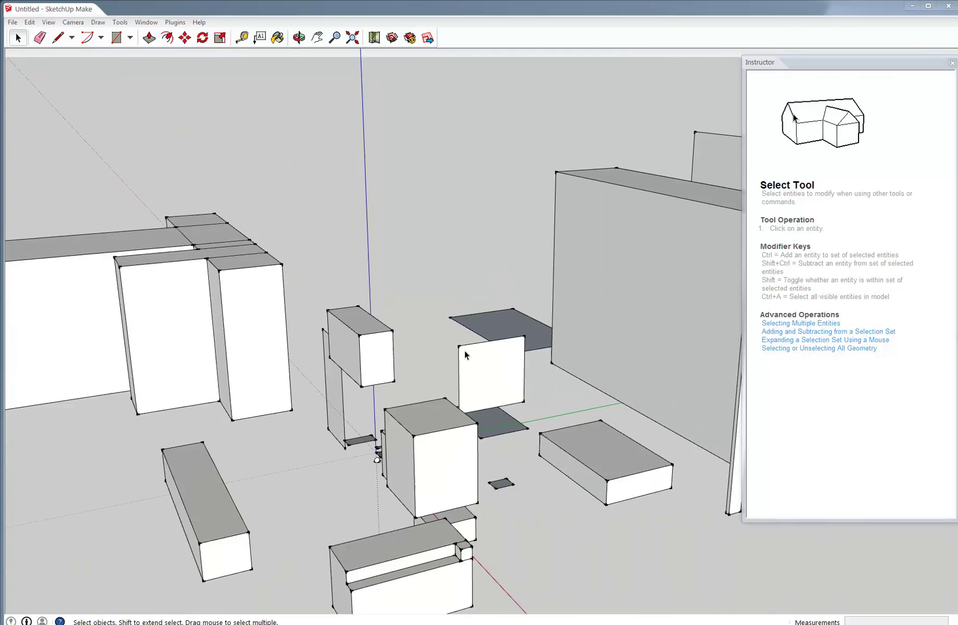
# Open the edge settings for editing the current style and toggle the Edges display off and back on.
pyautogui.click(146, 22)
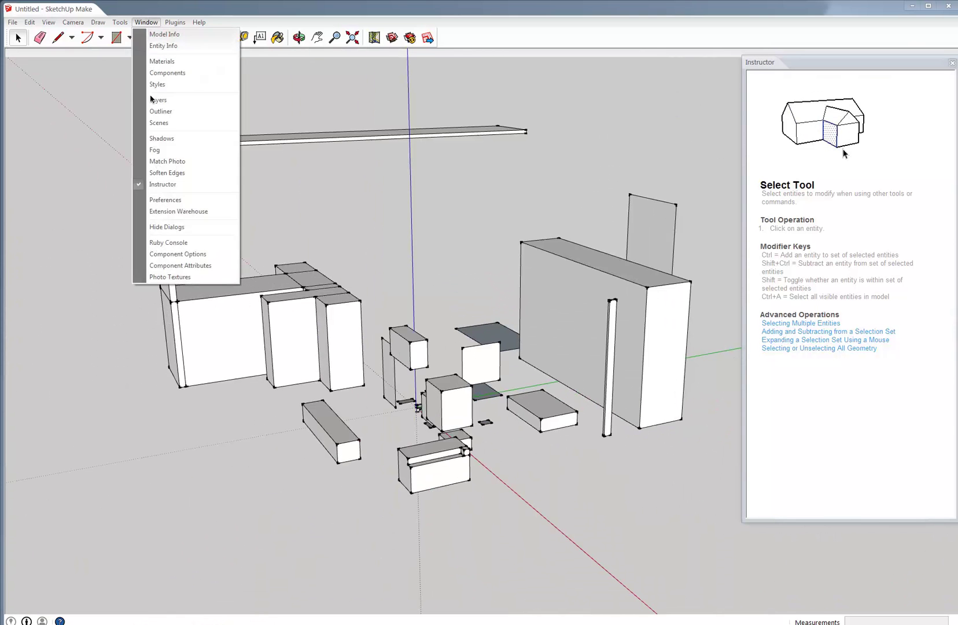
pyautogui.click(174, 86)
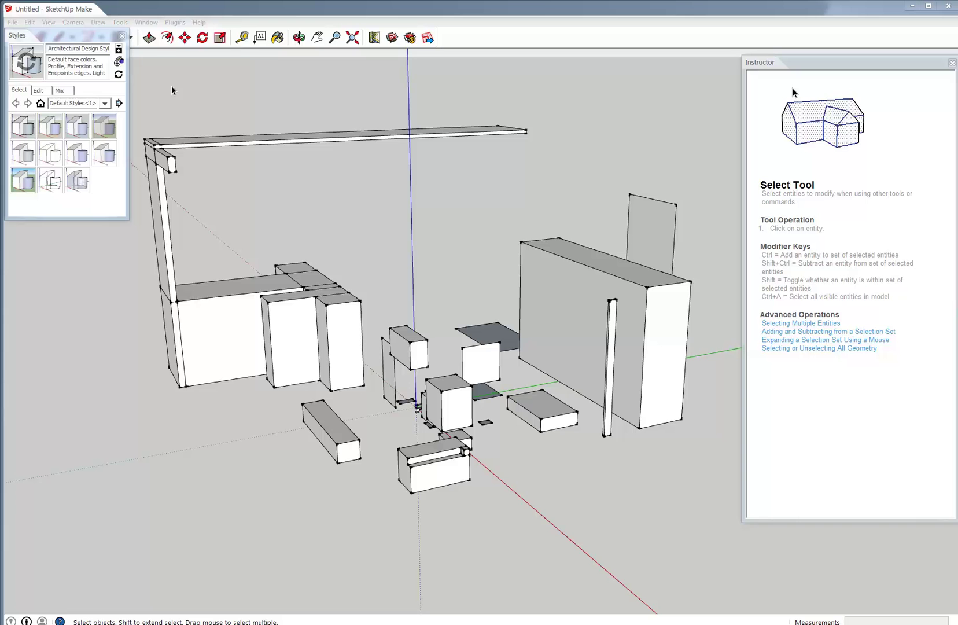
pyautogui.click(38, 91)
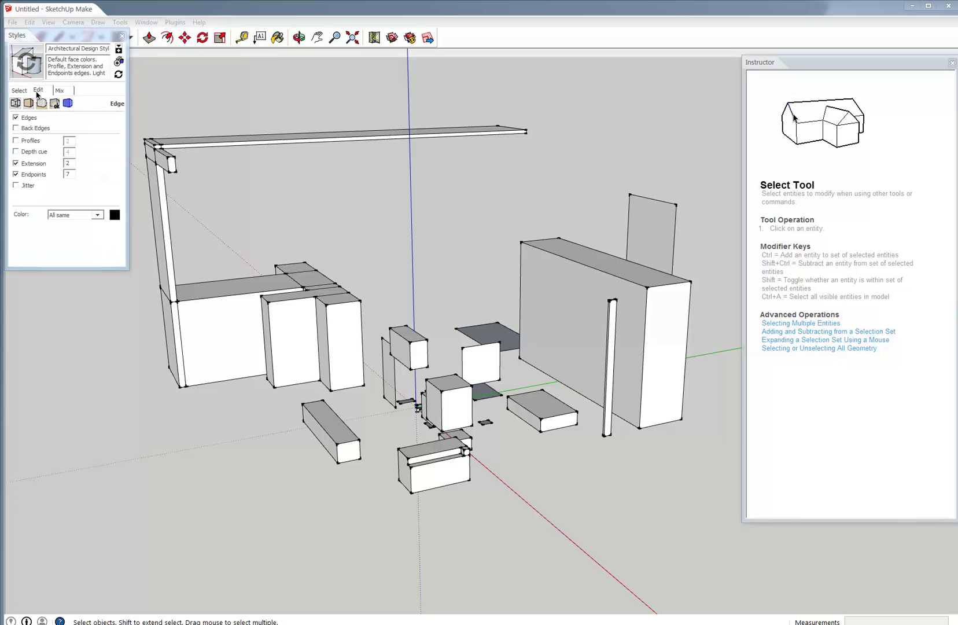
pyautogui.click(27, 120)
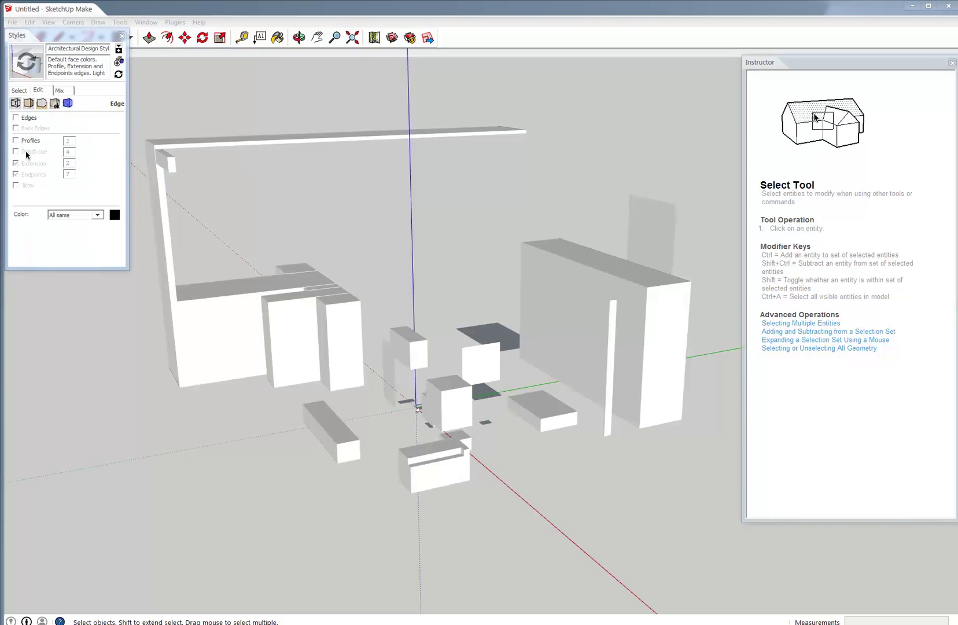
pyautogui.click(16, 118)
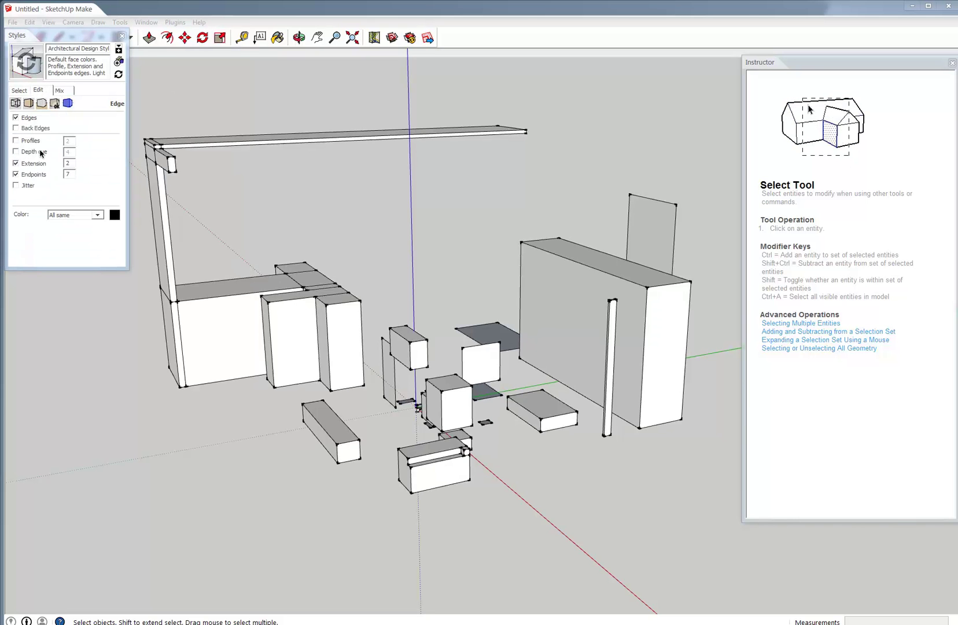
# Set the Endpoints value of the edge style to 22 and view the blocks from another angle.
pyautogui.click(20, 177)
pyautogui.write('2')
pyautogui.click(69, 164)
pyautogui.moveTo(273, 305); pyautogui.dragTo(452, 365, button='middle')
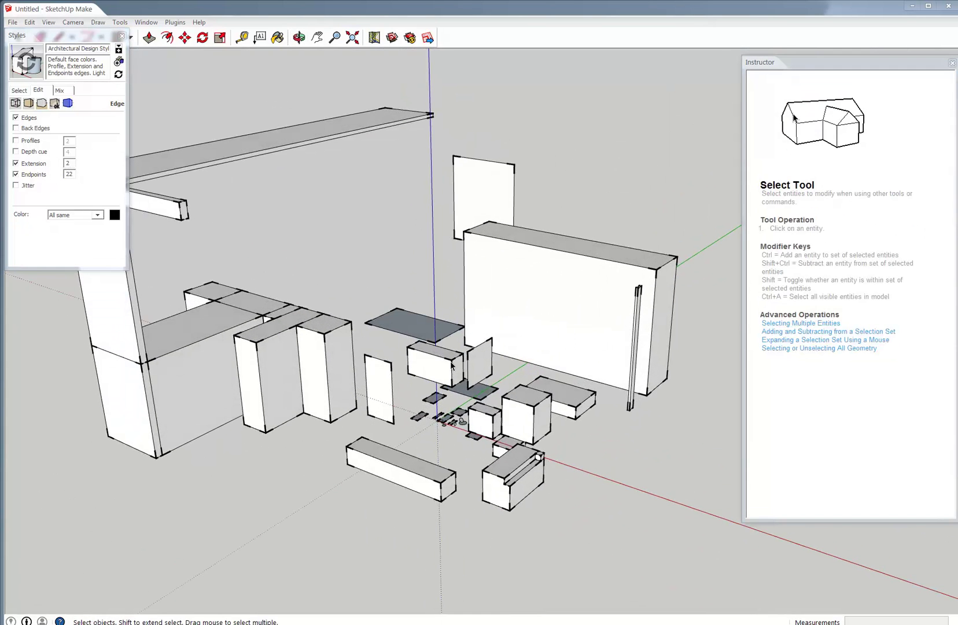
# Set the Endpoints value of the edge style to 99.
pyautogui.moveTo(73, 174); pyautogui.dragTo(47, 175)
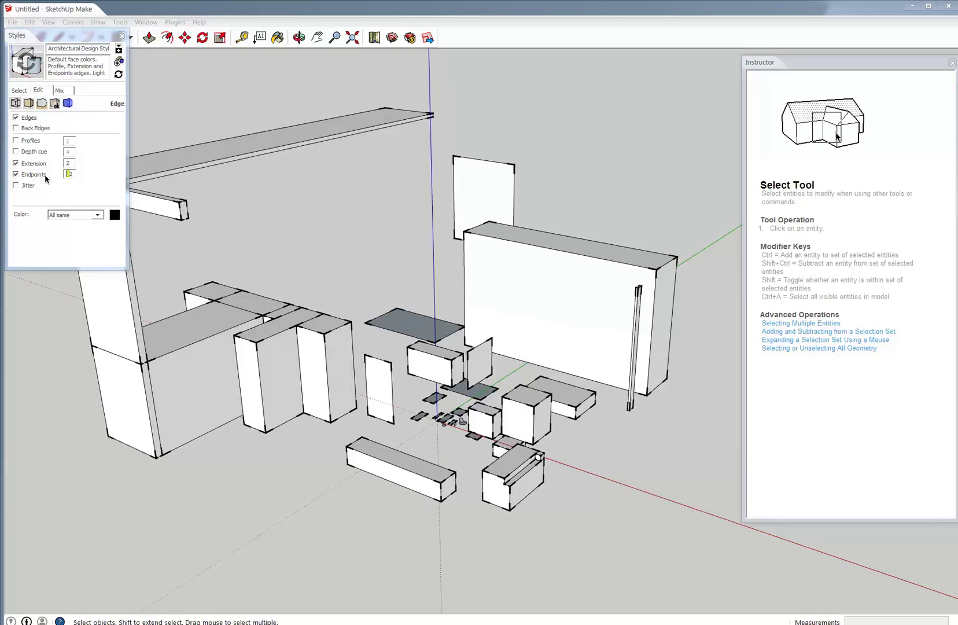
pyautogui.click(73, 165)
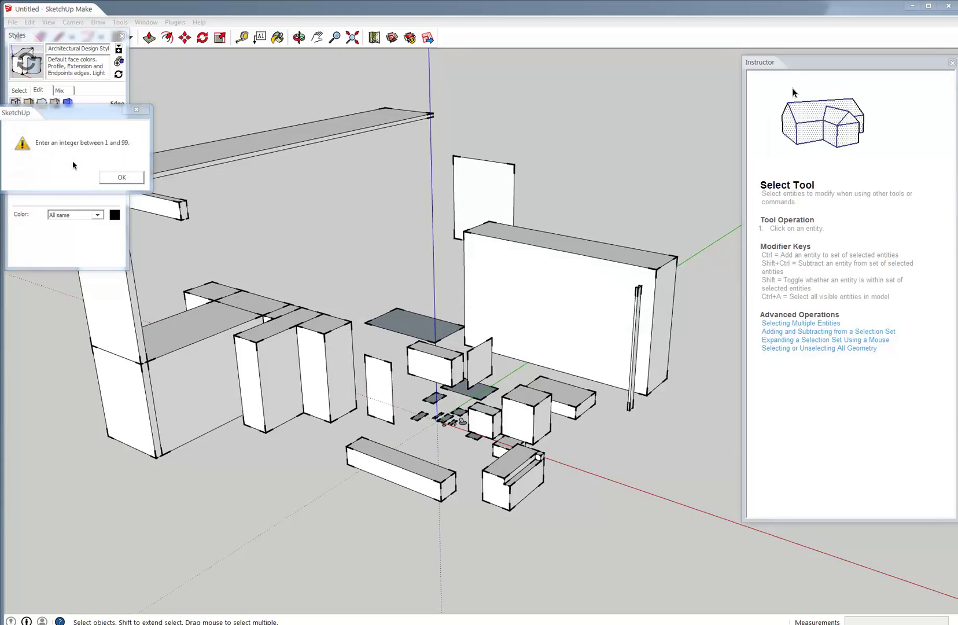
pyautogui.click(119, 177)
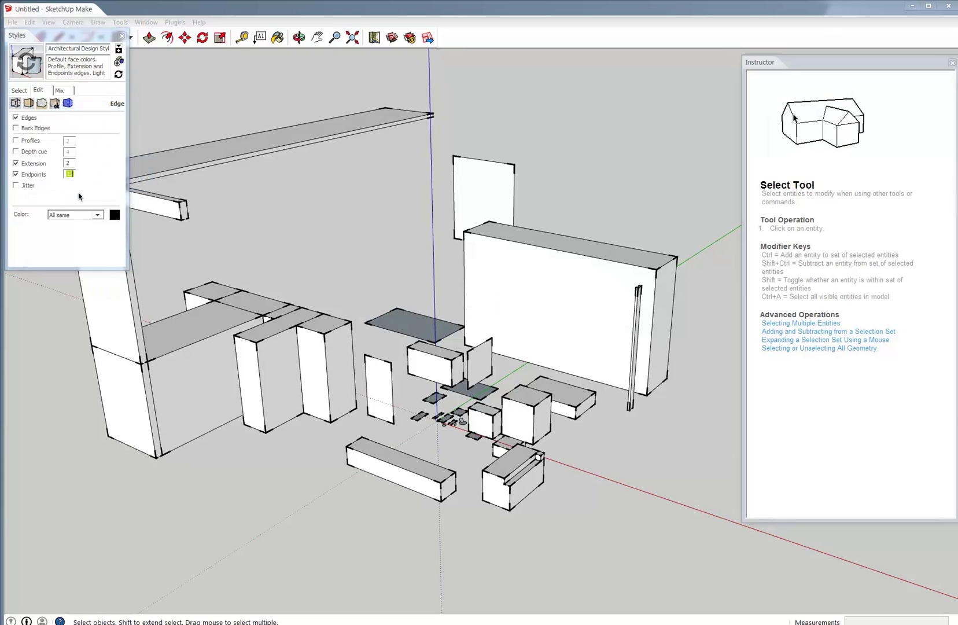
pyautogui.write('99')
pyautogui.click(71, 163)
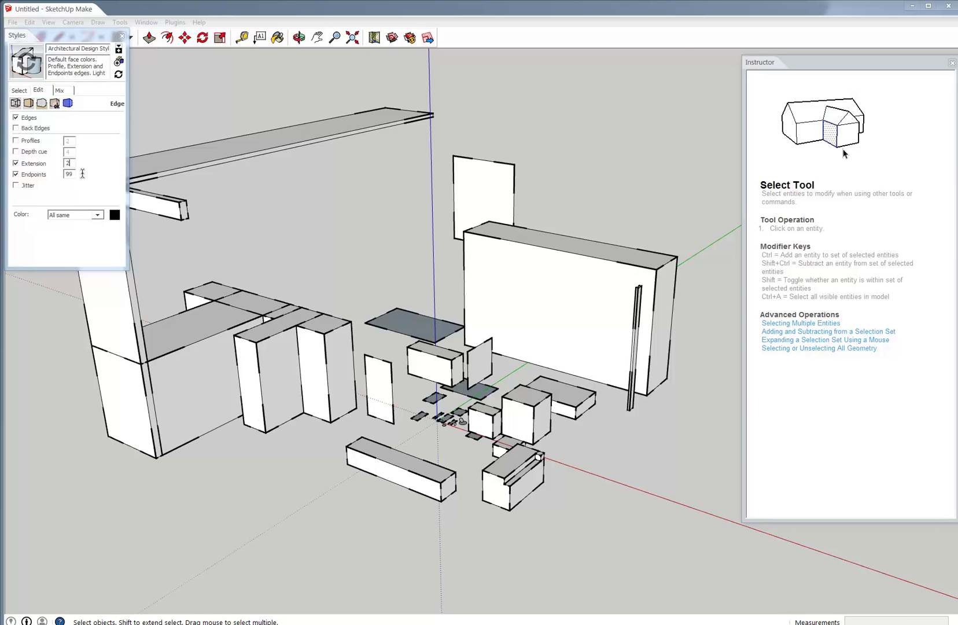
# Examine the edge endpoints on the tall frame and the blocks up close and from a distance.
pyautogui.moveTo(287, 362); pyautogui.dragTo(253, 338, button='middle')
pyautogui.scroll(-3, 252, 337)
pyautogui.scroll(2, 351, 248)
pyautogui.scroll(8, 302, 241)
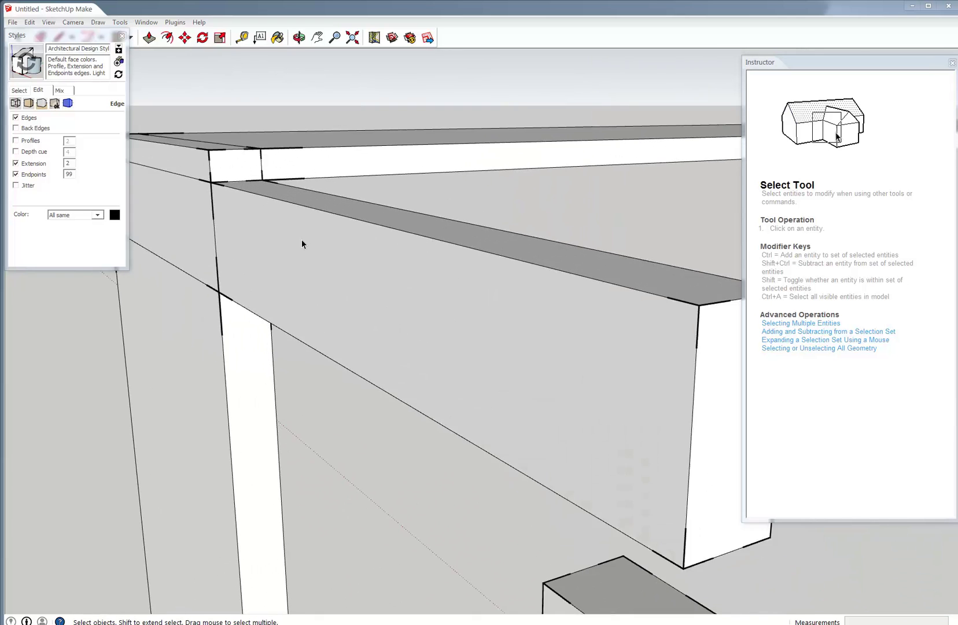
pyautogui.scroll(-10, 301, 240)
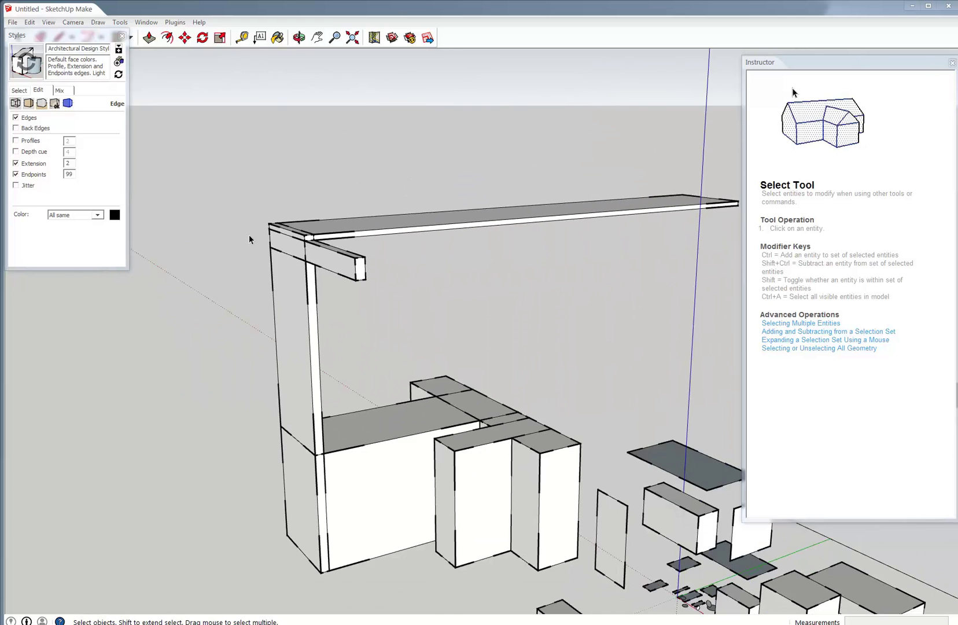
pyautogui.scroll(-5, 290, 267)
pyautogui.scroll(4, 290, 267)
# Turn off Extension and Endpoints in the edge style, toggling Edges and Profiles briefly to compare their effect.
pyautogui.click(35, 167)
pyautogui.click(30, 120)
pyautogui.click(31, 120)
pyautogui.click(28, 144)
pyautogui.click(28, 144)
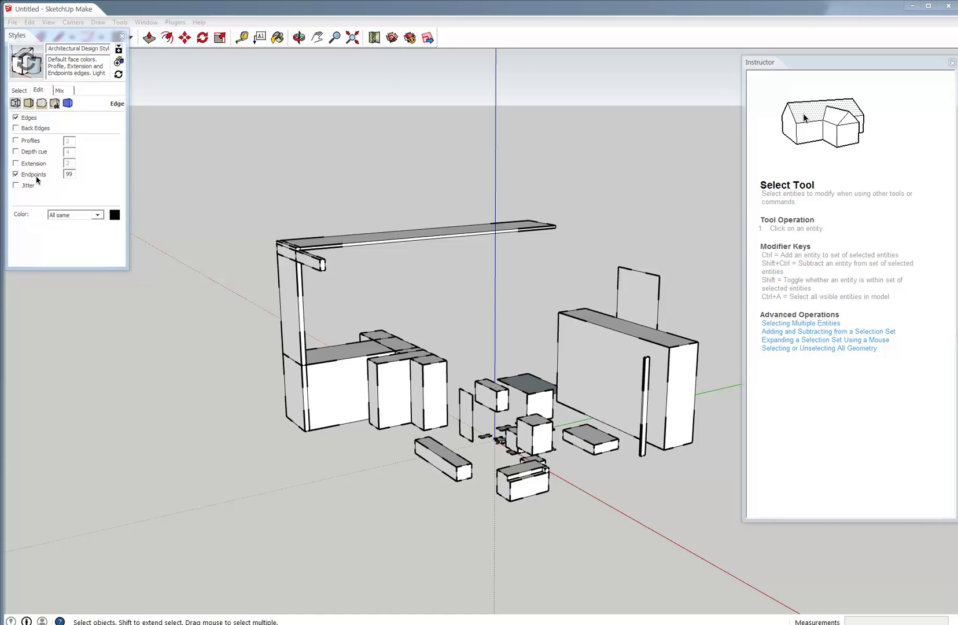
pyautogui.click(34, 175)
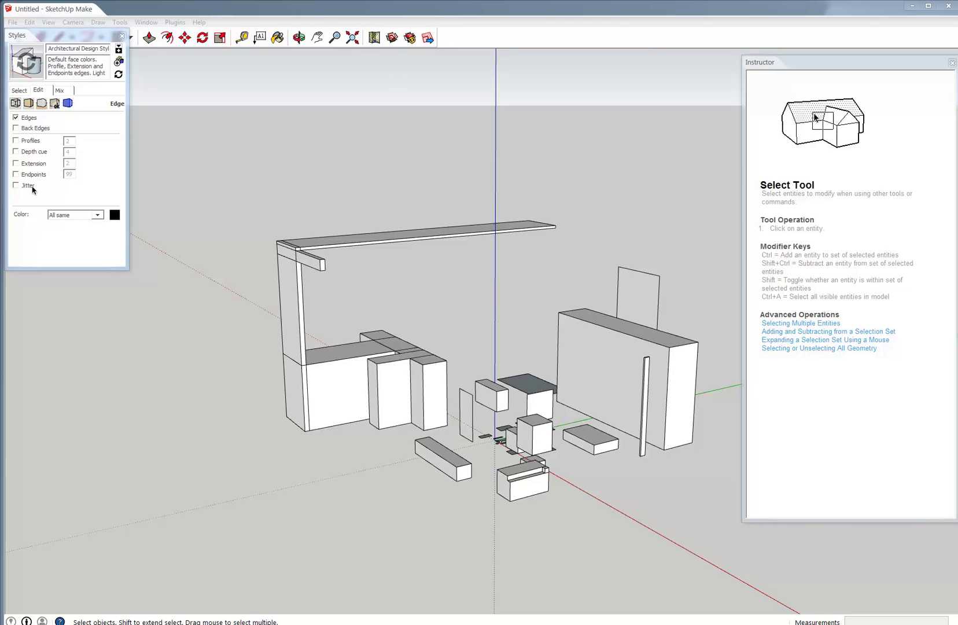
# Turn off the sky in the style's background settings and set the background color to black.
pyautogui.click(29, 103)
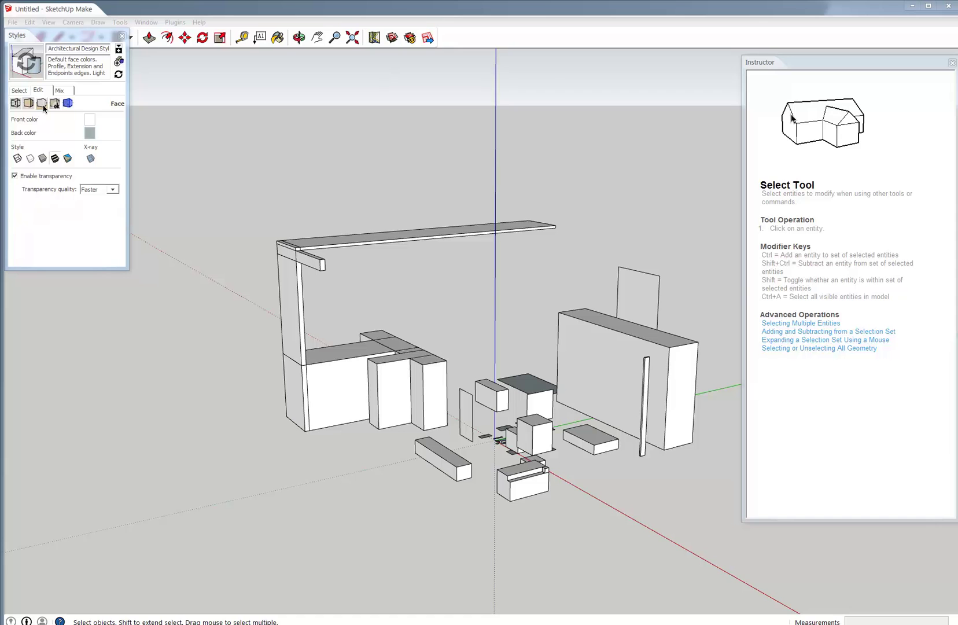
pyautogui.click(43, 105)
pyautogui.click(16, 137)
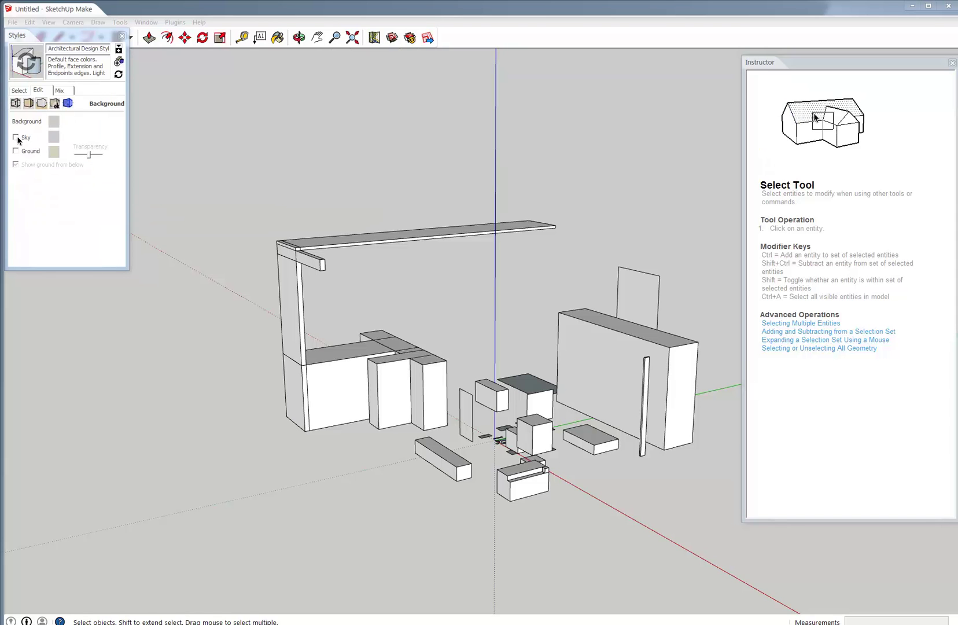
pyautogui.click(54, 121)
pyautogui.moveTo(100, 162); pyautogui.dragTo(102, 176)
pyautogui.click(69, 186)
pyautogui.moveTo(278, 272); pyautogui.dragTo(300, 357, button='middle')
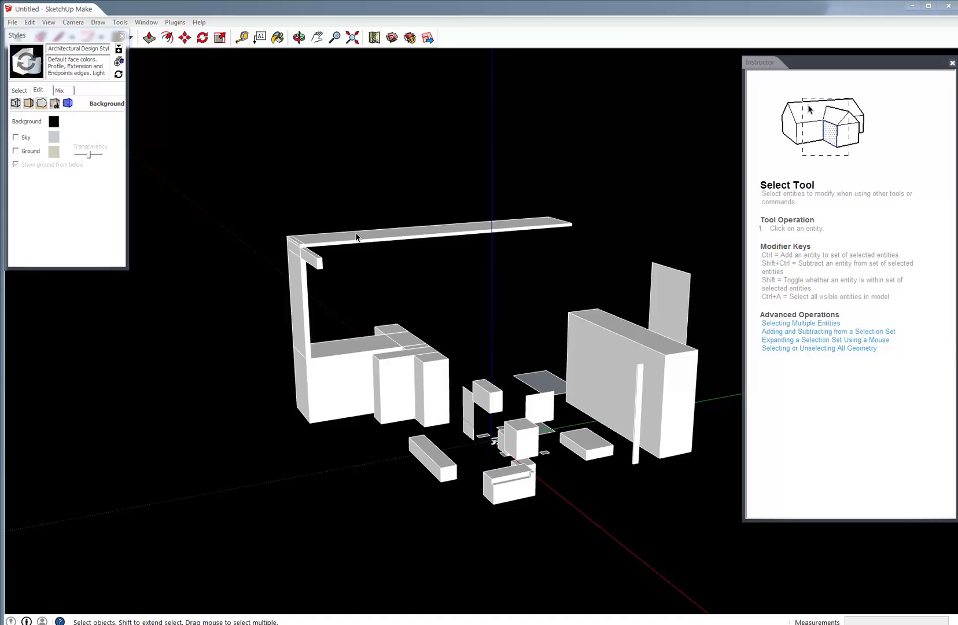
# Set the edge color of the style to black.
pyautogui.click(18, 105)
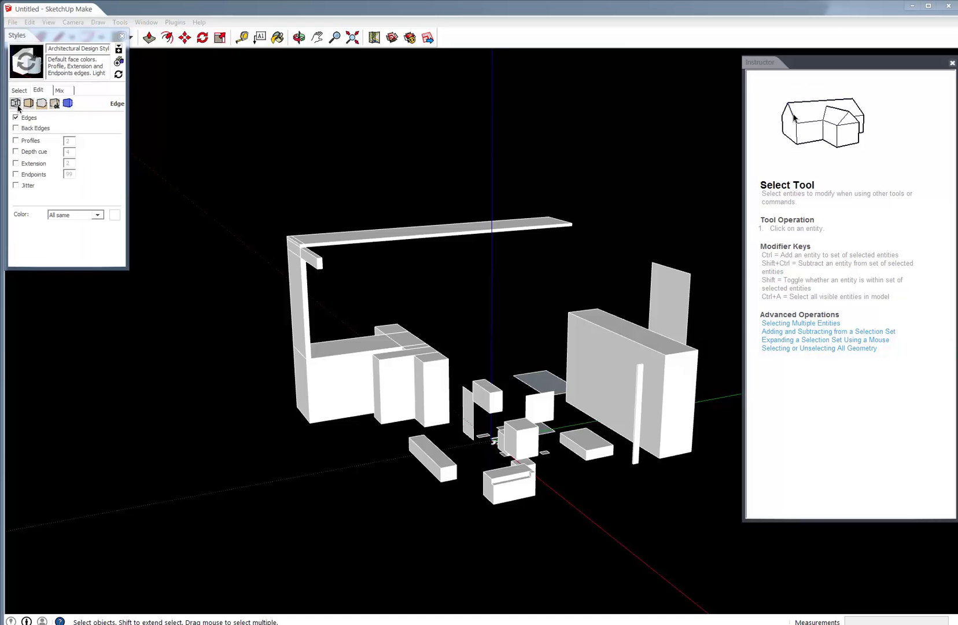
pyautogui.click(115, 215)
pyautogui.moveTo(100, 136); pyautogui.dragTo(108, 200)
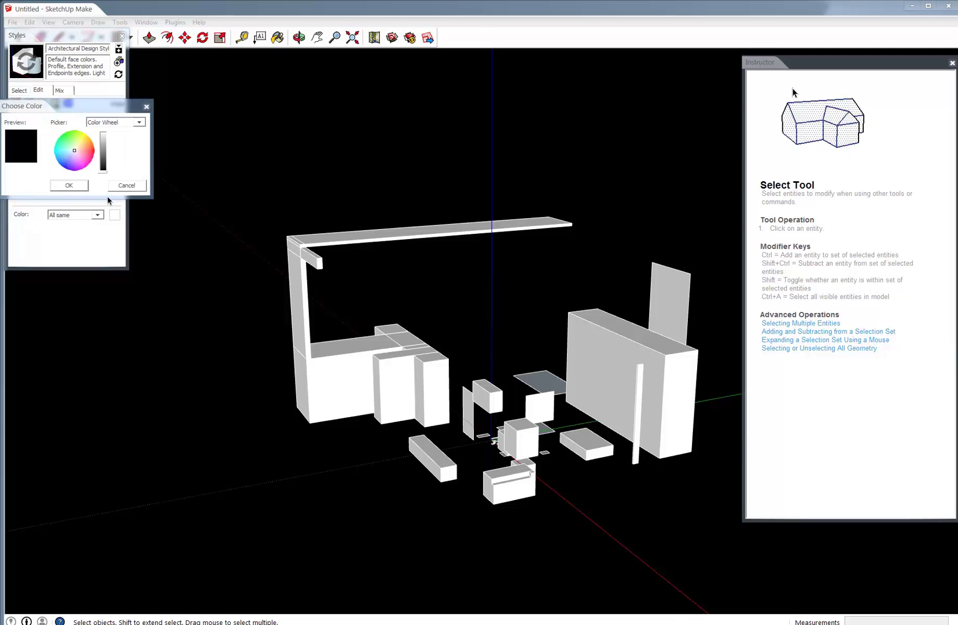
pyautogui.click(70, 185)
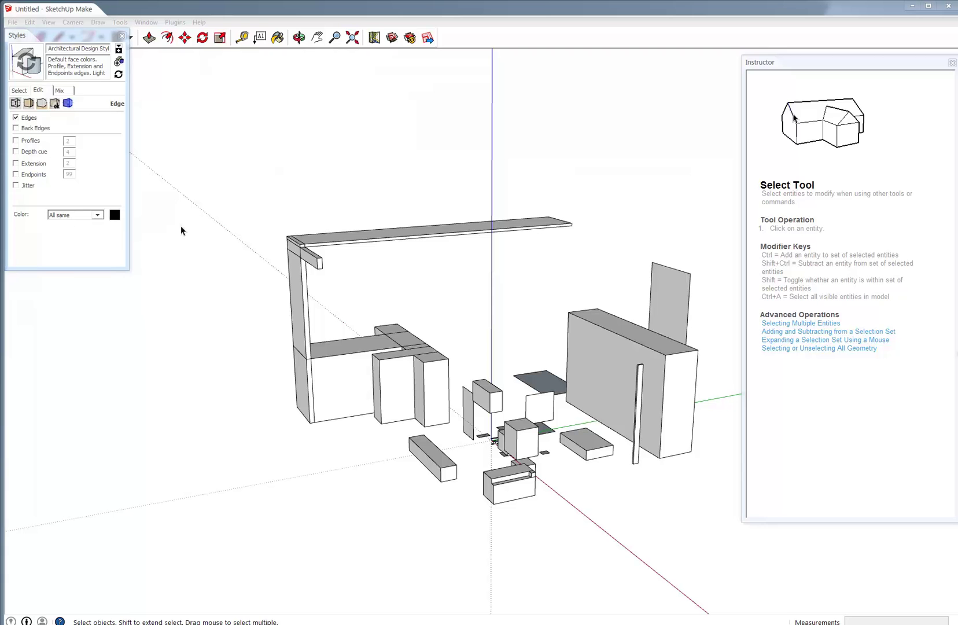
# Set the edge color back to white and view the blocks against the background from several distances.
pyautogui.click(114, 215)
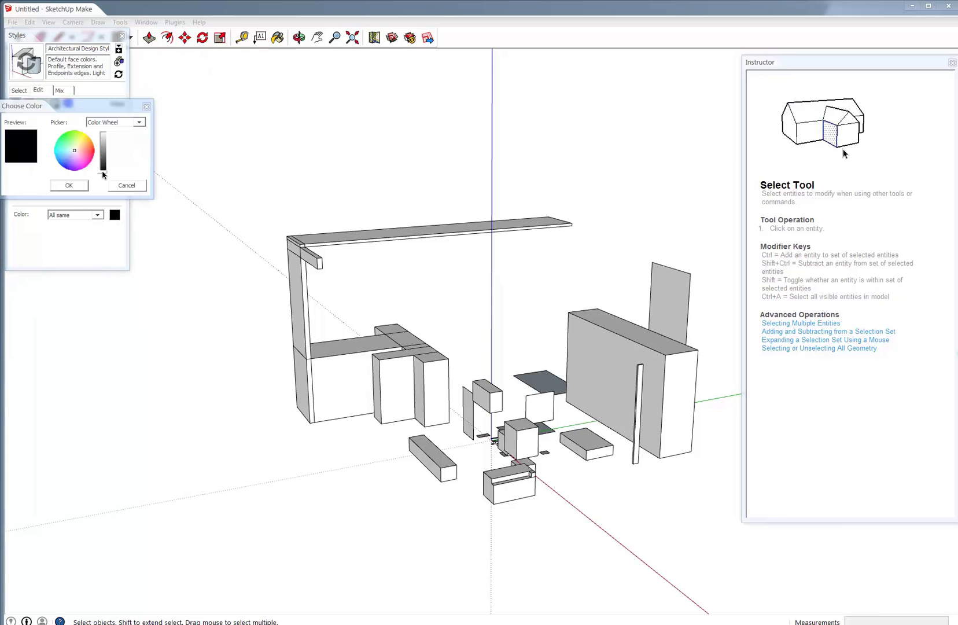
pyautogui.moveTo(100, 167); pyautogui.dragTo(102, 134)
pyautogui.click(70, 185)
pyautogui.moveTo(411, 363); pyautogui.dragTo(494, 457, button='middle')
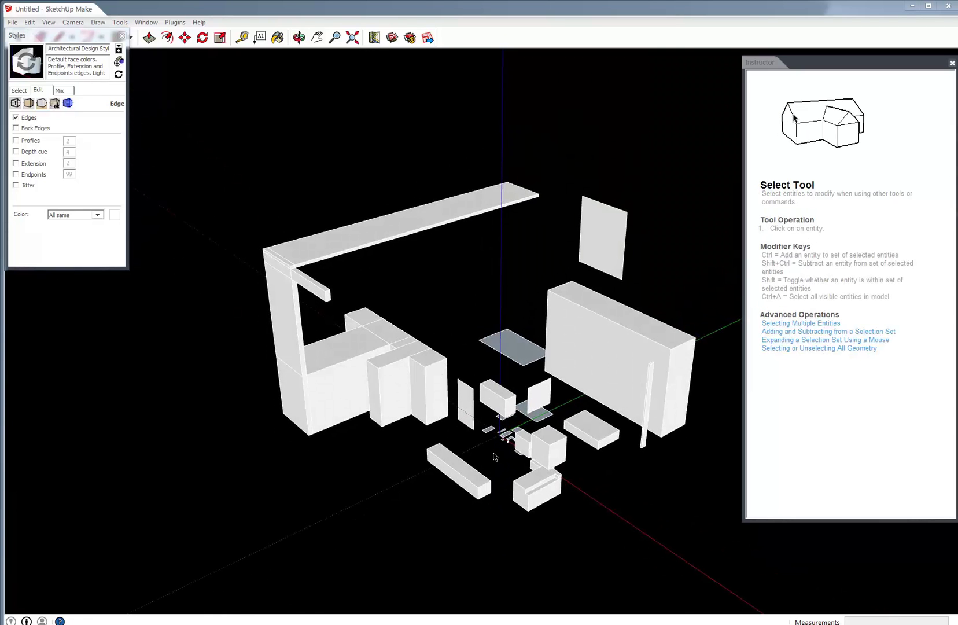
pyautogui.scroll(-3, 494, 457)
pyautogui.scroll(6, 537, 375)
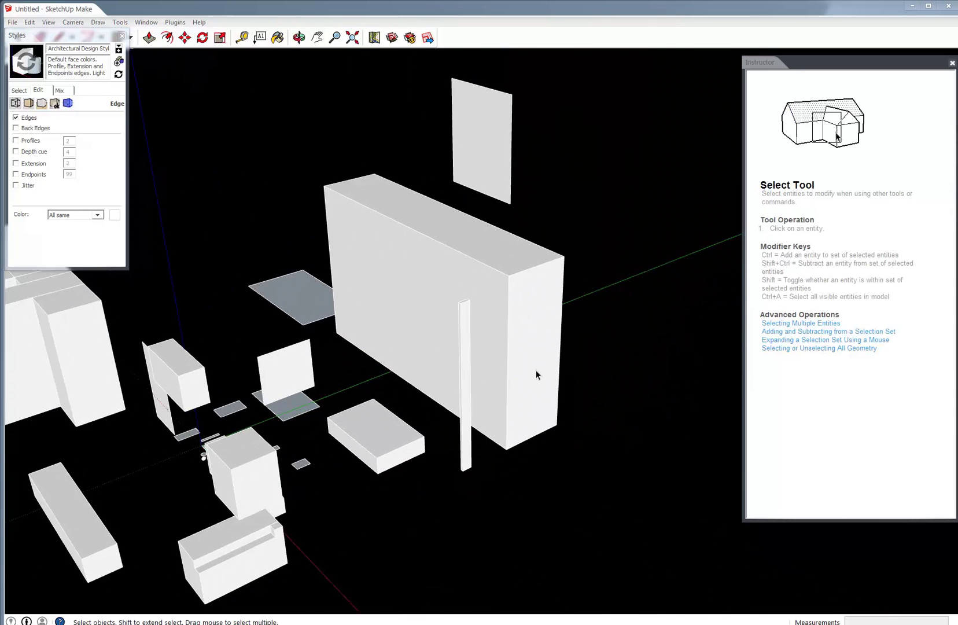
pyautogui.scroll(4, 536, 375)
pyautogui.scroll(-6, 533, 373)
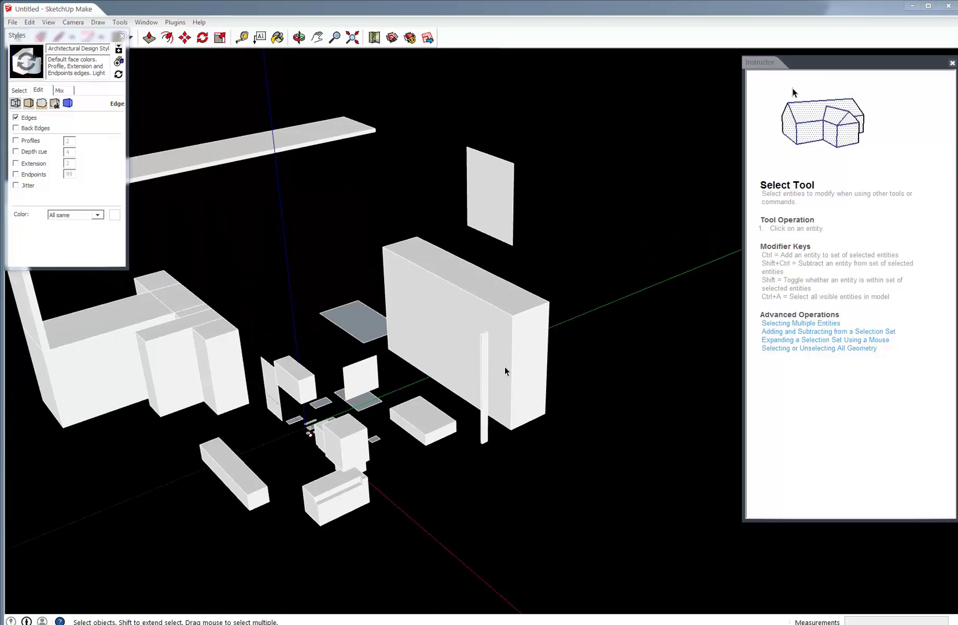
# Change the front face color of the style to a medium gray.
pyautogui.click(29, 103)
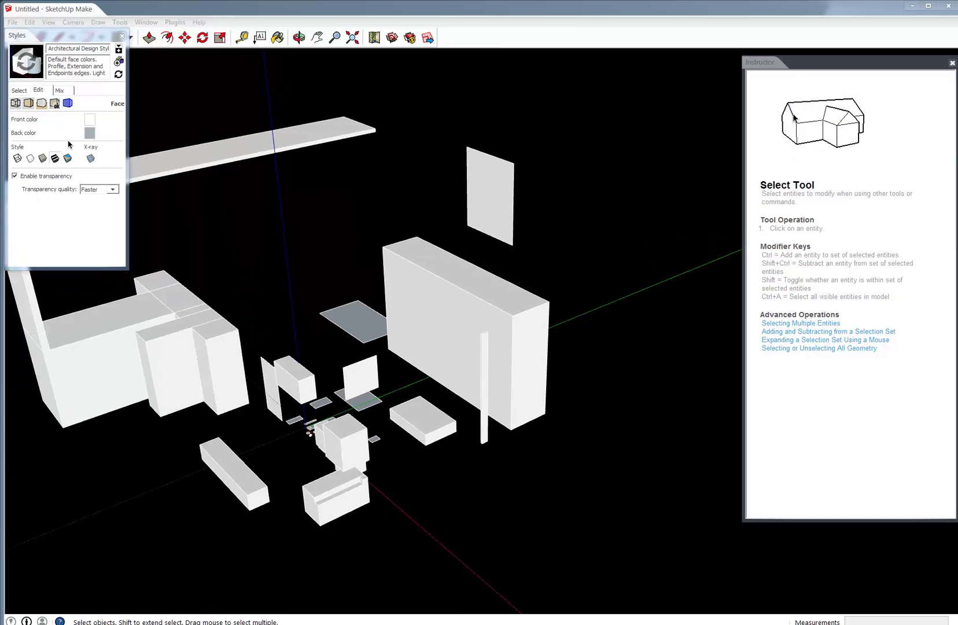
pyautogui.click(90, 119)
pyautogui.moveTo(99, 155); pyautogui.dragTo(102, 154)
pyautogui.click(69, 185)
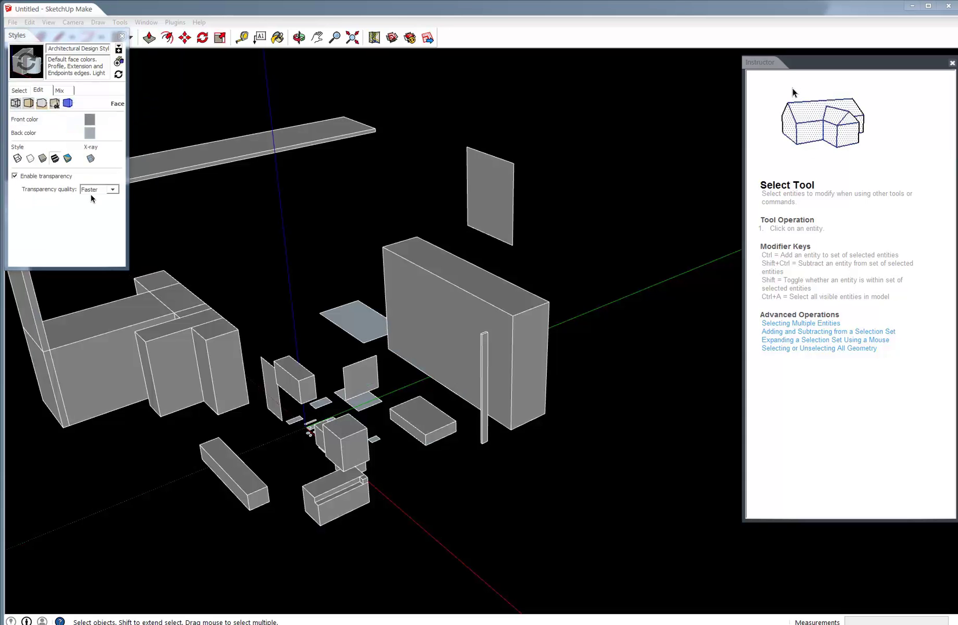
# Change the edge color of the style to a light cyan and view the outlined blocks.
pyautogui.click(16, 104)
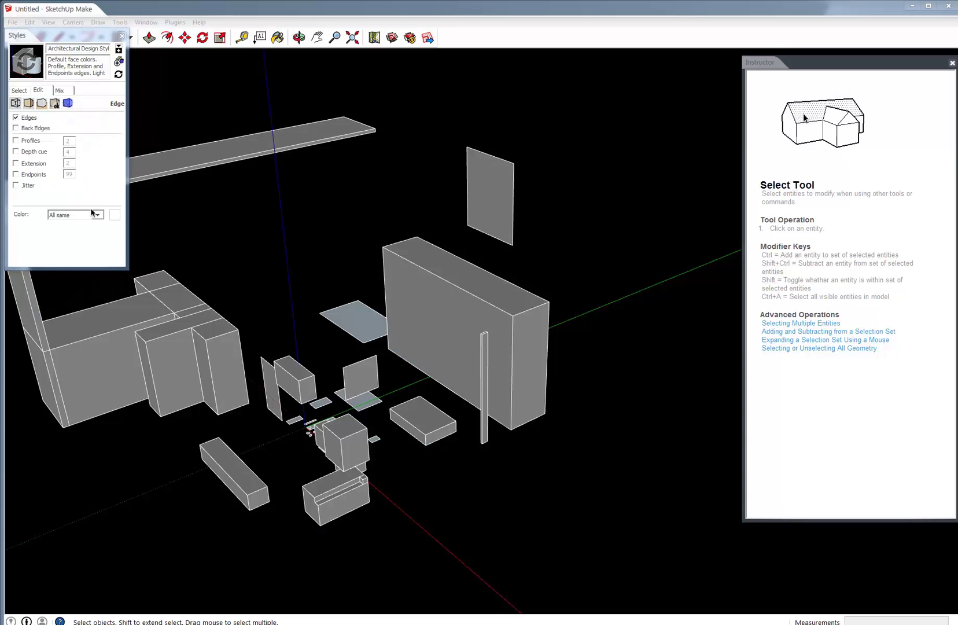
pyautogui.click(115, 215)
pyautogui.click(70, 153)
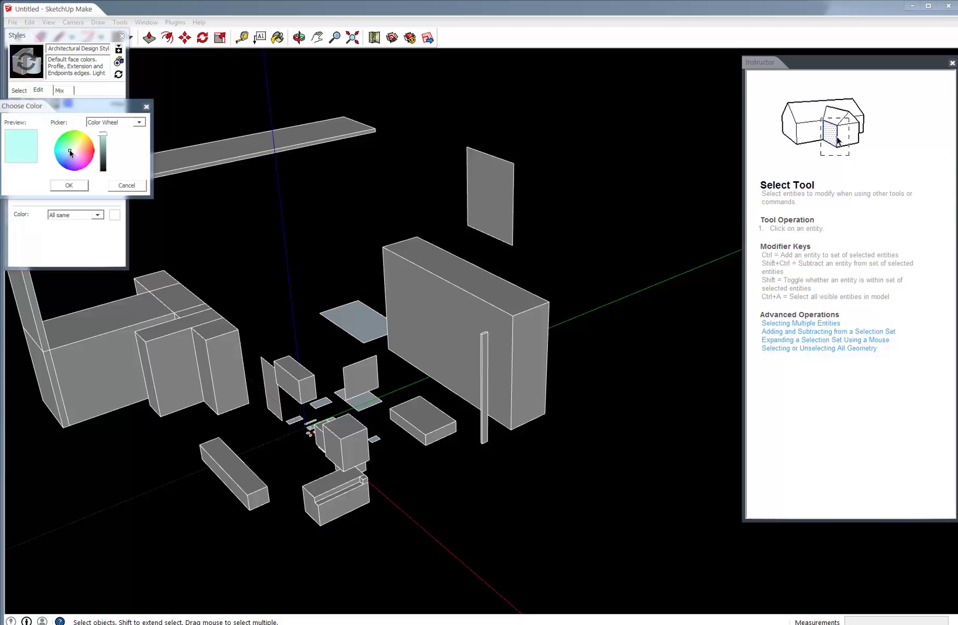
pyautogui.click(68, 185)
pyautogui.moveTo(269, 398); pyautogui.dragTo(357, 408, button='middle')
pyautogui.scroll(-3, 357, 408)
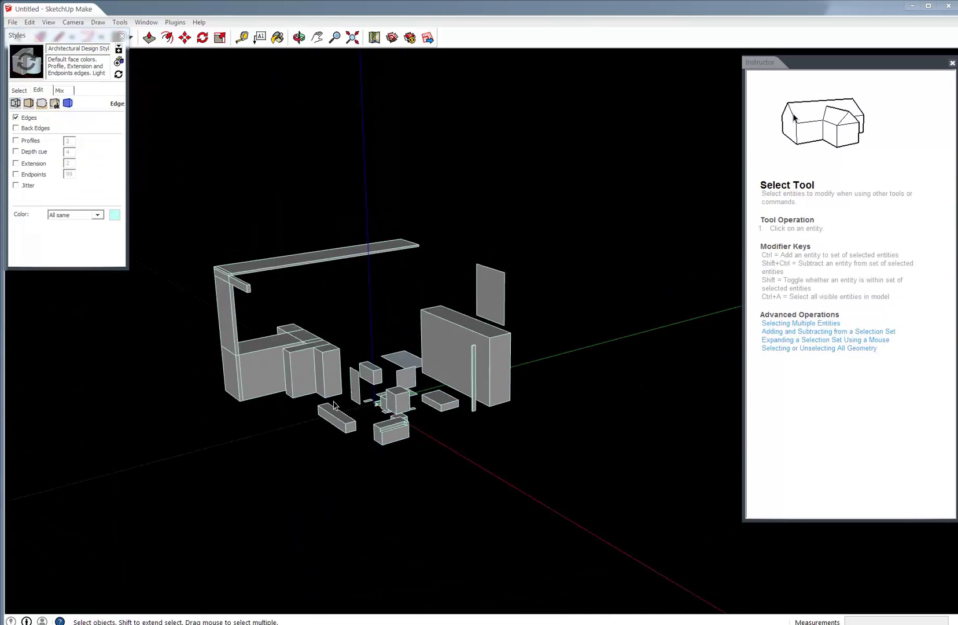
pyautogui.scroll(3, 201, 285)
# Turn on Profiles and turn off Edges in the edge style.
pyautogui.click(16, 140)
pyautogui.moveTo(250, 309); pyautogui.dragTo(254, 374, button='middle')
pyautogui.click(16, 117)
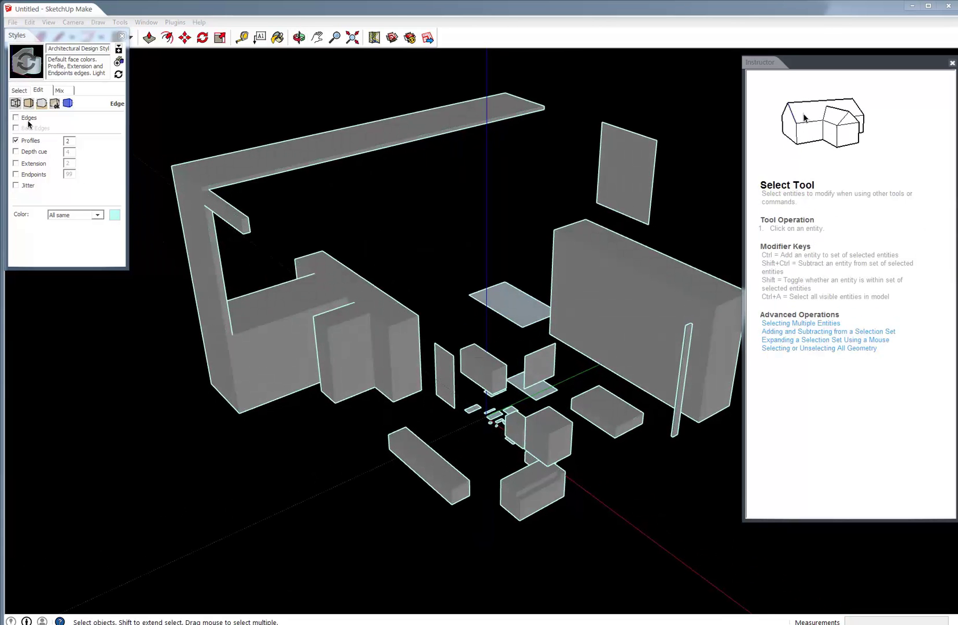
# Examine the profile outlines of the blocks and the tall frame from several angles and distances.
pyautogui.moveTo(405, 324); pyautogui.dragTo(65, 338, button='middle')
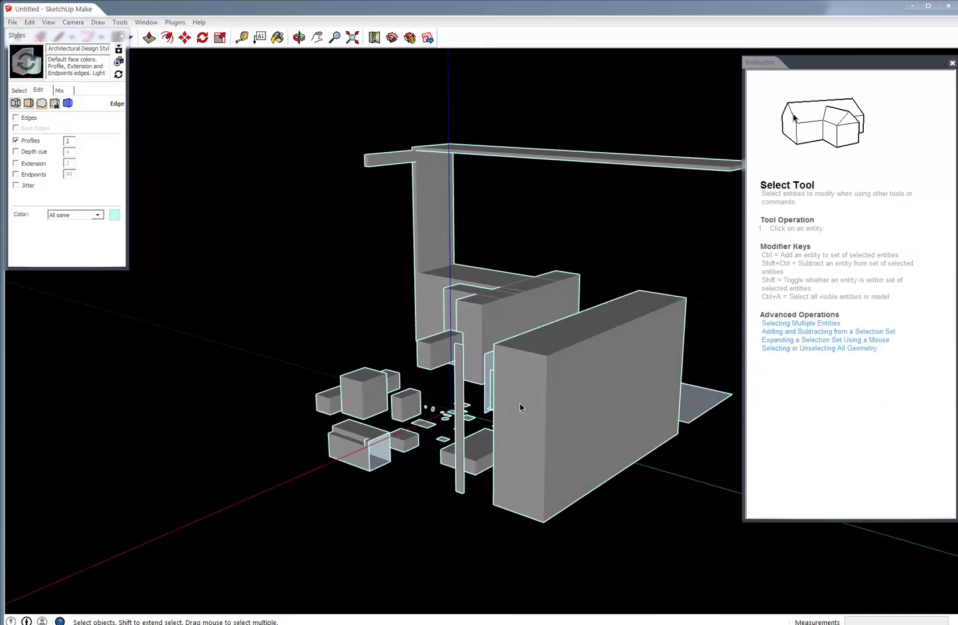
pyautogui.scroll(-3, 322, 372)
pyautogui.scroll(4, 523, 385)
pyautogui.moveTo(373, 368); pyautogui.dragTo(324, 414, button='middle')
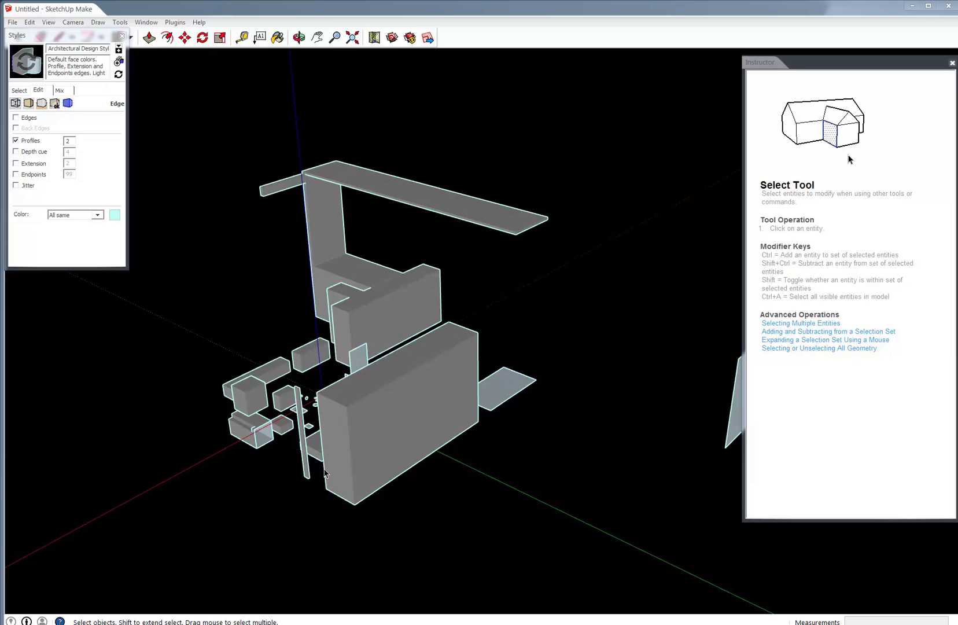
pyautogui.moveTo(341, 422); pyautogui.dragTo(428, 414, button='middle')
pyautogui.scroll(-4, 428, 414)
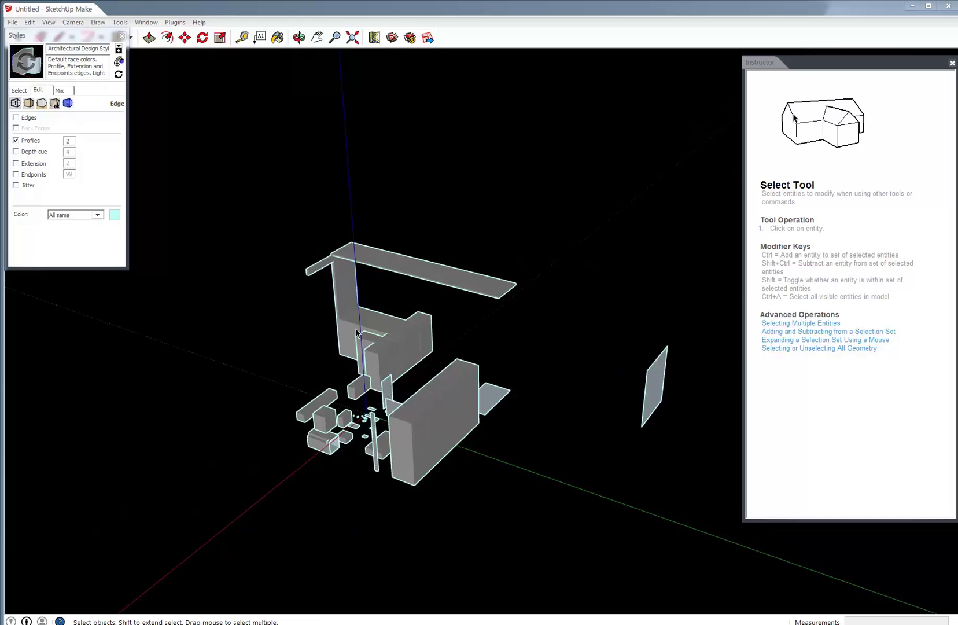
pyautogui.scroll(5, 363, 332)
pyautogui.scroll(3, 318, 219)
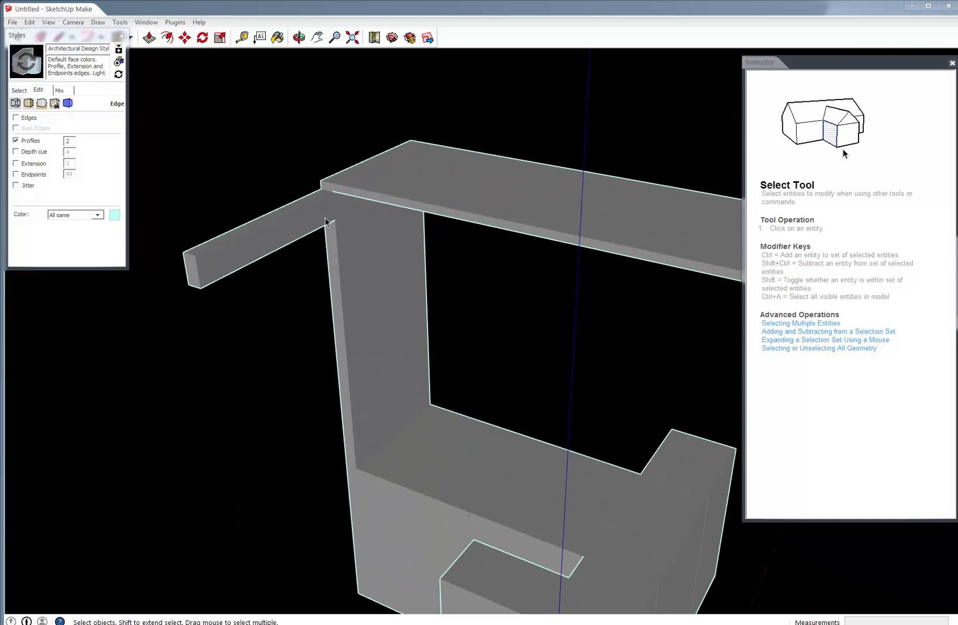
pyautogui.scroll(-5, 326, 222)
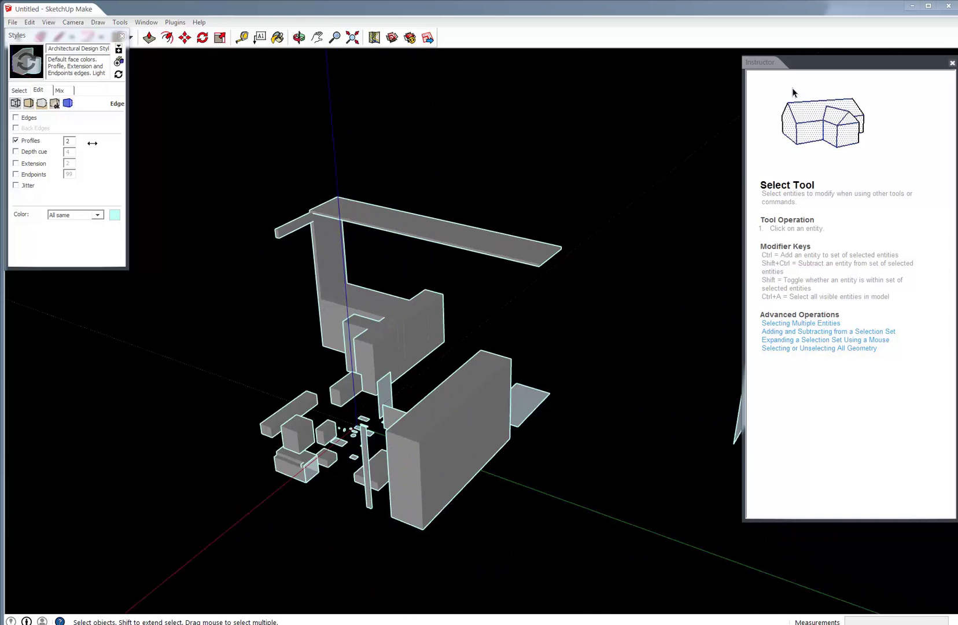
# Turn Edges back on alongside Profiles in the edge style and close the style settings.
pyautogui.click(22, 119)
pyautogui.moveTo(301, 405); pyautogui.dragTo(428, 323, button='middle')
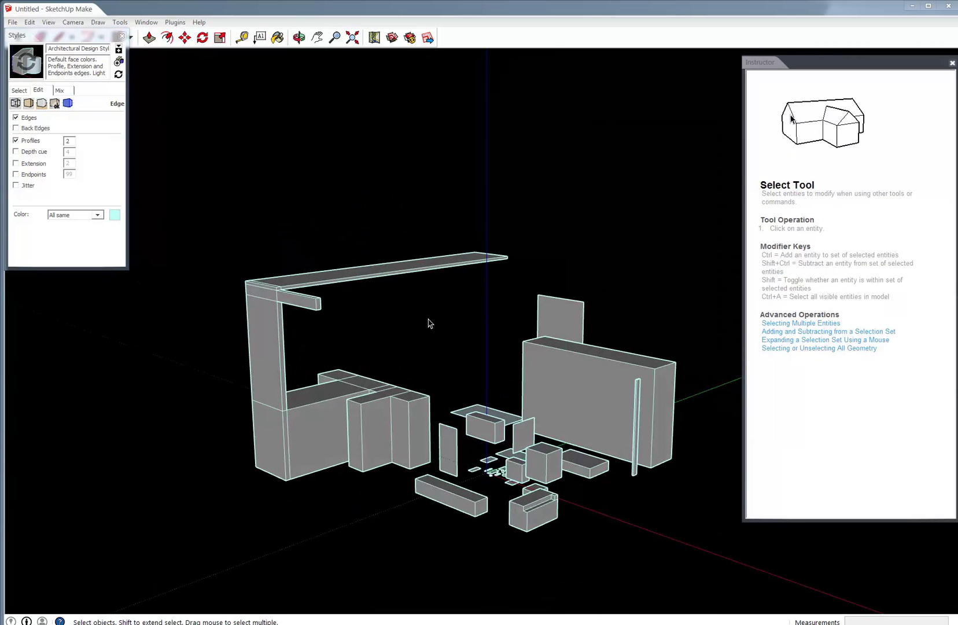
pyautogui.click(123, 36)
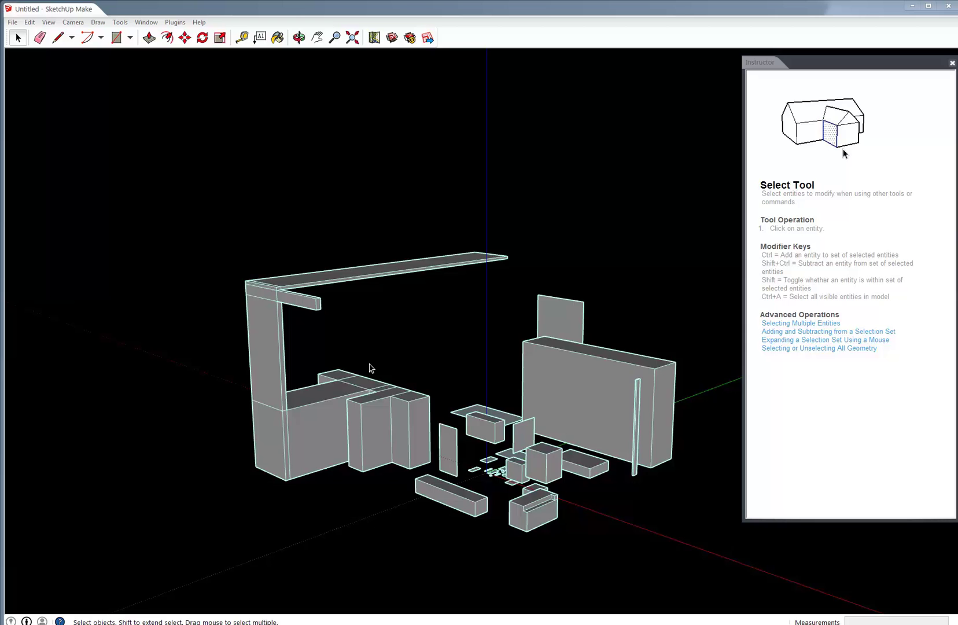
# Move the upper corner of the freestanding upright rectangle about 14,700 mm outward, in line with its top edge.
pyautogui.scroll(-3, 370, 365)
pyautogui.moveTo(495, 369); pyautogui.dragTo(376, 528, button='middle')
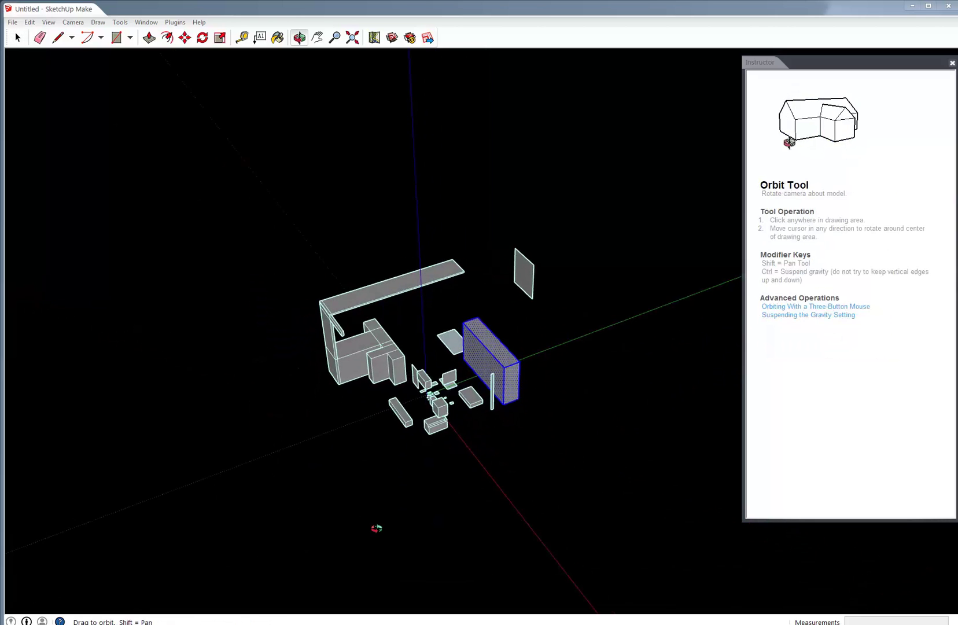
pyautogui.scroll(5, 529, 392)
pyautogui.click(530, 392)
pyautogui.scroll(-3, 407, 431)
pyautogui.scroll(6, 447, 246)
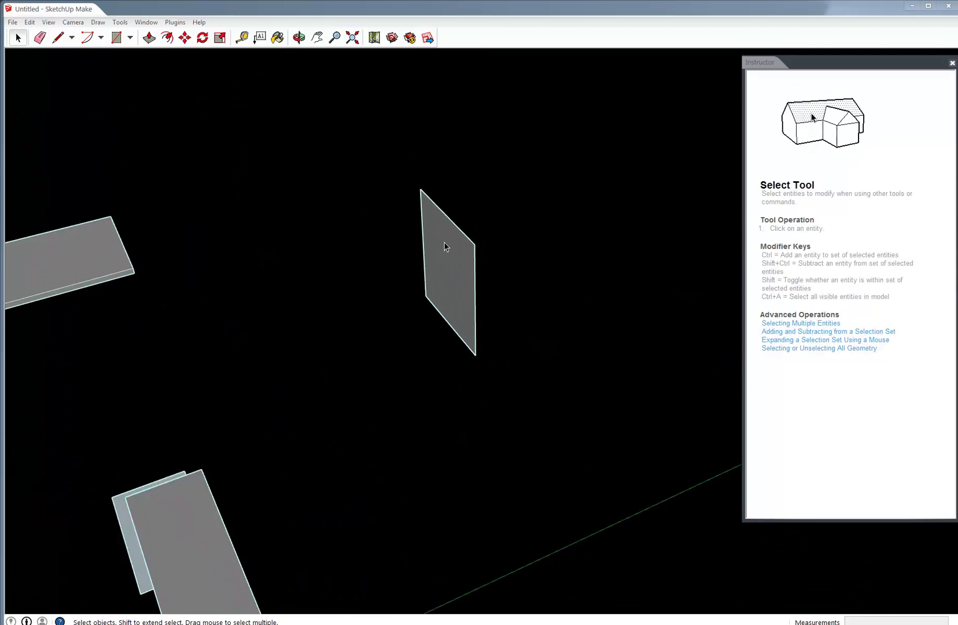
pyautogui.press('m')
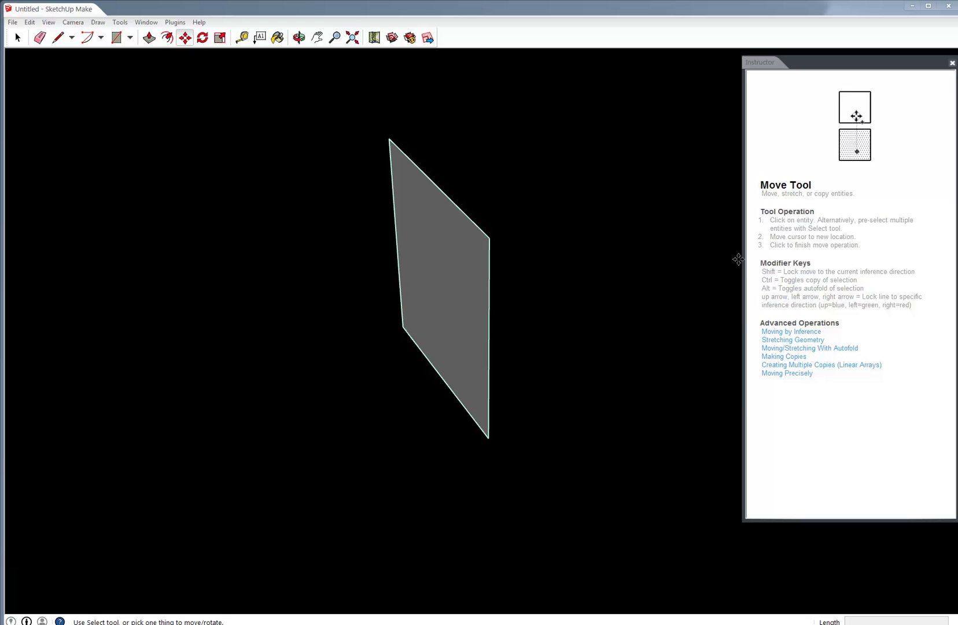
pyautogui.moveTo(434, 313); pyautogui.dragTo(562, 362, button='middle')
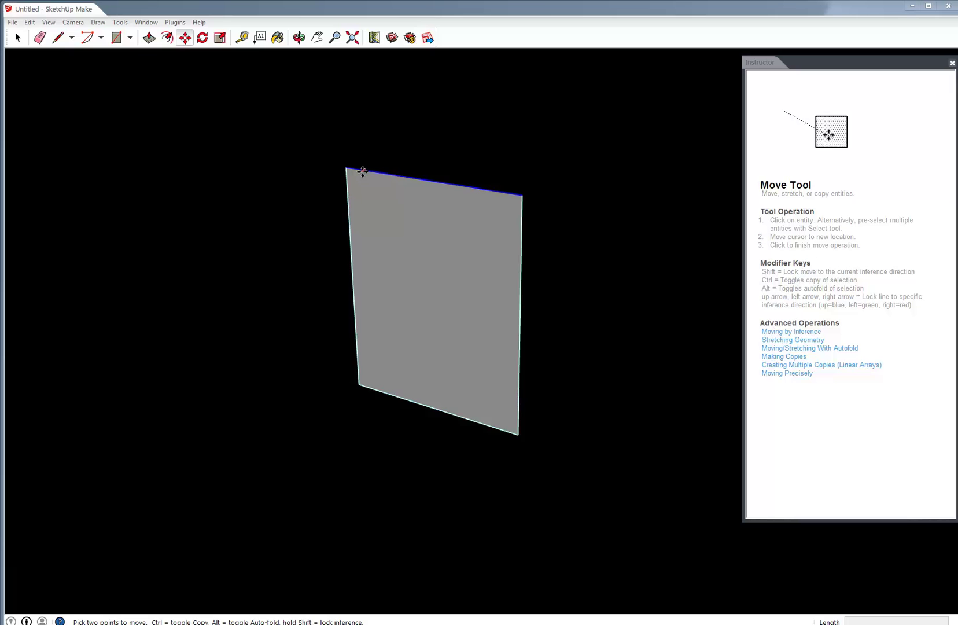
pyautogui.click(522, 195)
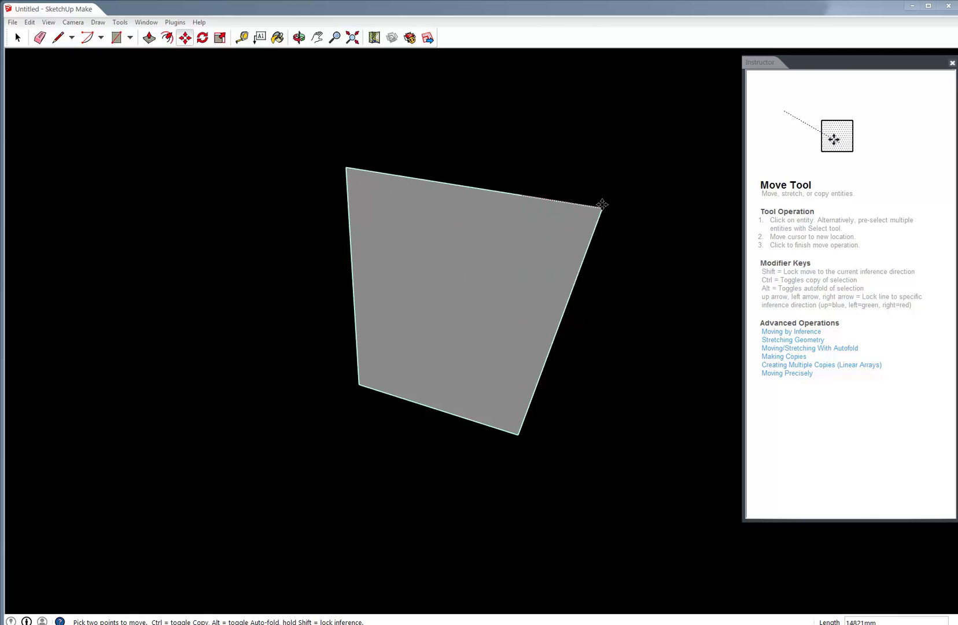
pyautogui.click(601, 208)
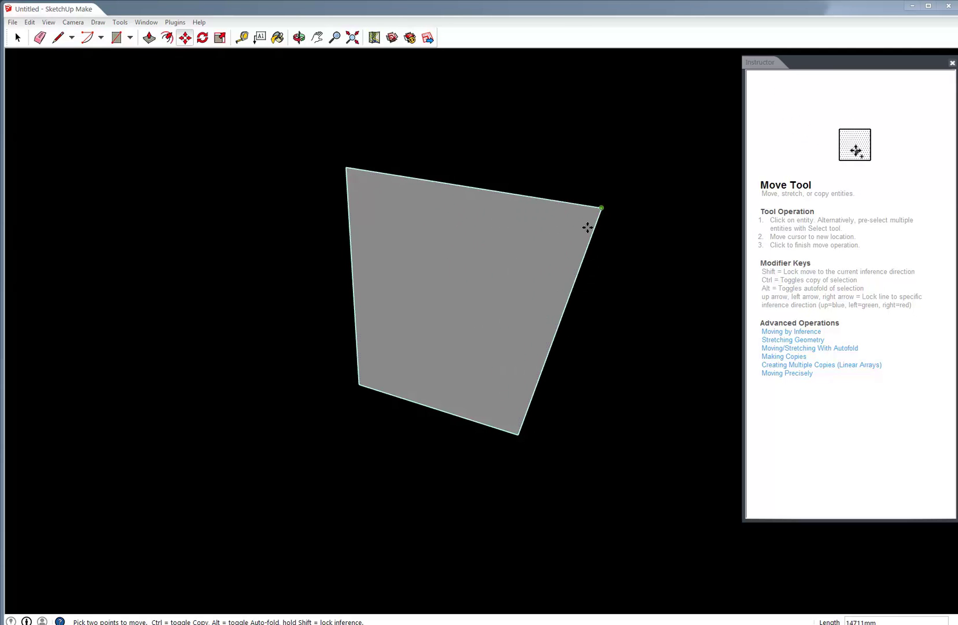
# Move the slanted side edge of the freestanding upright face about 27,300 mm inward and down.
pyautogui.click(580, 265)
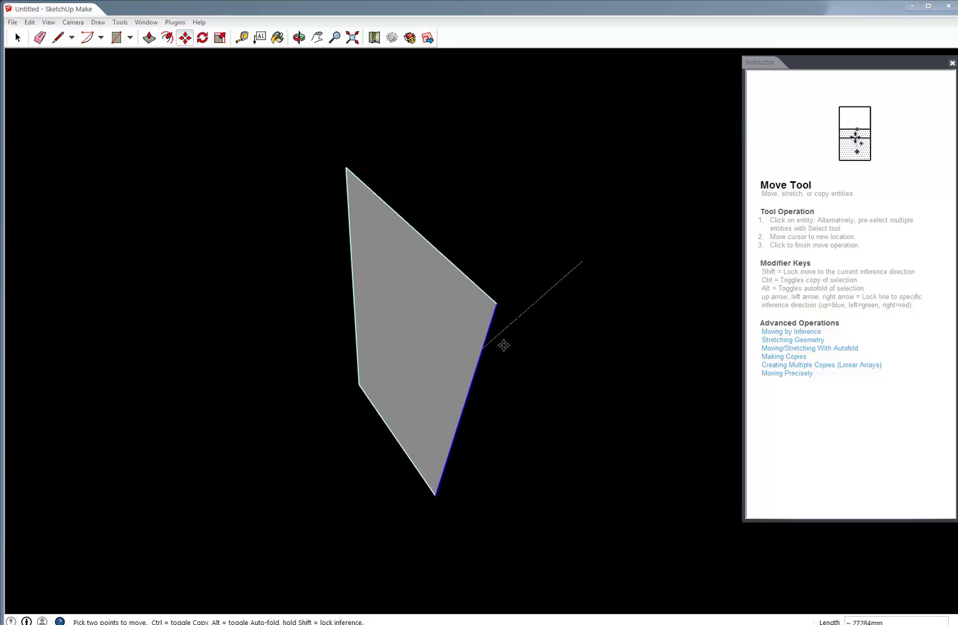
pyautogui.click(494, 342)
# Move the back top corner of the large block's narrow end inward along the end's top edge.
pyautogui.scroll(-10, 460, 266)
pyautogui.moveTo(557, 342); pyautogui.dragTo(626, 390, button='middle')
pyautogui.scroll(6, 627, 388)
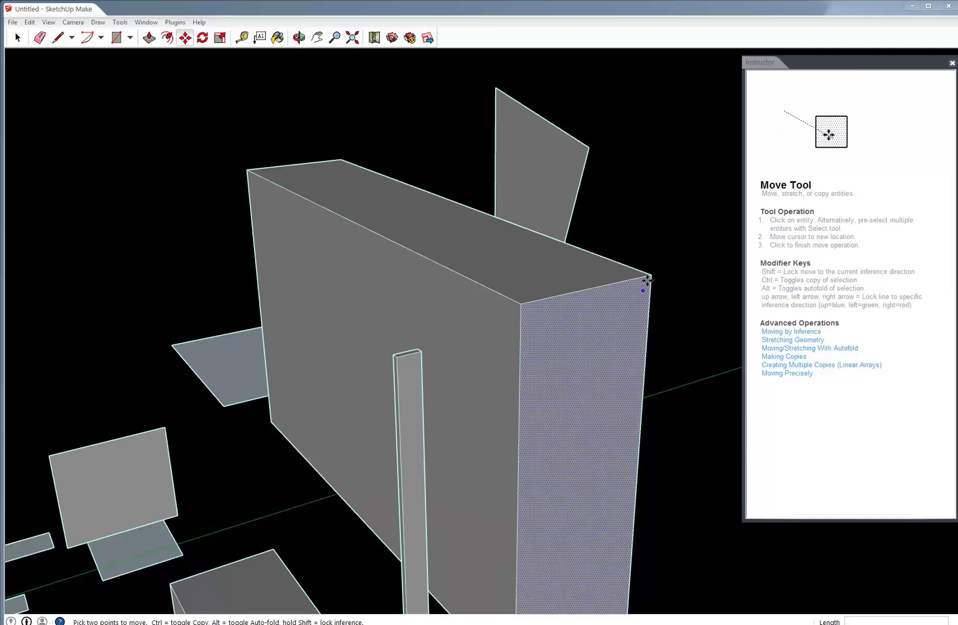
pyautogui.click(648, 278)
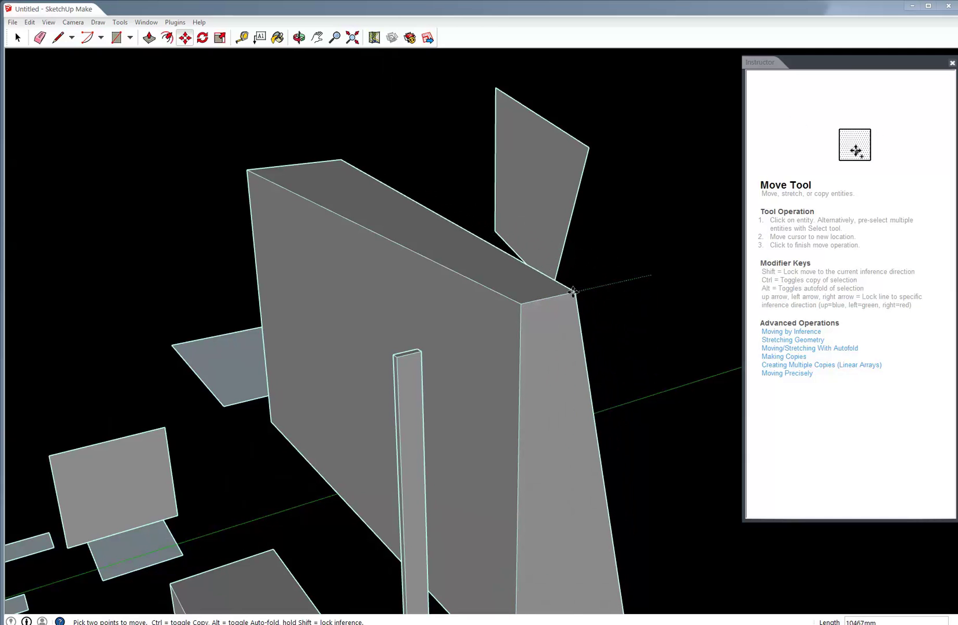
pyautogui.moveTo(560, 289); pyautogui.dragTo(495, 353, button='middle')
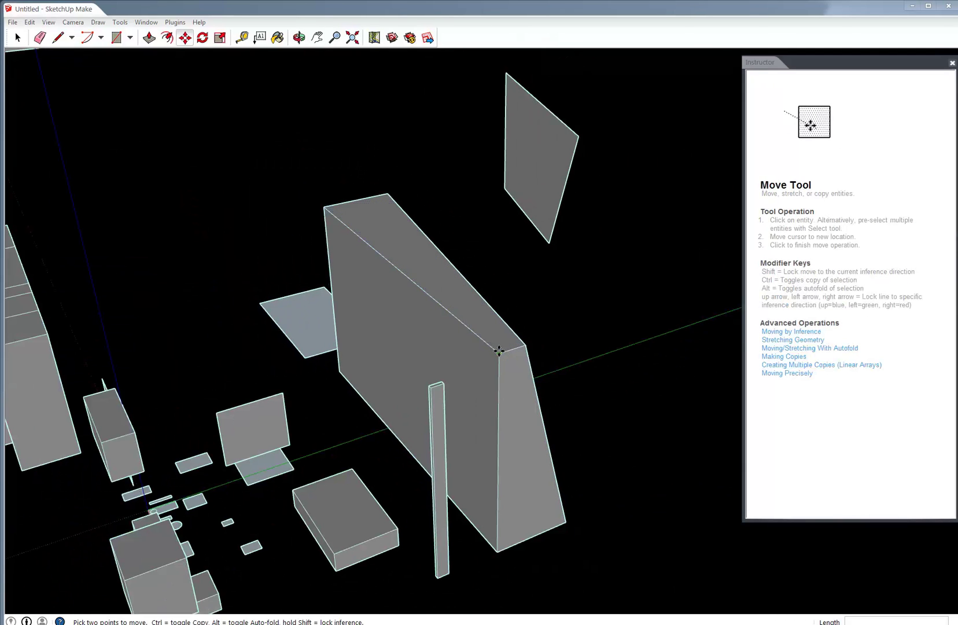
# Lower the near top corner of the large block's narrow end so that its top face folds.
pyautogui.click(503, 414)
pyautogui.moveTo(504, 414); pyautogui.dragTo(503, 438, button='middle')
pyautogui.click(504, 411)
pyautogui.click(527, 422)
pyautogui.click(481, 445)
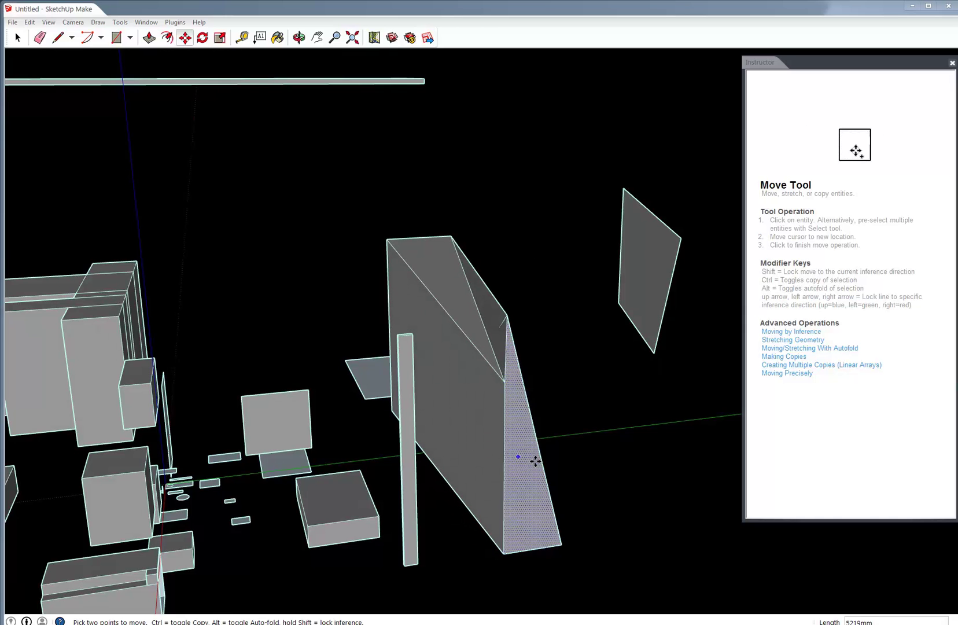
# Move the slanted back edge of the large block's narrow end about 4,600 mm outward and nudge its bottom corner.
pyautogui.click(537, 433)
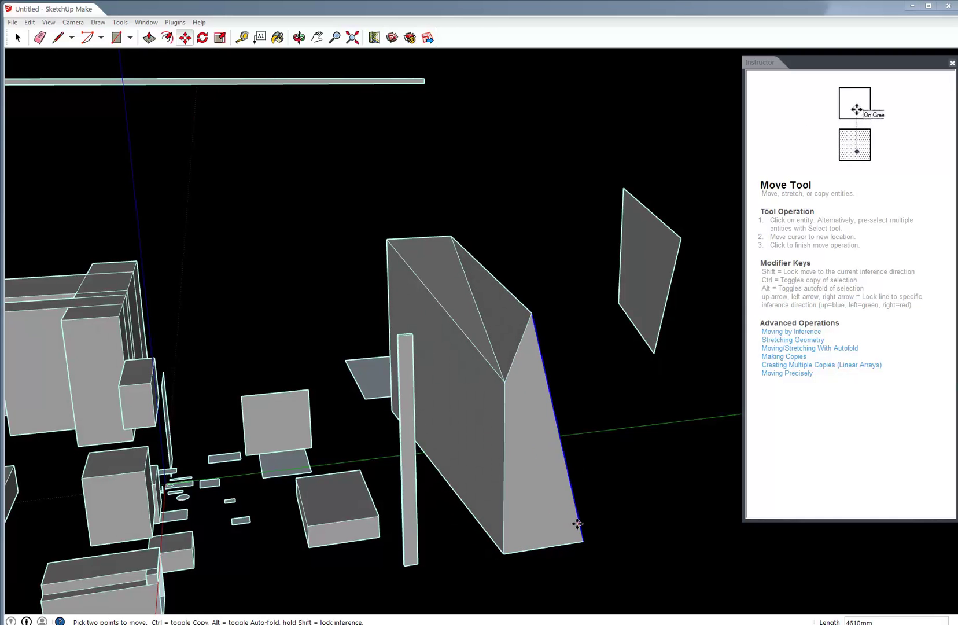
pyautogui.click(584, 542)
pyautogui.click(590, 510)
pyautogui.click(594, 539)
pyautogui.click(595, 541)
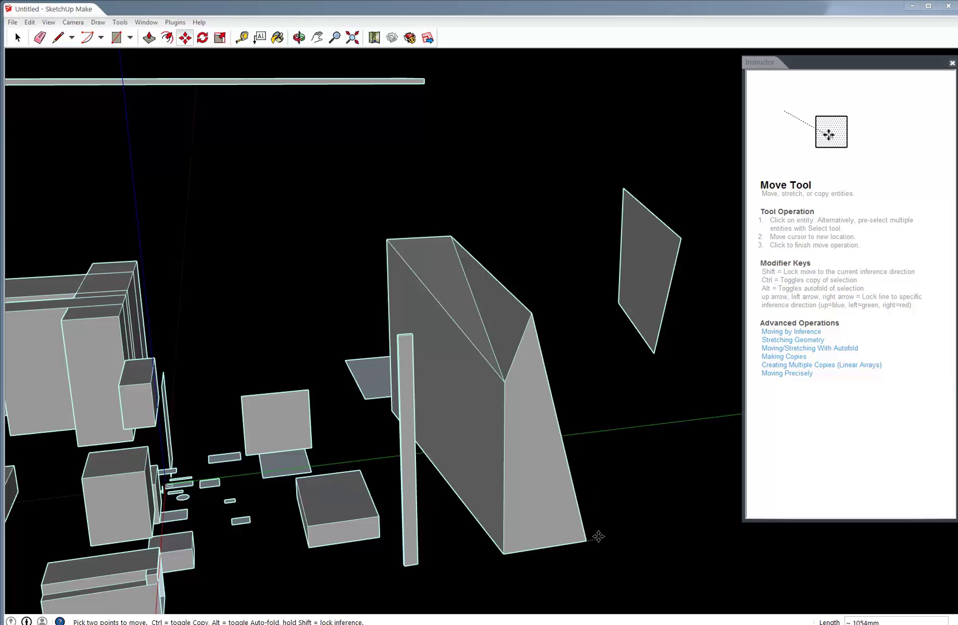
# Raise the back bottom corner of the large block's narrow end about 20,900 mm so that the adjoining faces fold.
pyautogui.moveTo(567, 500); pyautogui.dragTo(398, 355, button='middle')
pyautogui.moveTo(406, 466); pyautogui.dragTo(489, 396, button='middle')
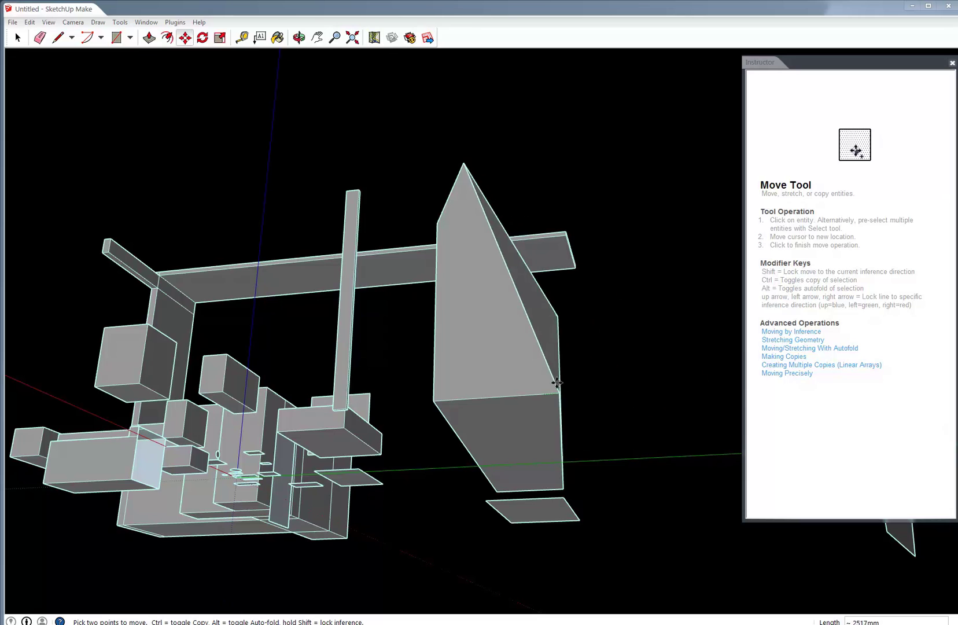
pyautogui.press('Escape')
pyautogui.click(520, 372)
pyautogui.moveTo(522, 310); pyautogui.dragTo(438, 471, button='middle')
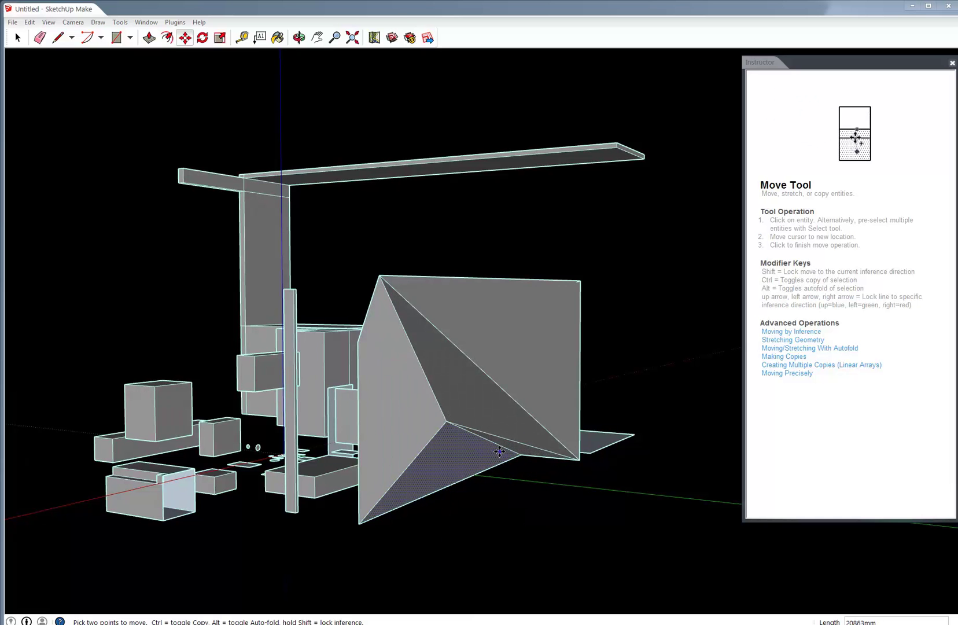
pyautogui.click(524, 461)
# Move the near bottom corner of the large block's narrow end outward so that its long side folds.
pyautogui.moveTo(524, 462); pyautogui.dragTo(518, 380, button='middle')
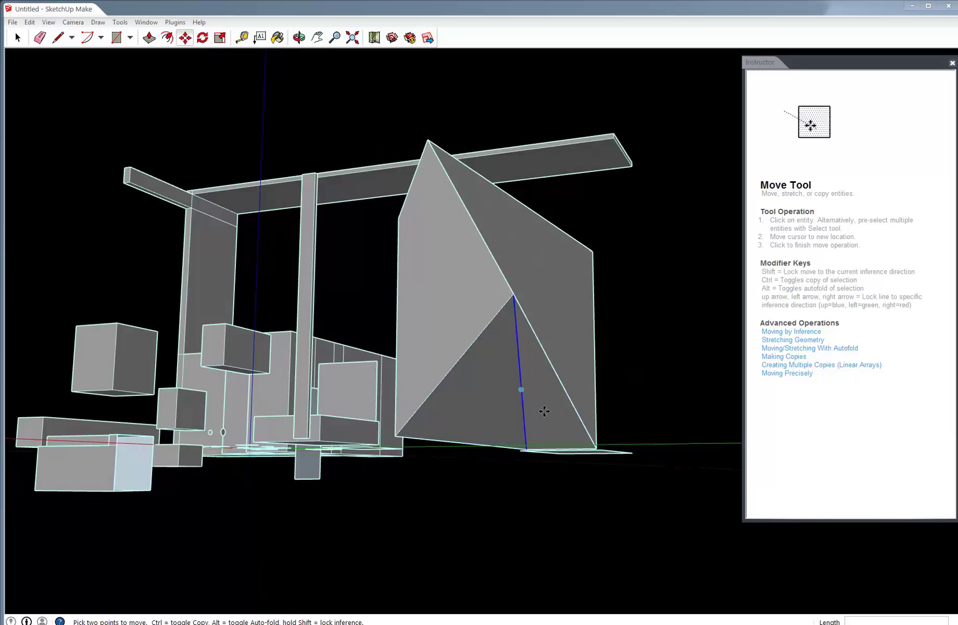
pyautogui.moveTo(538, 286); pyautogui.dragTo(460, 409, button='middle')
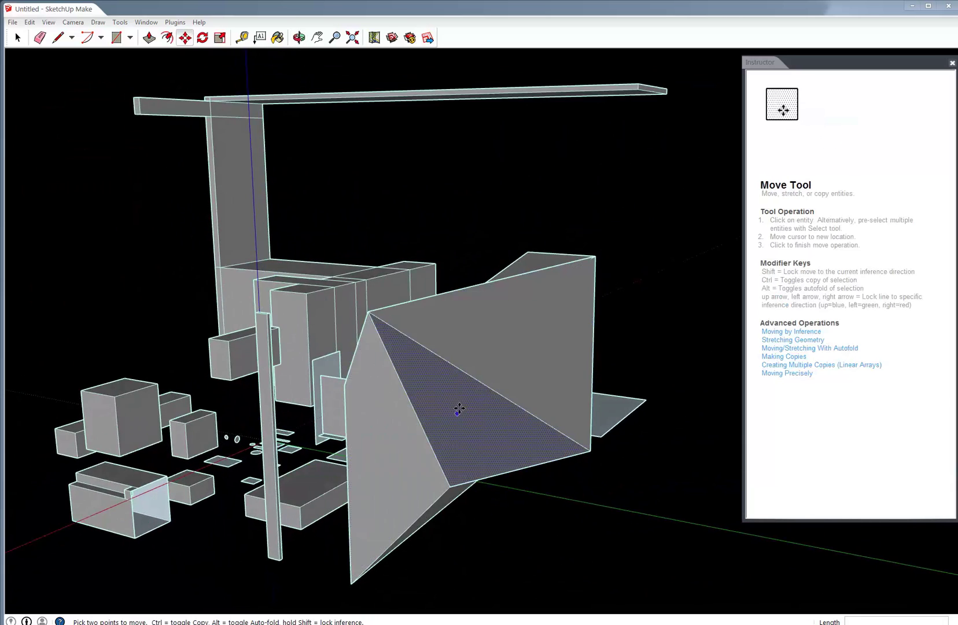
pyautogui.scroll(-2, 375, 529)
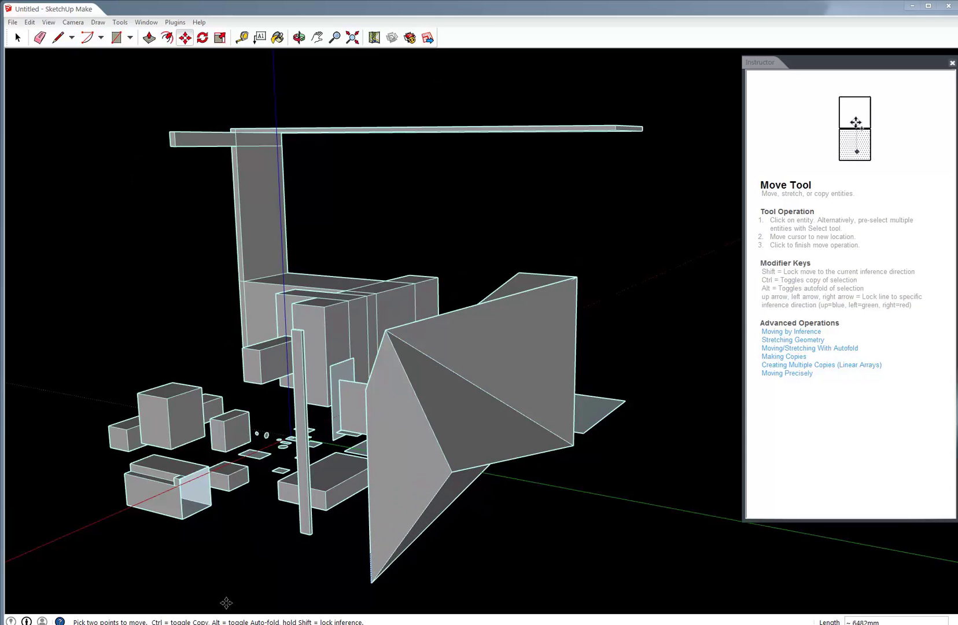
pyautogui.click(323, 584)
pyautogui.moveTo(374, 518); pyautogui.dragTo(615, 411, button='middle')
# Practise window selection on the freestanding upright face with boxes that enclose it fully or only partly.
pyautogui.press('space')
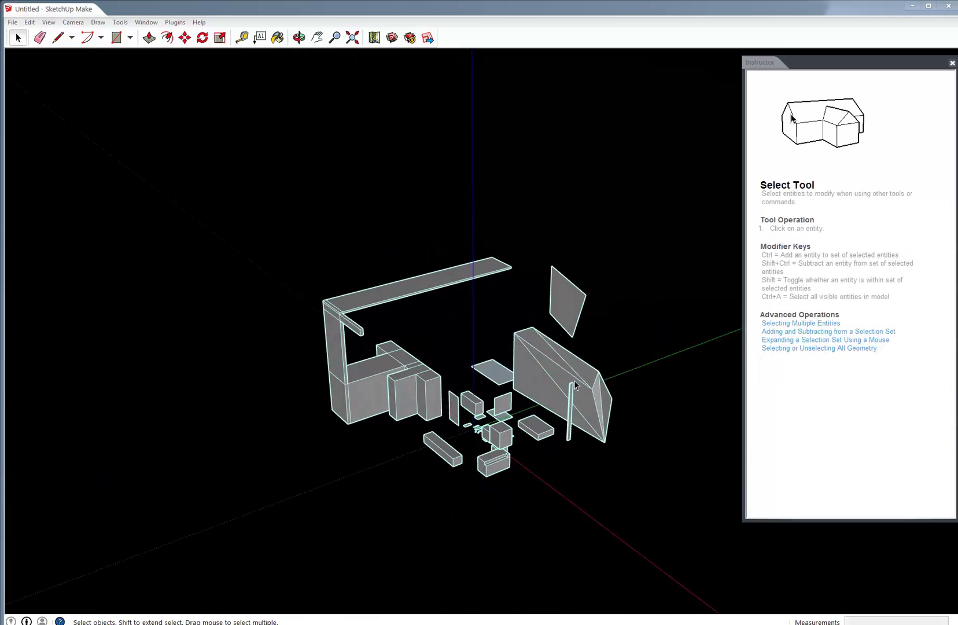
pyautogui.scroll(-5, 577, 385)
pyautogui.scroll(5, 543, 391)
pyautogui.scroll(3, 544, 387)
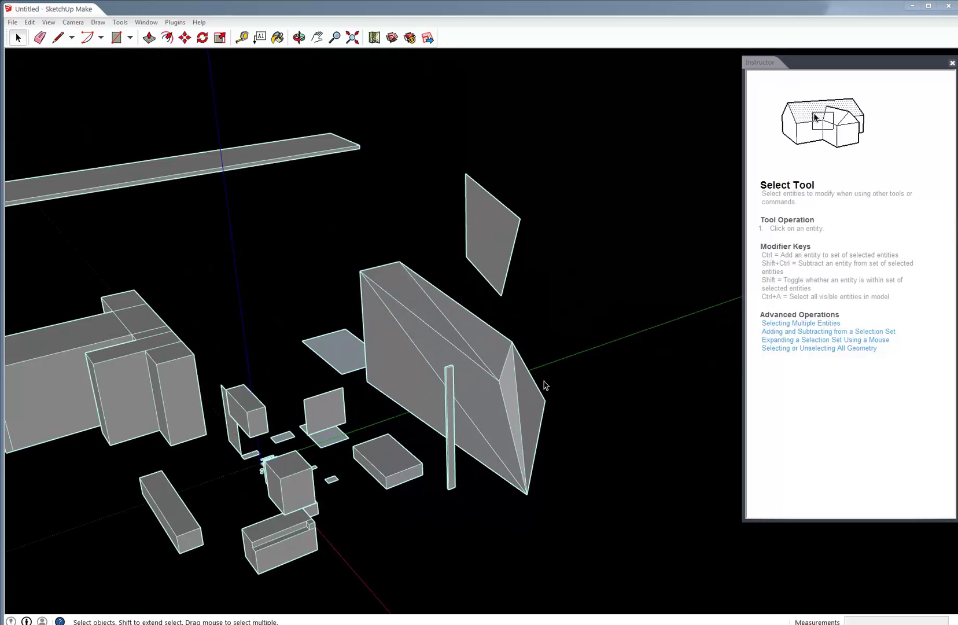
pyautogui.moveTo(526, 277); pyautogui.dragTo(561, 318)
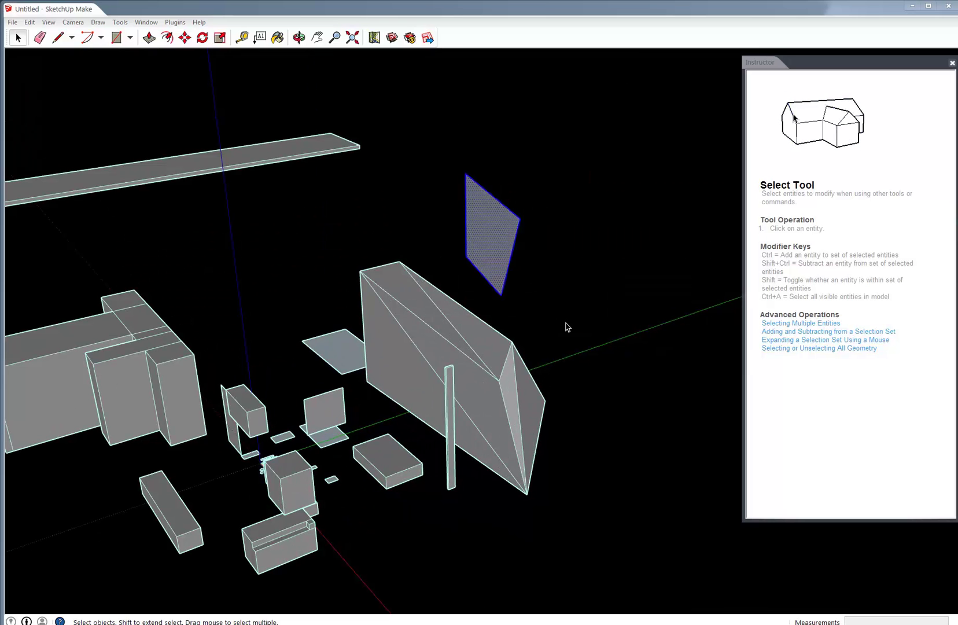
pyautogui.moveTo(511, 269); pyautogui.dragTo(564, 331)
pyautogui.moveTo(469, 219); pyautogui.dragTo(602, 348)
pyautogui.scroll(2, 531, 254)
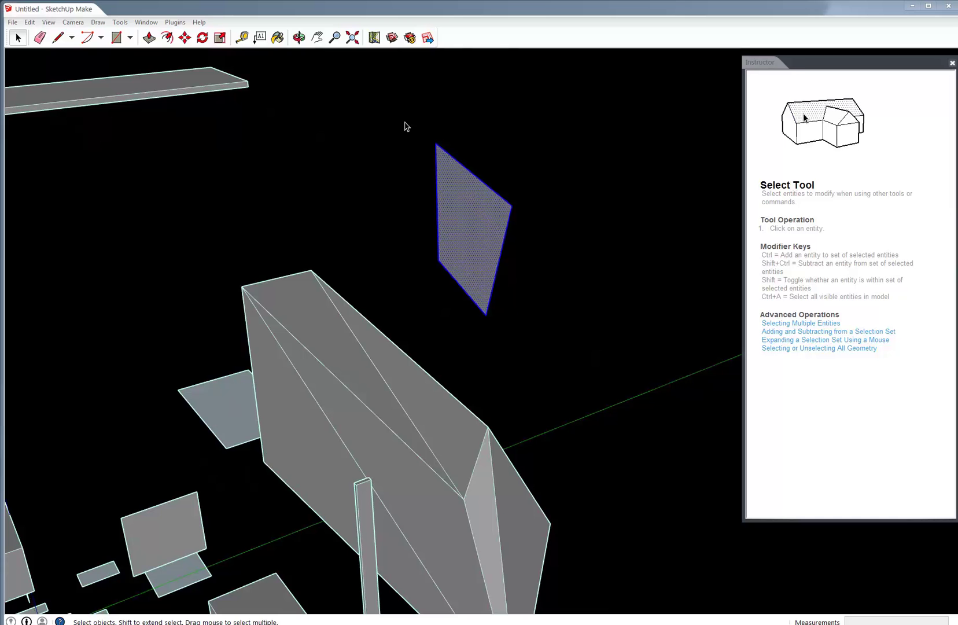
pyautogui.moveTo(421, 172); pyautogui.dragTo(480, 234)
pyautogui.moveTo(376, 92); pyautogui.dragTo(482, 217)
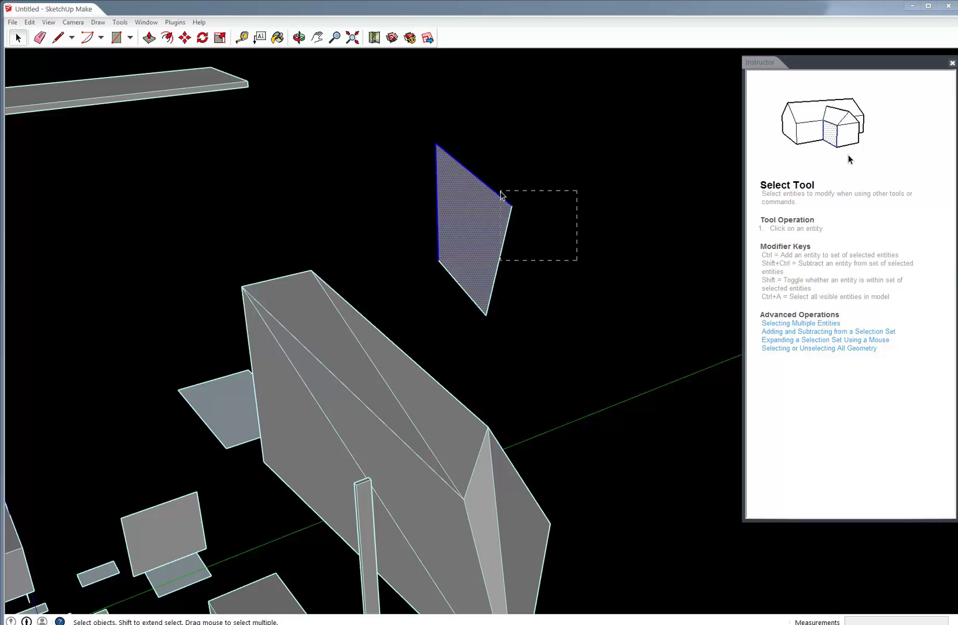
# Practise crossing and enclosing selection boxes on the freestanding face and the large block's end, and clear the selection.
pyautogui.moveTo(510, 184); pyautogui.dragTo(510, 184)
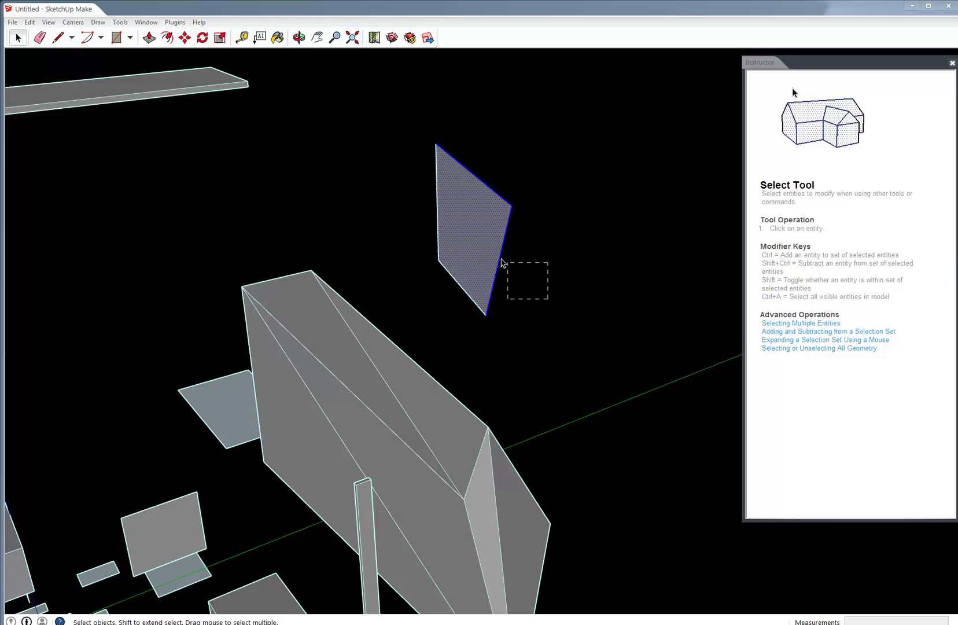
pyautogui.moveTo(501, 259); pyautogui.dragTo(496, 254)
pyautogui.scroll(-3, 407, 181)
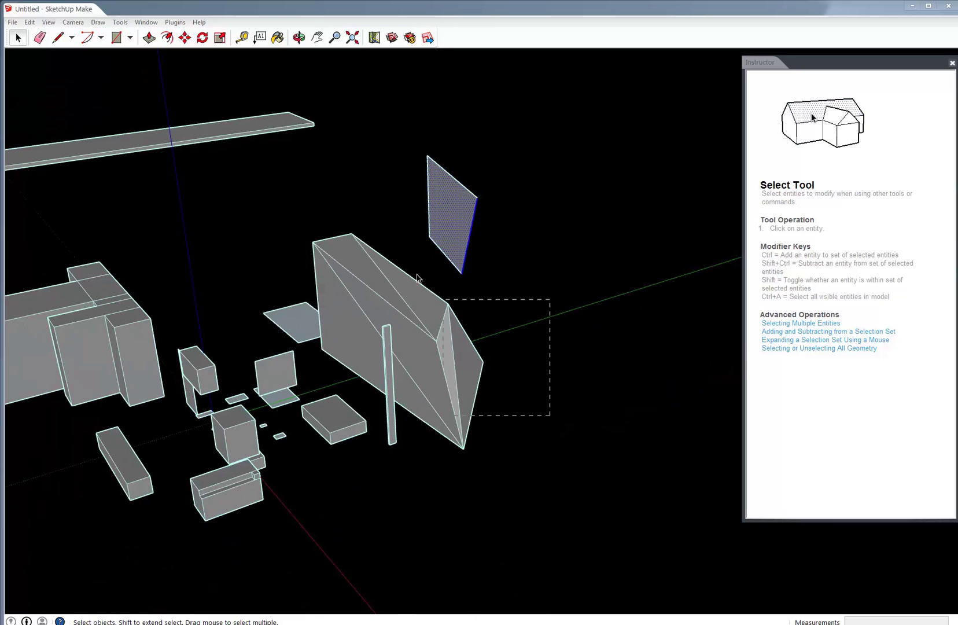
pyautogui.moveTo(418, 278); pyautogui.dragTo(418, 278)
pyautogui.moveTo(580, 416); pyautogui.dragTo(447, 219)
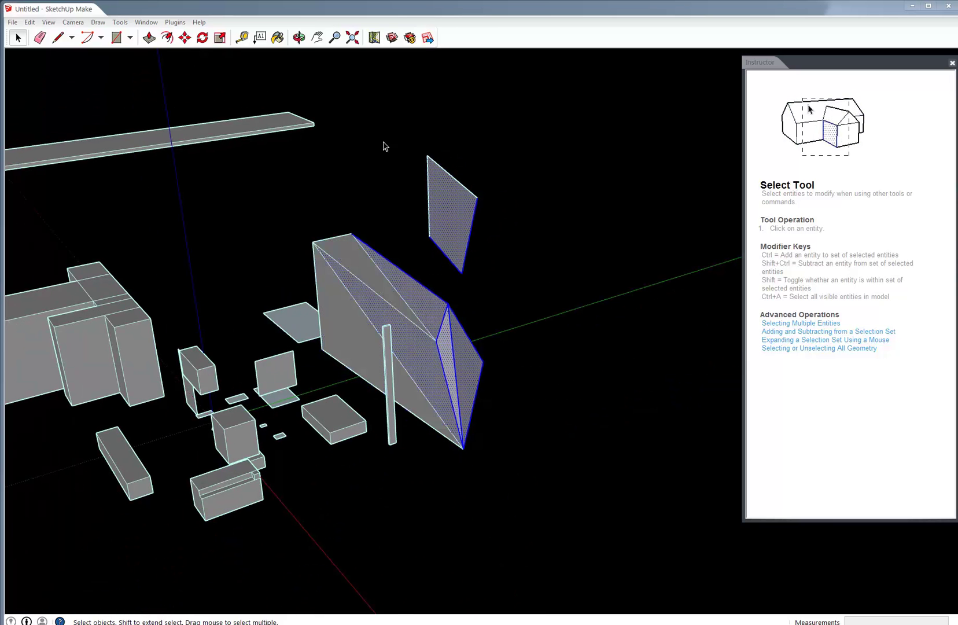
pyautogui.moveTo(384, 147); pyautogui.dragTo(551, 411)
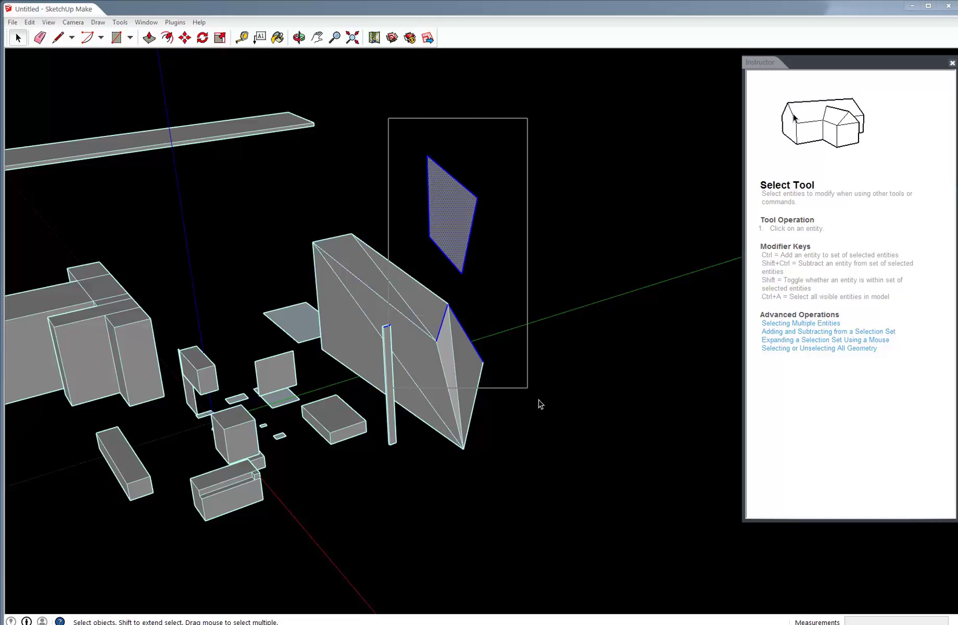
pyautogui.click(507, 284)
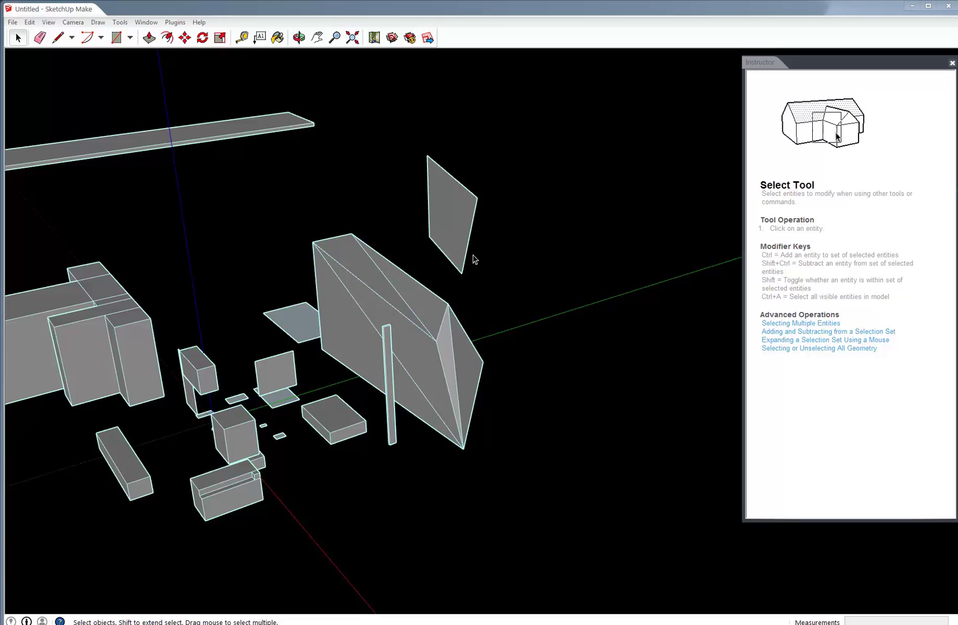
# Select the whole freestanding upright face and place a copy of it beyond the large block's narrow end.
pyautogui.moveTo(452, 195); pyautogui.dragTo(545, 313)
pyautogui.moveTo(546, 313); pyautogui.dragTo(470, 277, button='middle')
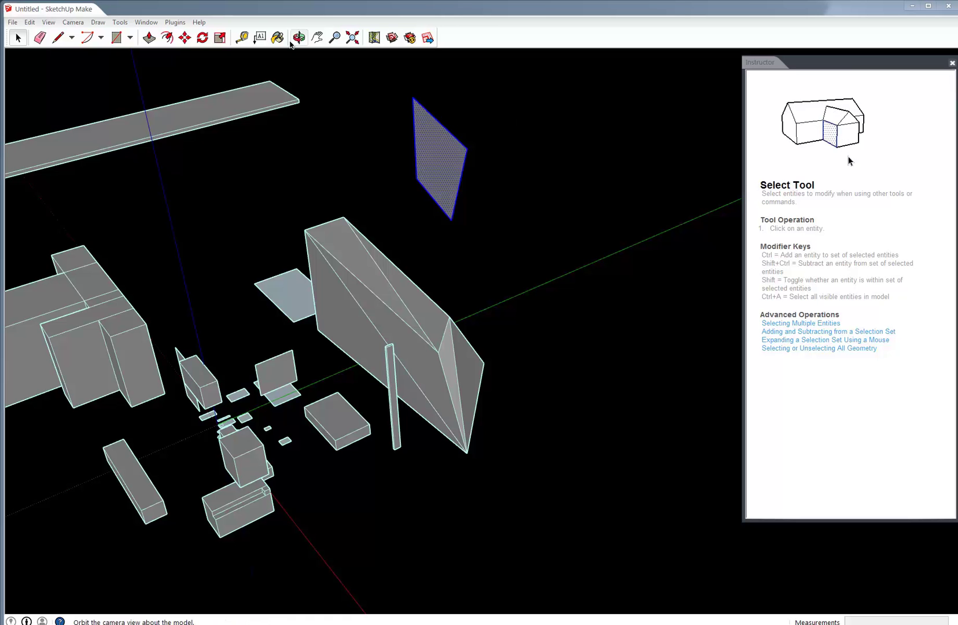
pyautogui.click(184, 38)
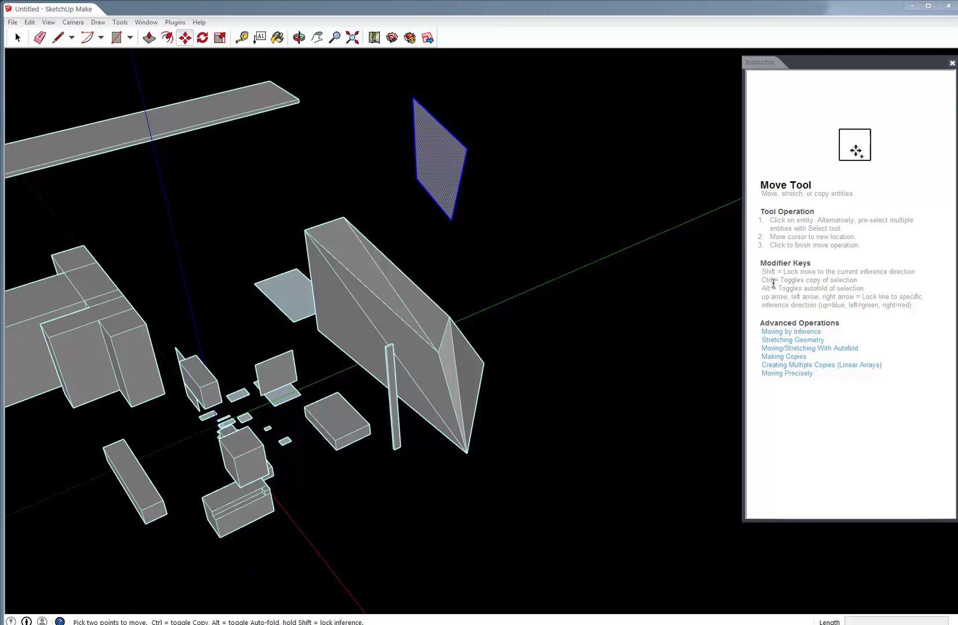
pyautogui.click(446, 201)
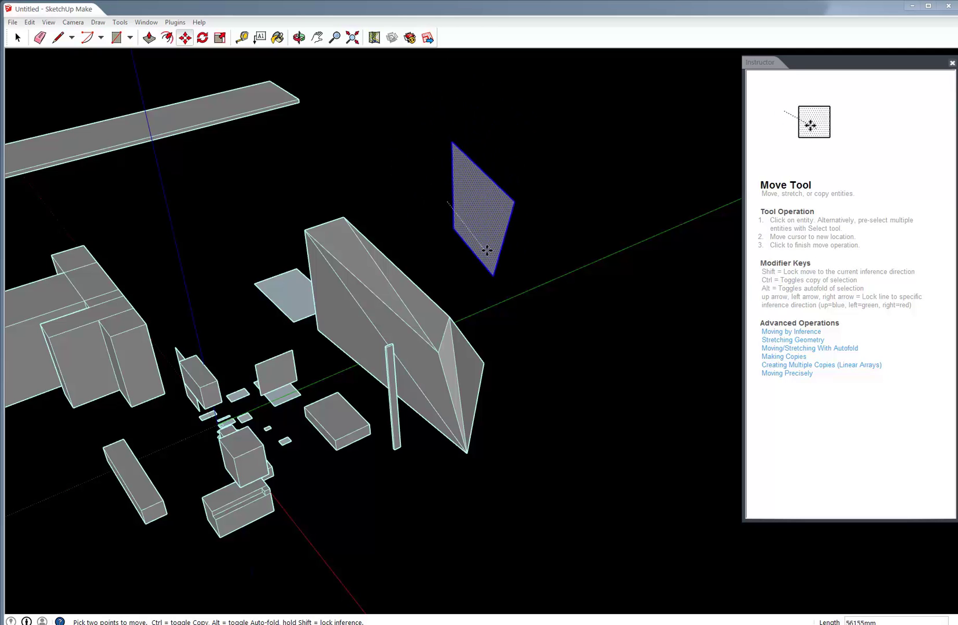
pyautogui.press('ctrl')
pyautogui.click(567, 268)
# Place further copies of the upright face side by side beyond the large block with the Move tool.
pyautogui.click(567, 267)
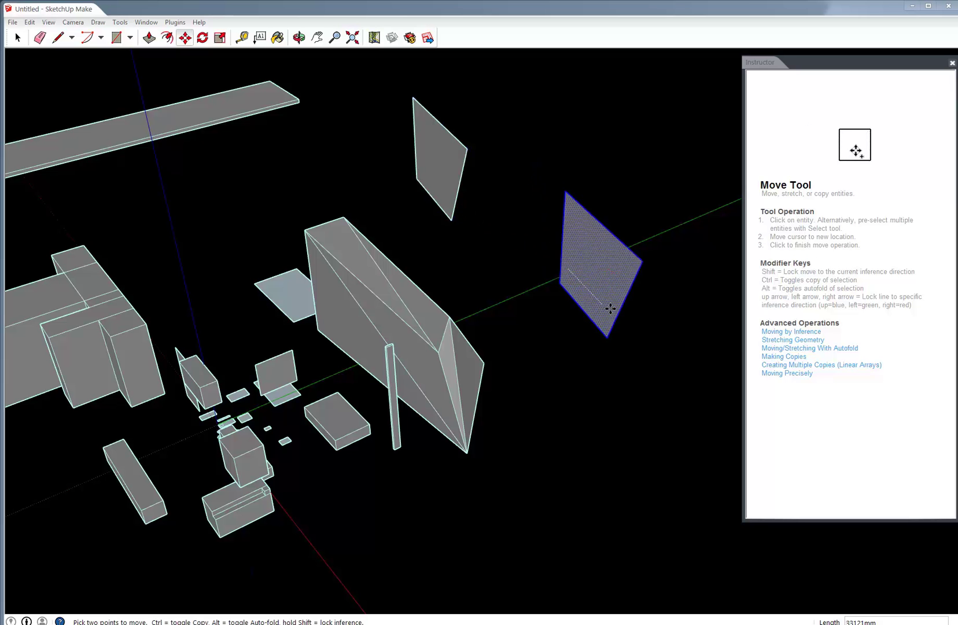
pyautogui.press('ctrl')
pyautogui.click(629, 265)
pyautogui.click(631, 265)
pyautogui.press('ctrl')
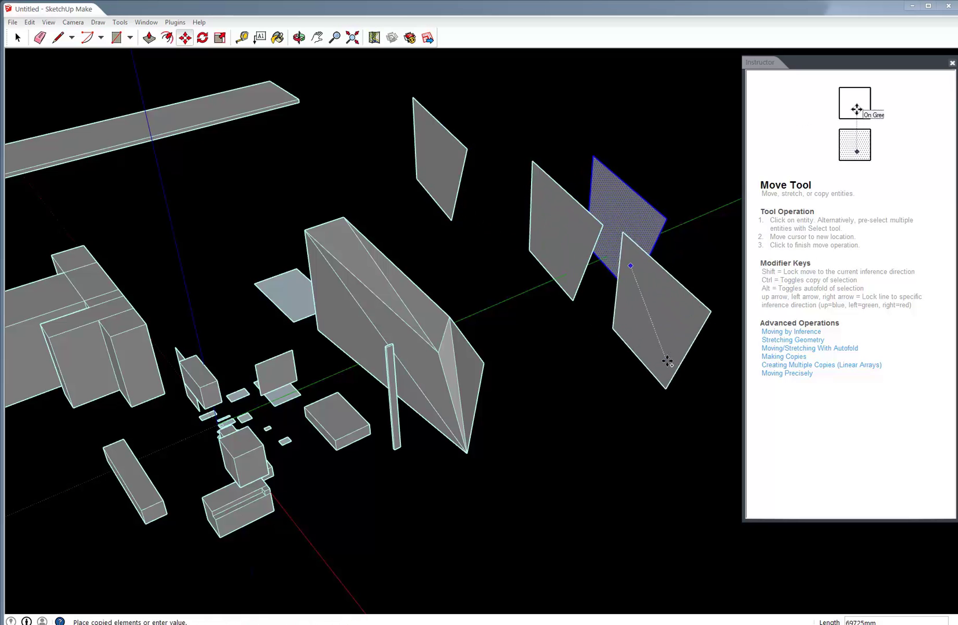
pyautogui.click(667, 361)
pyautogui.click(664, 357)
pyautogui.press('ctrl')
pyautogui.click(609, 385)
pyautogui.moveTo(535, 337); pyautogui.dragTo(529, 370, button='middle')
pyautogui.scroll(-6, 368, 316)
pyautogui.moveTo(492, 328); pyautogui.dragTo(553, 293, button='middle')
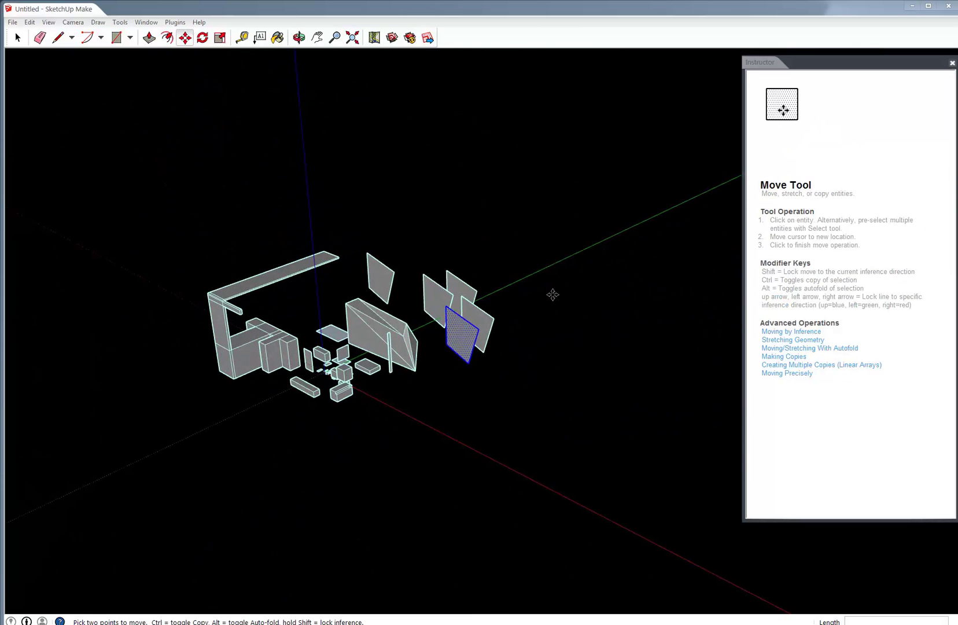
# Paste four more copies of the upright face in front of the existing ones.
pyautogui.hotkey('ctrl', 'v')
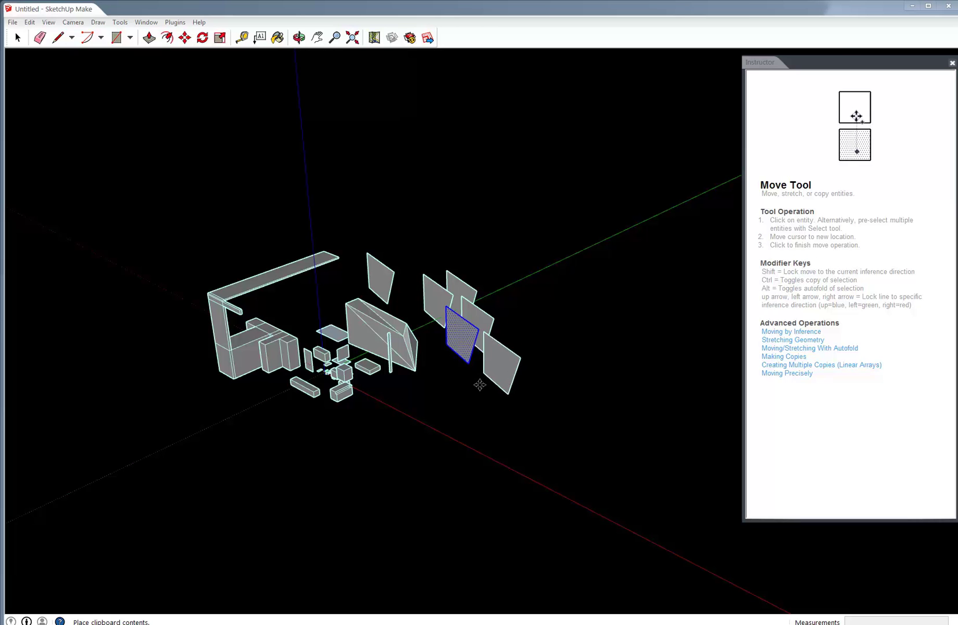
pyautogui.click(493, 377)
pyautogui.hotkey('ctrl', 'v')
pyautogui.click(490, 398)
pyautogui.hotkey('ctrl', 'v')
pyautogui.click(466, 409)
pyautogui.hotkey('ctrl', 'v')
pyautogui.click(538, 438)
# Copy the last pasted upright face three times in a row, placing each copy farther out.
pyautogui.moveTo(566, 421); pyautogui.dragTo(540, 416, button='middle')
pyautogui.keyDown('ctrl'); pyautogui.click(556, 413); pyautogui.keyUp('ctrl')
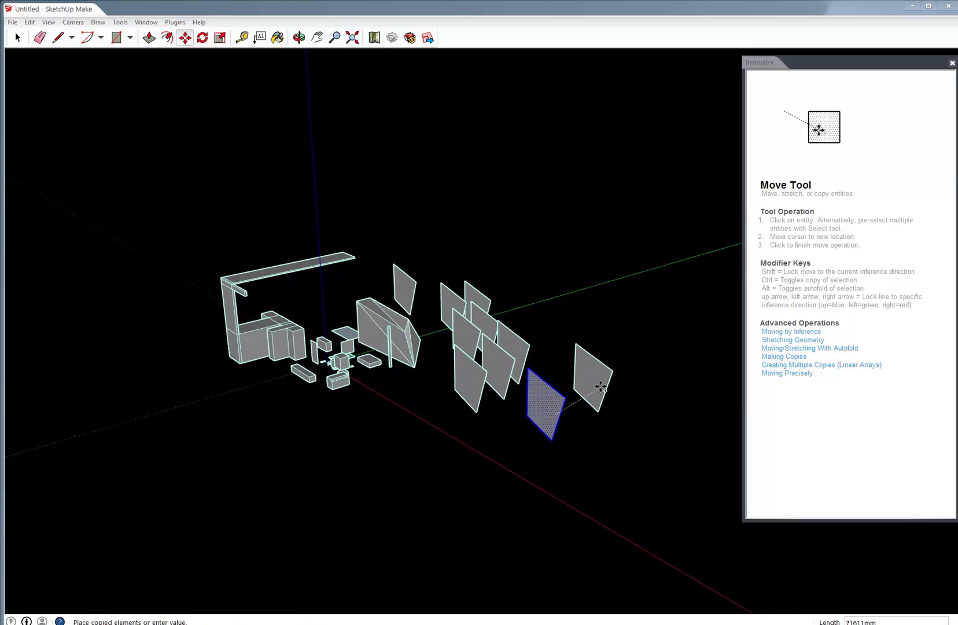
pyautogui.click(604, 386)
pyautogui.keyDown('ctrl'); pyautogui.click(606, 384); pyautogui.keyUp('ctrl')
pyautogui.click(639, 374)
pyautogui.keyDown('ctrl'); pyautogui.click(639, 373); pyautogui.keyUp('ctrl')
pyautogui.click(667, 369)
# Delete all the copied upright faces with selection boxes, keeping only the original freestanding face.
pyautogui.moveTo(629, 366); pyautogui.dragTo(678, 449, button='middle')
pyautogui.press('space')
pyautogui.moveTo(505, 264); pyautogui.dragTo(498, 250)
pyautogui.press('Delete')
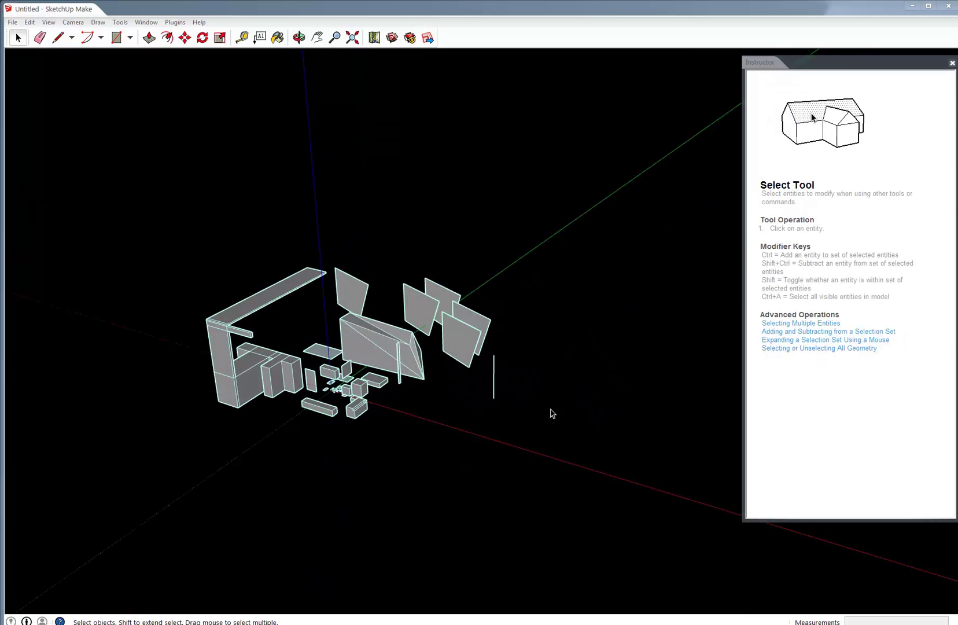
pyautogui.moveTo(464, 288); pyautogui.dragTo(438, 253)
pyautogui.press('Delete')
pyautogui.moveTo(552, 333); pyautogui.dragTo(494, 343, button='middle')
pyautogui.moveTo(514, 352); pyautogui.dragTo(452, 270)
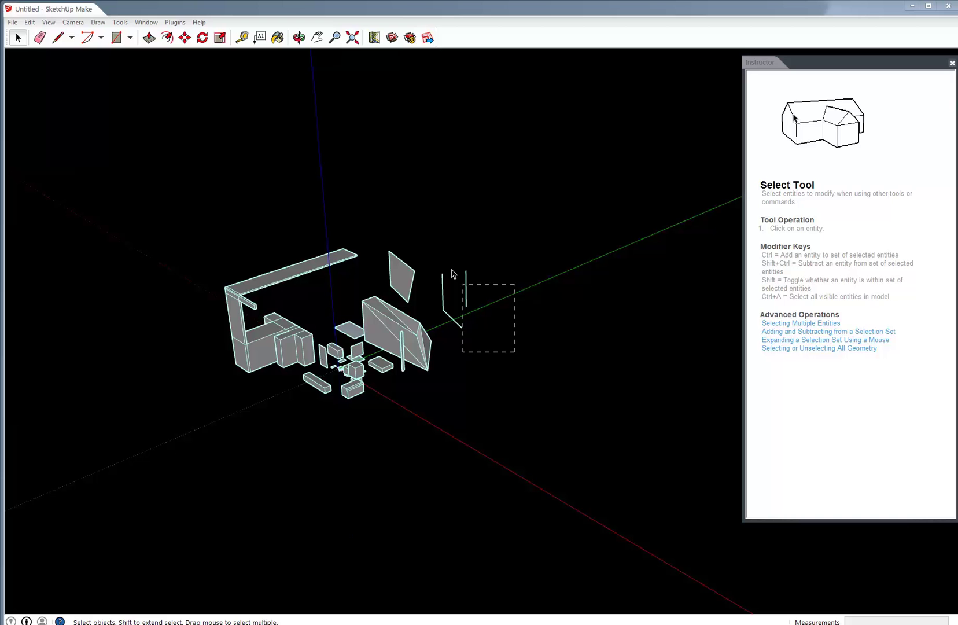
# Practise selecting single edges and the surface of the upright face, and select the face together with its bounding edges.
pyautogui.moveTo(418, 330)
pyautogui.mouseDown(button='middle')
pyautogui.moveTo(393, 315)
pyautogui.moveTo(410, 324)
pyautogui.mouseUp(button='middle')
pyautogui.scroll(3, 397, 229)
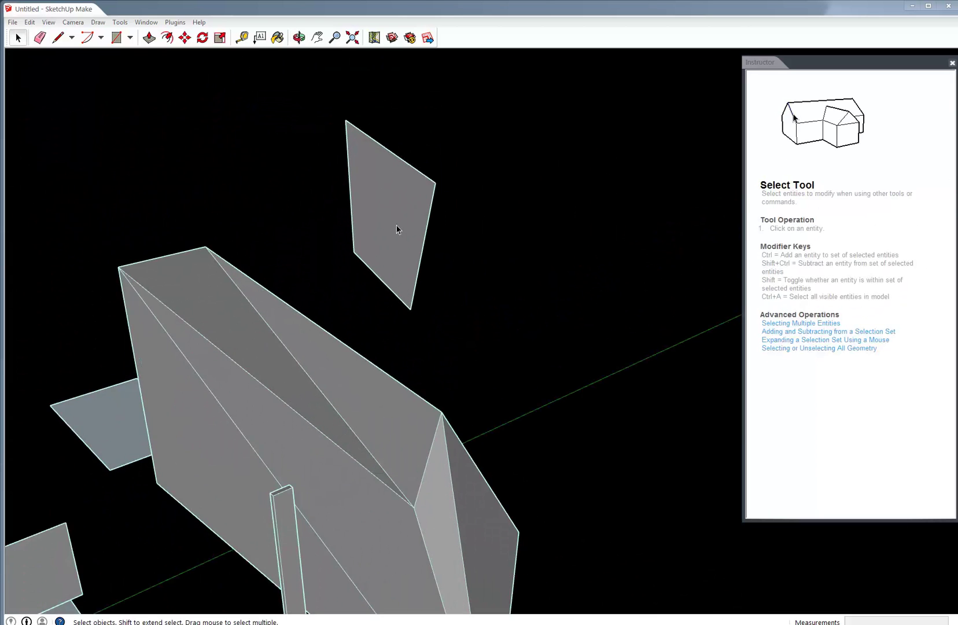
pyautogui.click(426, 237)
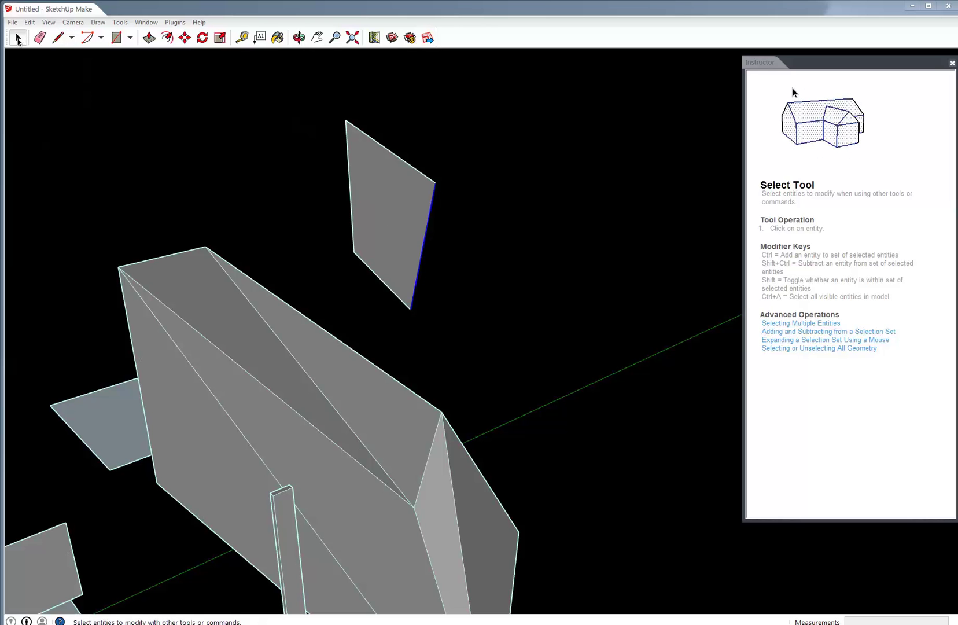
pyautogui.click(374, 200)
pyautogui.click(413, 169)
pyautogui.click(350, 184)
pyautogui.click(425, 239)
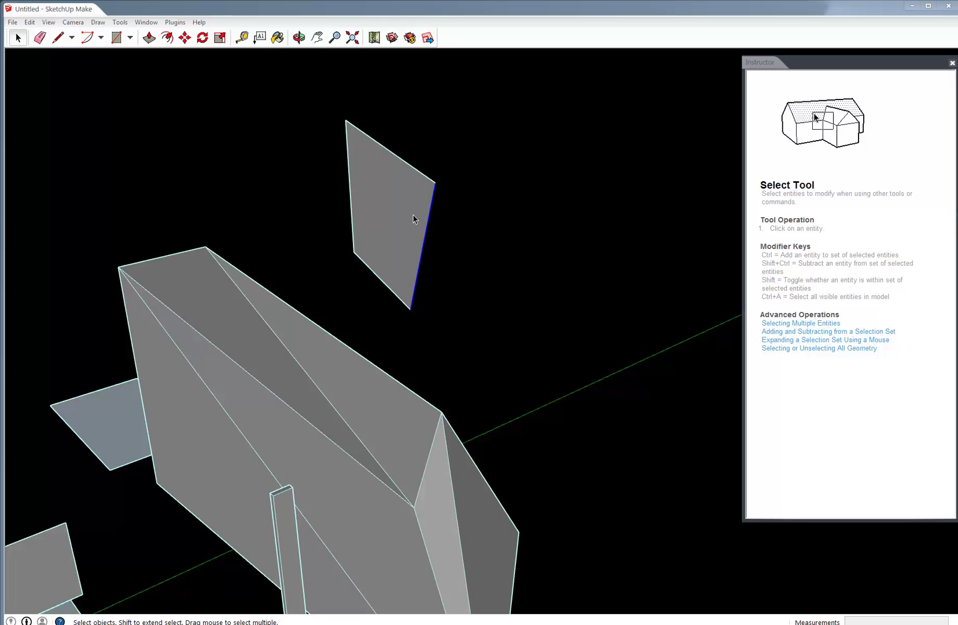
pyautogui.doubleClick(399, 240)
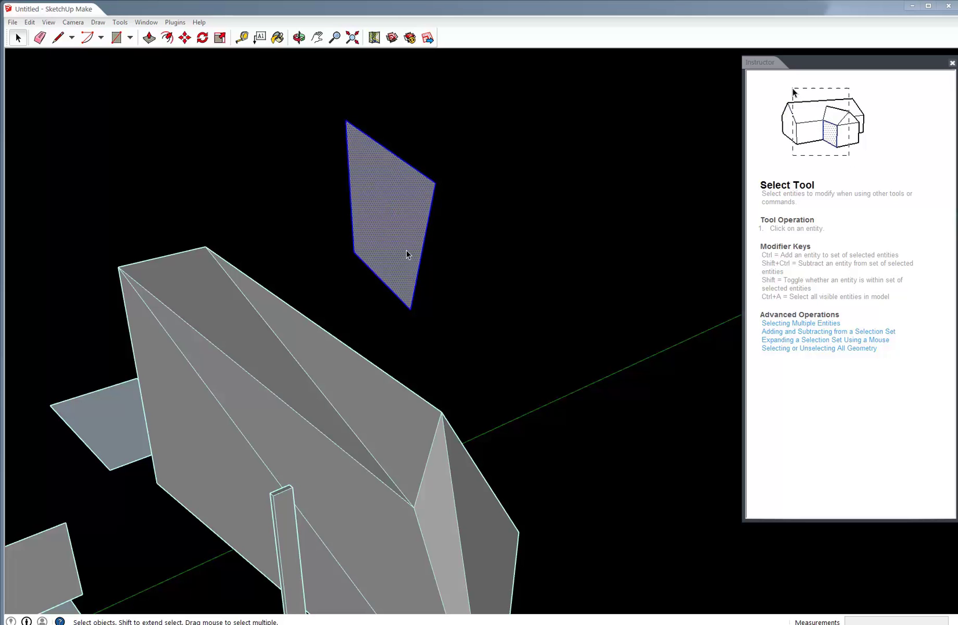
# Practise selecting the large block's narrow end face alone, with its bounding edges, and with all connected geometry.
pyautogui.scroll(-4, 394, 208)
pyautogui.scroll(5, 405, 305)
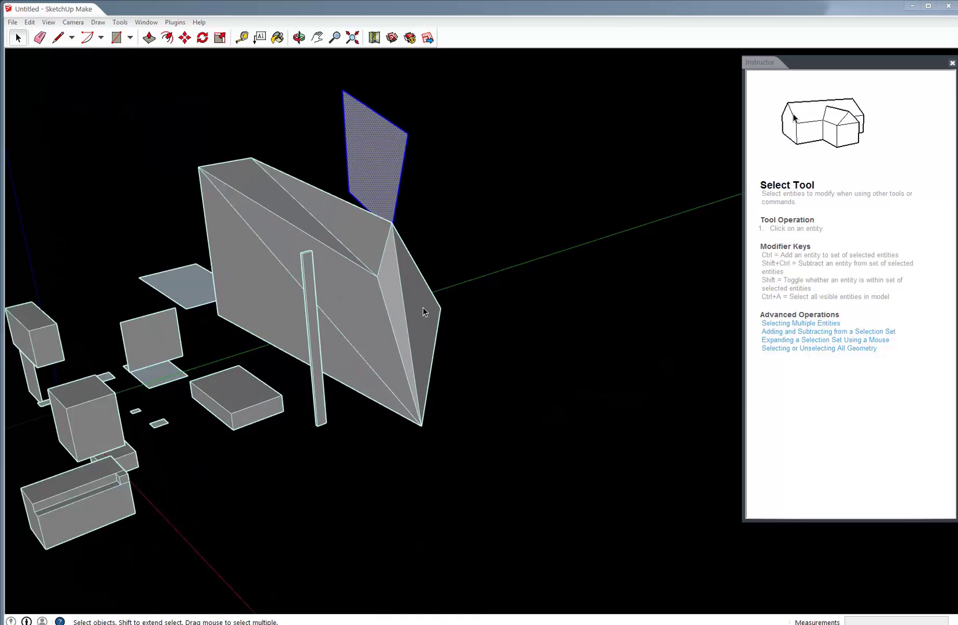
pyautogui.doubleClick(431, 333)
pyautogui.moveTo(432, 328); pyautogui.dragTo(368, 346, button='middle')
pyautogui.click(443, 327)
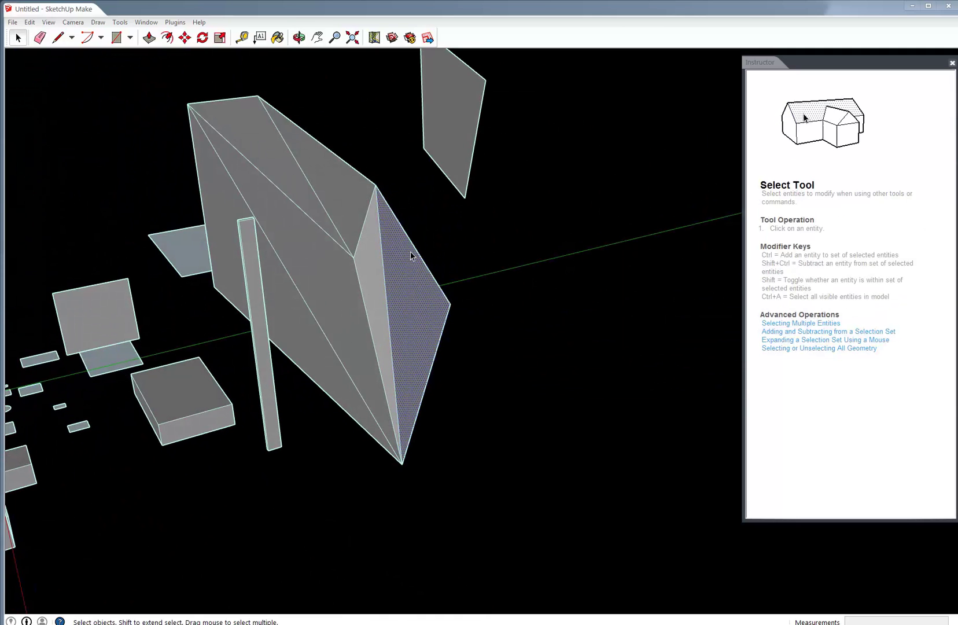
pyautogui.doubleClick(399, 276)
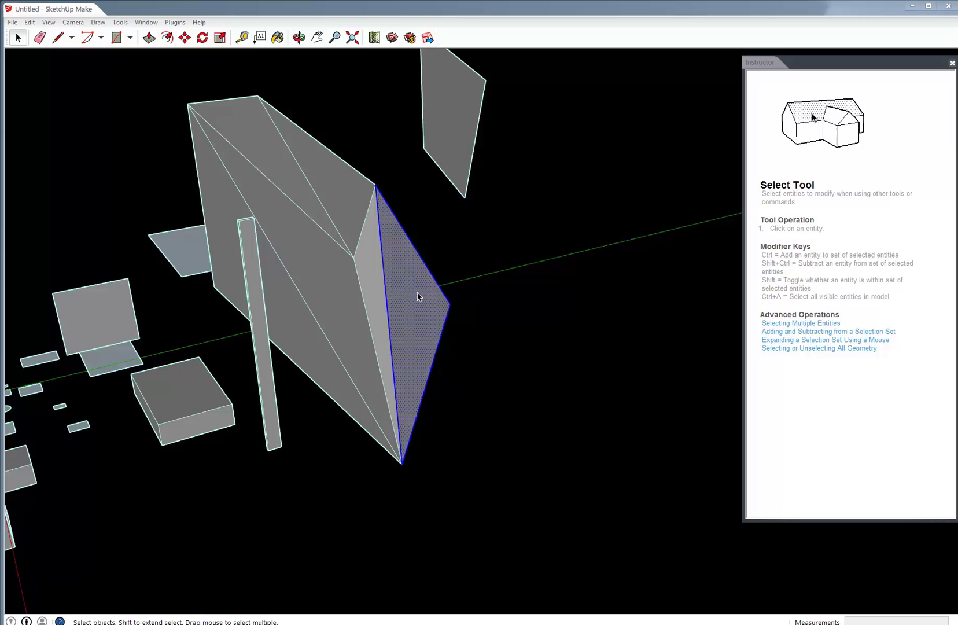
pyautogui.moveTo(416, 295)
pyautogui.mouseDown(button='middle')
pyautogui.moveTo(150, 206)
pyautogui.moveTo(496, 295)
pyautogui.moveTo(429, 289)
pyautogui.mouseUp(button='middle')
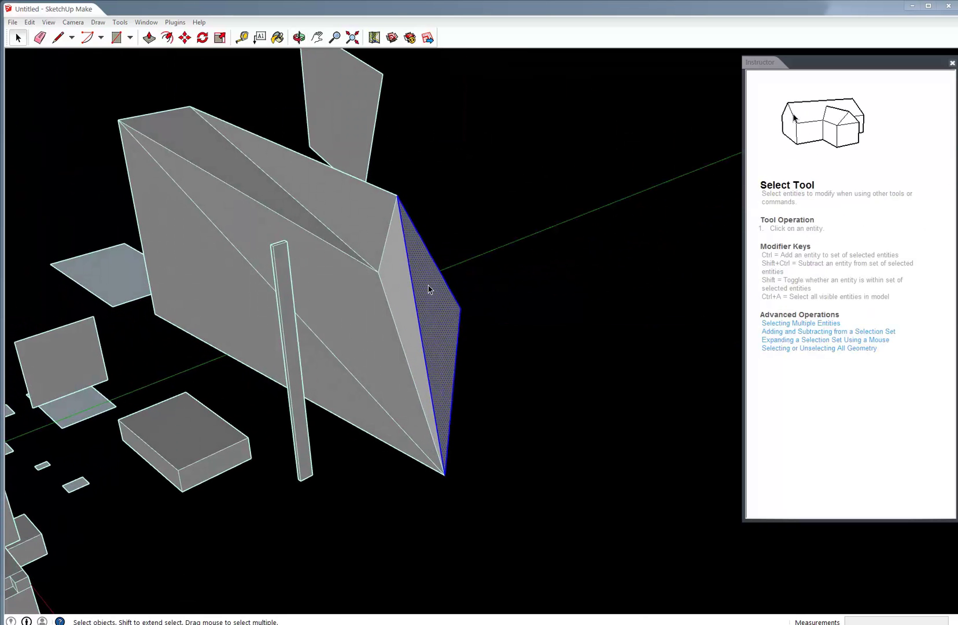
pyautogui.tripleClick(428, 290)
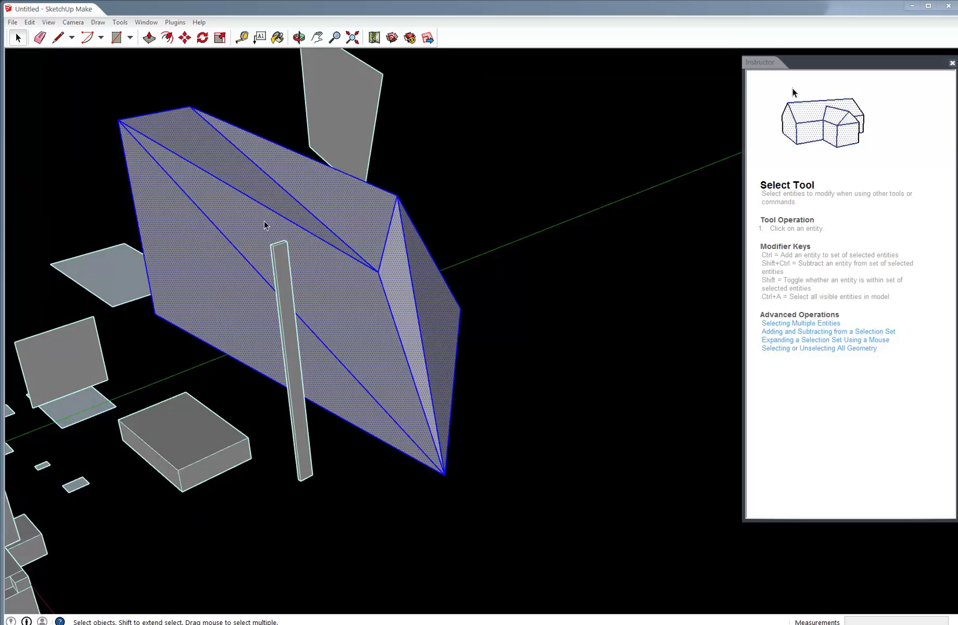
# Select individual faces of the connected block structure below the long overhanging slab, one at a time.
pyautogui.scroll(-10, 440, 304)
pyautogui.click(236, 300)
pyautogui.scroll(3, 244, 314)
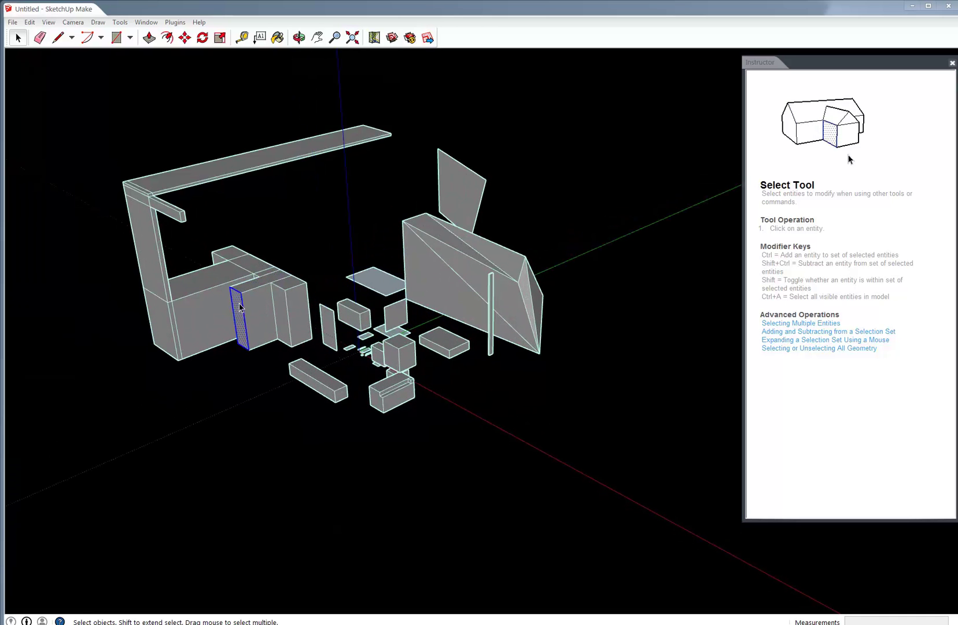
pyautogui.click(257, 308)
pyautogui.click(297, 315)
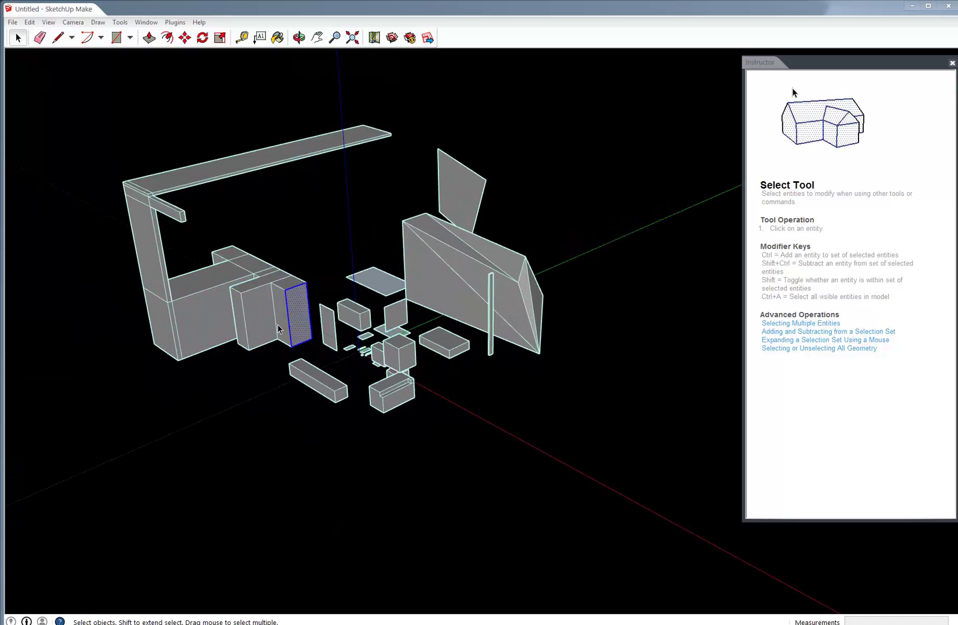
# Select the whole connected structure with the long overhanging slab and place a copy of it beside the original.
pyautogui.tripleClick(293, 306)
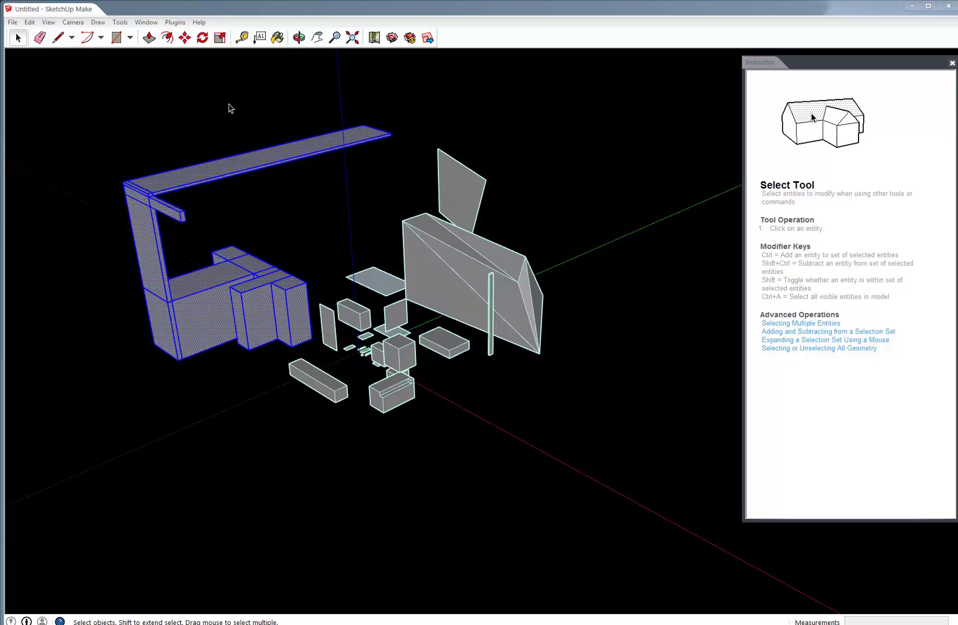
pyautogui.moveTo(399, 180); pyautogui.dragTo(265, 269, button='middle')
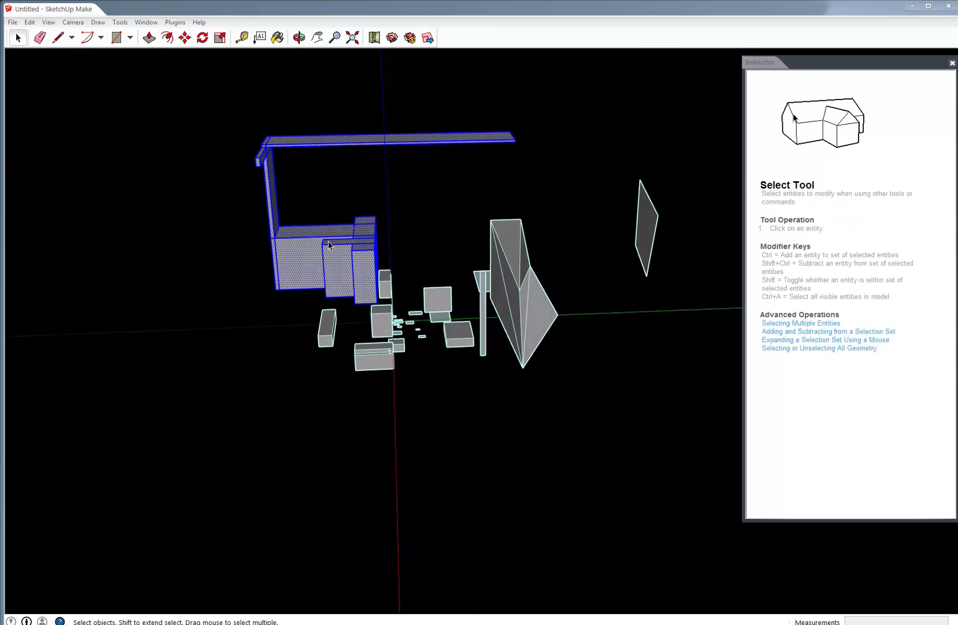
pyautogui.press('m')
pyautogui.scroll(-4, 318, 252)
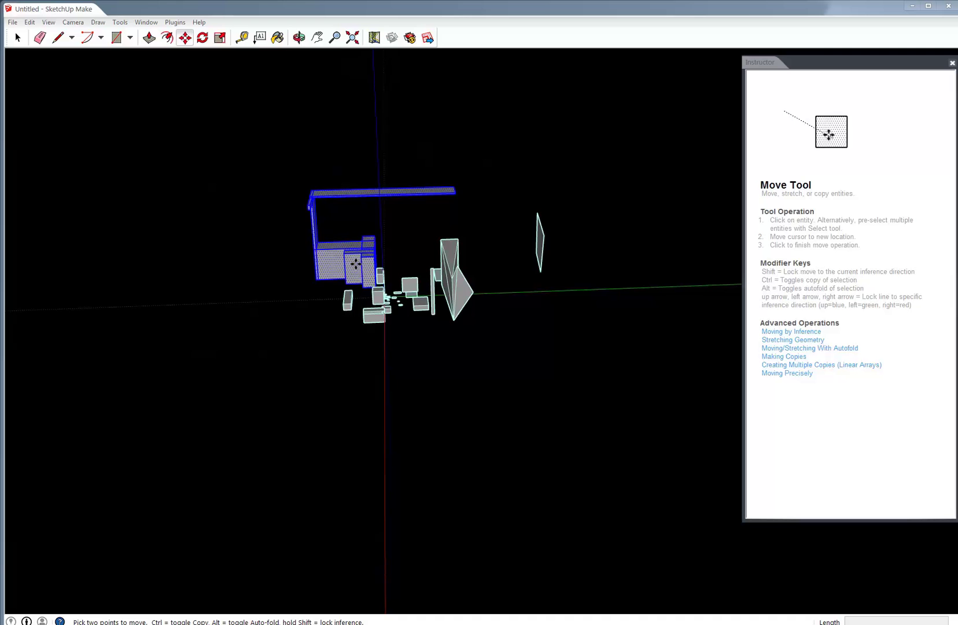
pyautogui.click(314, 251)
pyautogui.press('ctrl')
pyautogui.click(179, 286)
pyautogui.moveTo(382, 301); pyautogui.dragTo(368, 366, button='middle')
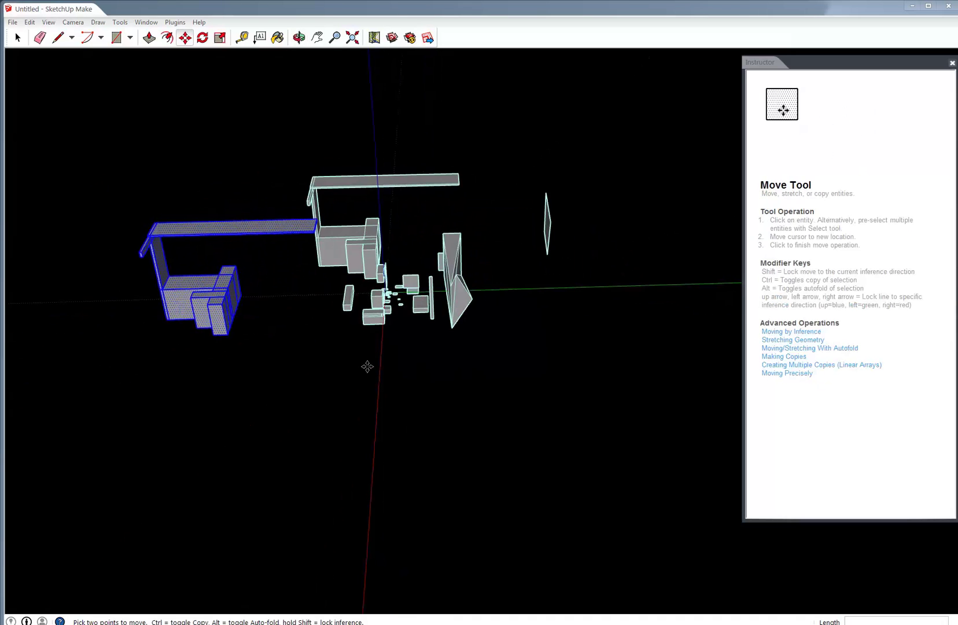
# Copy the whole large folded block next to the copied structure, and place a second copy farther out in front.
pyautogui.press('space')
pyautogui.click(462, 298)
pyautogui.press('m')
pyautogui.click(461, 298)
pyautogui.press('ctrl')
pyautogui.click(248, 383)
pyautogui.moveTo(247, 383); pyautogui.dragTo(255, 354, button='middle')
pyautogui.click(255, 354)
pyautogui.click(434, 463)
pyautogui.moveTo(434, 463); pyautogui.dragTo(231, 346, button='middle')
pyautogui.scroll(6, 385, 316)
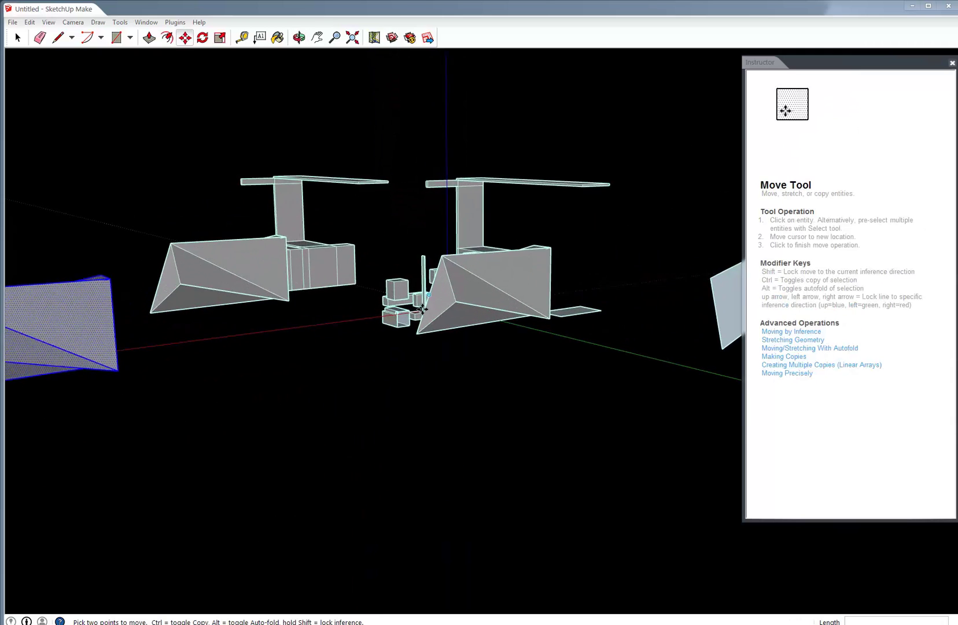
# Window-select the cluster of small blocks near the origin and place a copy of it in front along the red axis.
pyautogui.moveTo(385, 317); pyautogui.dragTo(513, 399, button='middle')
pyautogui.press('space')
pyautogui.moveTo(323, 228); pyautogui.dragTo(555, 497)
pyautogui.moveTo(555, 498); pyautogui.dragTo(549, 304, button='middle')
pyautogui.scroll(-2, 542, 311)
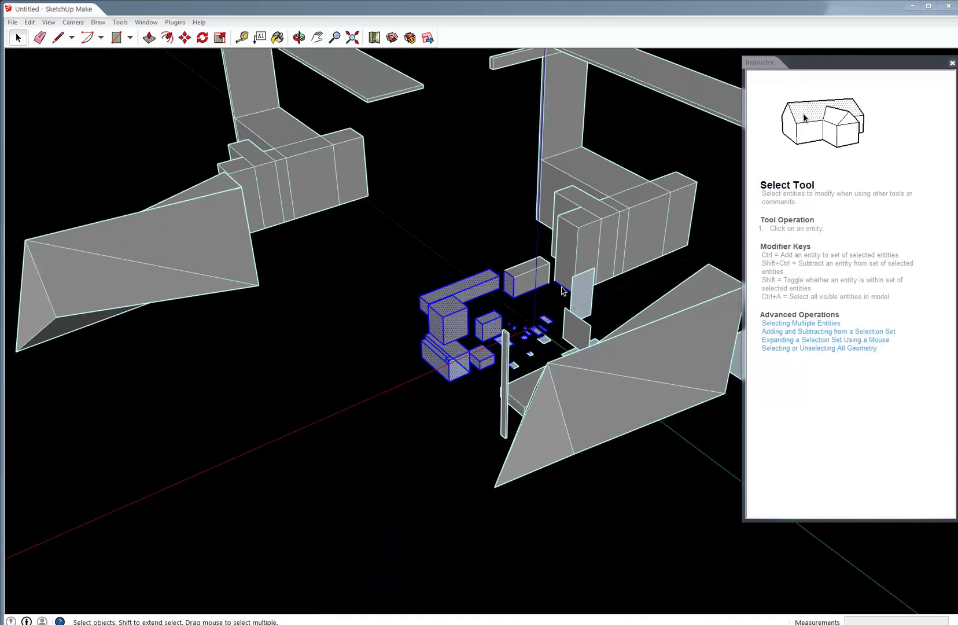
pyautogui.scroll(-4, 518, 298)
pyautogui.press('m')
pyautogui.click(517, 312)
pyautogui.press('ctrl')
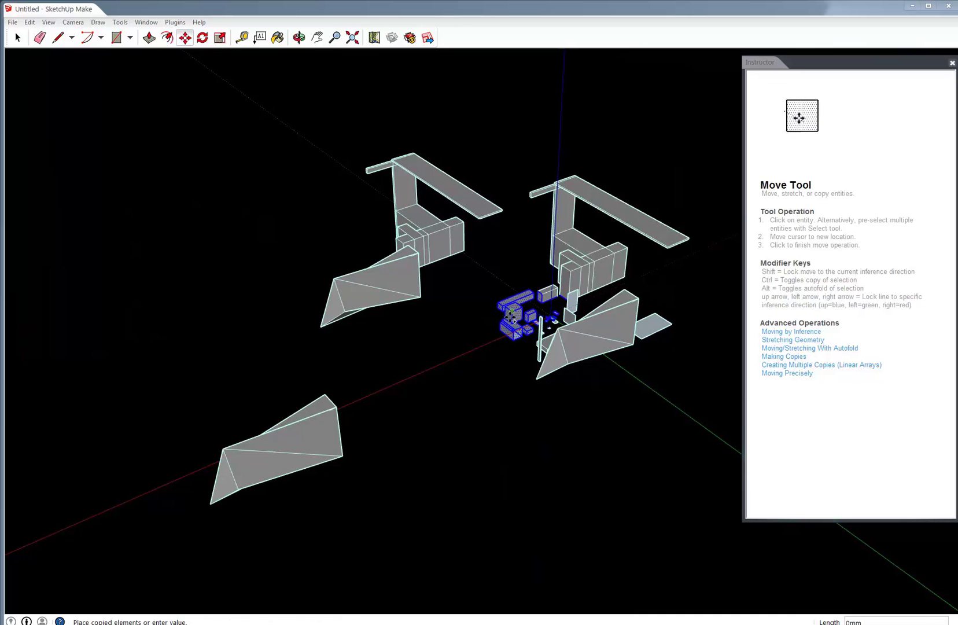
pyautogui.click(426, 370)
# Copy the duplicated cluster of small blocks upward so that it floats above the structures.
pyautogui.click(427, 370)
pyautogui.moveTo(431, 414); pyautogui.dragTo(440, 405, button='middle')
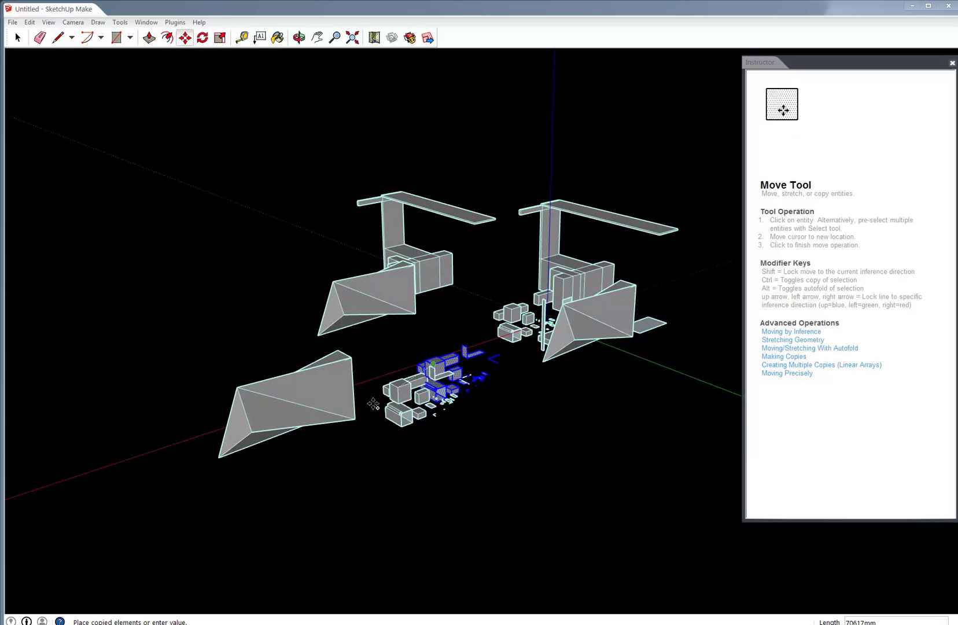
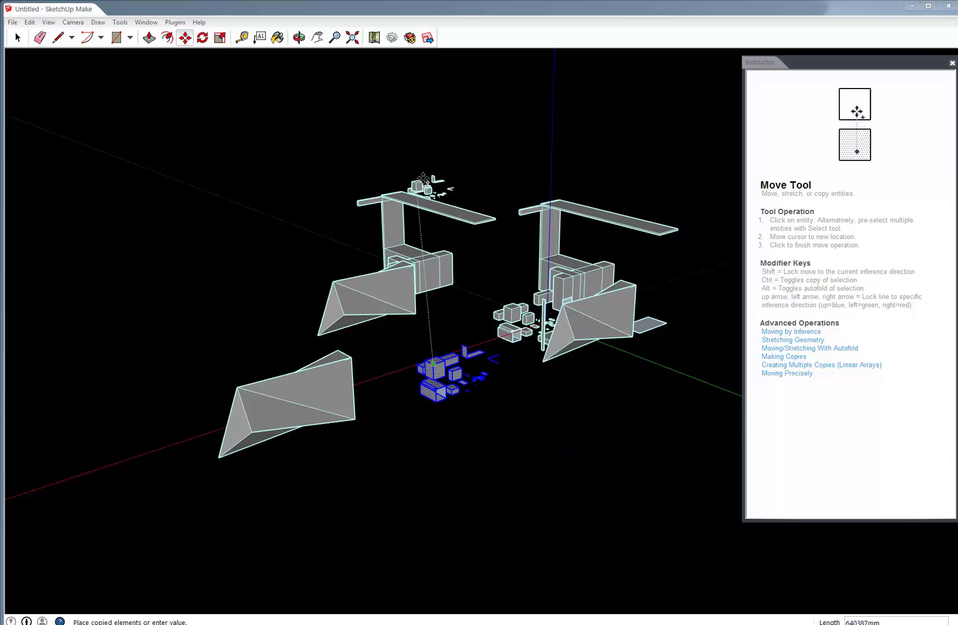
pyautogui.click(431, 132)
pyautogui.moveTo(451, 234); pyautogui.dragTo(433, 224, button='middle')
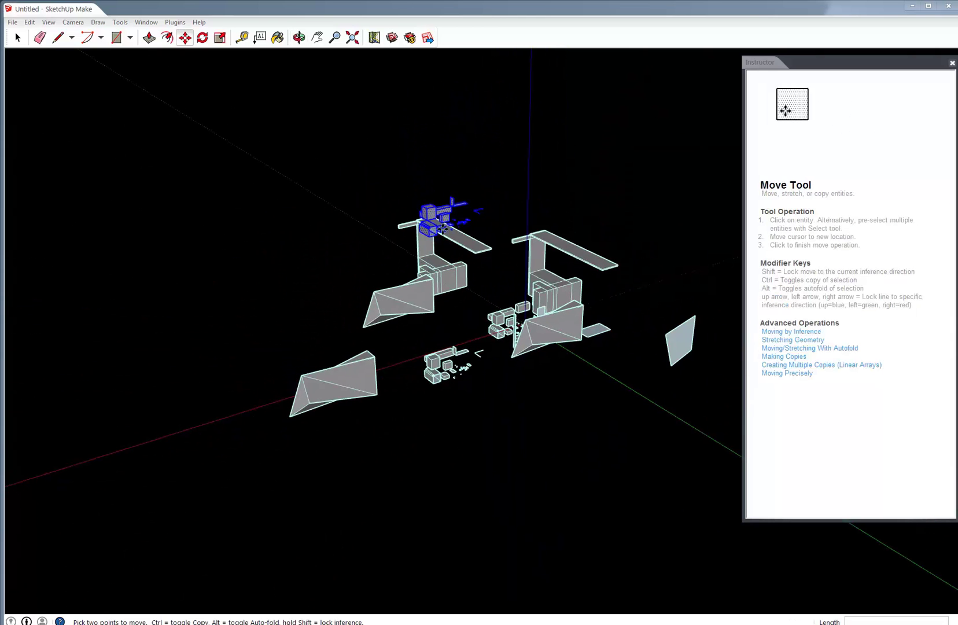
# Copy the floating cluster of small blocks downward to a height between it and the cluster below.
pyautogui.click(435, 225)
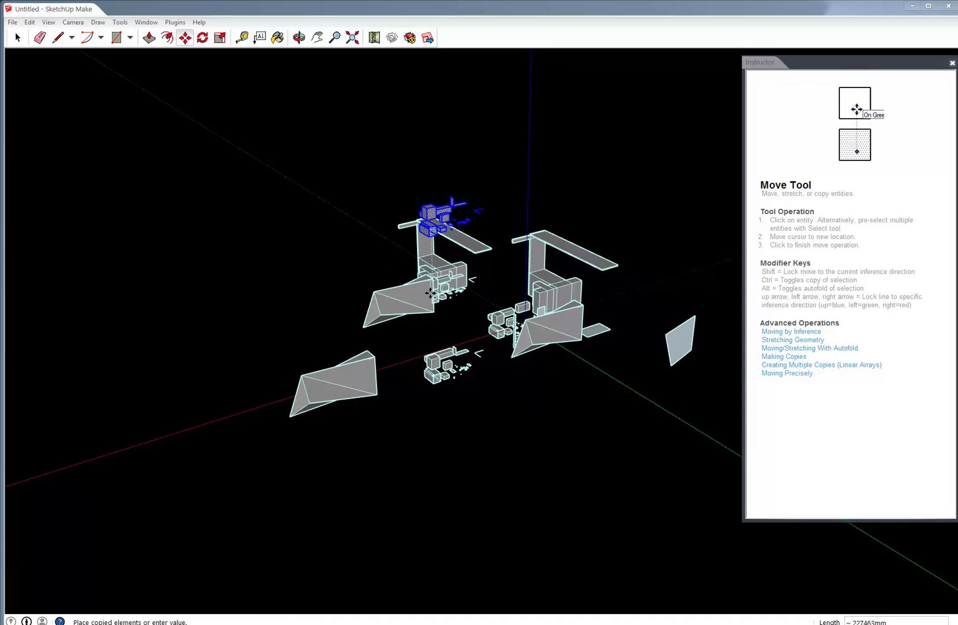
pyautogui.press('o')
pyautogui.moveTo(446, 295); pyautogui.dragTo(450, 334)
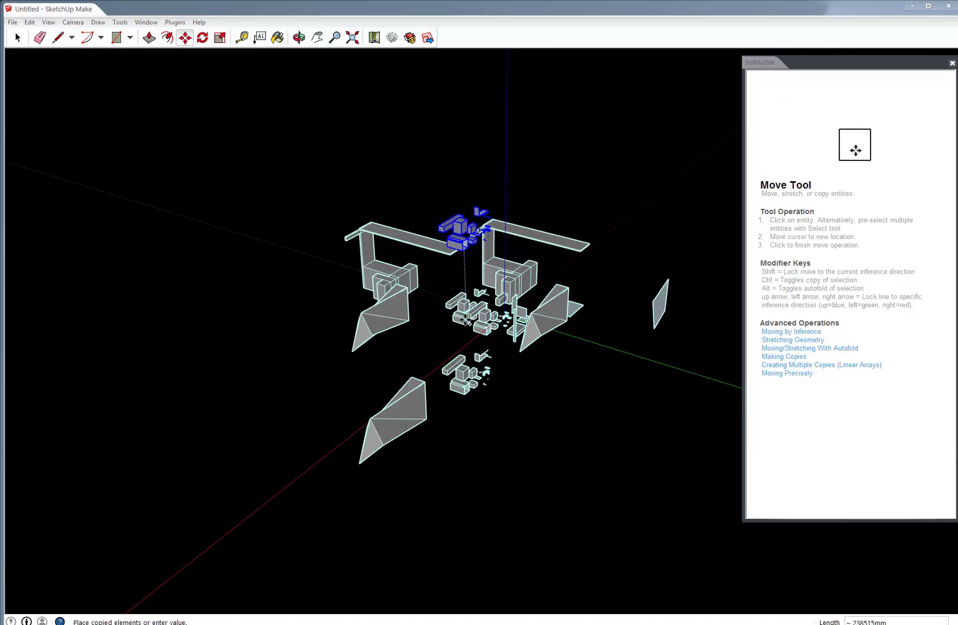
pyautogui.click(467, 333)
pyautogui.moveTo(468, 333); pyautogui.dragTo(654, 309, button='middle')
pyautogui.scroll(-2, 482, 372)
pyautogui.scroll(5, 617, 314)
pyautogui.moveTo(569, 331); pyautogui.dragTo(423, 288, button='middle')
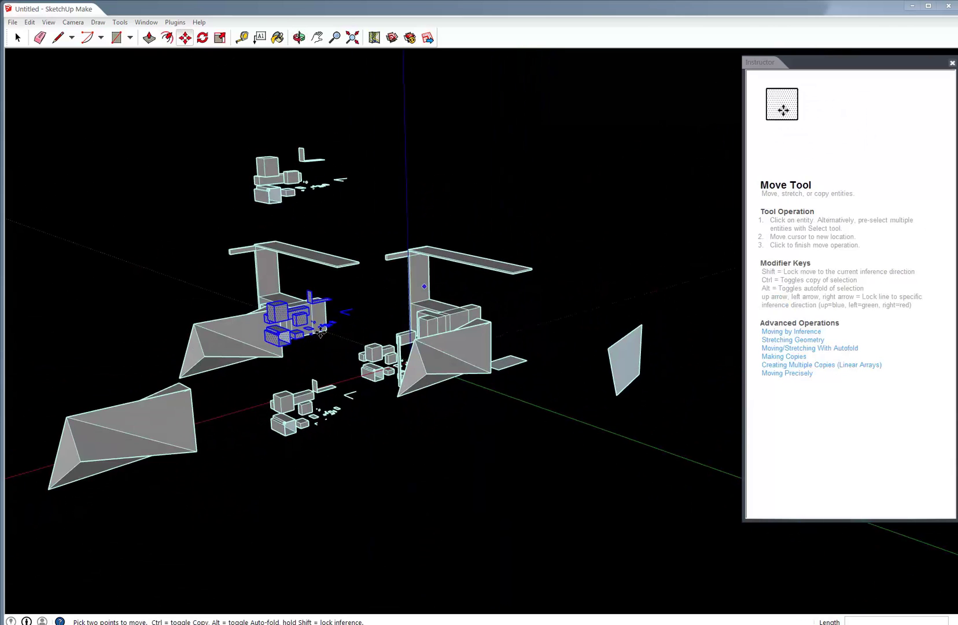
pyautogui.moveTo(296, 311); pyautogui.dragTo(463, 334, button='middle')
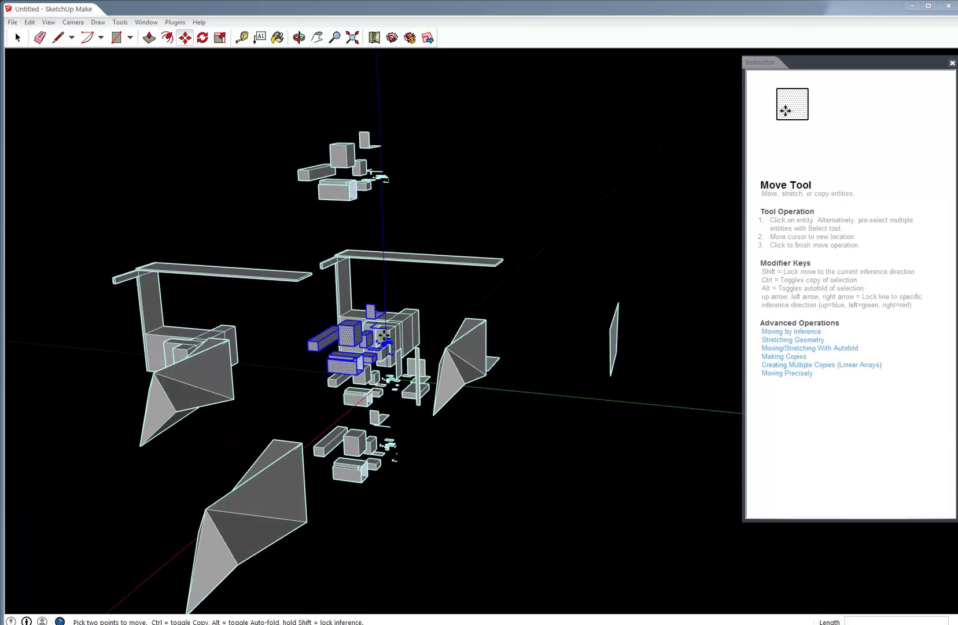
# Select the whole copied folded block in front of the copied structure.
pyautogui.press('space')
pyautogui.click(212, 431)
pyautogui.tripleClick(194, 400)
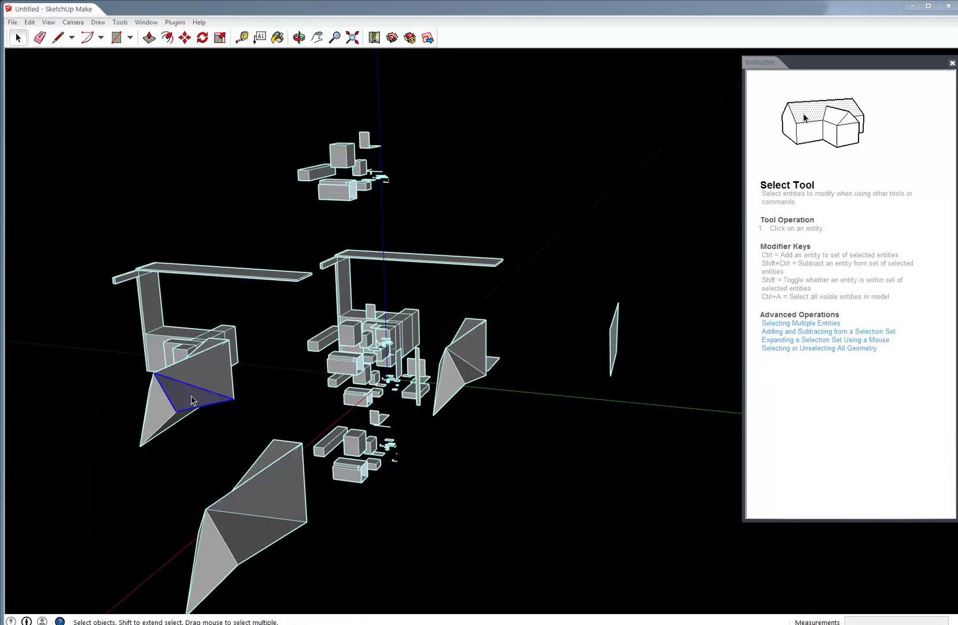
# Select all connected geometry of the large foreground wedge, and that of the wedge beside the green axis.
pyautogui.tripleClick(269, 501)
pyautogui.tripleClick(454, 386)
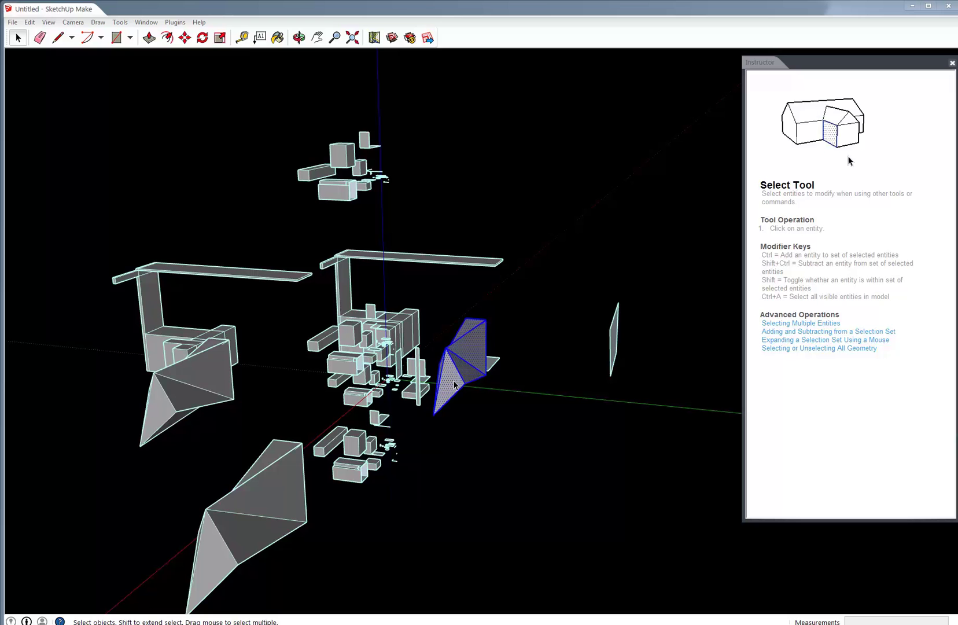
pyautogui.scroll(-3, 474, 373)
pyautogui.scroll(3, 360, 425)
# Offset the edges of the foreground wedge's front triangular face inward by about 1970 mm.
pyautogui.moveTo(359, 425); pyautogui.dragTo(471, 374, button='middle')
pyautogui.scroll(3, 451, 392)
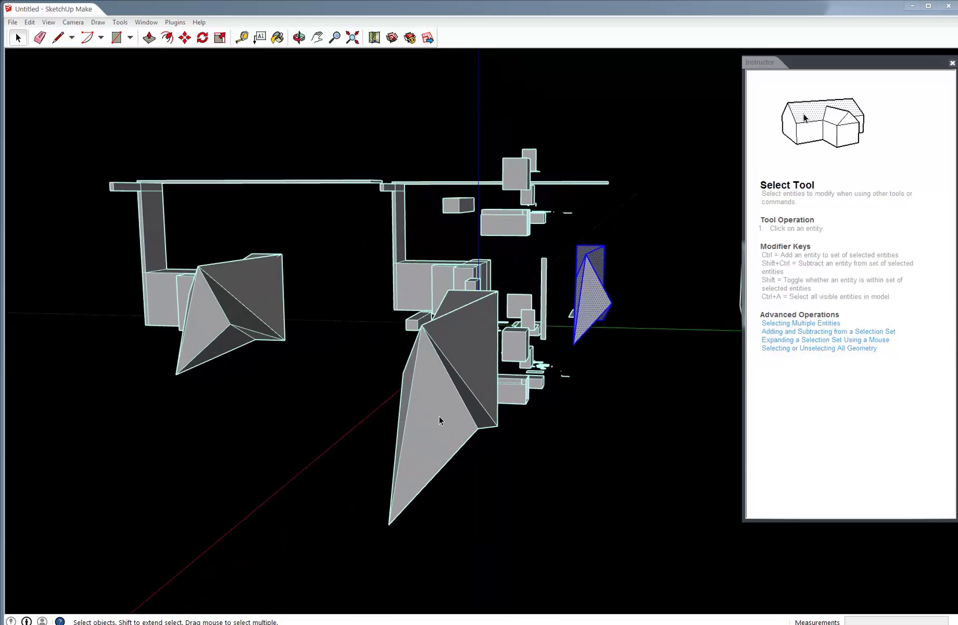
pyautogui.press('f')
pyautogui.click(428, 417)
pyautogui.click(457, 420)
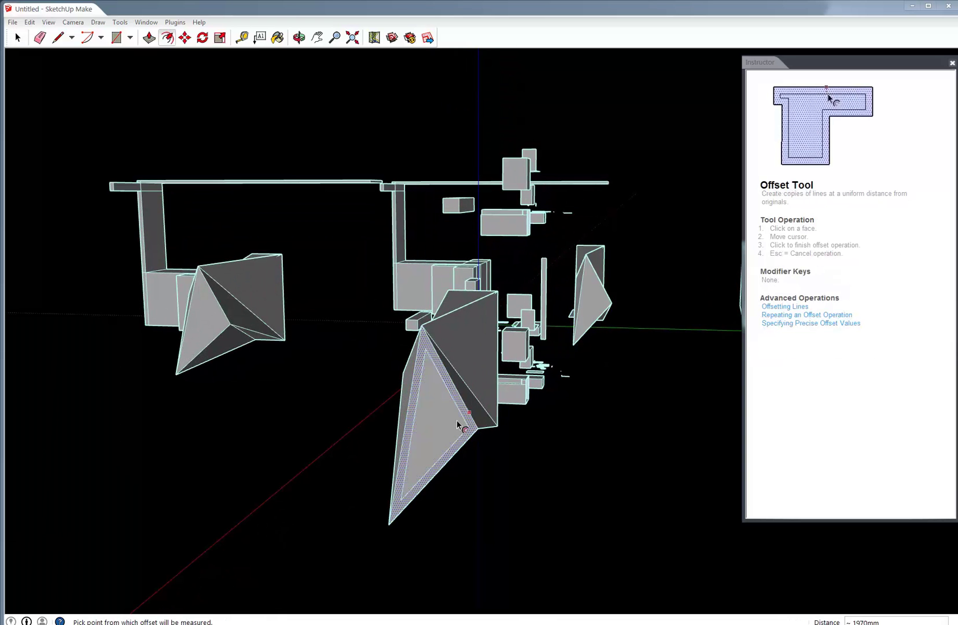
pyautogui.press('space')
pyautogui.press('p')
# Turn the wedge in front of the crane-like shape into a component named SpaceShip1, leaving its type undefined.
pyautogui.moveTo(430, 419)
pyautogui.mouseDown(button='middle')
pyautogui.moveTo(223, 333)
pyautogui.moveTo(400, 404)
pyautogui.moveTo(284, 330)
pyautogui.mouseUp(button='middle')
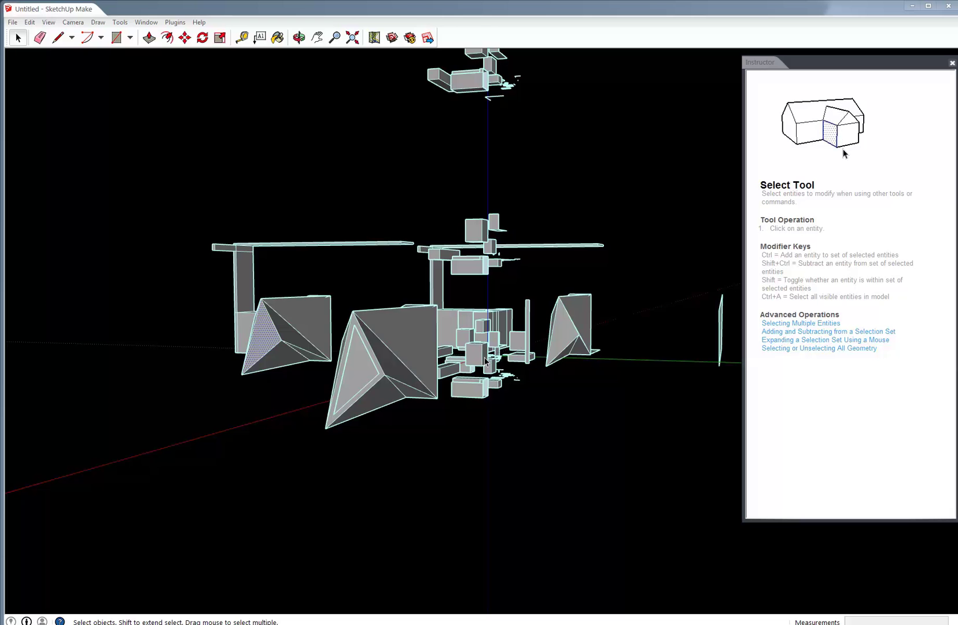
pyautogui.moveTo(381, 366)
pyautogui.mouseDown(button='middle')
pyautogui.moveTo(361, 391)
pyautogui.moveTo(355, 359)
pyautogui.moveTo(575, 404)
pyautogui.moveTo(395, 402)
pyautogui.moveTo(385, 381)
pyautogui.mouseUp(button='middle')
pyautogui.click(381, 382)
pyautogui.moveTo(402, 308); pyautogui.dragTo(470, 388, button='middle')
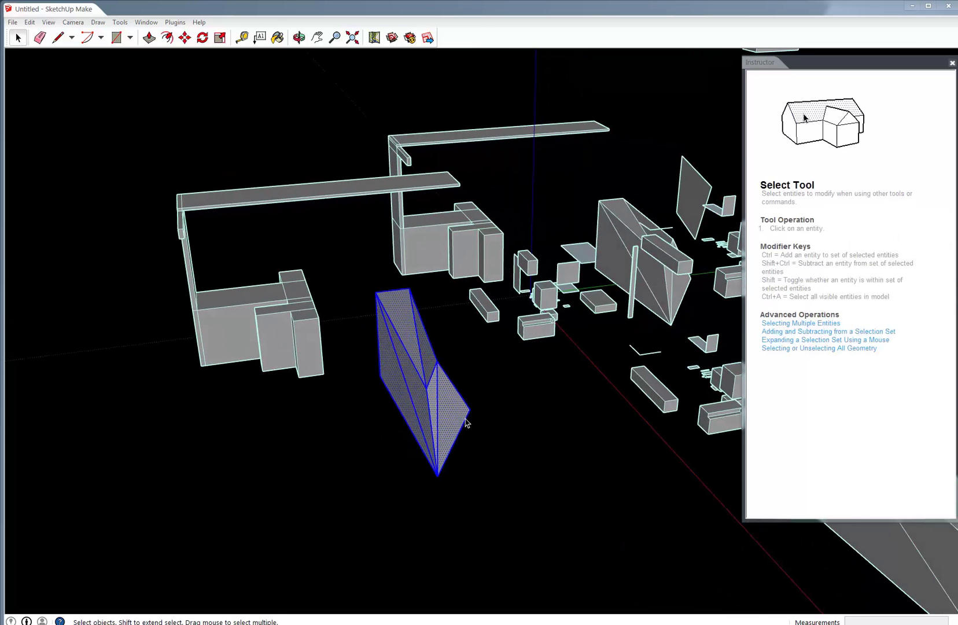
pyautogui.rightClick(445, 384)
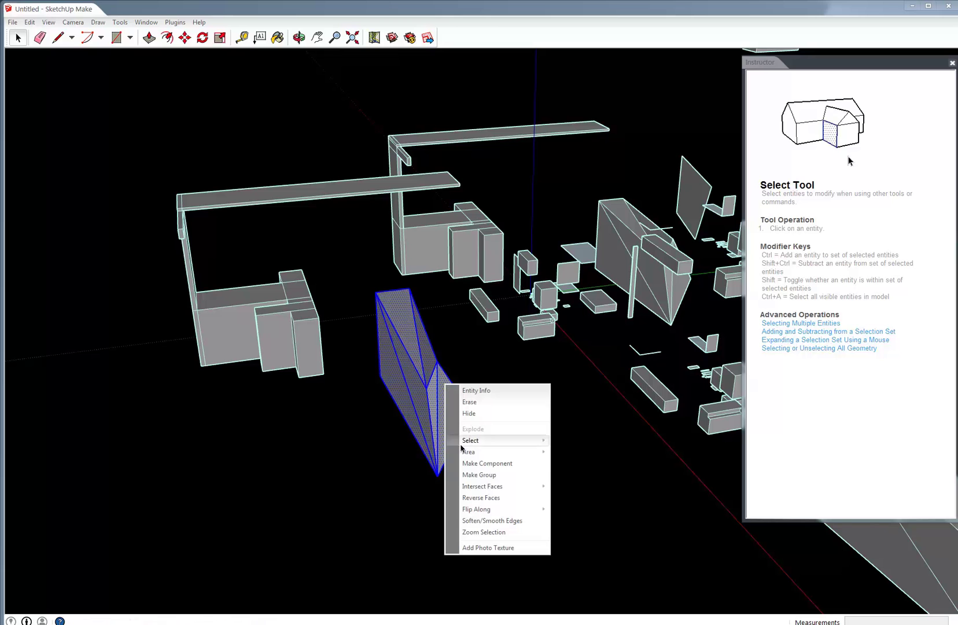
pyautogui.click(514, 465)
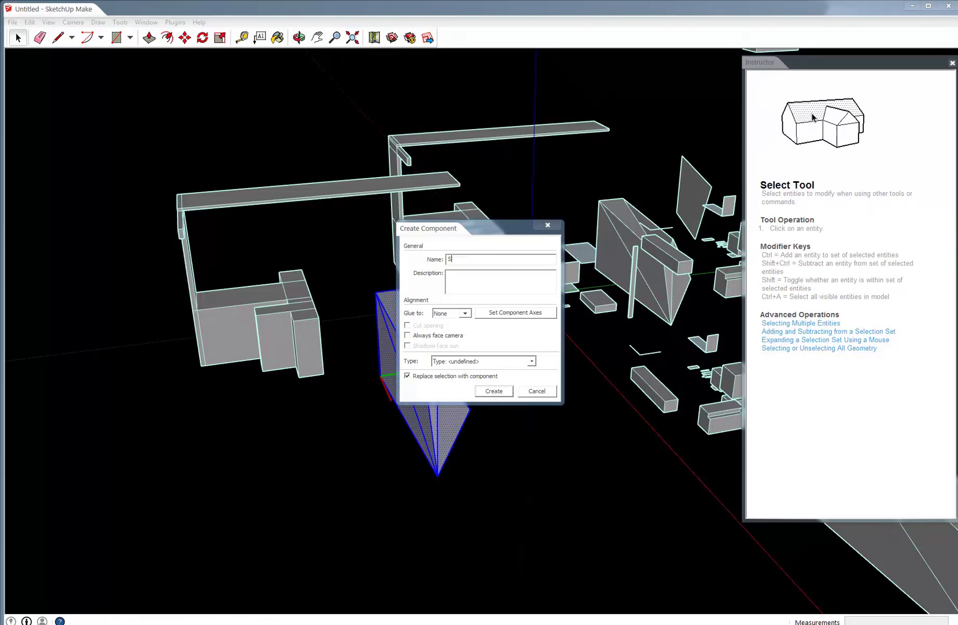
pyautogui.write('SpaceShip1')
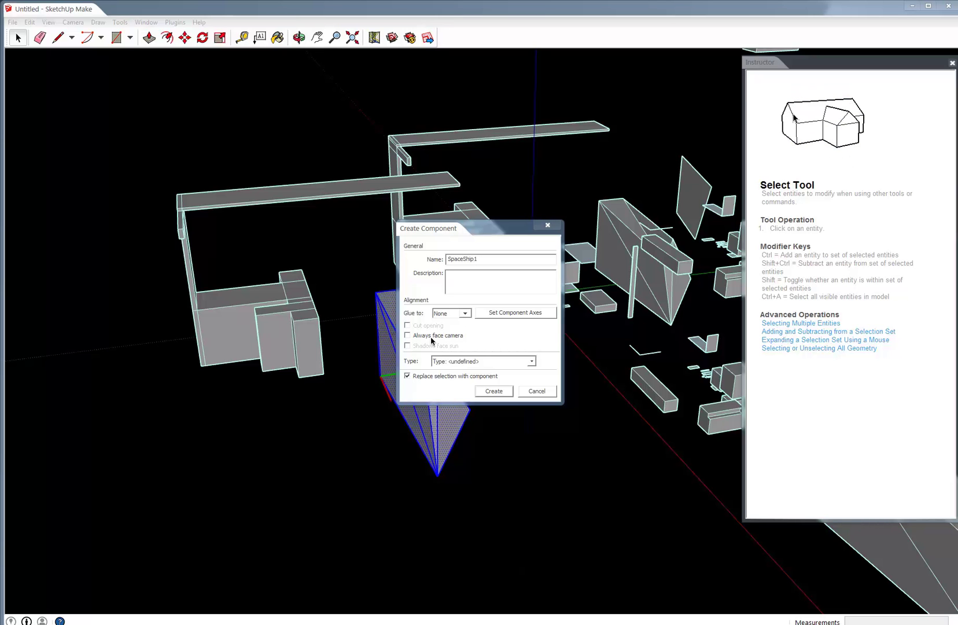
pyautogui.click(509, 361)
pyautogui.click(441, 391)
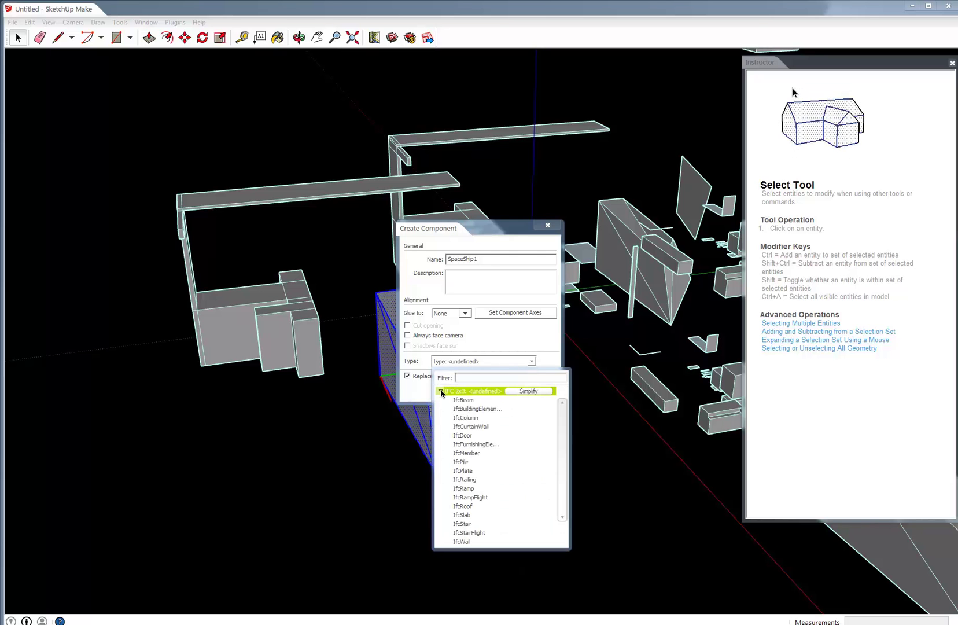
pyautogui.click(442, 391)
pyautogui.click(532, 361)
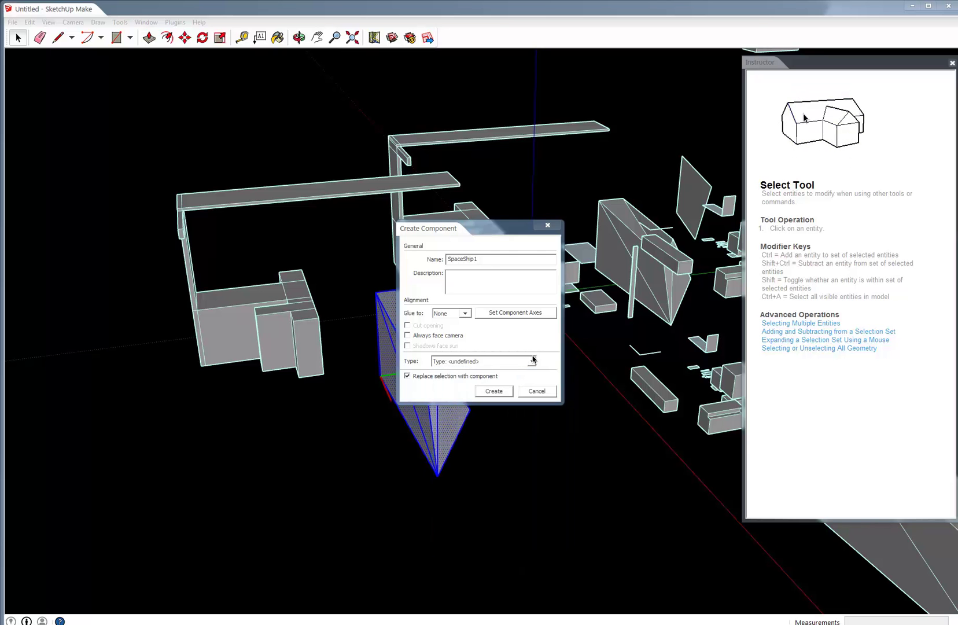
pyautogui.click(493, 391)
# Compare selecting loose edges and connected geometry with selecting the SpaceShip1 component as a single object.
pyautogui.moveTo(471, 412); pyautogui.dragTo(404, 307, button='middle')
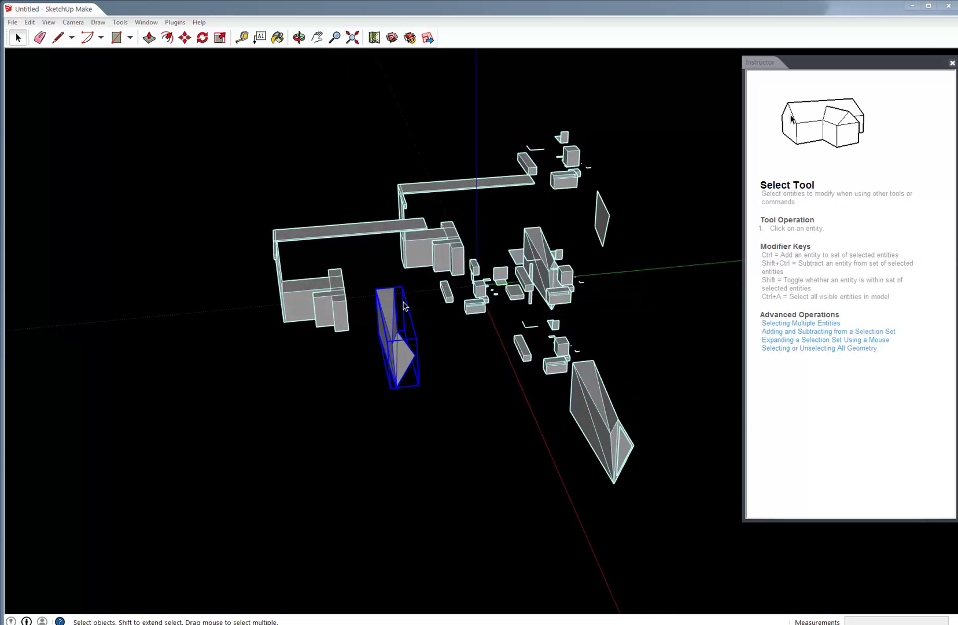
pyautogui.click(324, 307)
pyautogui.click(299, 287)
pyautogui.moveTo(243, 270); pyautogui.dragTo(243, 269)
pyautogui.moveTo(331, 347); pyautogui.dragTo(310, 275)
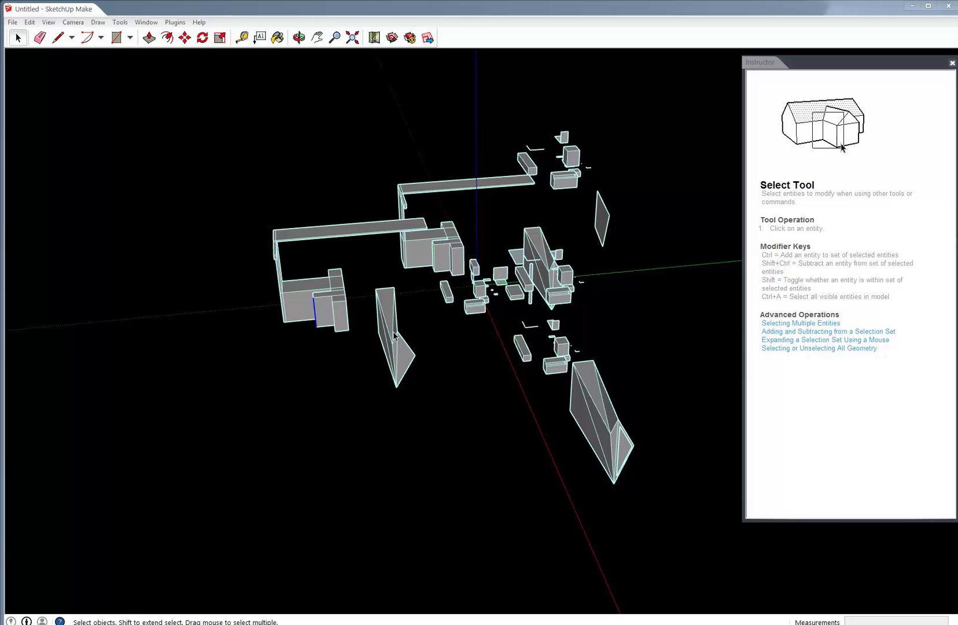
pyautogui.click(405, 388)
pyautogui.moveTo(406, 391); pyautogui.dragTo(358, 372, button='middle')
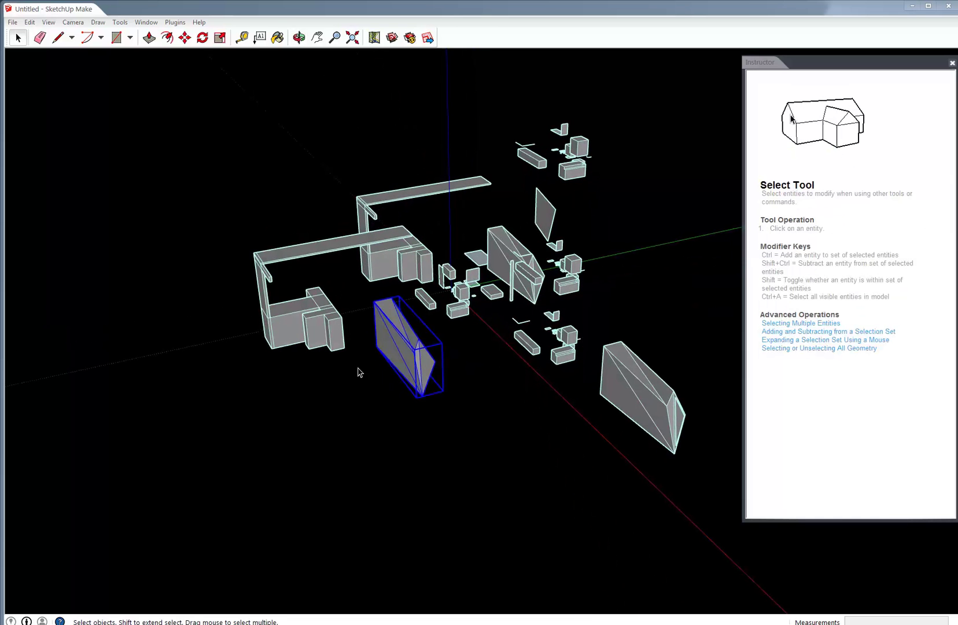
pyautogui.tripleClick(519, 276)
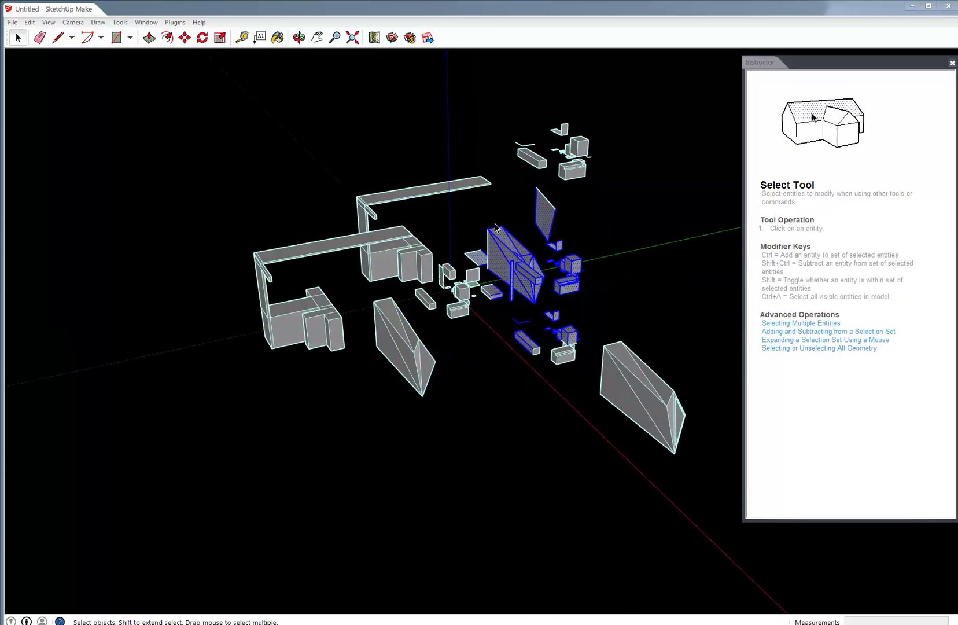
# Place a copy of the SpaceShip1 component about 127300 mm from the original, away from the crane-like shapes.
pyautogui.moveTo(424, 366); pyautogui.dragTo(424, 365)
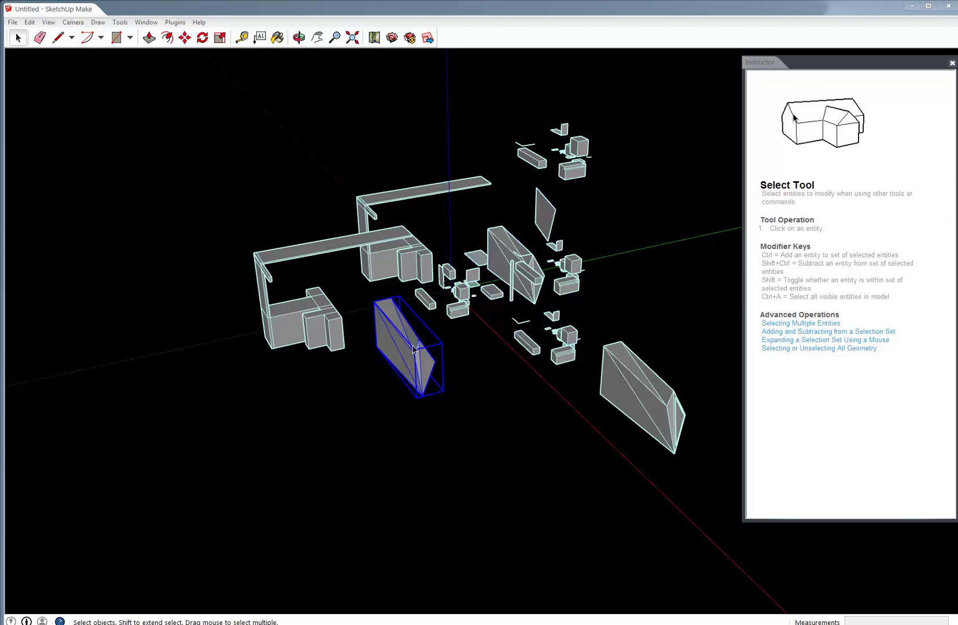
pyautogui.press('m')
pyautogui.click(414, 343)
pyautogui.press('ctrl')
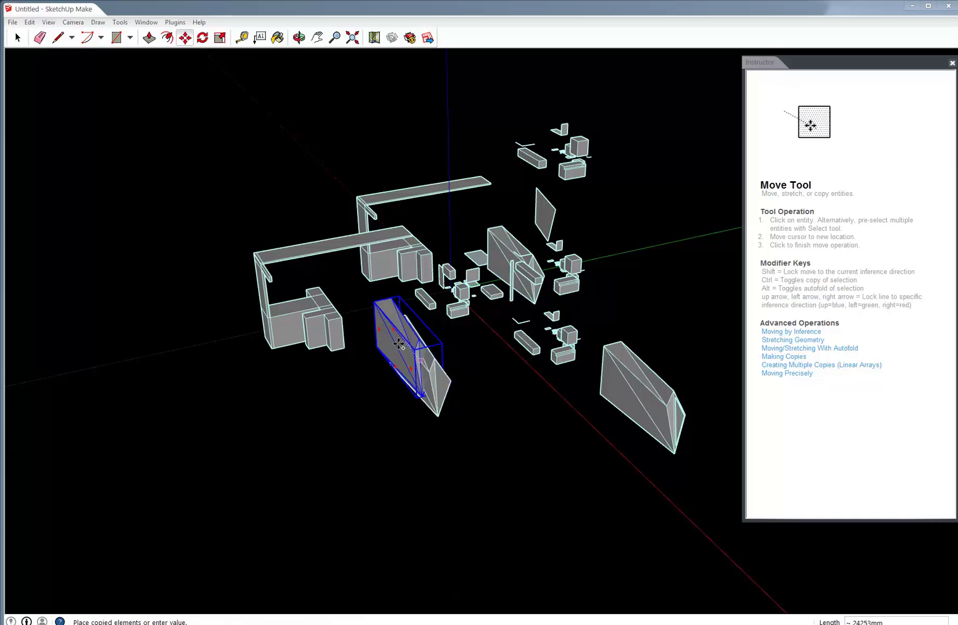
pyautogui.click(328, 424)
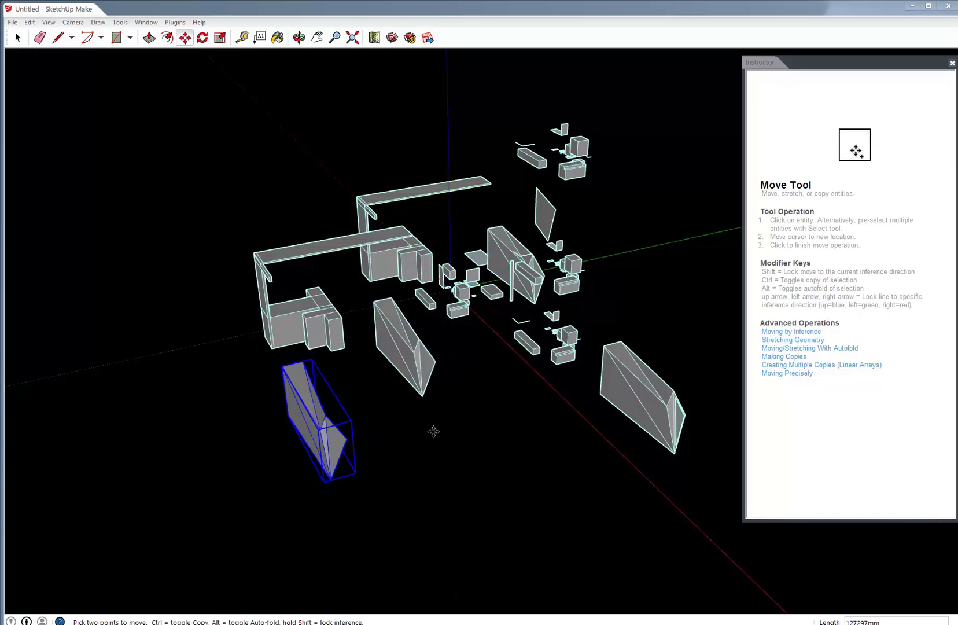
pyautogui.press('space')
# Edit the original SpaceShip1 component and stretch its nose tip forward by about 55500 mm, changing every instance.
pyautogui.moveTo(434, 431); pyautogui.dragTo(385, 343, button='middle')
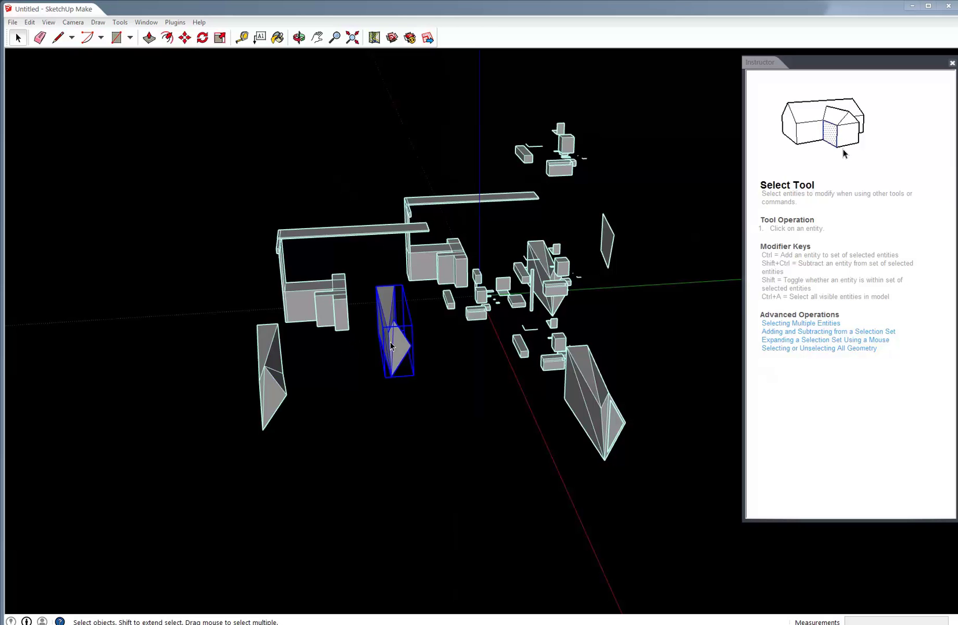
pyautogui.doubleClick(393, 345)
pyautogui.click(396, 358)
pyautogui.moveTo(385, 351); pyautogui.dragTo(474, 405, button='middle')
pyautogui.moveTo(475, 405); pyautogui.dragTo(410, 351)
pyautogui.moveTo(406, 365); pyautogui.dragTo(428, 371, button='middle')
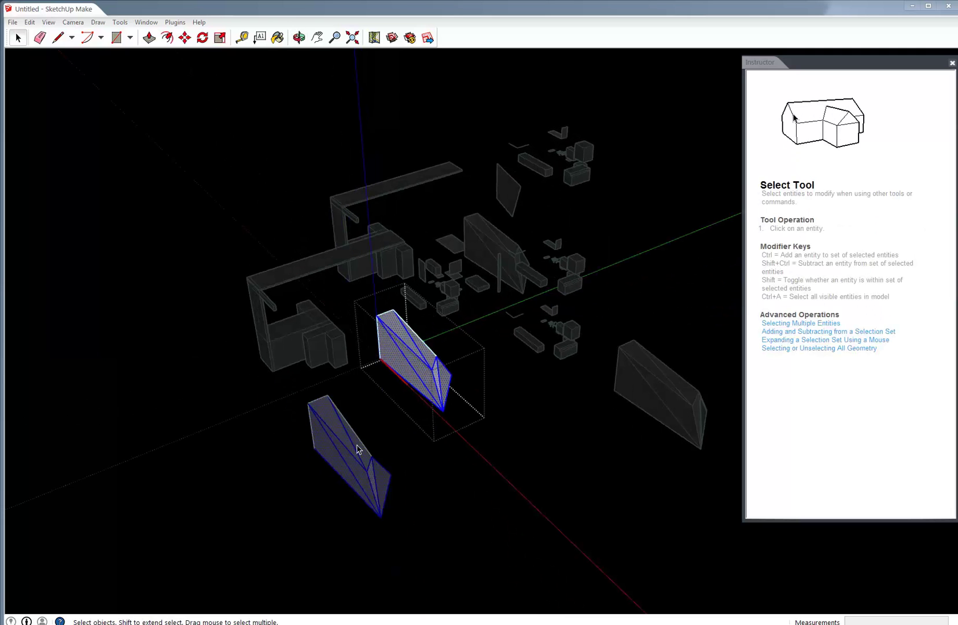
pyautogui.click(451, 401)
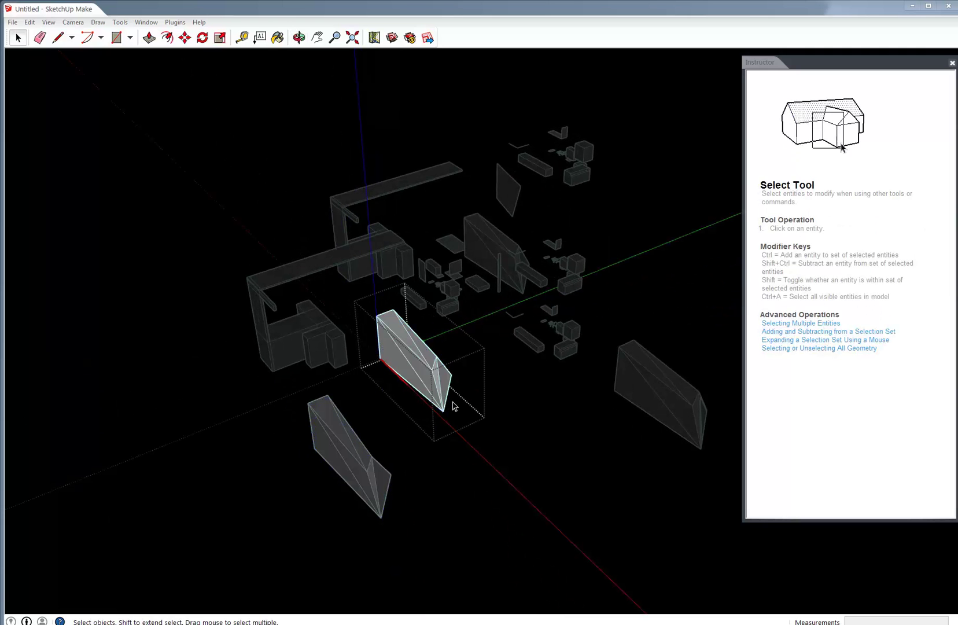
pyautogui.press('m')
pyautogui.click(464, 427)
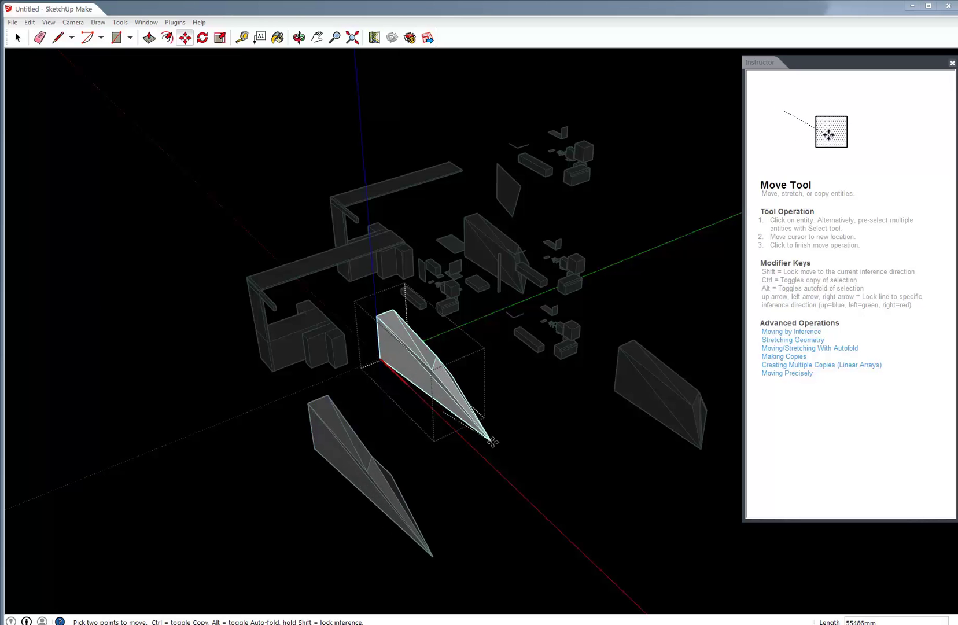
pyautogui.click(500, 466)
pyautogui.press('space')
# Array the outer SpaceShip1 instance into a row of ten copies spaced about 40500 mm apart.
pyautogui.hotkey('ctrl', 'a')
pyautogui.moveTo(507, 505); pyautogui.dragTo(217, 342, button='middle')
pyautogui.click(300, 332)
pyautogui.scroll(-2, 412, 345)
pyautogui.click(327, 339)
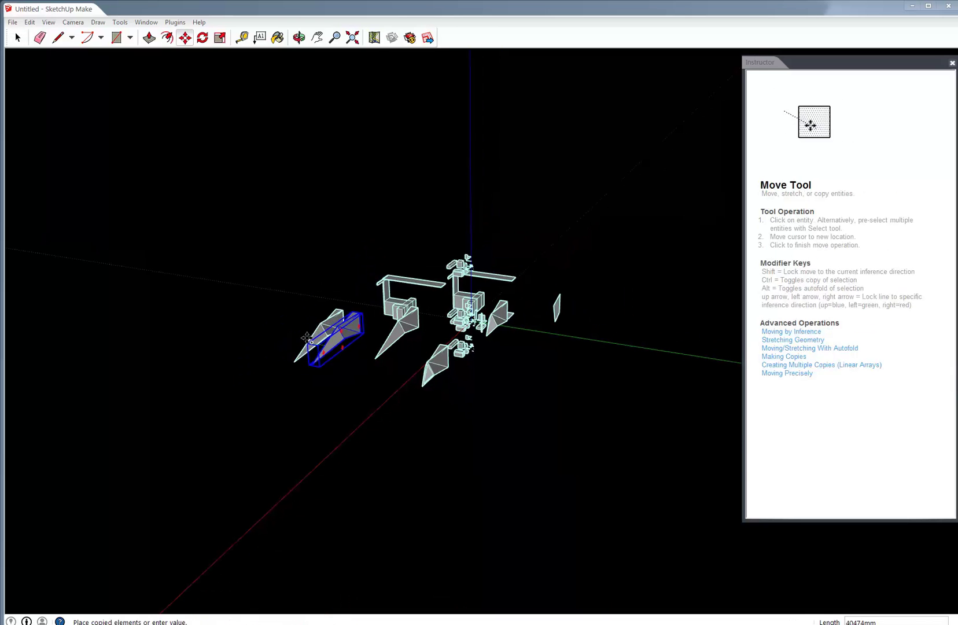
pyautogui.click(301, 337)
pyautogui.write('x10')
pyautogui.press('Return')
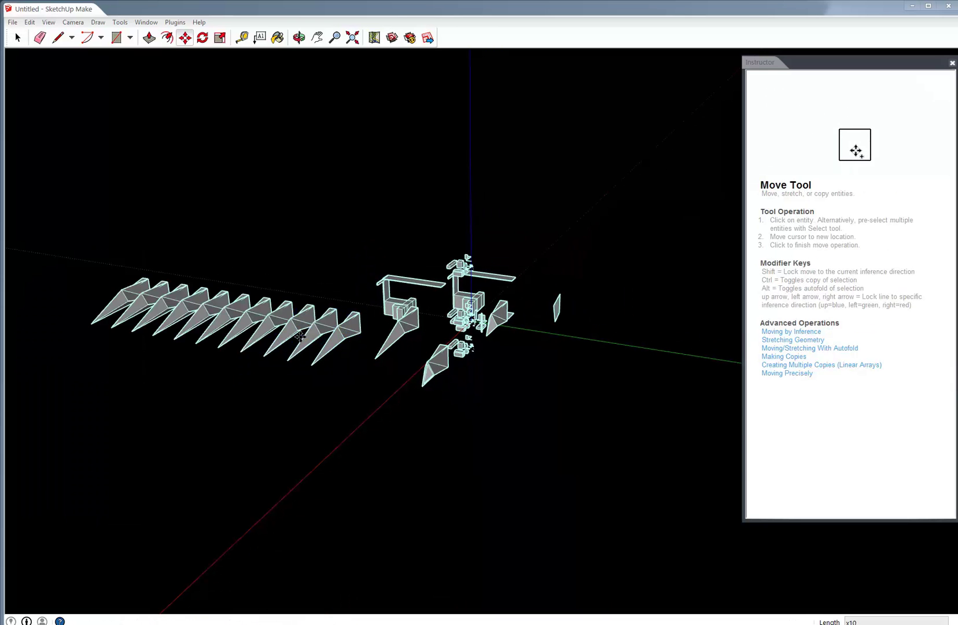
pyautogui.press('space')
# Delete the separate SpaceShip1 instance standing between the row and the crane-like shapes.
pyautogui.scroll(2, 379, 338)
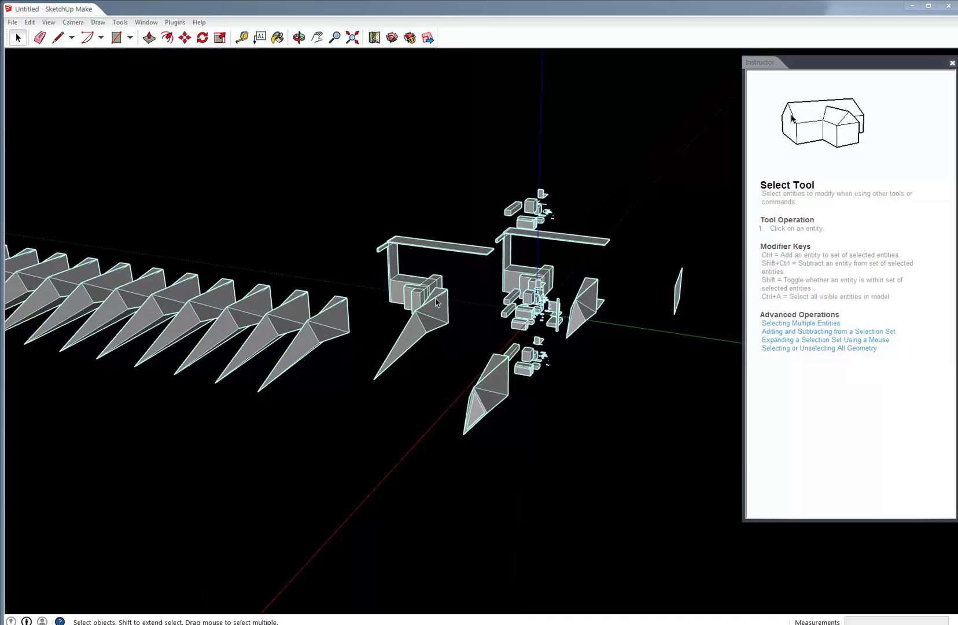
pyautogui.moveTo(431, 322); pyautogui.dragTo(302, 355, button='middle')
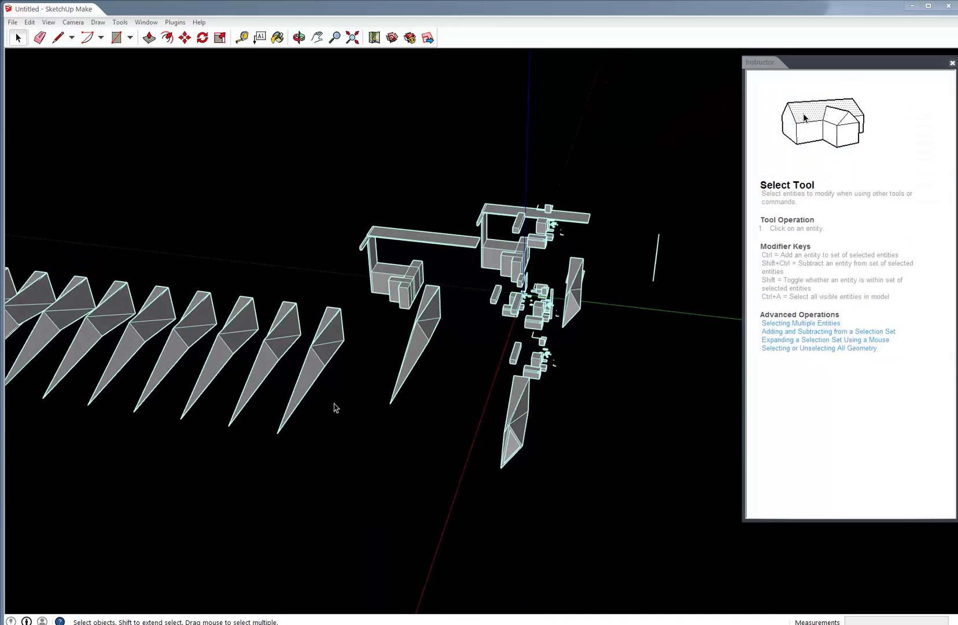
pyautogui.click(429, 330)
pyautogui.press('Delete')
# Edit the end SpaceShip1 instance of the row and move its nose tip outward by about 86200 mm.
pyautogui.scroll(-2, 556, 345)
pyautogui.scroll(4, 353, 347)
pyautogui.scroll(-2, 475, 346)
pyautogui.moveTo(431, 355); pyautogui.dragTo(523, 320, button='middle')
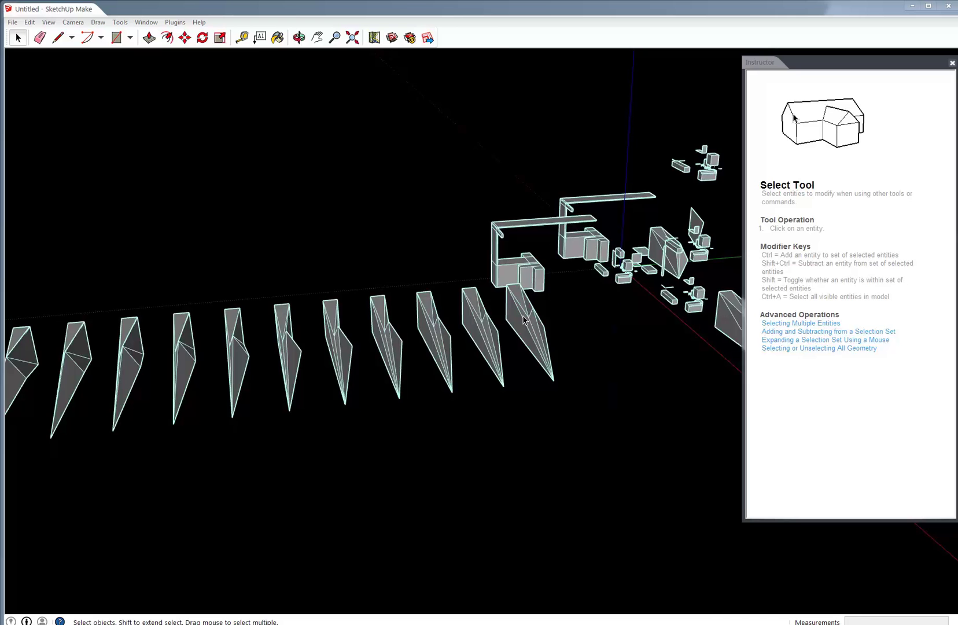
pyautogui.doubleClick(524, 320)
pyautogui.moveTo(546, 361); pyautogui.dragTo(278, 352, button='middle')
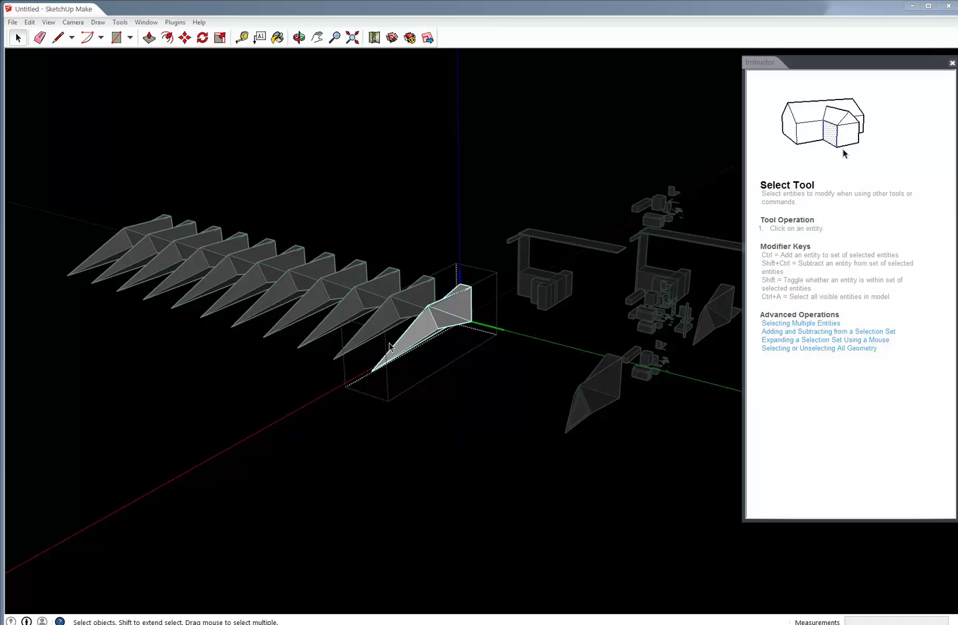
pyautogui.press('m')
pyautogui.click(372, 370)
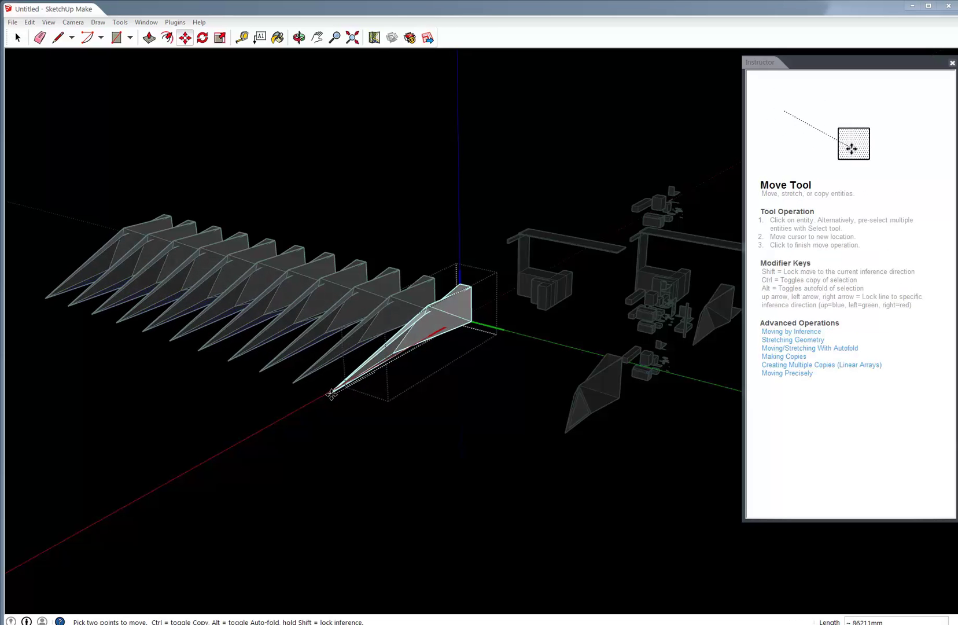
pyautogui.click(328, 395)
pyautogui.press('space')
pyautogui.click(369, 396)
# Undo the last nose-tip move and leave component editing.
pyautogui.moveTo(369, 398); pyautogui.dragTo(502, 310, button='middle')
pyautogui.hotkey('ctrl', 'z')
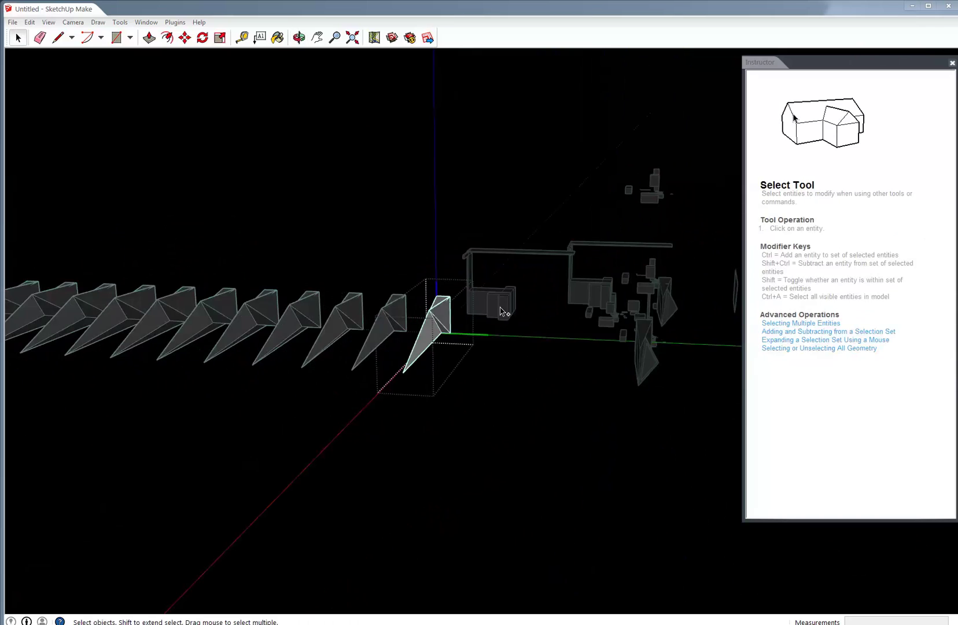
pyautogui.moveTo(410, 353); pyautogui.dragTo(324, 371, button='middle')
pyautogui.hotkey('ctrl', 'z')
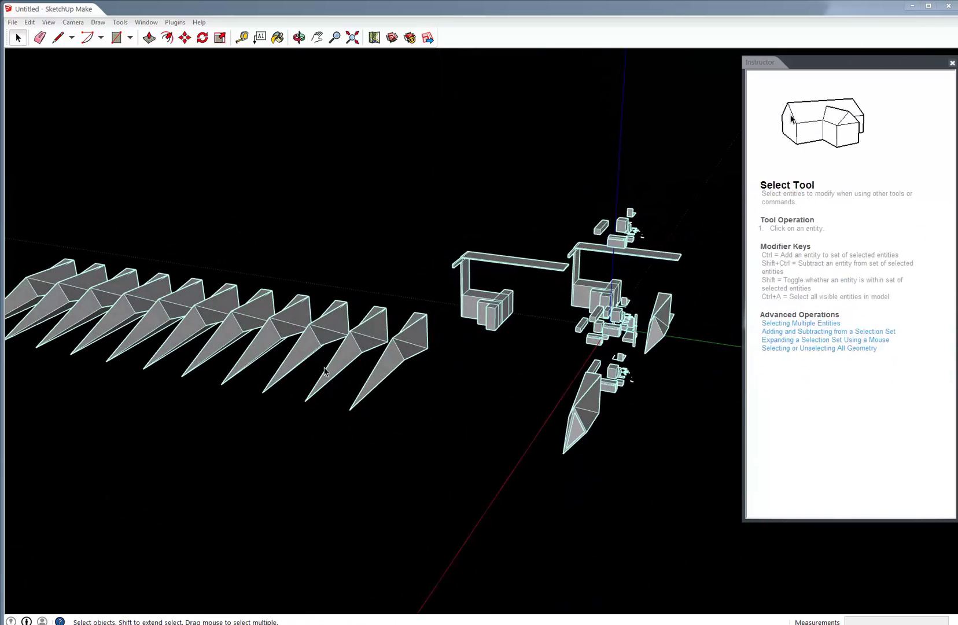
# Rotate the second SpaceShip1 instance in the row about its own center, independently of the others.
pyautogui.click(334, 362)
pyautogui.press('m')
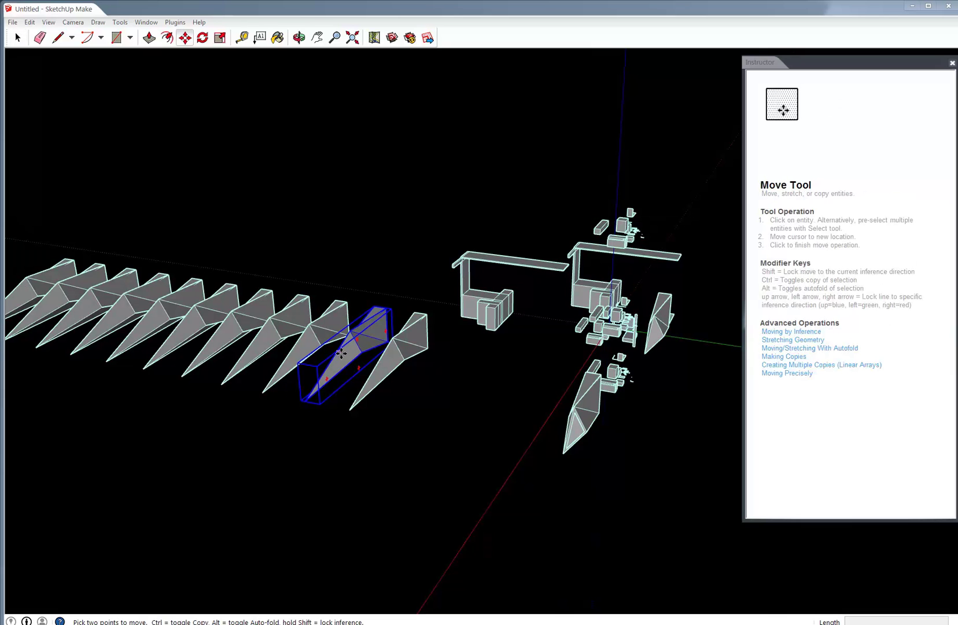
pyautogui.click(331, 382)
pyautogui.click(323, 352)
pyautogui.press('space')
# Rotate the third SpaceShip1 instance in the row with the Move tool's rotation grip.
pyautogui.hotkey('ctrl', 'z')
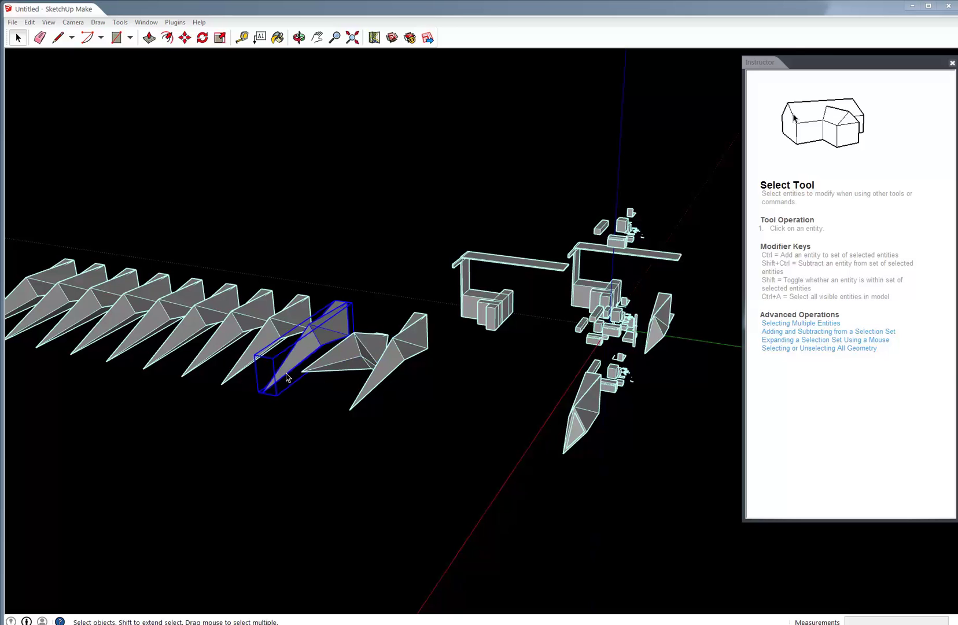
pyautogui.press('m')
pyautogui.click(282, 369)
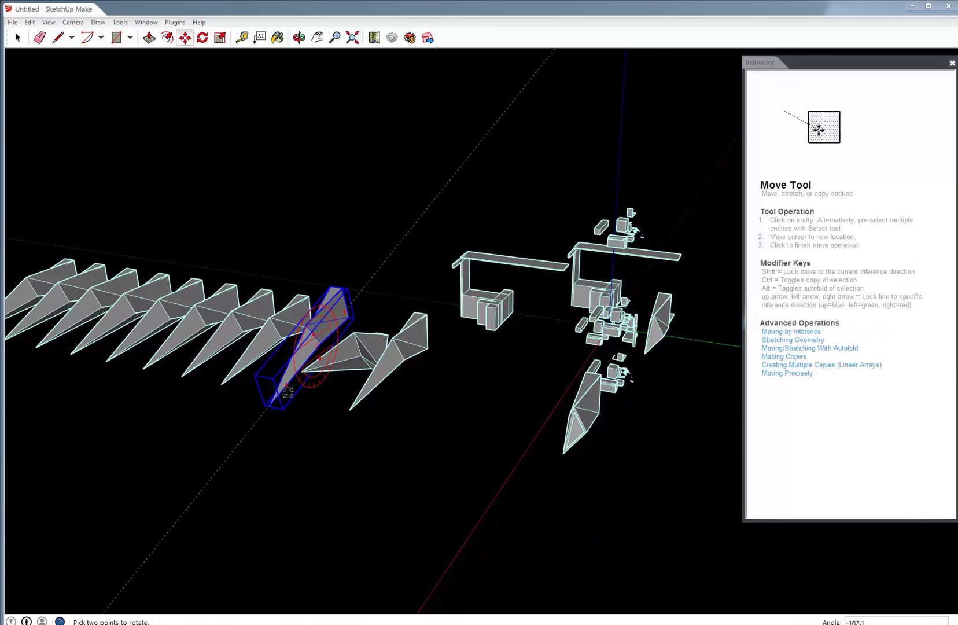
pyautogui.press('space')
# Scale up the fourth SpaceShip1 instance in the row on its own.
pyautogui.scroll(-3, 264, 347)
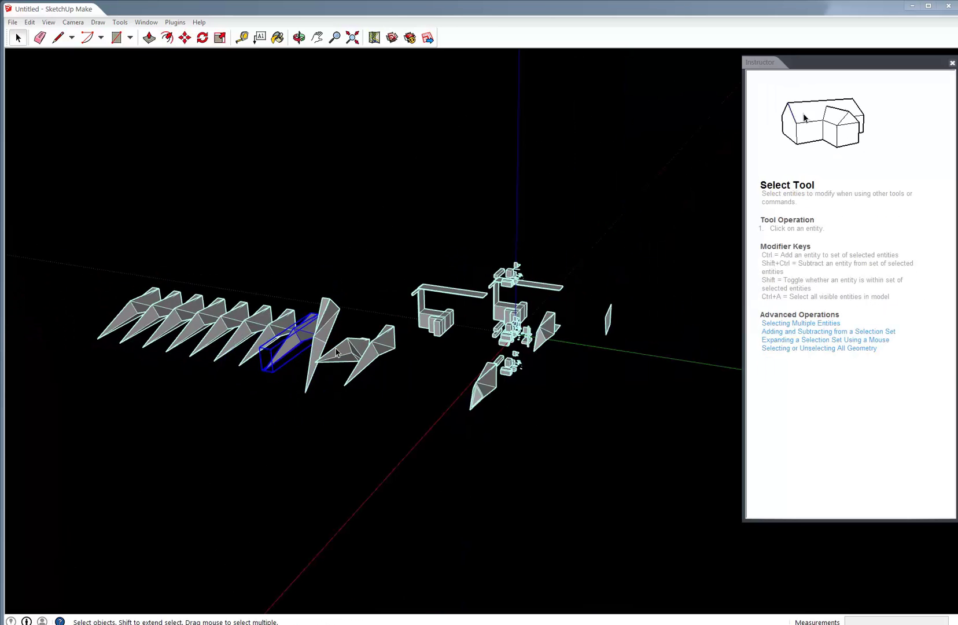
pyautogui.press('s')
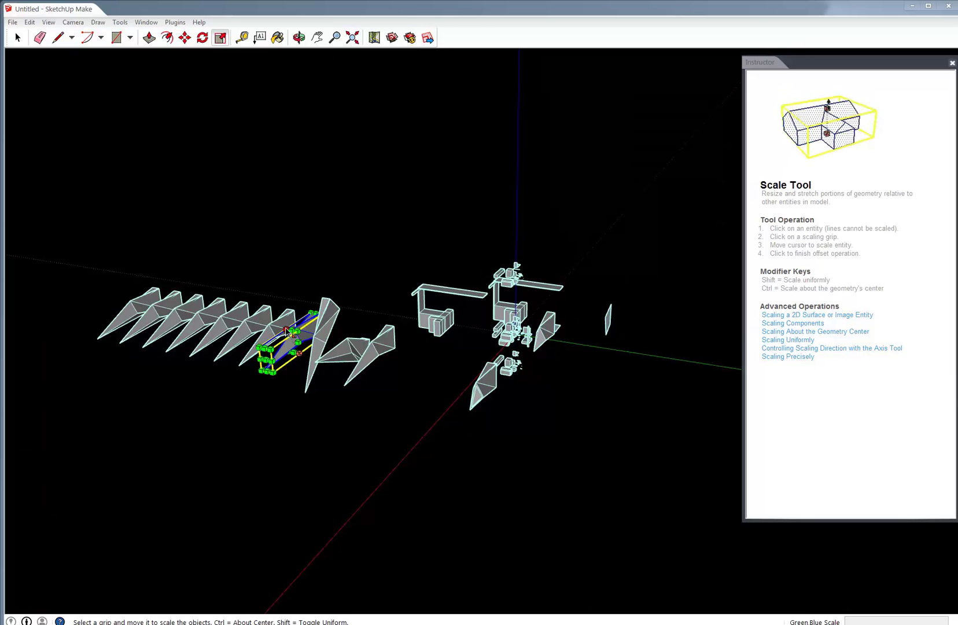
pyautogui.moveTo(259, 348); pyautogui.dragTo(297, 403)
pyautogui.press('space')
pyautogui.click(297, 403)
pyautogui.moveTo(297, 403)
pyautogui.mouseDown(button='middle')
pyautogui.moveTo(293, 370)
pyautogui.moveTo(296, 393)
pyautogui.mouseUp(button='middle')
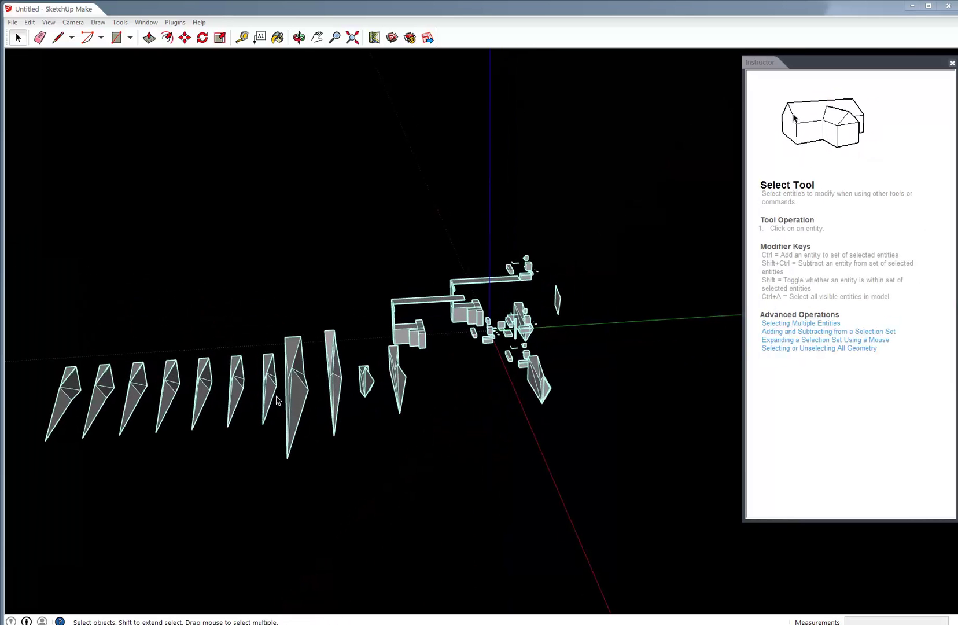
# Scale down the three SpaceShip1 instances beyond the enlarged one together, leaving the rest of the row as is.
pyautogui.moveTo(276, 400); pyautogui.dragTo(198, 377)
pyautogui.press('s')
pyautogui.moveTo(187, 429); pyautogui.dragTo(239, 400)
pyautogui.press('space')
pyautogui.click(209, 405)
pyautogui.moveTo(208, 405); pyautogui.dragTo(344, 364, button='middle')
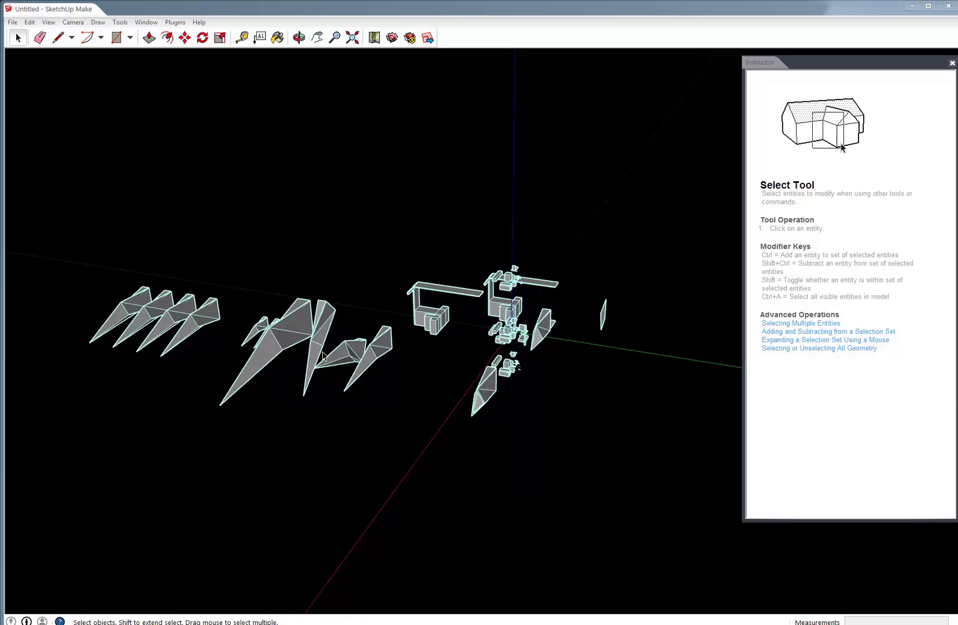
# Open the first SpaceShip1 instance in the row for editing and raise its upper middle vertex vertically into a tall peak.
pyautogui.click(328, 357)
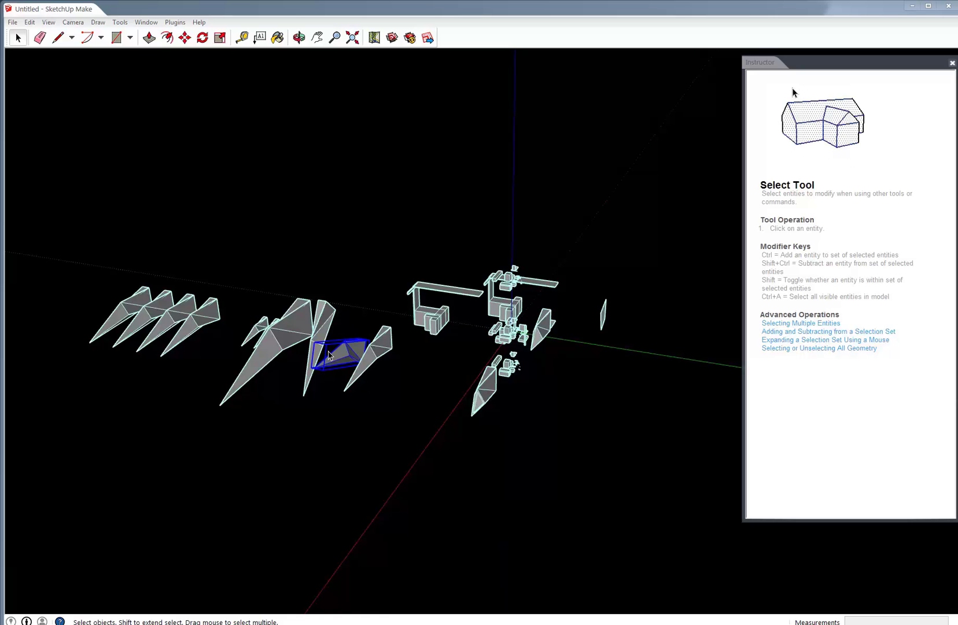
pyautogui.click(284, 336)
pyautogui.scroll(2, 334, 327)
pyautogui.moveTo(274, 349); pyautogui.dragTo(403, 350, button='middle')
pyautogui.doubleClick(402, 350)
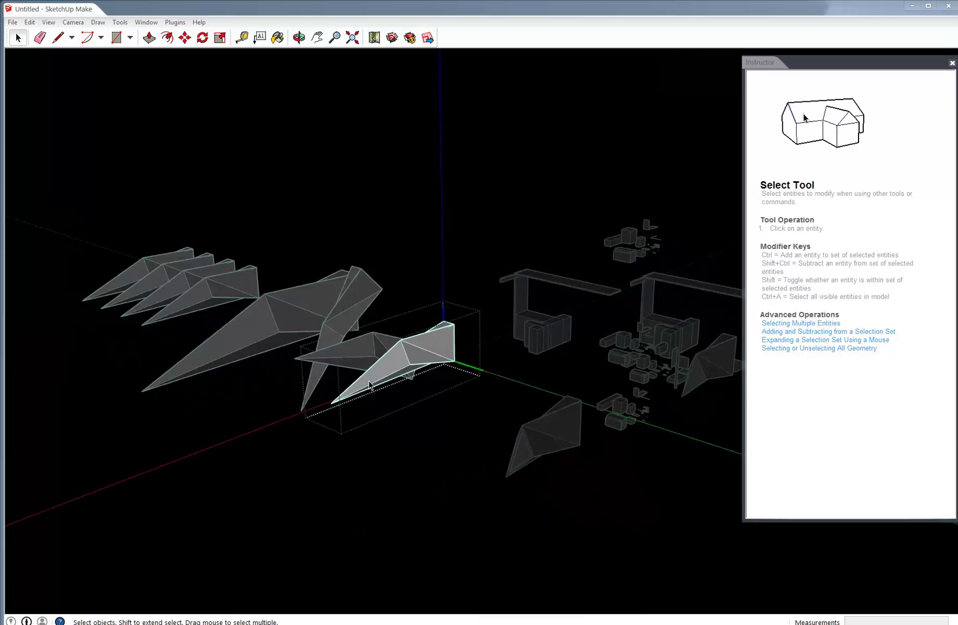
pyautogui.press('m')
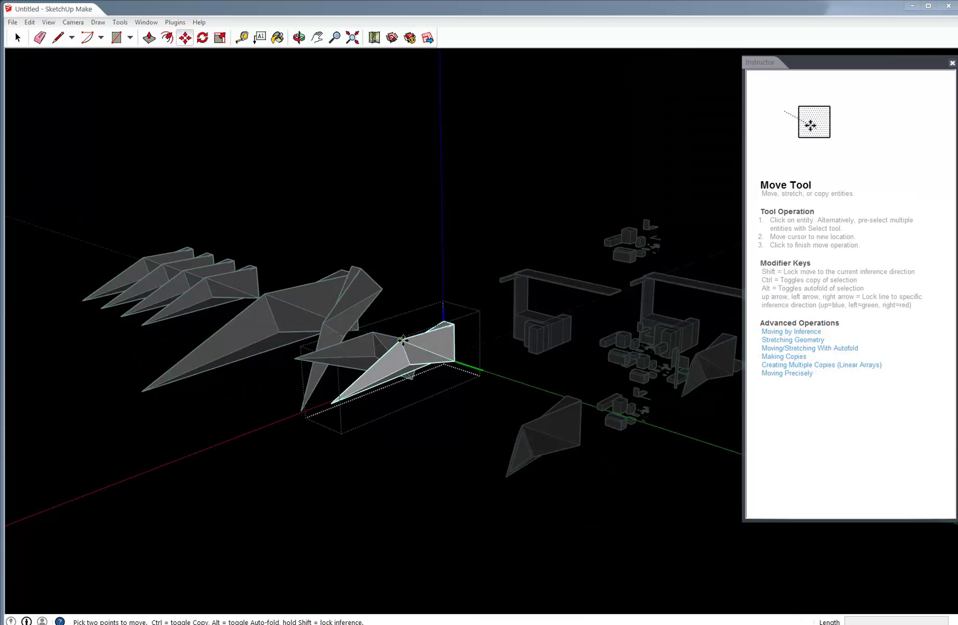
pyautogui.click(401, 342)
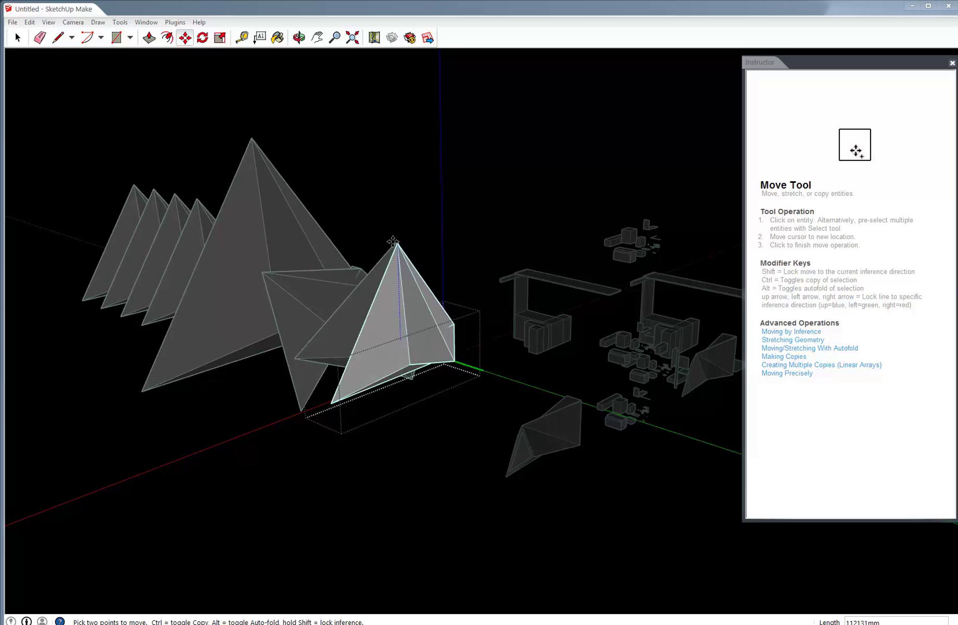
pyautogui.click(396, 232)
pyautogui.moveTo(396, 231); pyautogui.dragTo(386, 286, button='middle')
pyautogui.press('space')
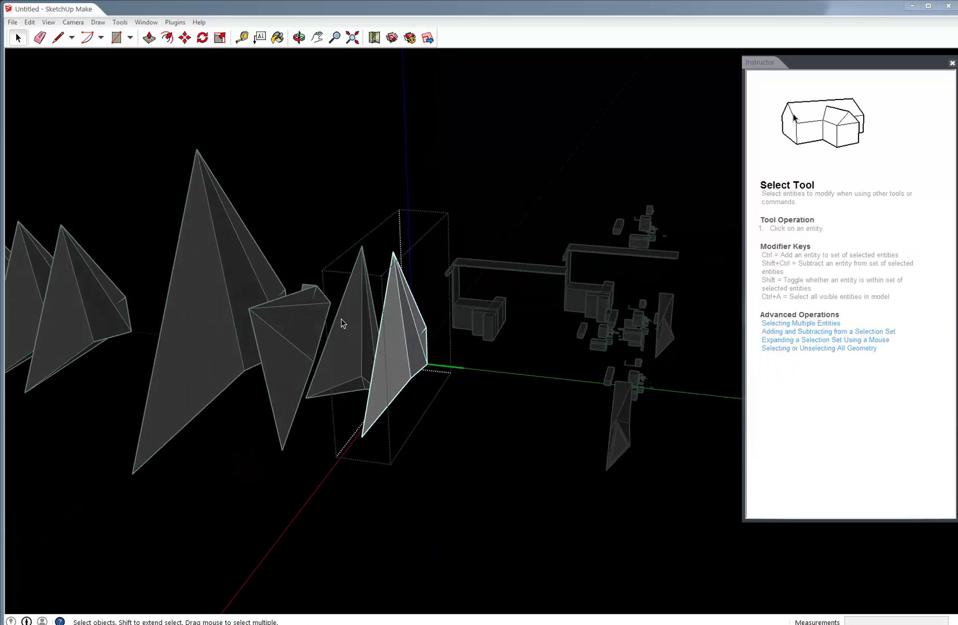
# Leave component editing and examine the shape of every SpaceShip1 instance in the row from several angles.
pyautogui.moveTo(266, 326); pyautogui.dragTo(396, 340, button='middle')
pyautogui.moveTo(264, 388); pyautogui.dragTo(237, 312, button='middle')
pyautogui.moveTo(415, 345); pyautogui.dragTo(311, 273, button='middle')
pyautogui.scroll(-2, 394, 346)
pyautogui.scroll(4, 367, 343)
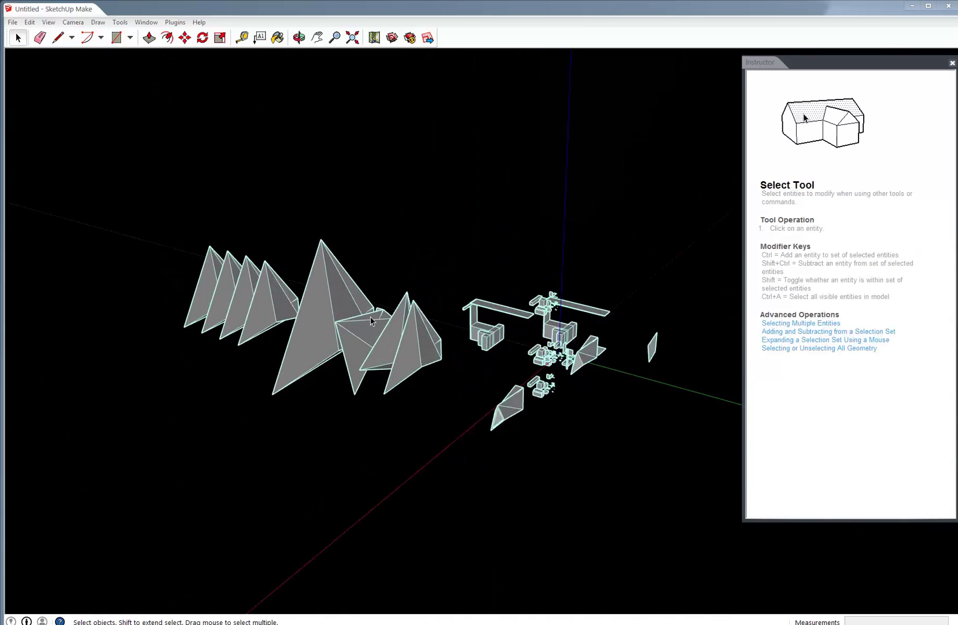
pyautogui.moveTo(387, 345); pyautogui.dragTo(440, 345, button='middle')
pyautogui.scroll(-3, 471, 326)
pyautogui.scroll(-3, 439, 346)
pyautogui.scroll(2, 440, 346)
# Draw a large rectangle on the ground in front of the ship row and extrude it upward into a box.
pyautogui.press('r')
pyautogui.click(422, 454)
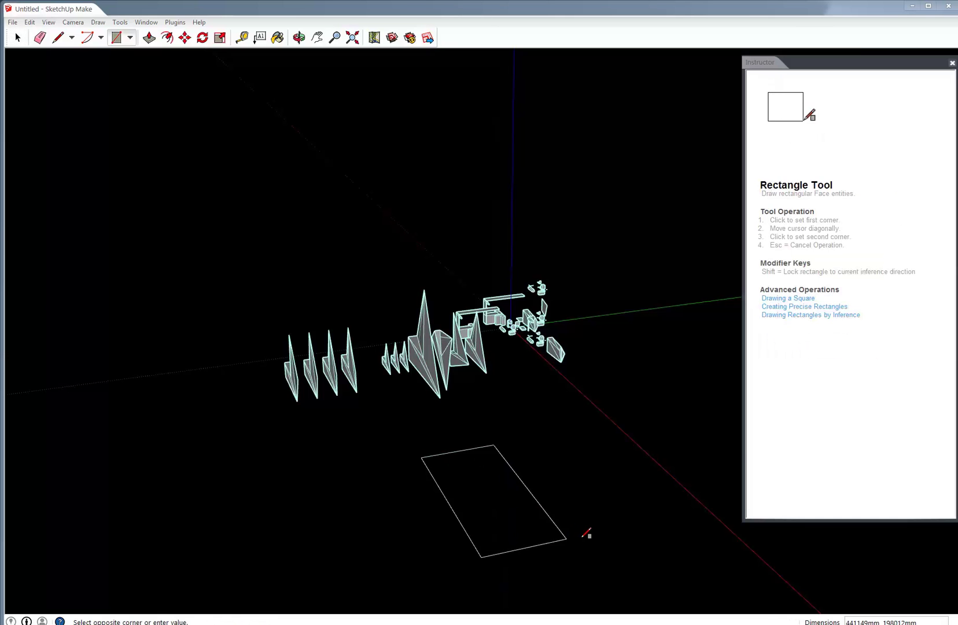
pyautogui.click(592, 537)
pyautogui.press('space')
pyautogui.press('p')
pyautogui.moveTo(522, 521); pyautogui.dragTo(513, 453)
pyautogui.moveTo(513, 454); pyautogui.dragTo(515, 411, button='middle')
pyautogui.press('space')
pyautogui.scroll(-2, 425, 363)
pyautogui.scroll(6, 610, 344)
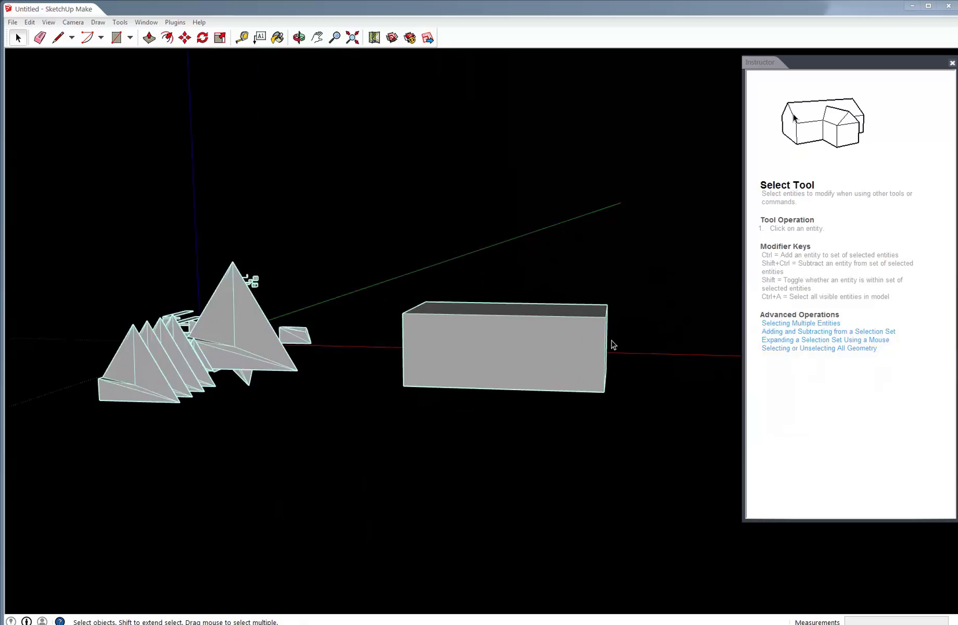
# Draw a small square near one end of the box's long front wall and delete its face to make an opening.
pyautogui.press('r')
pyautogui.click(271, 333)
pyautogui.click(318, 378)
pyautogui.press('space')
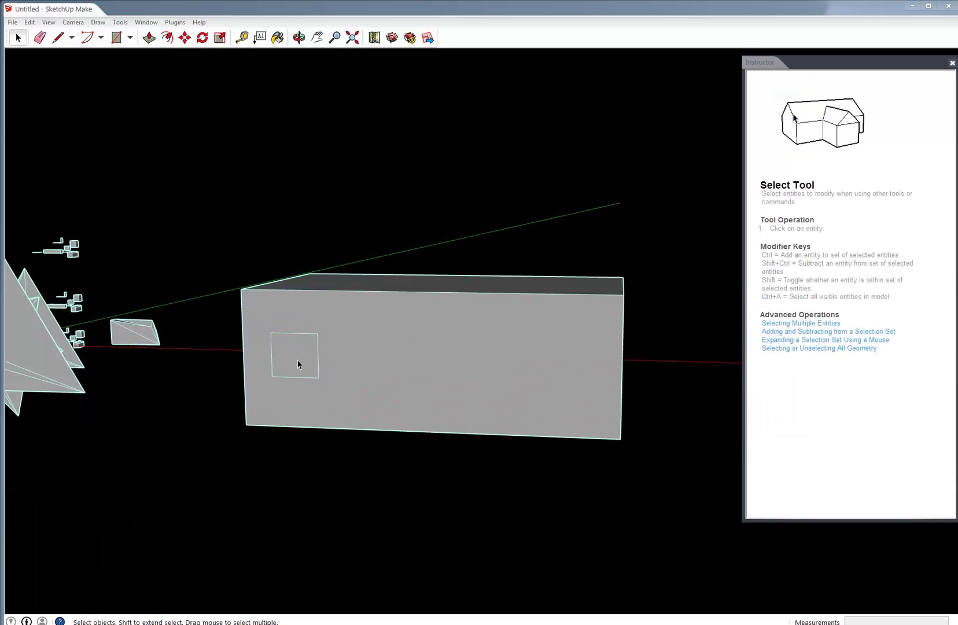
pyautogui.scroll(2, 298, 364)
pyautogui.click(298, 364)
pyautogui.press('p')
pyautogui.press('space')
pyautogui.press('Delete')
# Draw a larger rectangle beside the small opening on the front wall and delete its face.
pyautogui.moveTo(395, 407); pyautogui.dragTo(369, 407, button='middle')
pyautogui.press('r')
pyautogui.click(342, 311)
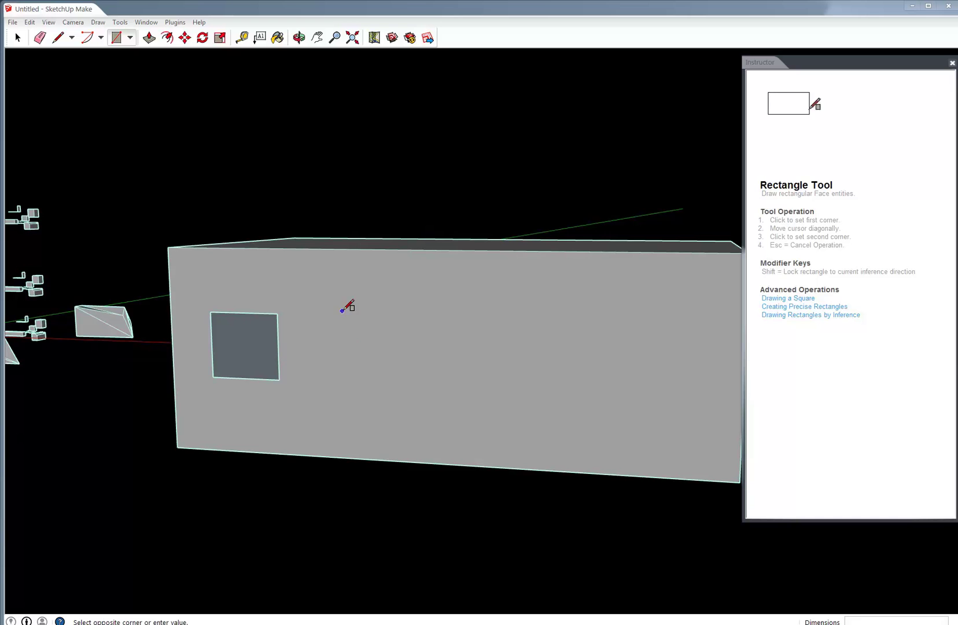
pyautogui.click(444, 410)
pyautogui.press('space')
pyautogui.click(407, 391)
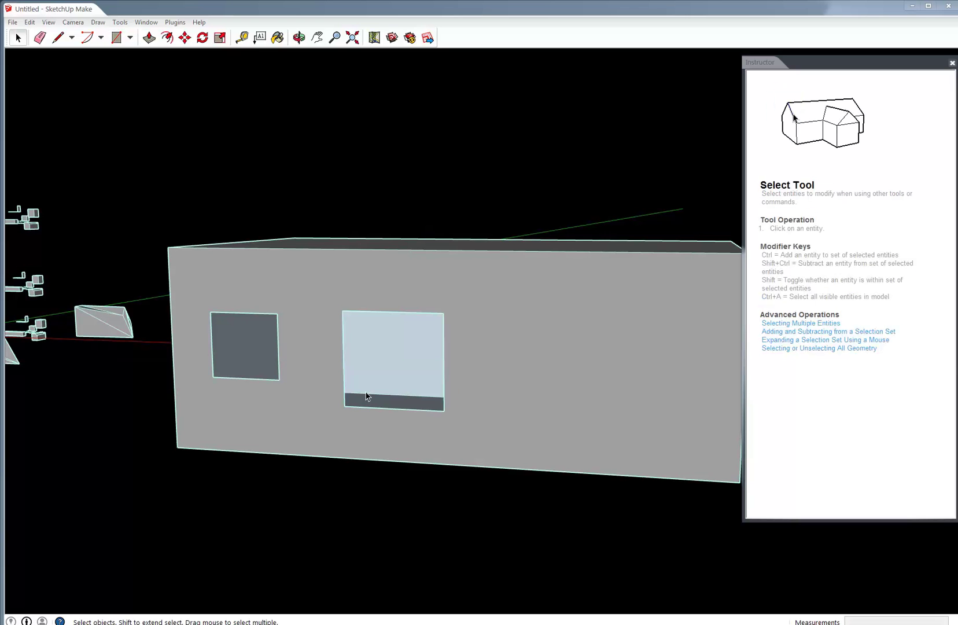
pyautogui.scroll(3, 206, 317)
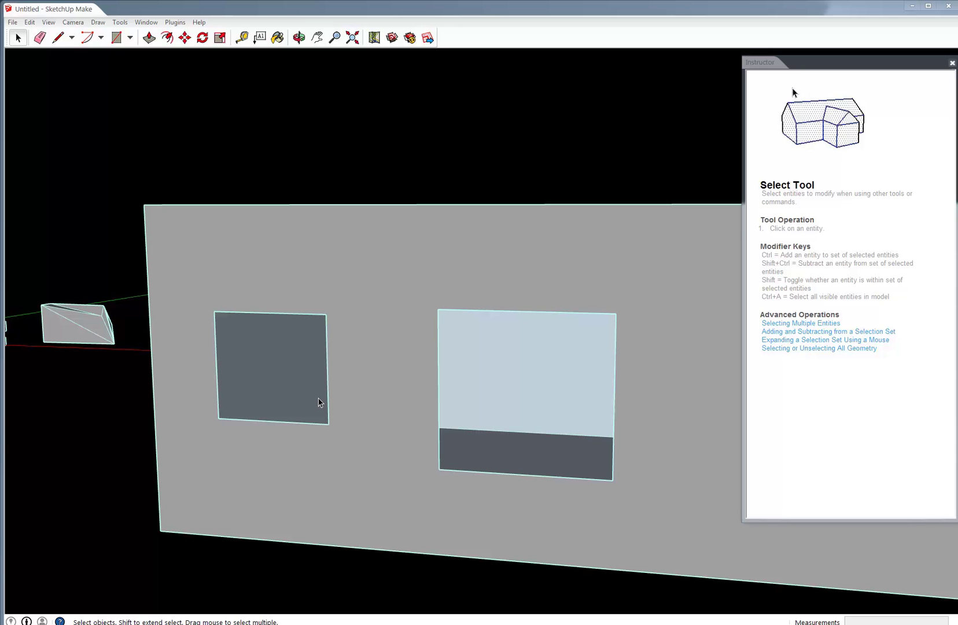
pyautogui.scroll(-6, 318, 401)
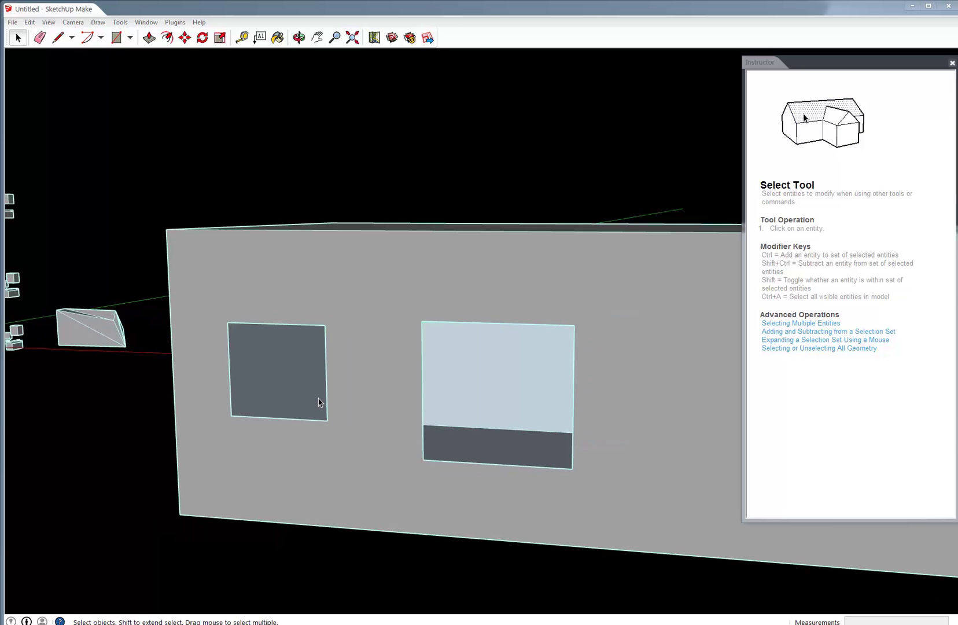
pyautogui.scroll(2, 368, 406)
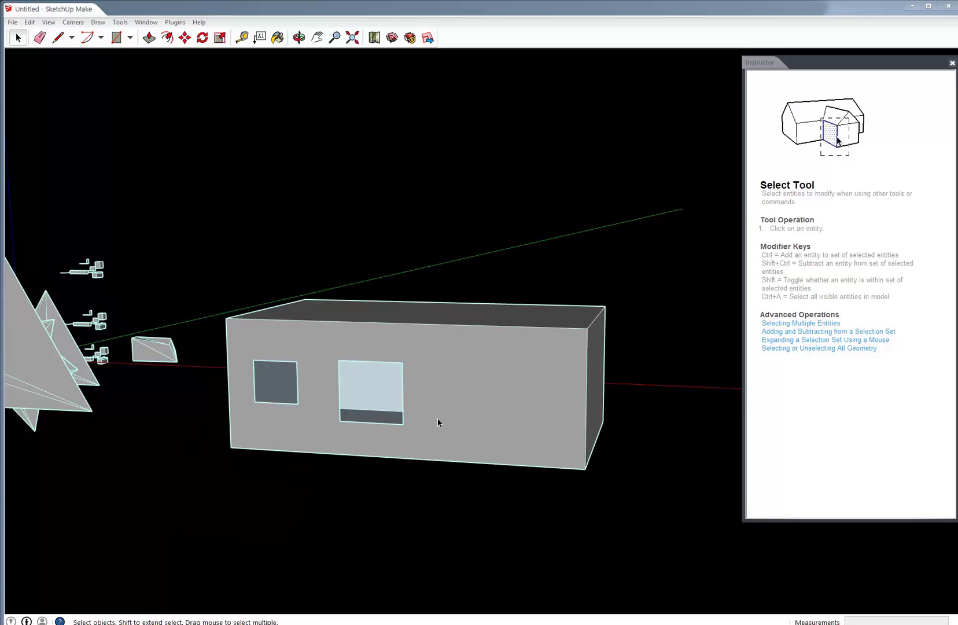
# Undo the last face deletion and turn the larger rectangle into a component named Windo.
pyautogui.hotkey('ctrl', 'z')
pyautogui.click(354, 382)
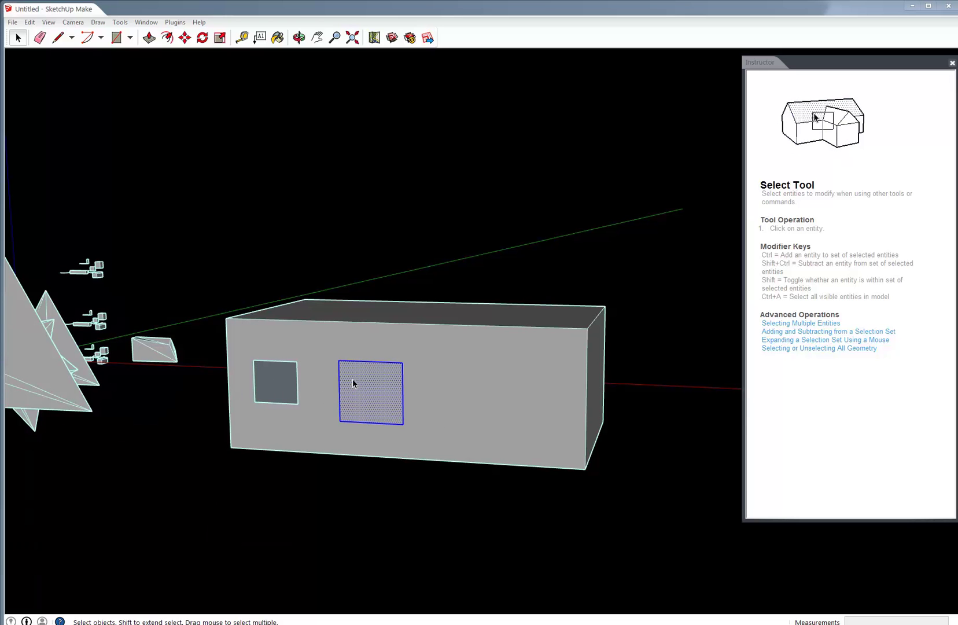
pyautogui.rightClick(365, 378)
pyautogui.click(393, 456)
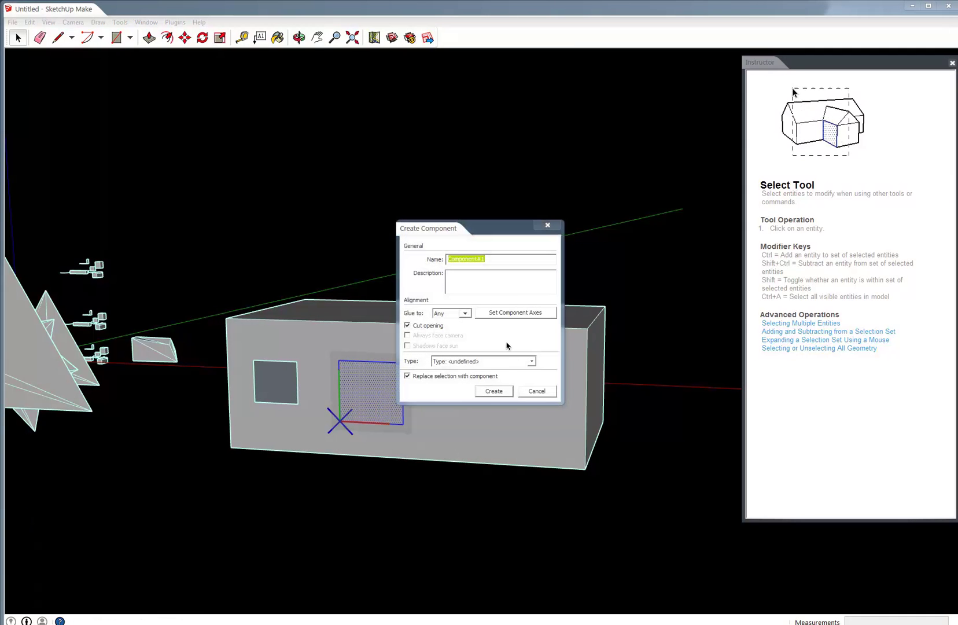
pyautogui.write('Windo')
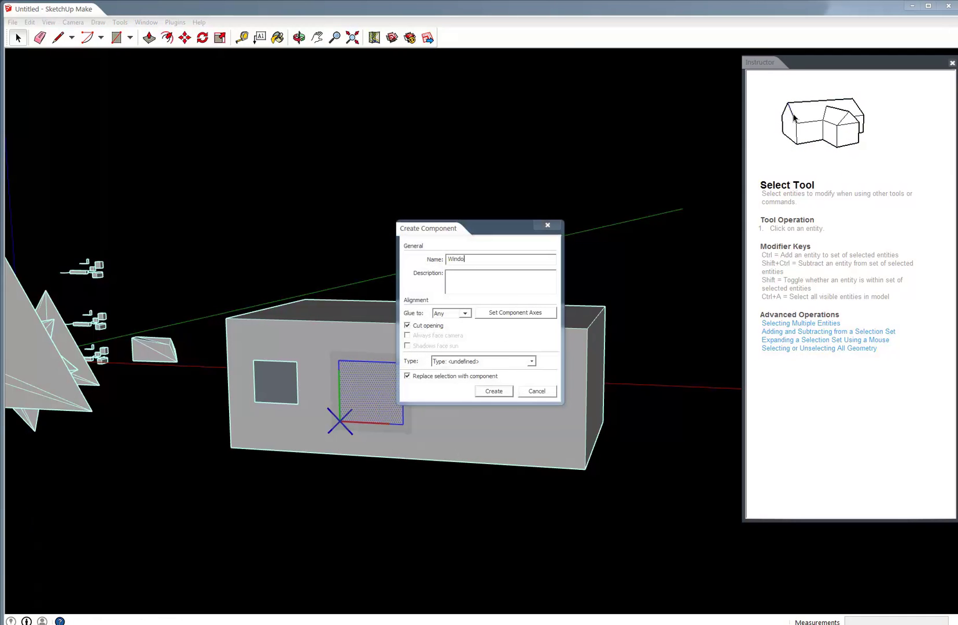
pyautogui.press('Return')
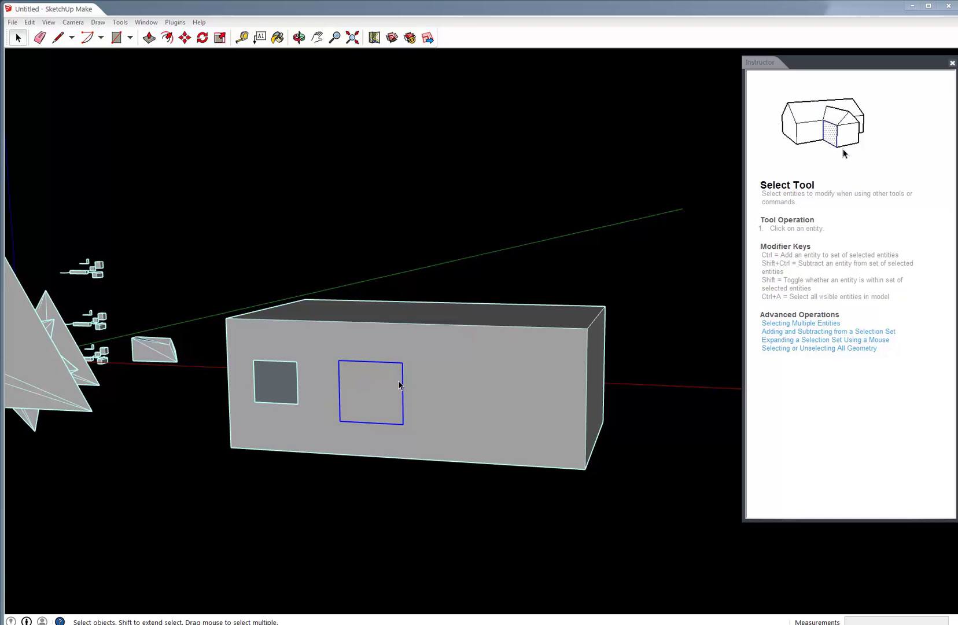
# Copy the window component about 114000 mm along the front wall and scale the copy down.
pyautogui.press('m')
pyautogui.click(397, 423)
pyautogui.press('ctrl')
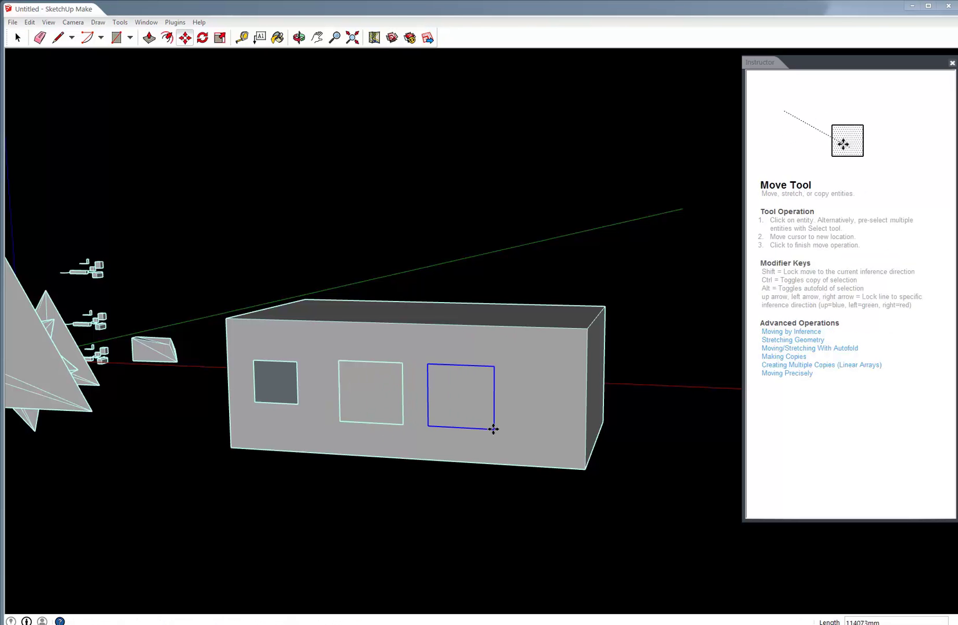
pyautogui.click(494, 428)
pyautogui.press('s')
pyautogui.press('space')
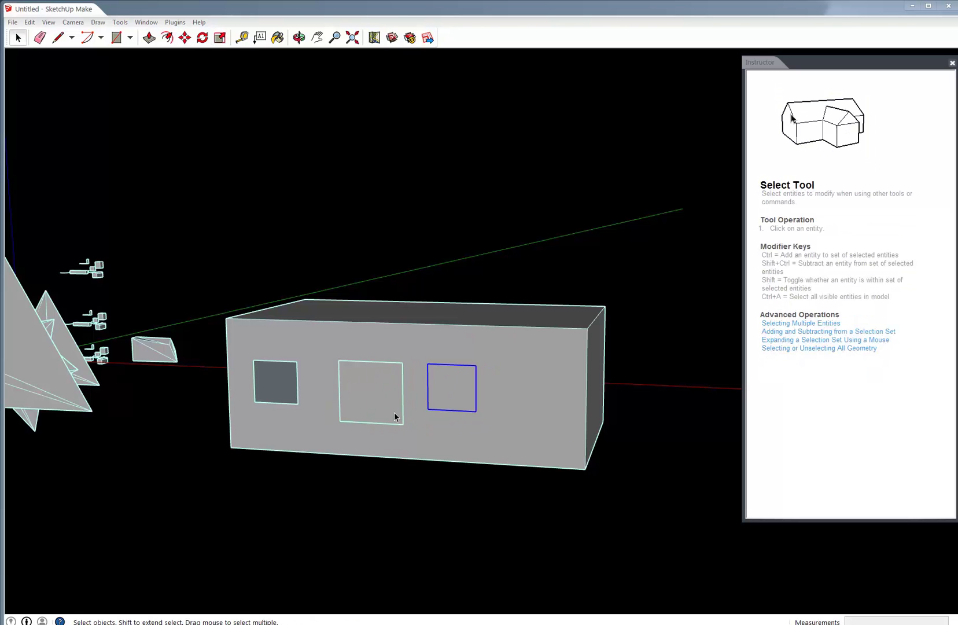
# Edit the original window component, offset its outline slightly inward as a frame, delete the inner face, and leave component editing.
pyautogui.doubleClick(395, 417)
pyautogui.scroll(3, 397, 412)
pyautogui.press('f')
pyautogui.click(369, 317)
pyautogui.click(367, 311)
pyautogui.press('space')
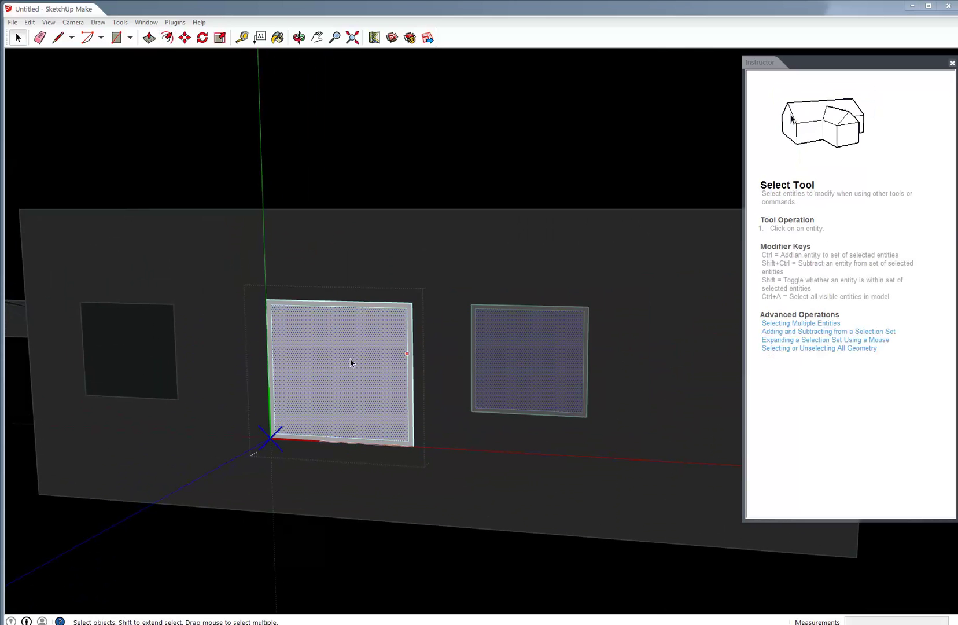
pyautogui.press('Escape')
pyautogui.scroll(-5, 338, 428)
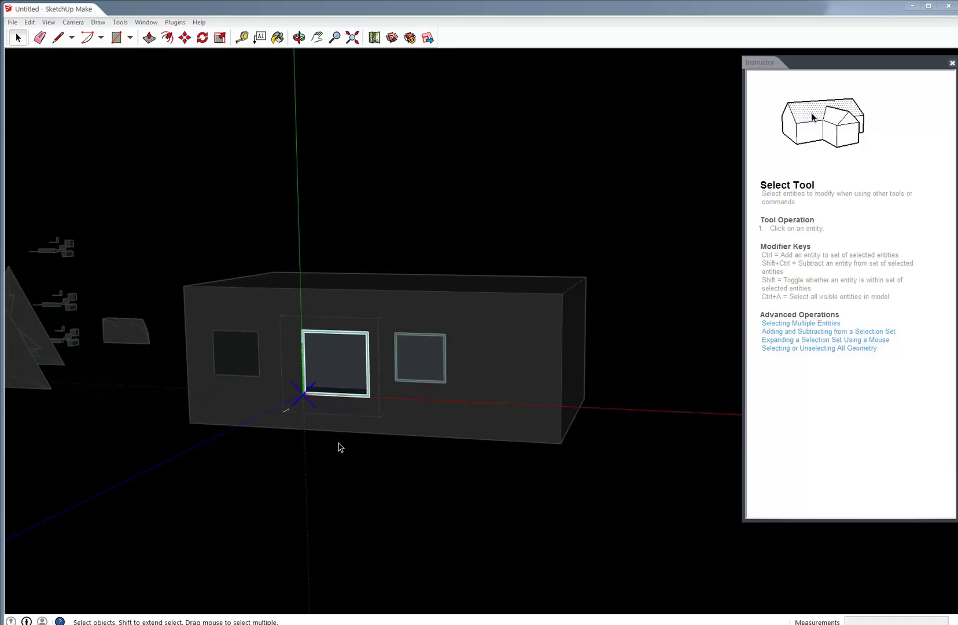
pyautogui.click(337, 463)
# Copy the smaller framed window about 90500 mm along the front wall toward the box's near corner.
pyautogui.press('o')
pyautogui.moveTo(458, 384); pyautogui.dragTo(260, 376)
pyautogui.press('space')
pyautogui.click(268, 381)
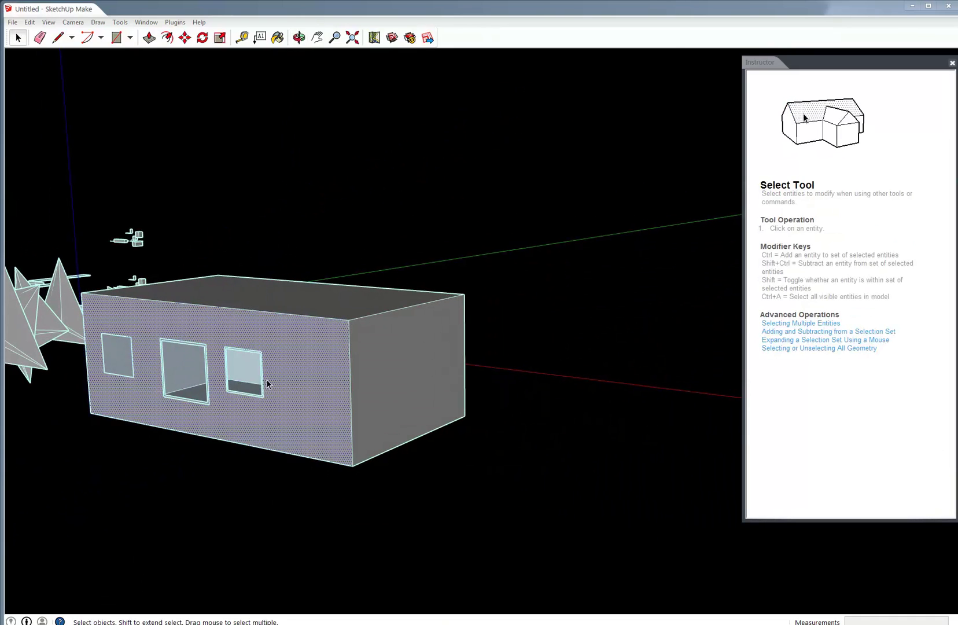
pyautogui.scroll(3, 210, 375)
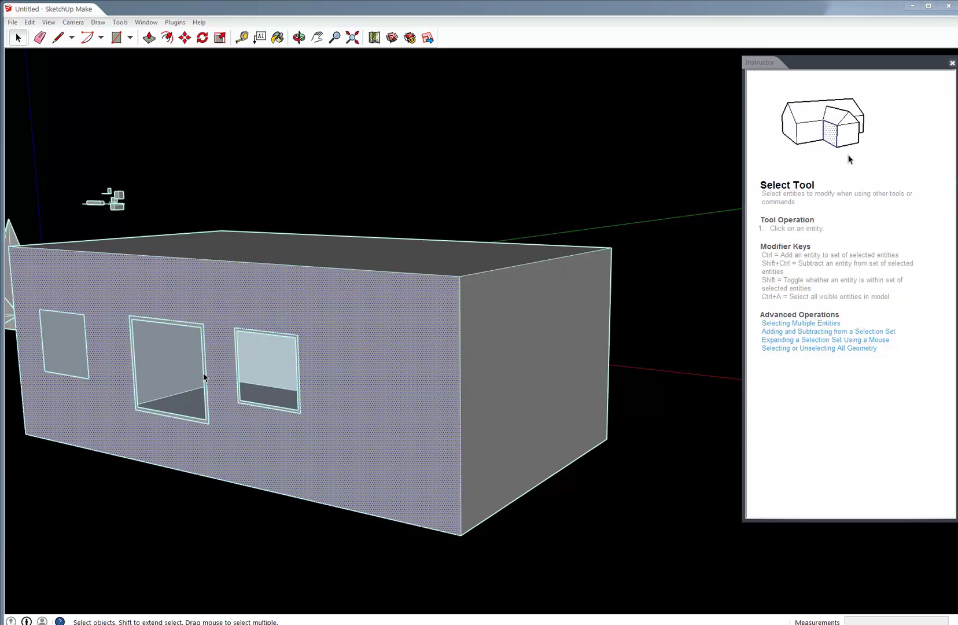
pyautogui.click(205, 377)
pyautogui.click(242, 346)
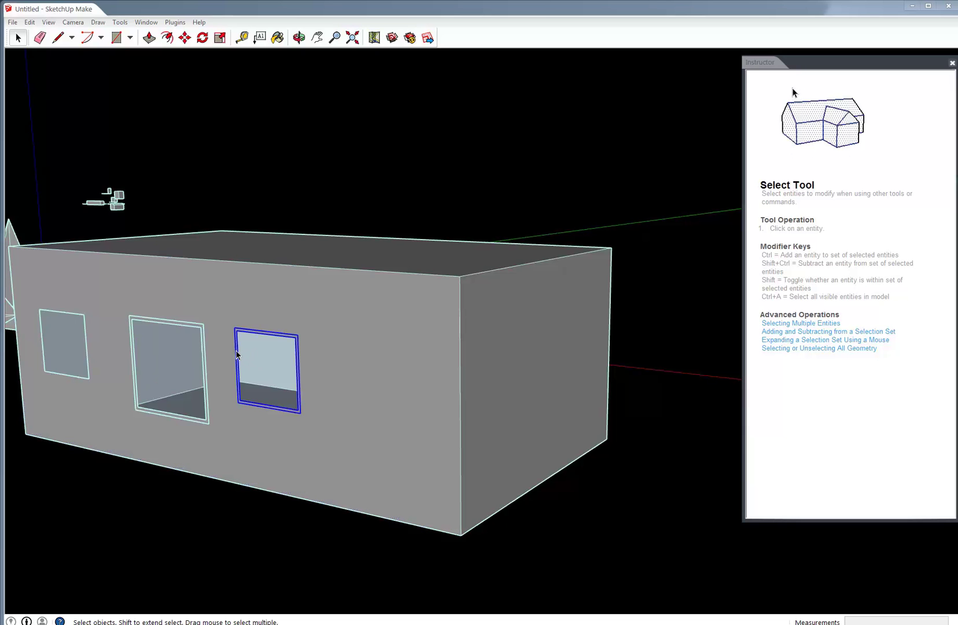
pyautogui.press('m')
pyautogui.click(298, 333)
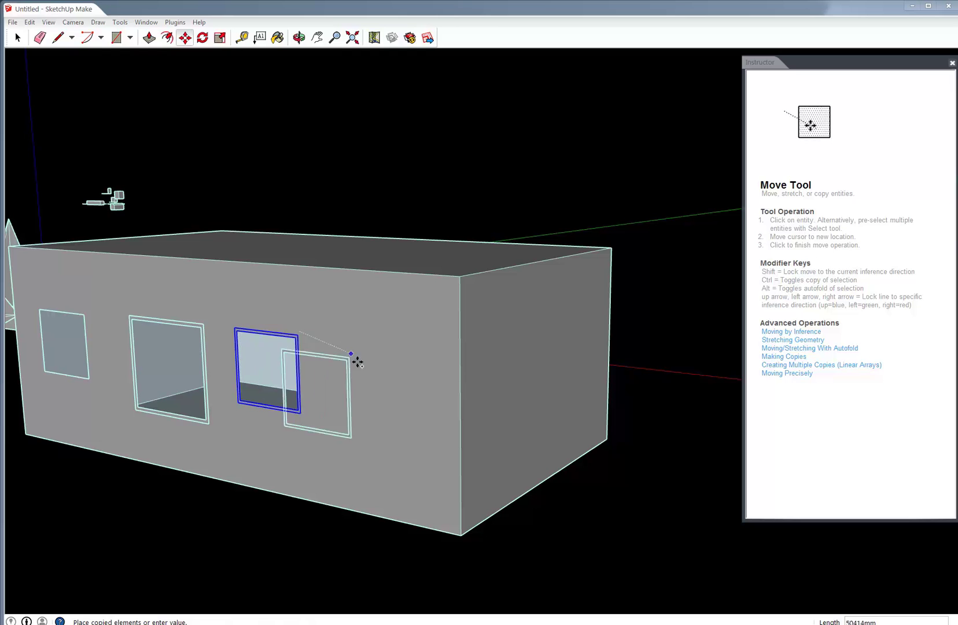
pyautogui.click(403, 377)
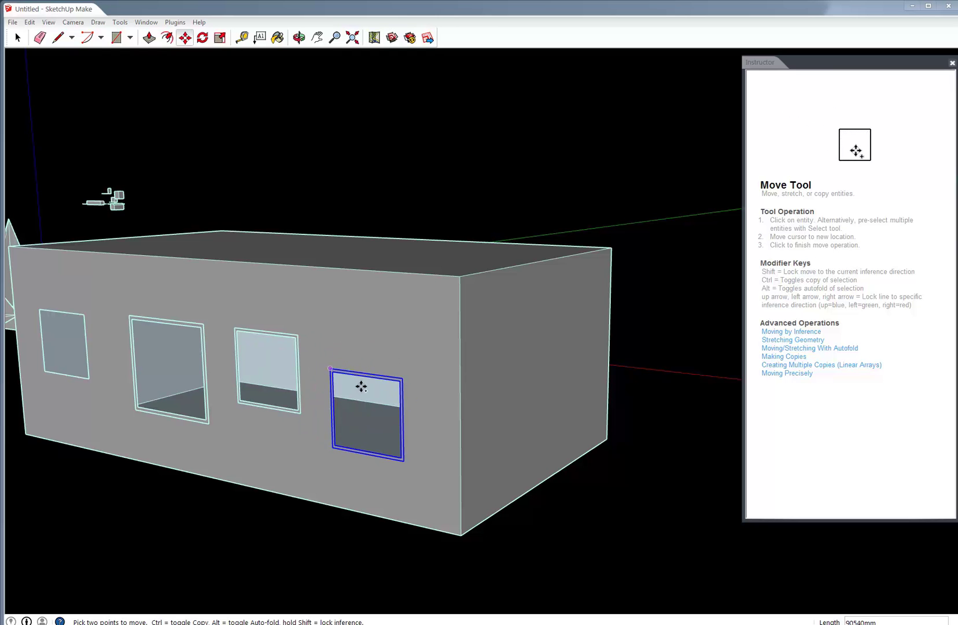
# Copy the newest front-wall window onto the box's adjacent end wall, and place another copy farther along that wall.
pyautogui.click(344, 375)
pyautogui.press('ctrl')
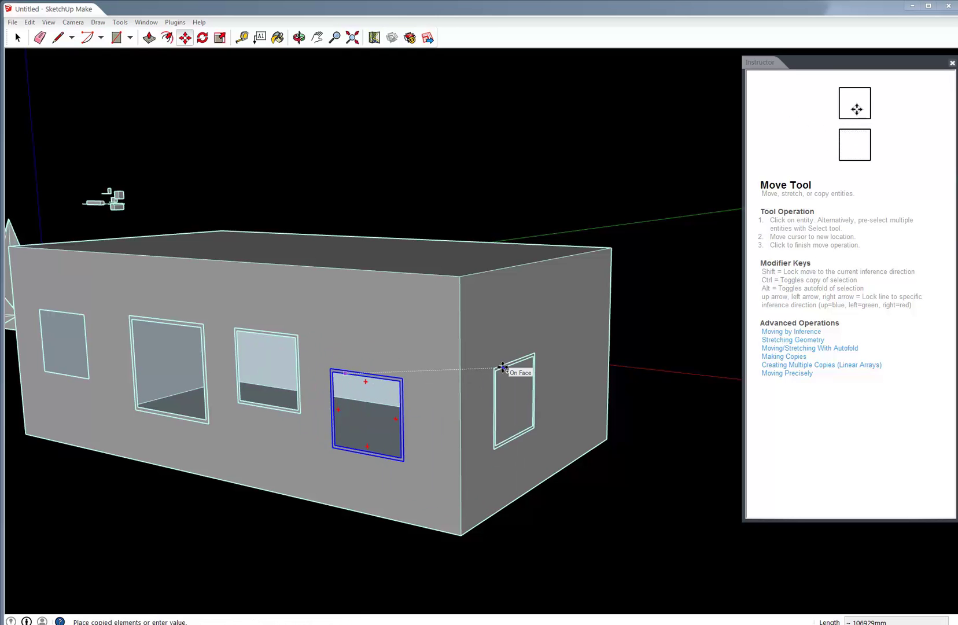
pyautogui.click(489, 336)
pyautogui.moveTo(489, 335); pyautogui.dragTo(344, 498, button='middle')
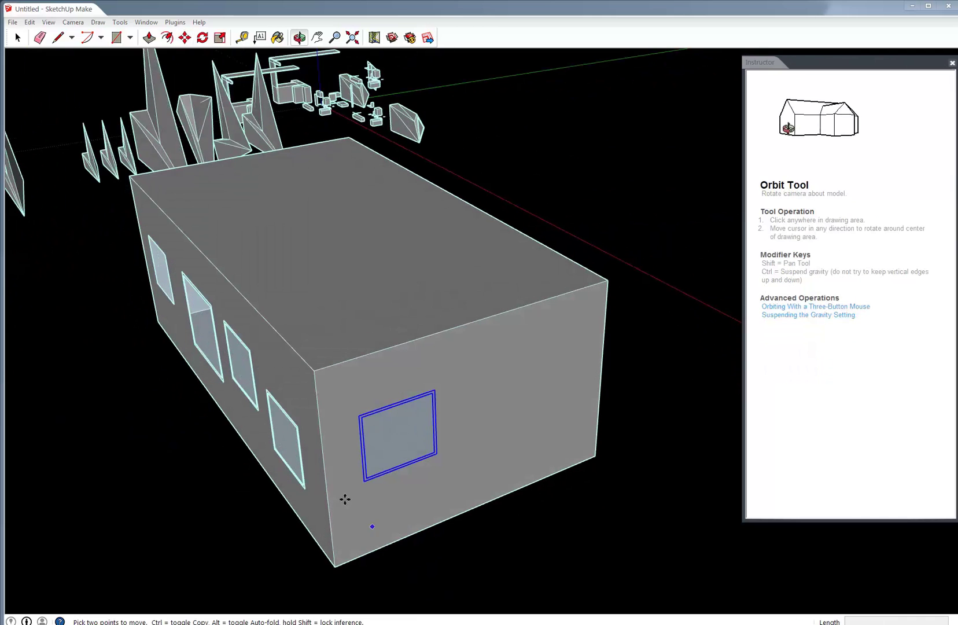
pyautogui.click(362, 505)
pyautogui.click(474, 449)
# Scale up the second window on the end wall from its lower outer corner.
pyautogui.press('s')
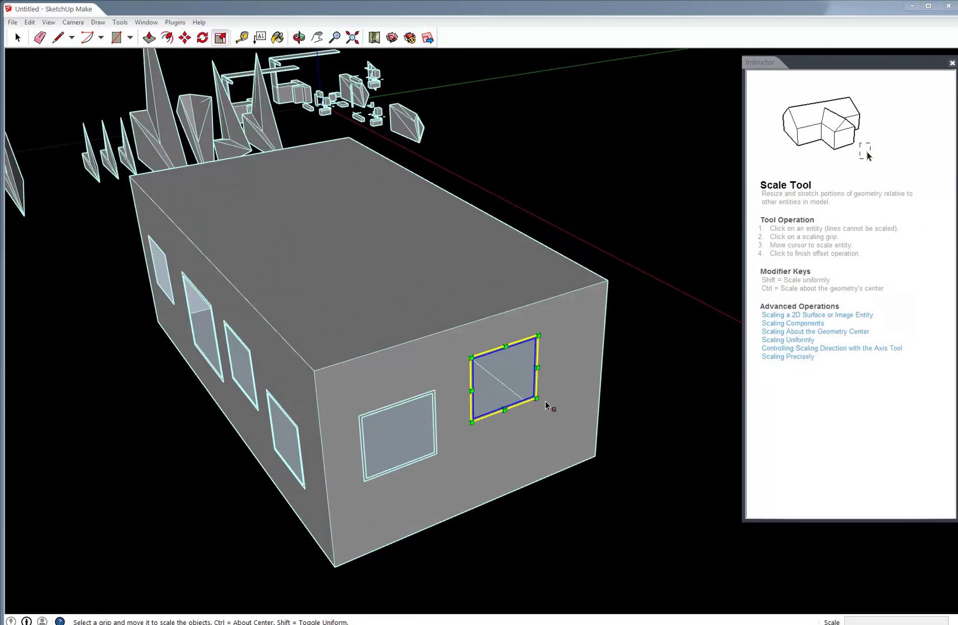
pyautogui.moveTo(536, 398); pyautogui.dragTo(574, 421)
pyautogui.press('space')
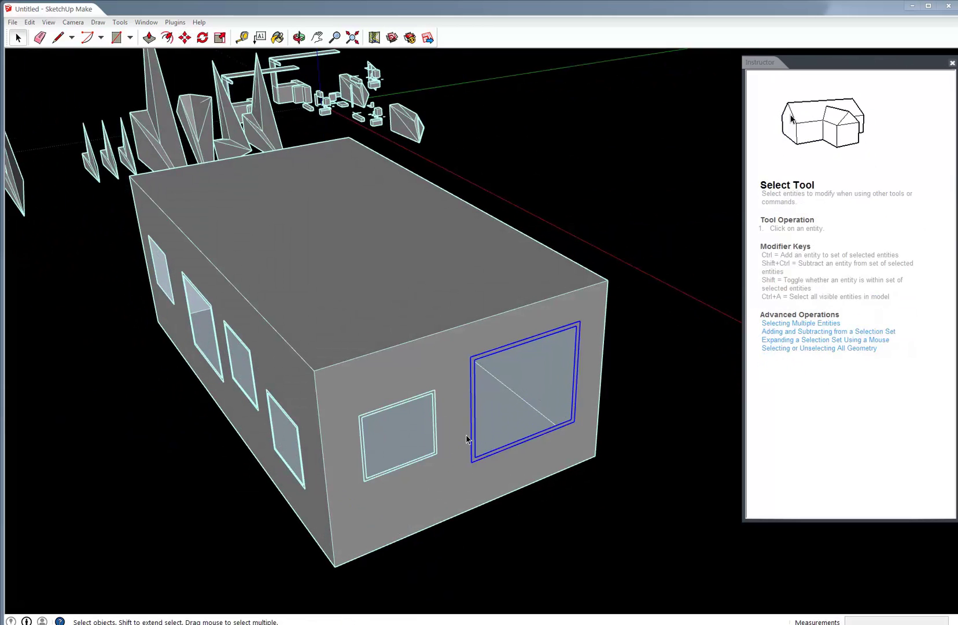
# Scale down the smaller window on the end wall from its lower corner nearest the large window.
pyautogui.click(432, 455)
pyautogui.press('s')
pyautogui.moveTo(436, 454); pyautogui.dragTo(453, 407)
pyautogui.press('o')
pyautogui.press('space')
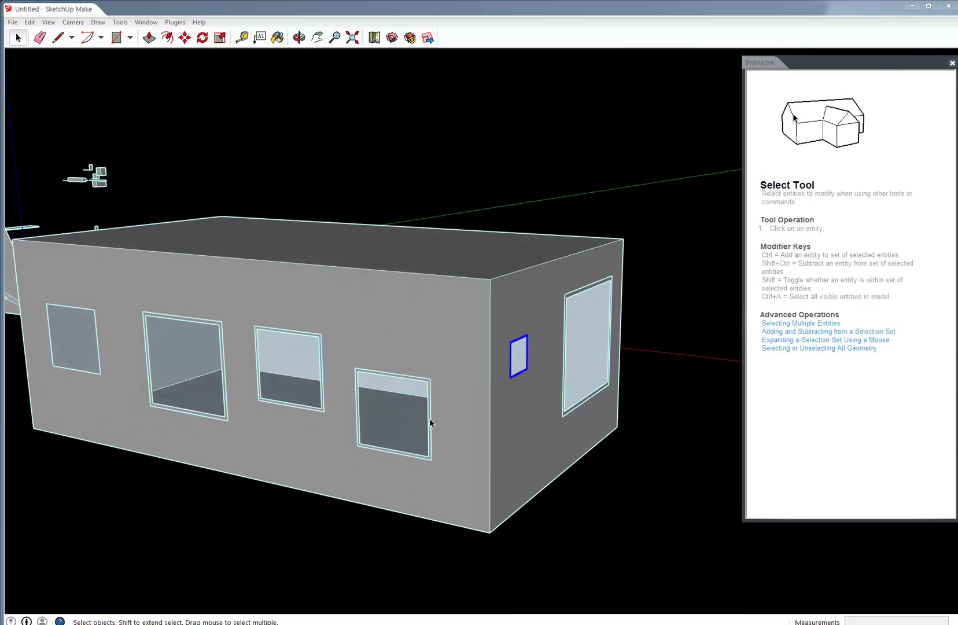
# Edit the small end-wall window component, Push/Pull its frame face about 430 mm, and leave component editing.
pyautogui.scroll(6, 531, 337)
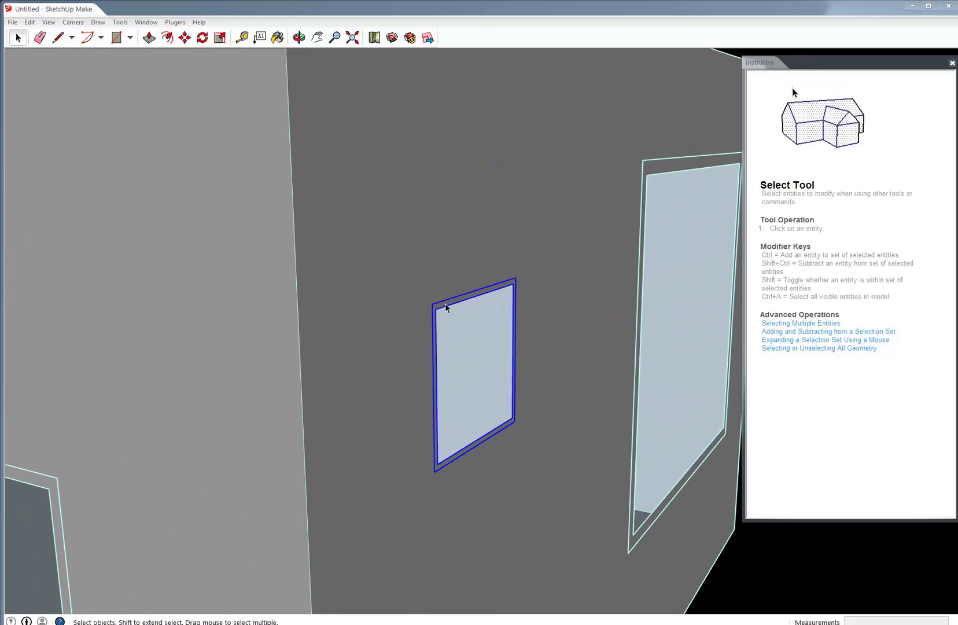
pyautogui.doubleClick(445, 305)
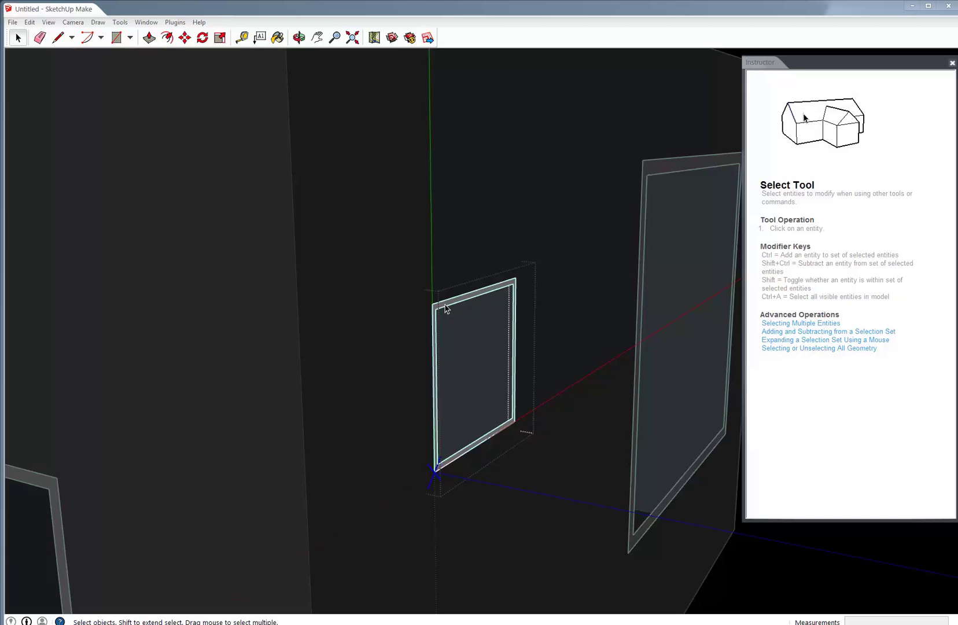
pyautogui.scroll(2, 445, 308)
pyautogui.press('p')
pyautogui.click(446, 308)
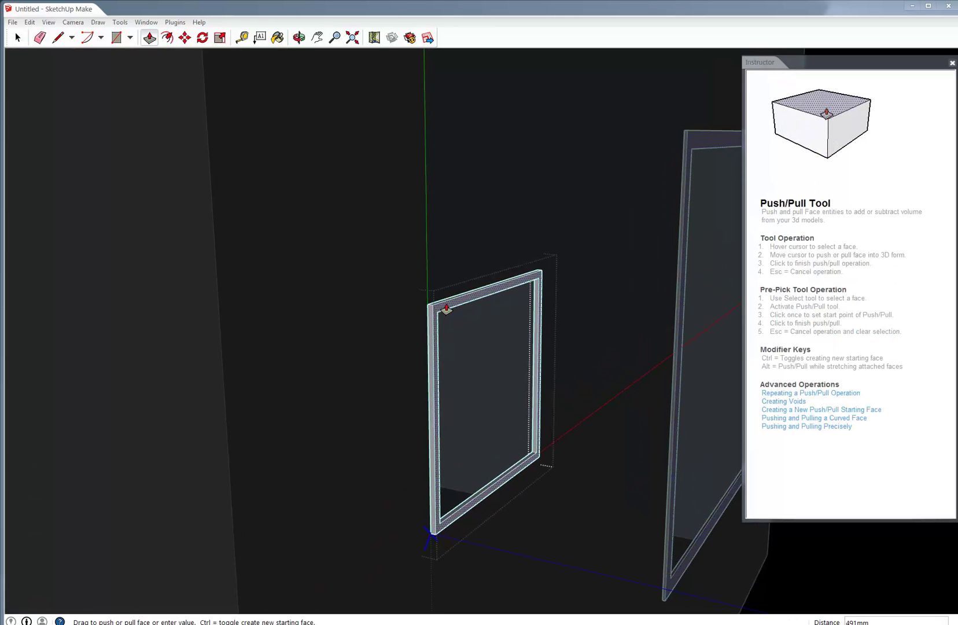
pyautogui.click(445, 308)
pyautogui.scroll(-5, 442, 306)
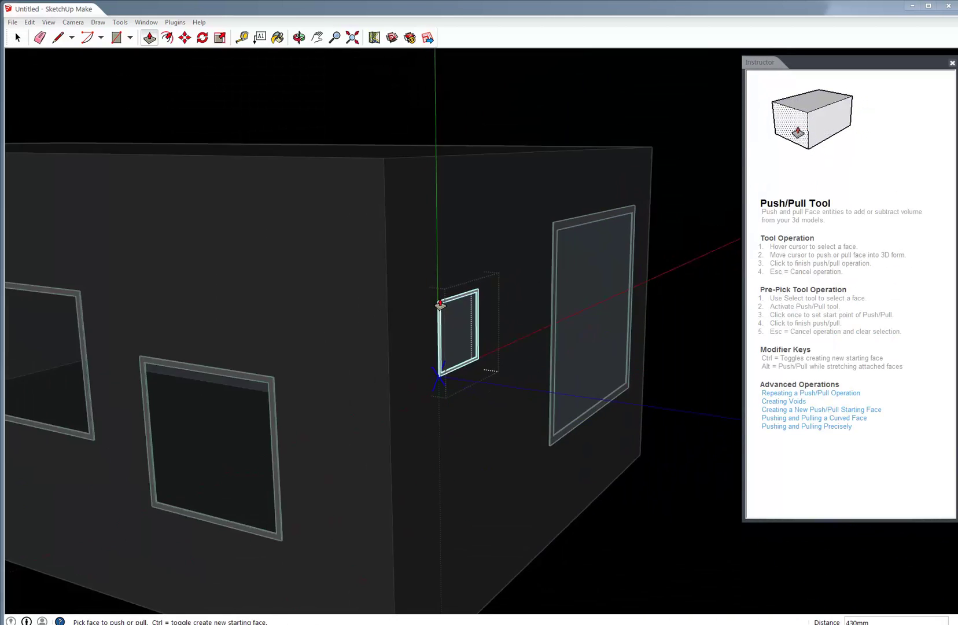
pyautogui.scroll(-2, 441, 307)
pyautogui.press('space')
pyautogui.scroll(5, 342, 349)
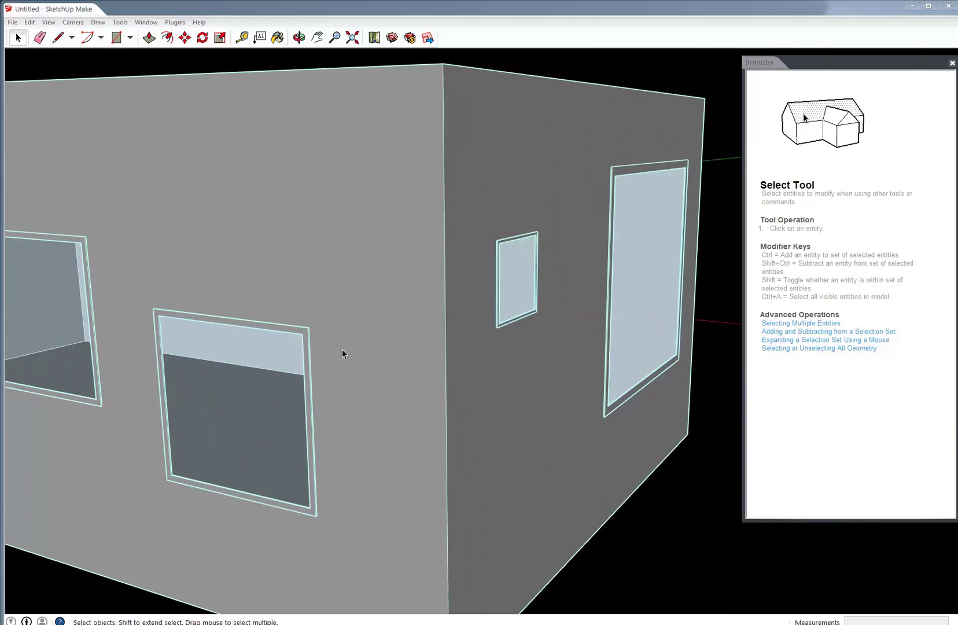
# Delete the box together with all its window components.
pyautogui.moveTo(300, 340); pyautogui.dragTo(171, 333, button='middle')
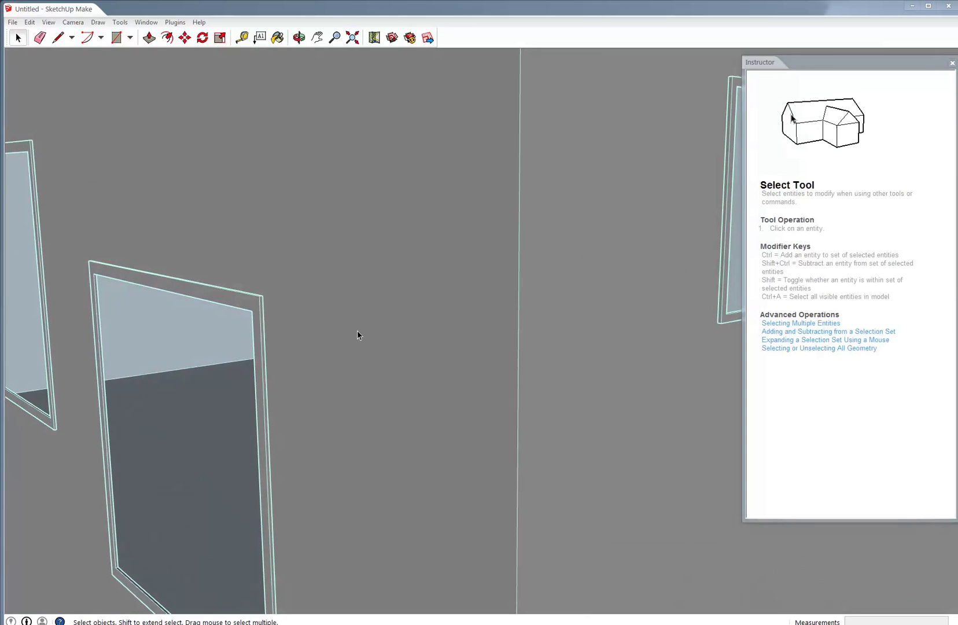
pyautogui.scroll(-7, 416, 289)
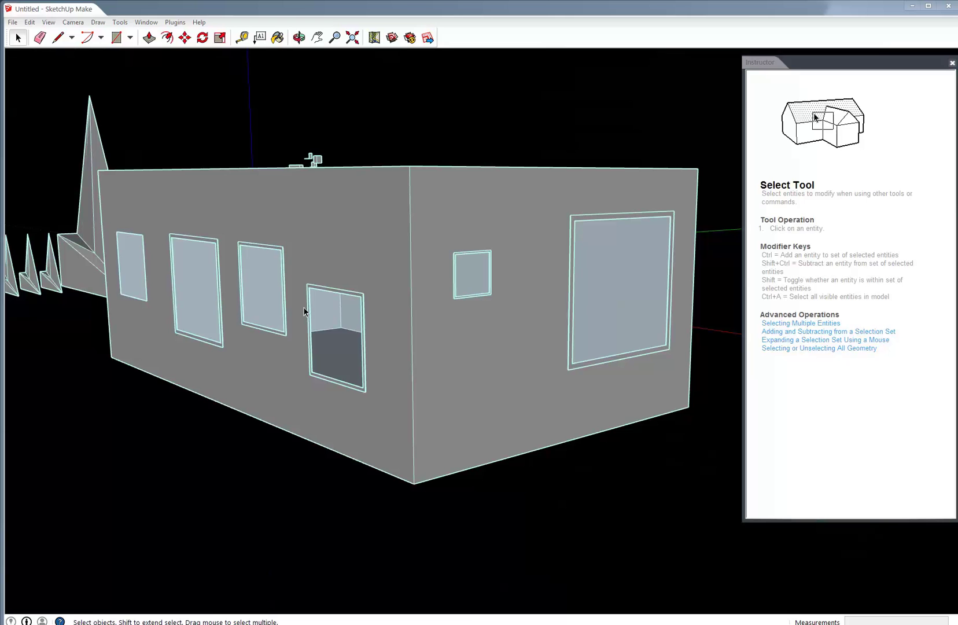
pyautogui.moveTo(455, 327); pyautogui.dragTo(507, 383, button='middle')
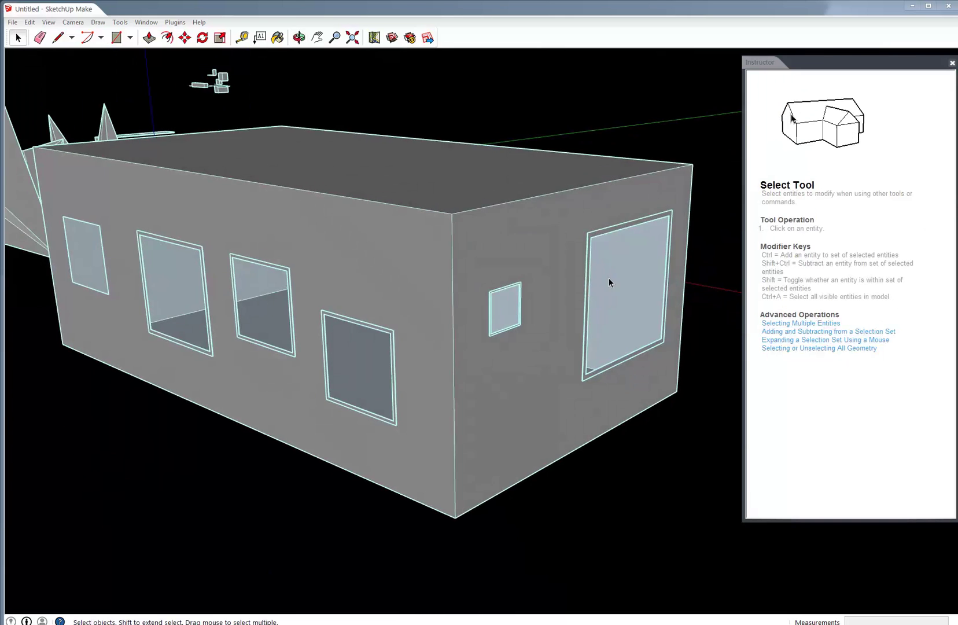
pyautogui.scroll(-7, 607, 280)
pyautogui.moveTo(431, 316); pyautogui.dragTo(546, 419, button='middle')
pyautogui.scroll(-6, 343, 322)
pyautogui.moveTo(421, 340); pyautogui.dragTo(485, 350, button='middle')
pyautogui.moveTo(407, 317); pyautogui.dragTo(543, 414)
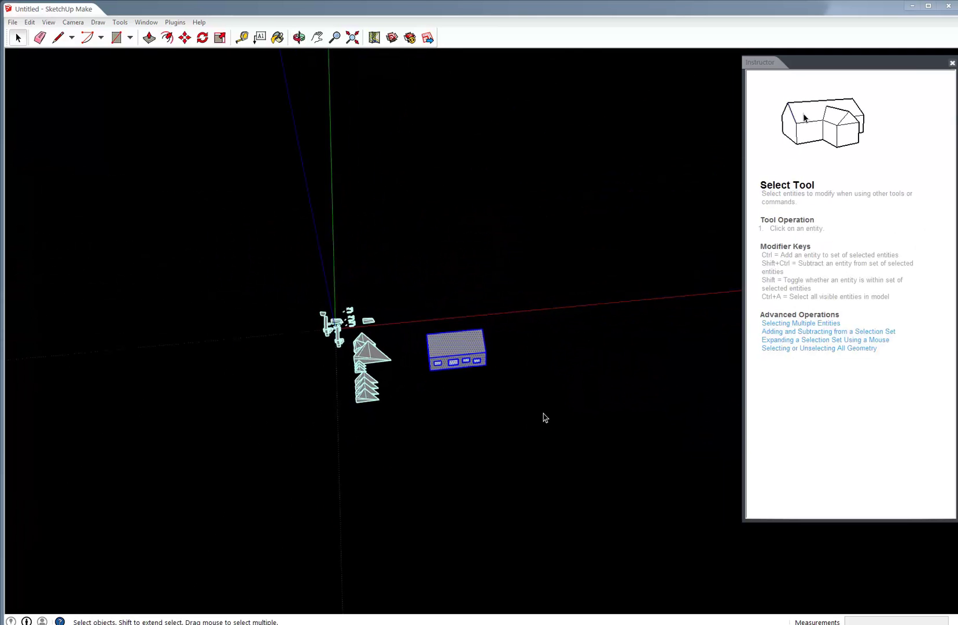
pyautogui.press('Delete')
# Examine the remaining spaceship and block components from several angles and maximize the program window.
pyautogui.moveTo(429, 383); pyautogui.dragTo(408, 362, button='middle')
pyautogui.scroll(3, 365, 298)
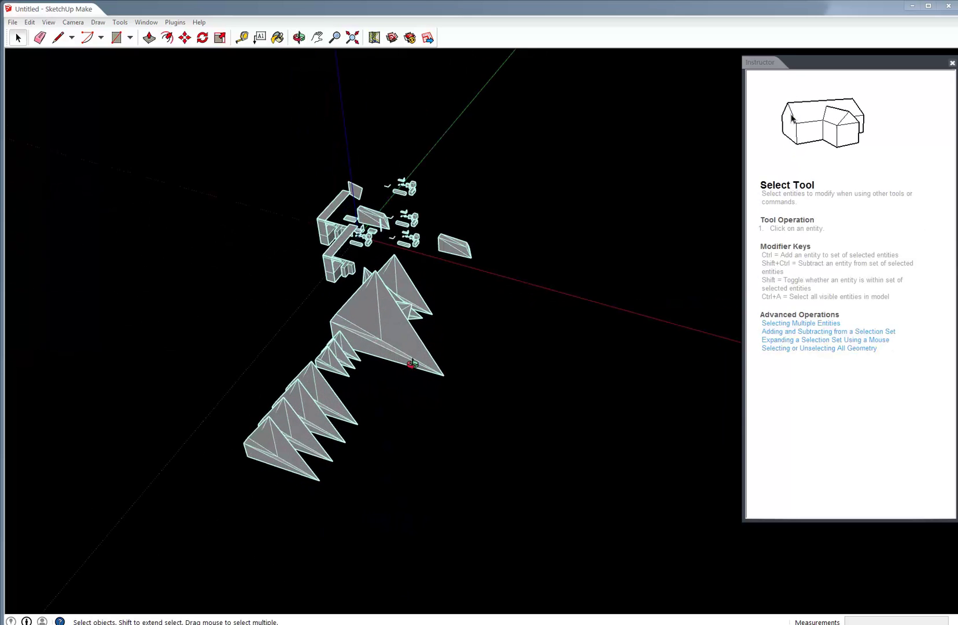
pyautogui.scroll(3, 272, 309)
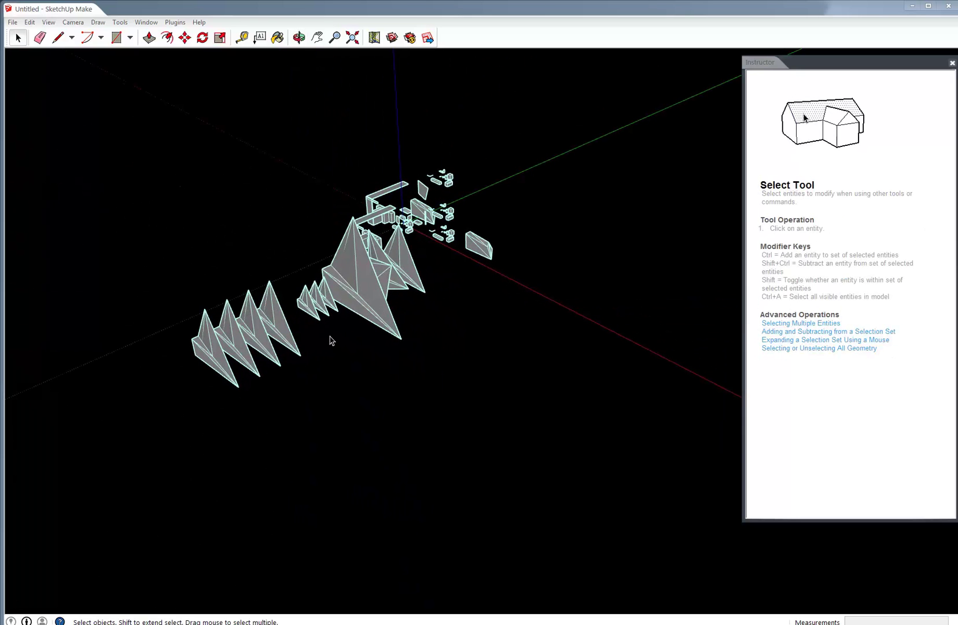
pyautogui.moveTo(359, 317); pyautogui.dragTo(299, 295, button='middle')
pyautogui.scroll(6, 377, 271)
pyautogui.scroll(3, 300, 312)
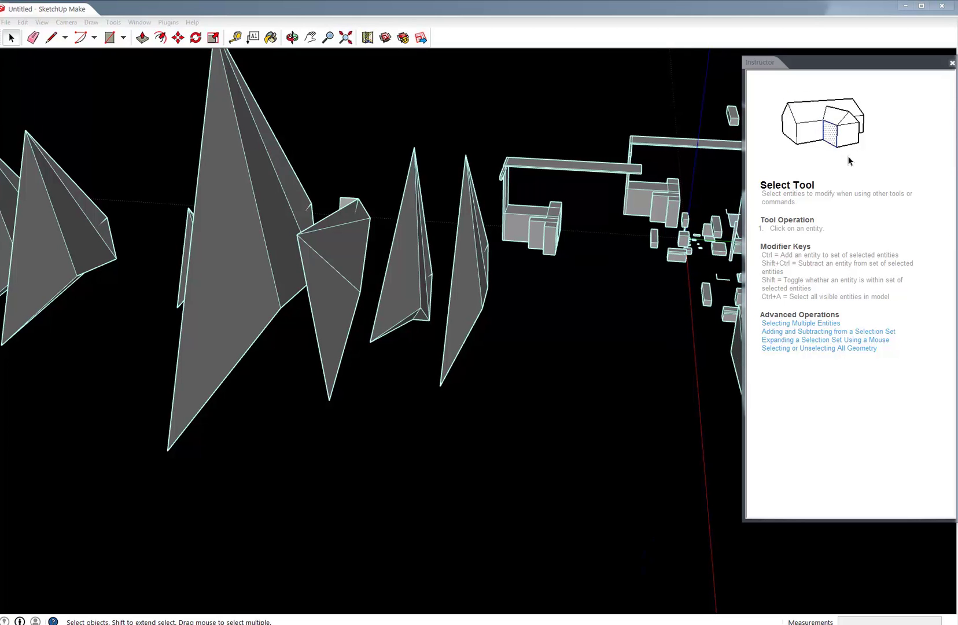
pyautogui.moveTo(450, 322); pyautogui.dragTo(333, 350, button='middle')
pyautogui.scroll(-8, 406, 368)
pyautogui.moveTo(408, 370); pyautogui.dragTo(660, 276, button='middle')
pyautogui.scroll(2, 461, 354)
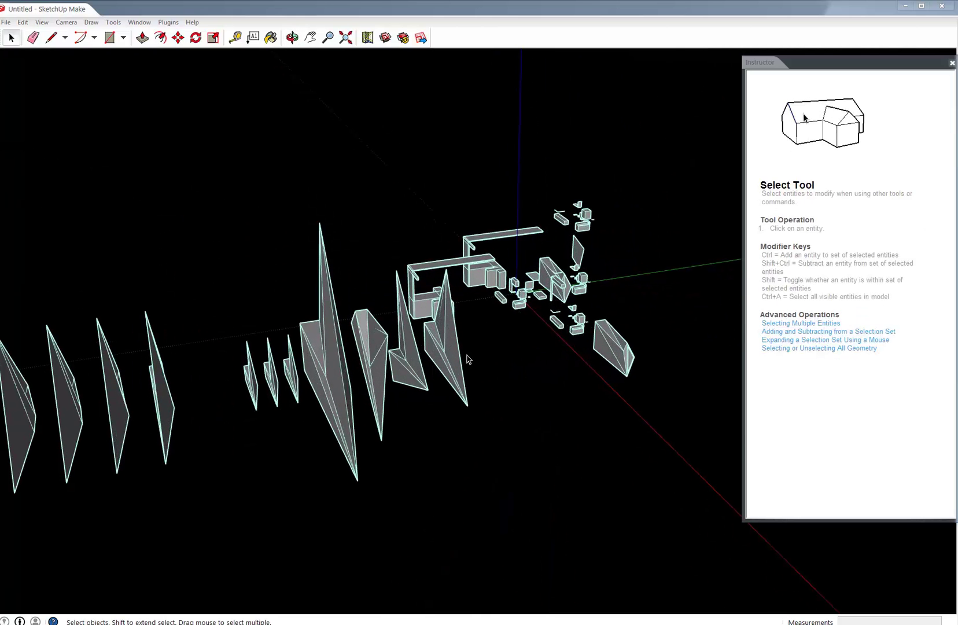
pyautogui.click(922, 5)
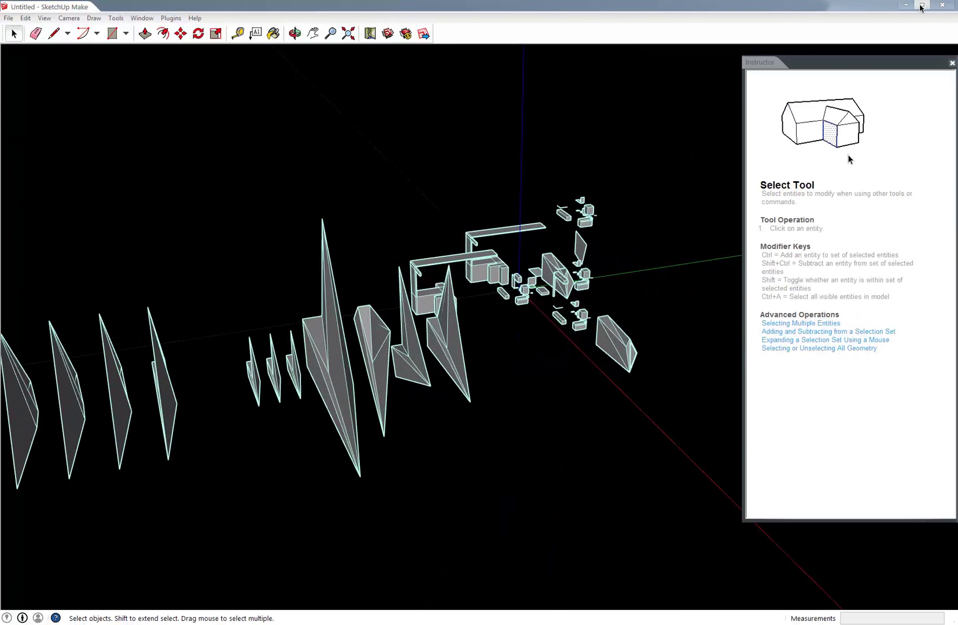
pyautogui.moveTo(403, 362); pyautogui.dragTo(421, 305, button='middle')
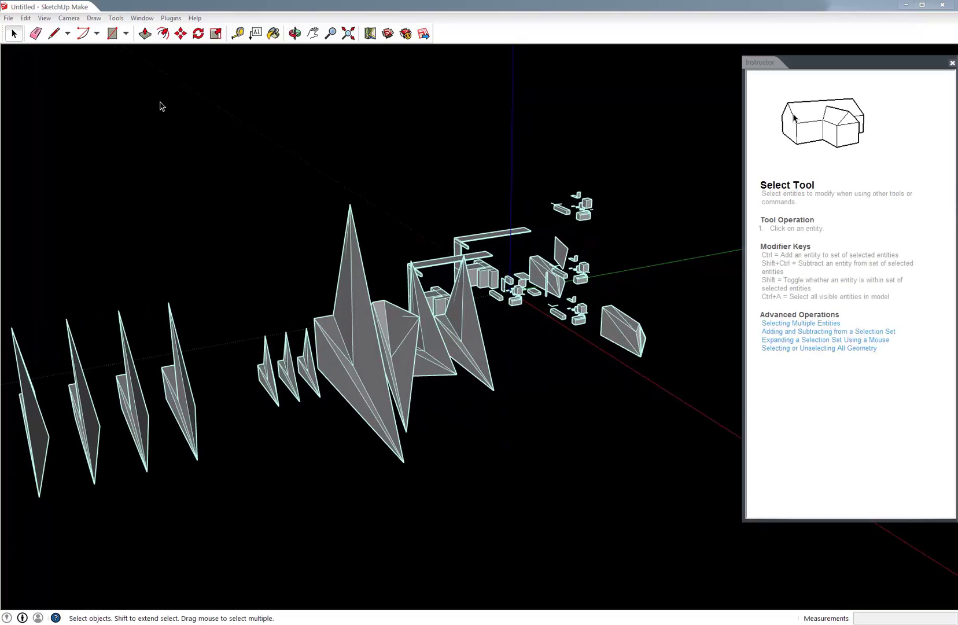
# Review the 3D model export formats and the COLLADA export options, then cancel the export.
pyautogui.click(10, 19)
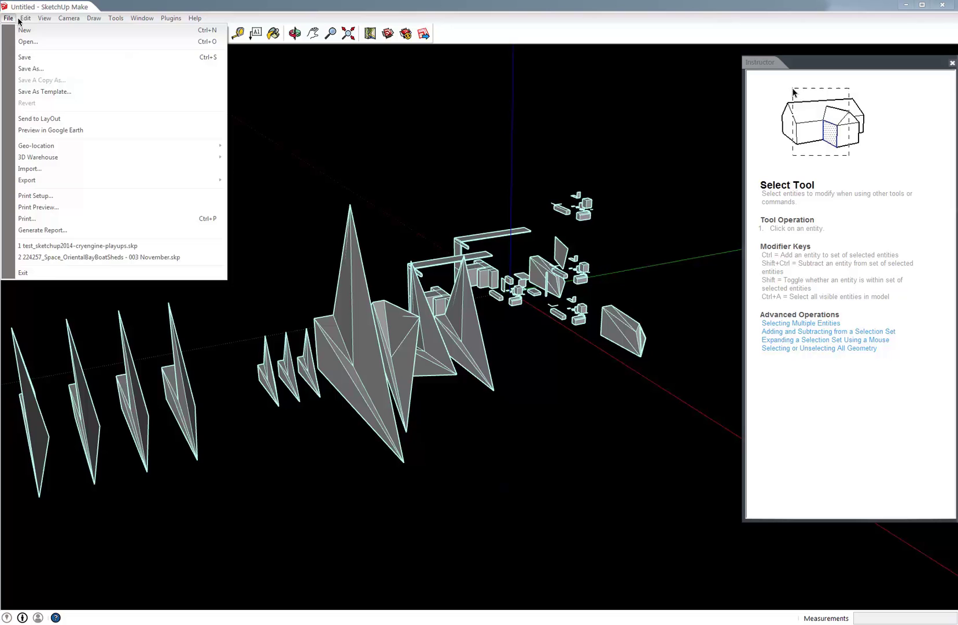
pyautogui.moveTo(27, 21)
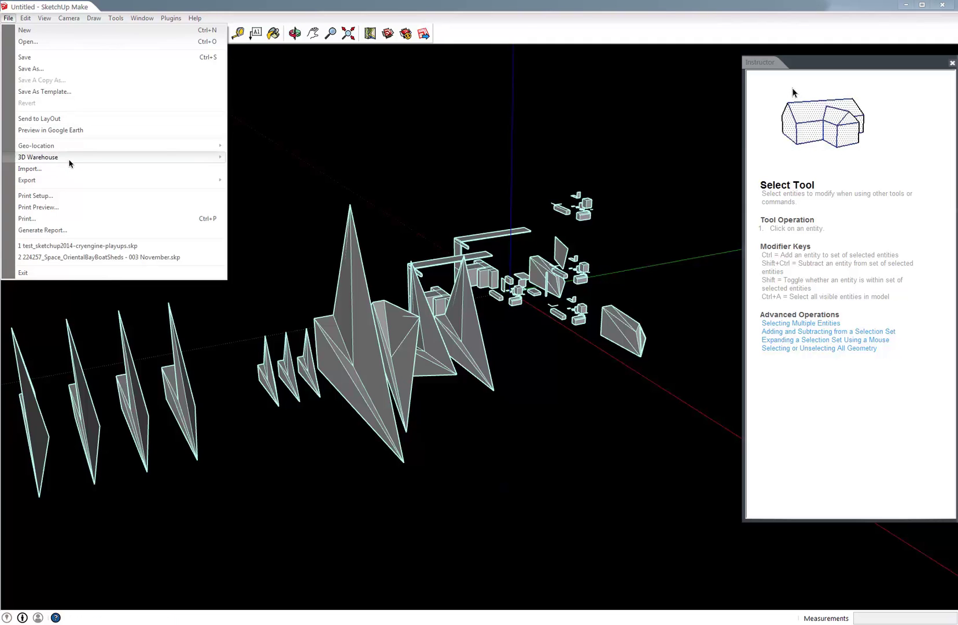
pyautogui.moveTo(69, 161)
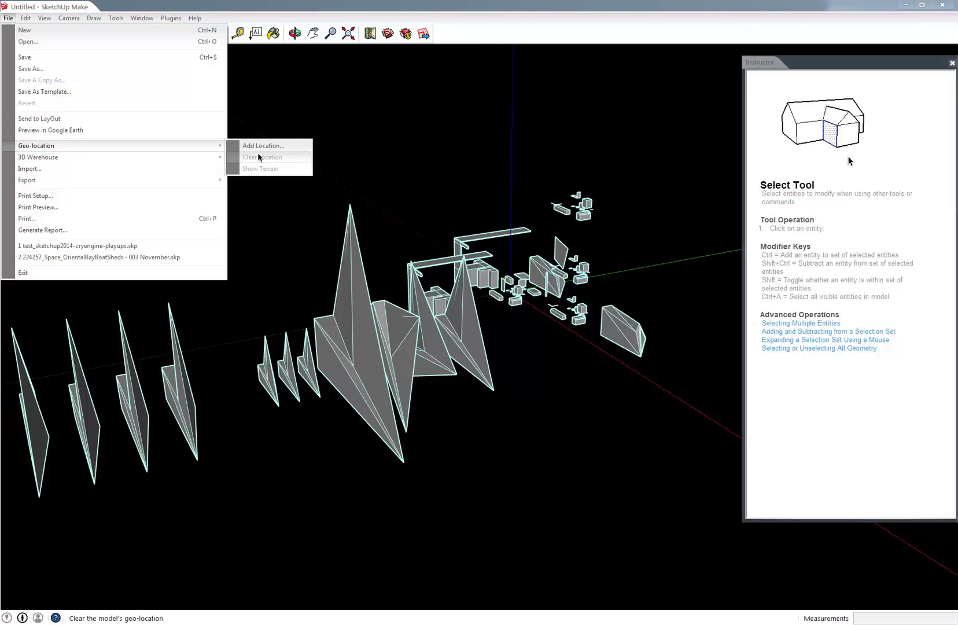
pyautogui.moveTo(203, 161)
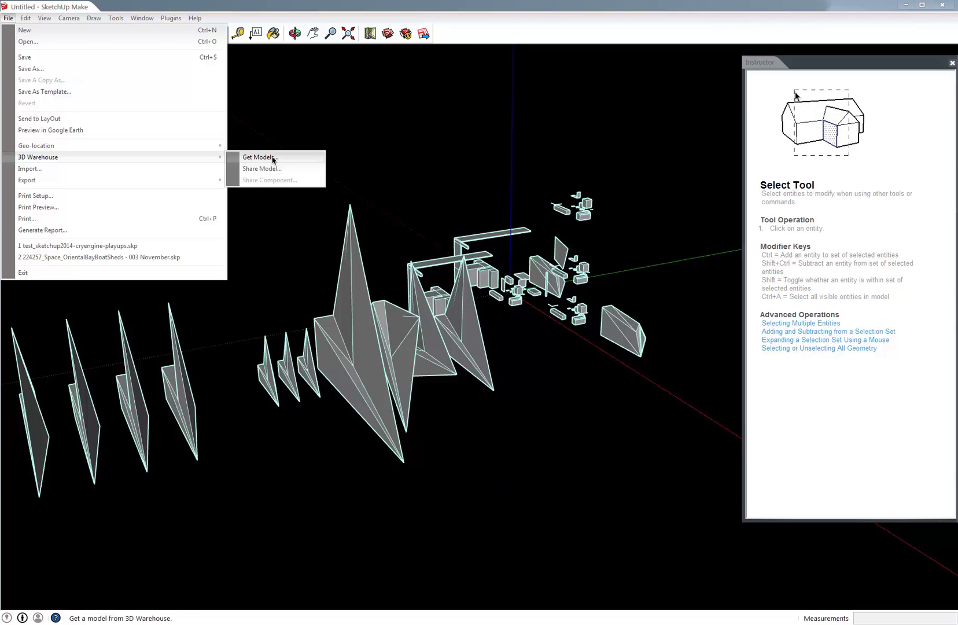
pyautogui.moveTo(177, 185)
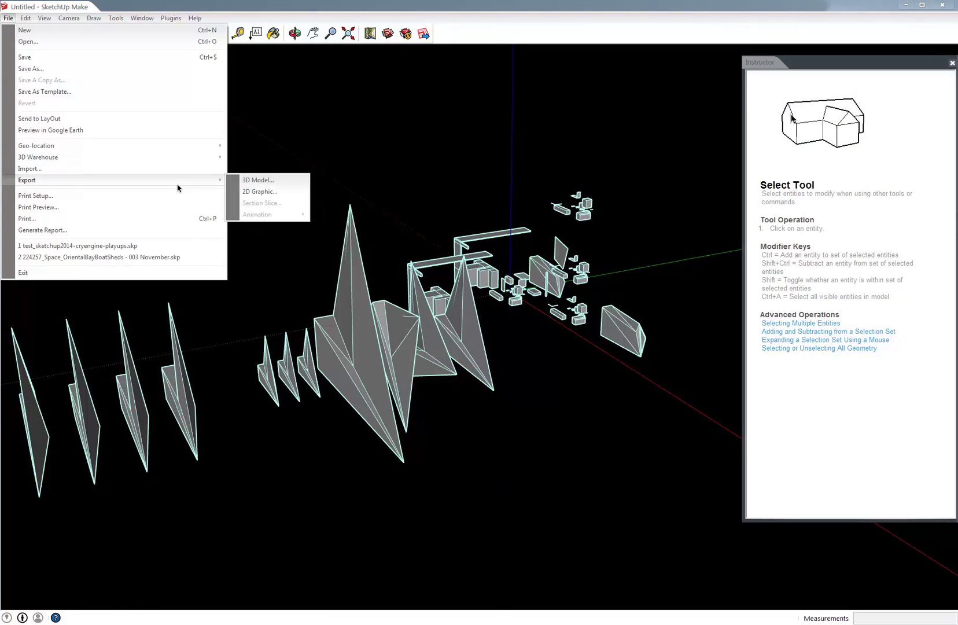
pyautogui.click(272, 181)
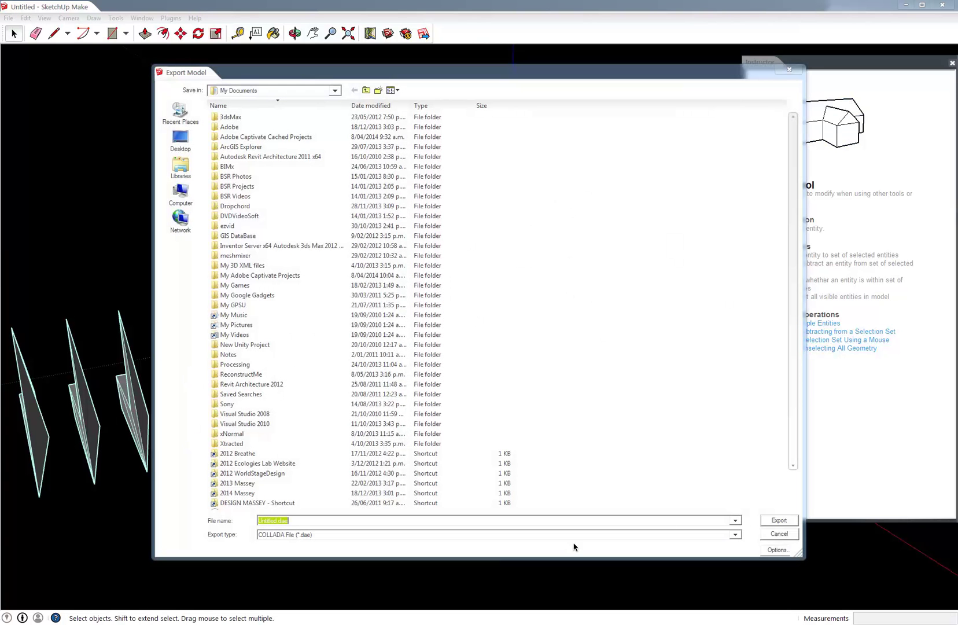
pyautogui.click(602, 537)
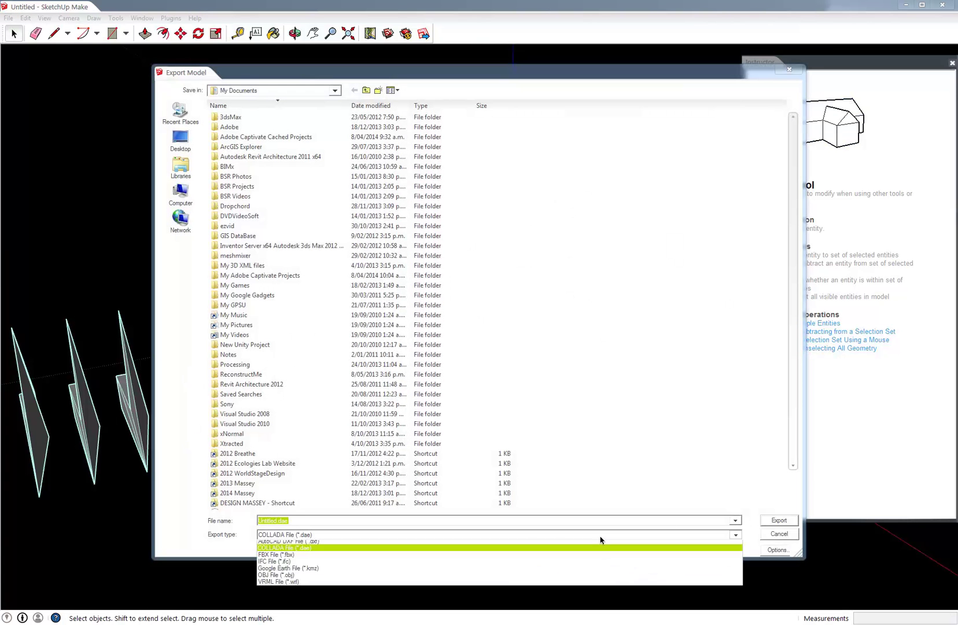
pyautogui.click(759, 554)
pyautogui.click(770, 551)
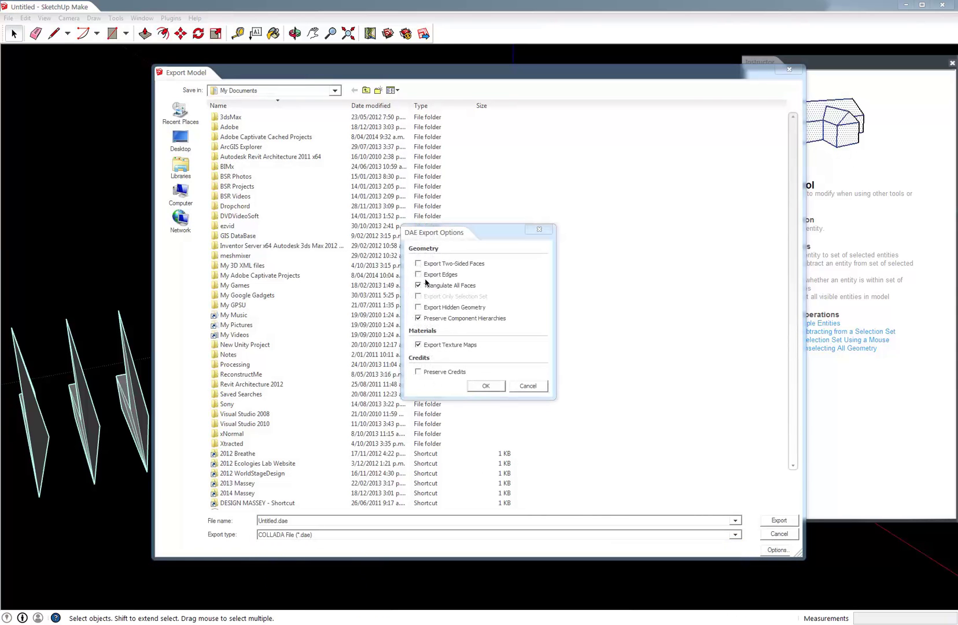
pyautogui.click(522, 389)
pyautogui.click(779, 534)
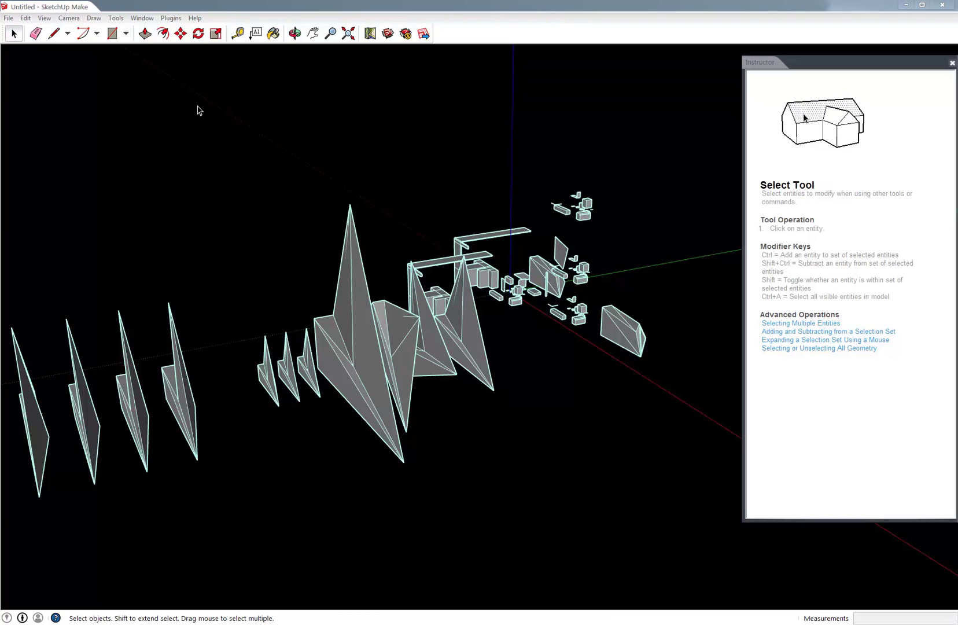
# Switch the camera to parallel projection and inspect the components up close from another angle.
pyautogui.click(25, 18)
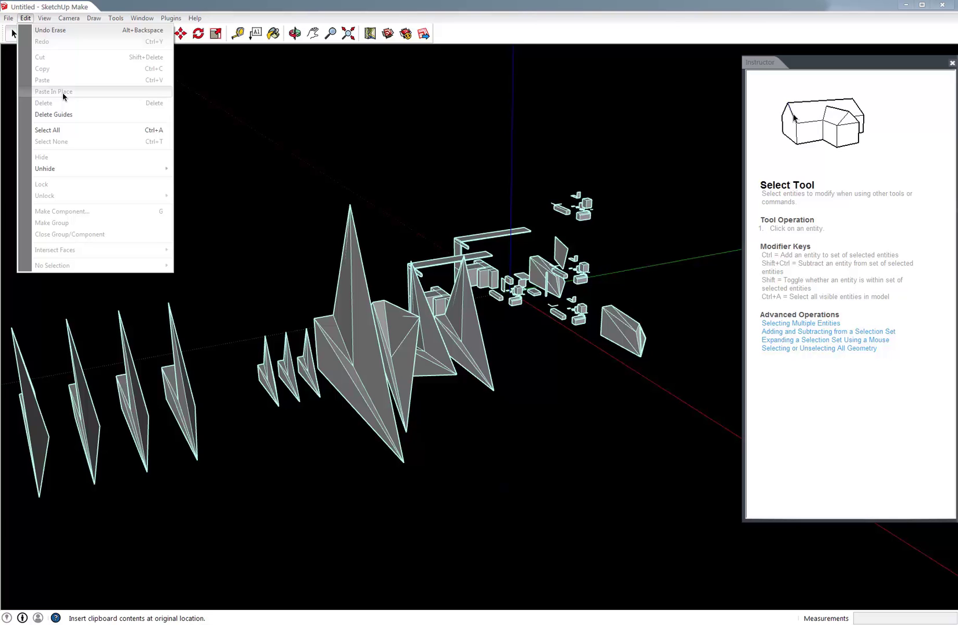
pyautogui.moveTo(39, 17)
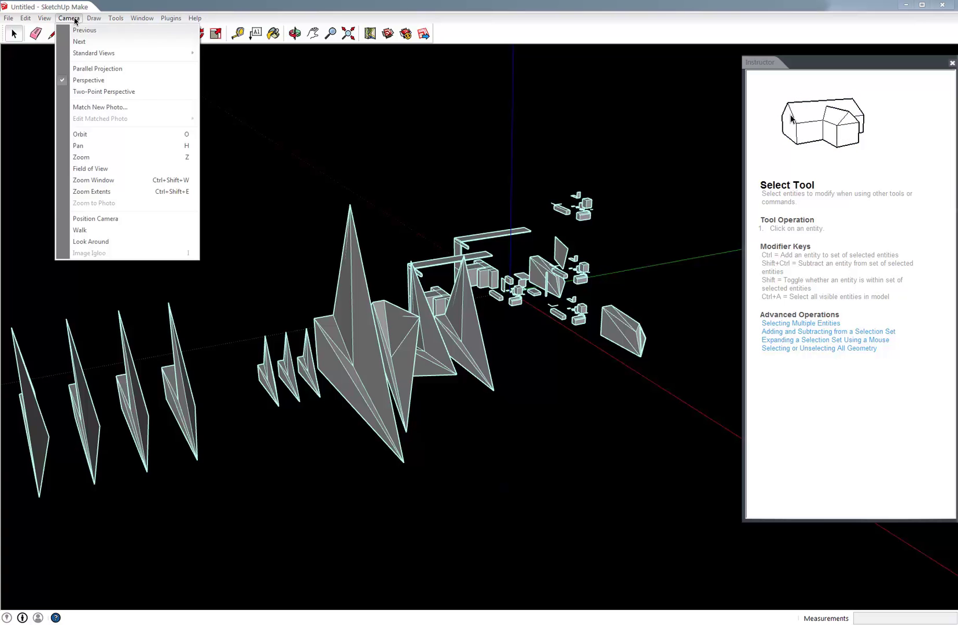
pyautogui.click(78, 69)
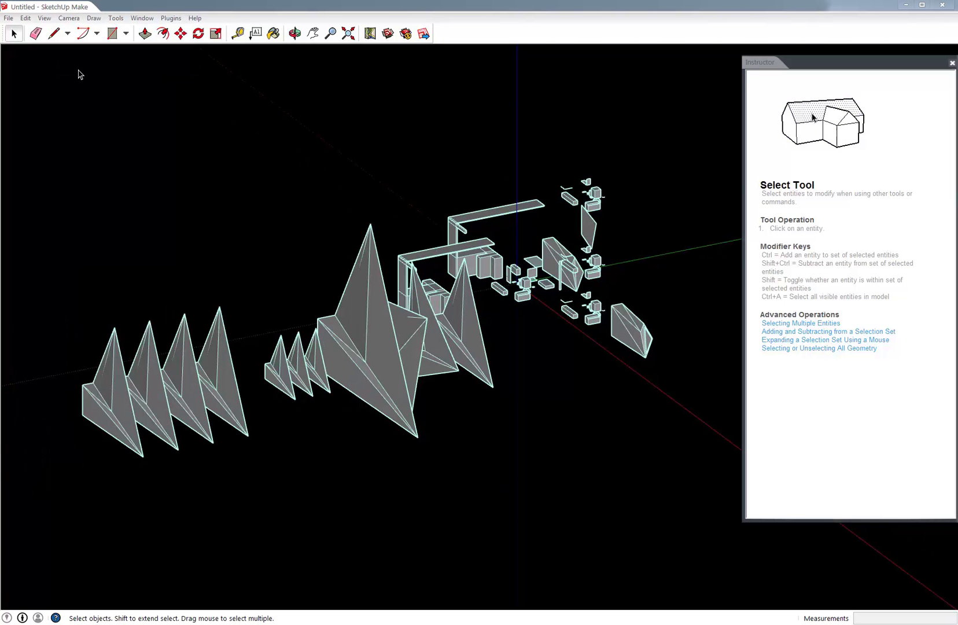
pyautogui.moveTo(446, 342); pyautogui.dragTo(366, 339, button='middle')
pyautogui.scroll(6, 524, 312)
pyautogui.moveTo(463, 292); pyautogui.dragTo(529, 373, button='middle')
# Return the camera to perspective and show the model in the Top standard view.
pyautogui.click(76, 18)
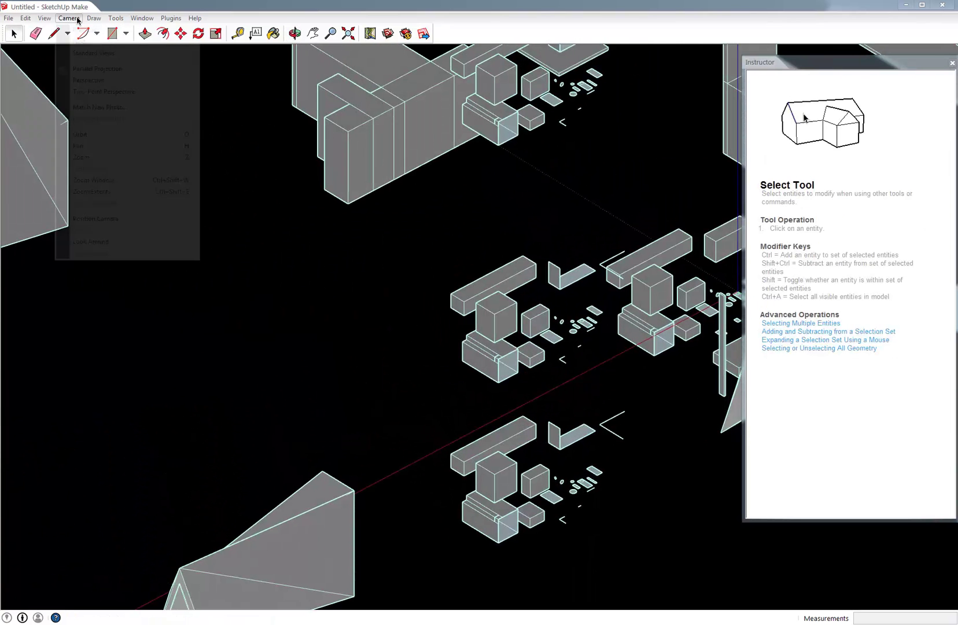
pyautogui.click(77, 18)
pyautogui.moveTo(243, 167); pyautogui.dragTo(385, 221, button='middle')
pyautogui.click(76, 18)
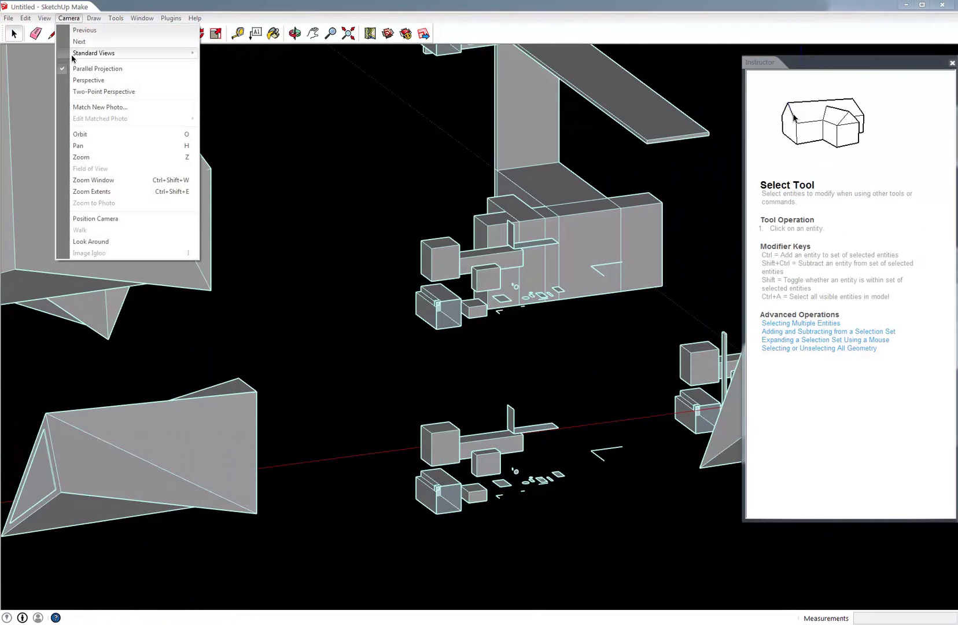
pyautogui.click(80, 79)
pyautogui.click(69, 18)
pyautogui.moveTo(78, 53)
pyautogui.click(220, 53)
# Move through the model with the Walk tool, orbiting from the top view to an oblique view.
pyautogui.click(69, 18)
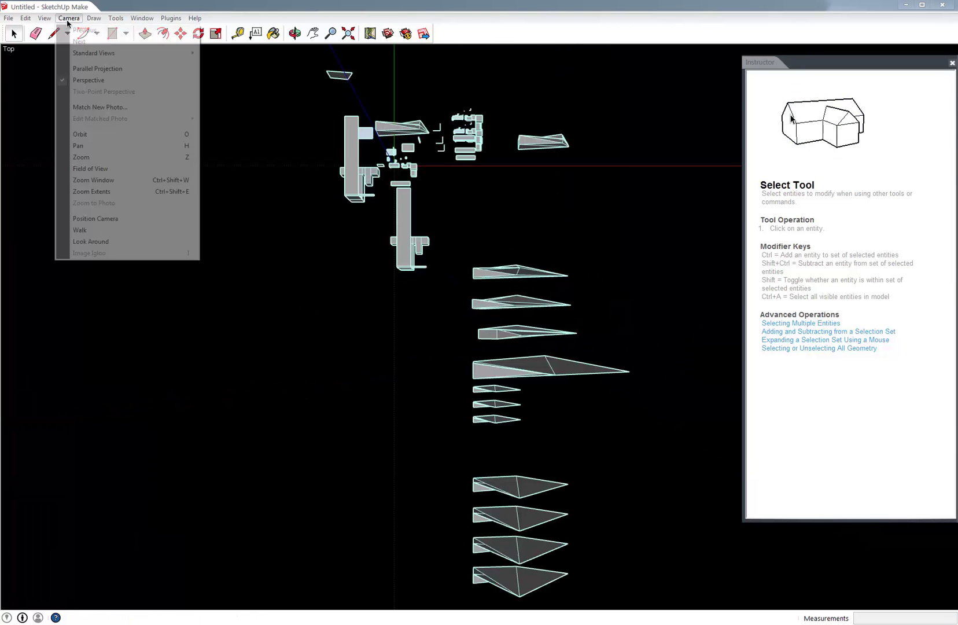
pyautogui.click(93, 230)
pyautogui.moveTo(561, 406); pyautogui.dragTo(537, 147)
pyautogui.moveTo(594, 361); pyautogui.dragTo(594, 176, button='middle')
pyautogui.moveTo(574, 267); pyautogui.dragTo(535, 284)
pyautogui.moveTo(518, 301); pyautogui.dragTo(480, 169, button='middle')
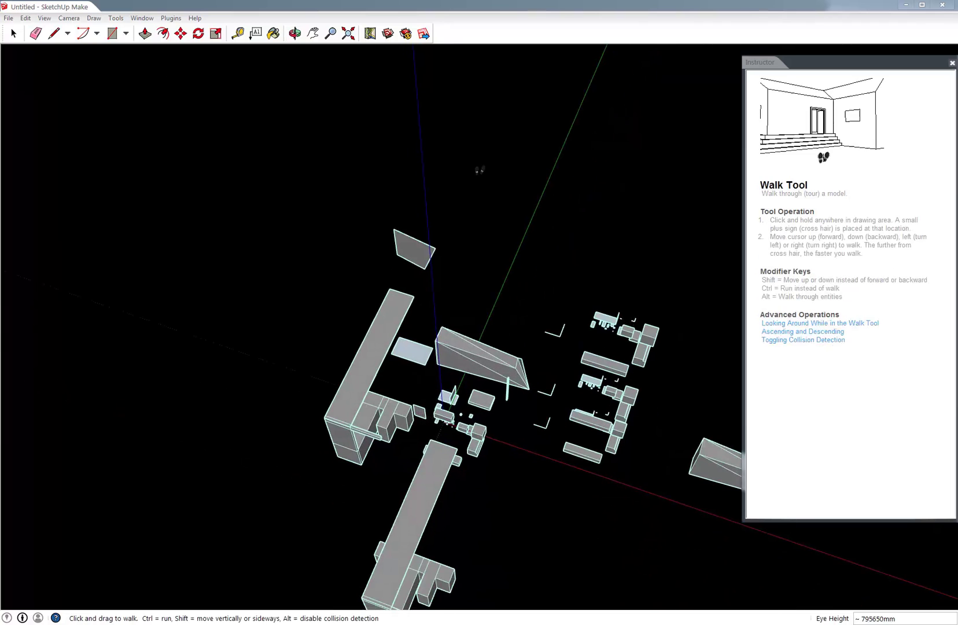
# Place the camera on top of the nearer long block with Position Camera, and orbit to view the surrounding components.
pyautogui.click(68, 18)
pyautogui.click(87, 217)
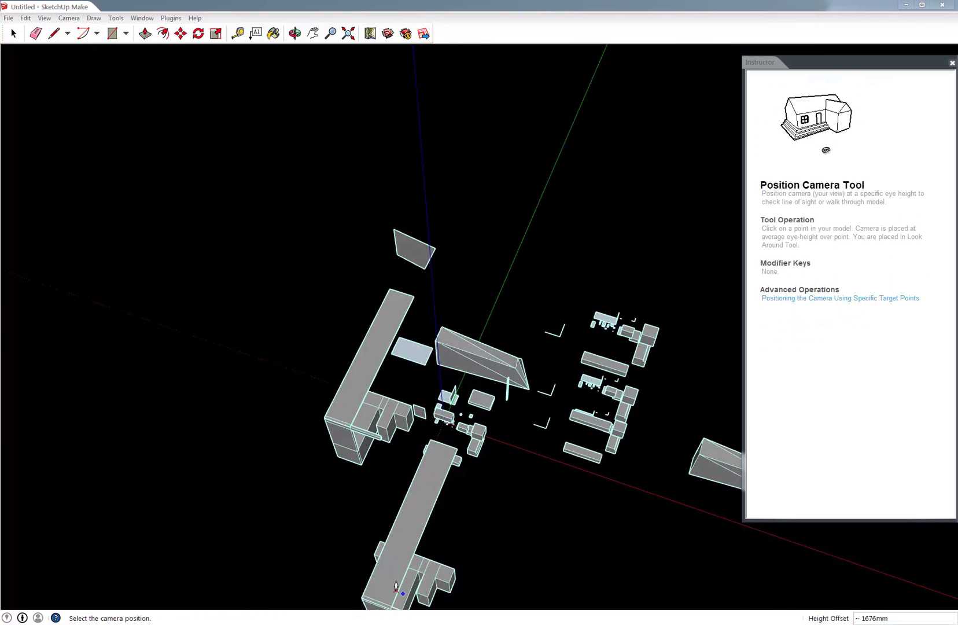
pyautogui.click(396, 566)
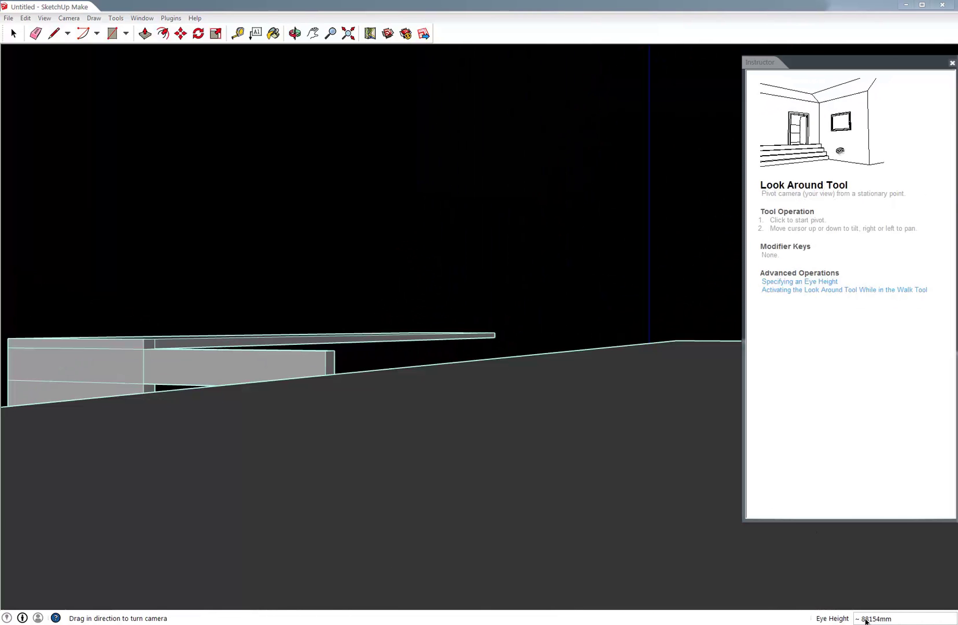
pyautogui.moveTo(264, 374); pyautogui.dragTo(550, 528, button='middle')
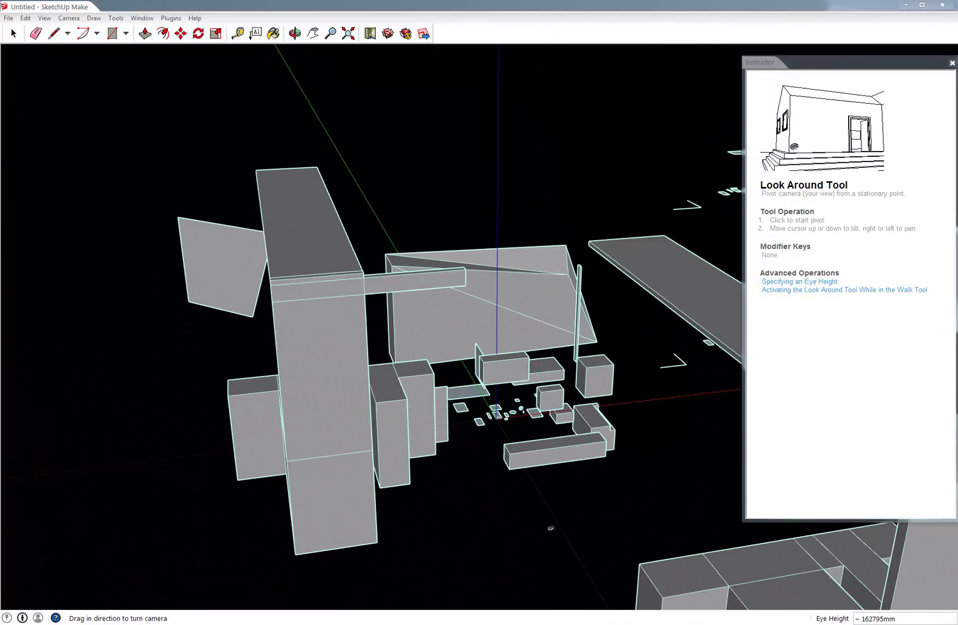
# Place the camera on the ground in front of the blocks with Position Camera, and look around at the surrounding components.
pyautogui.click(79, 16)
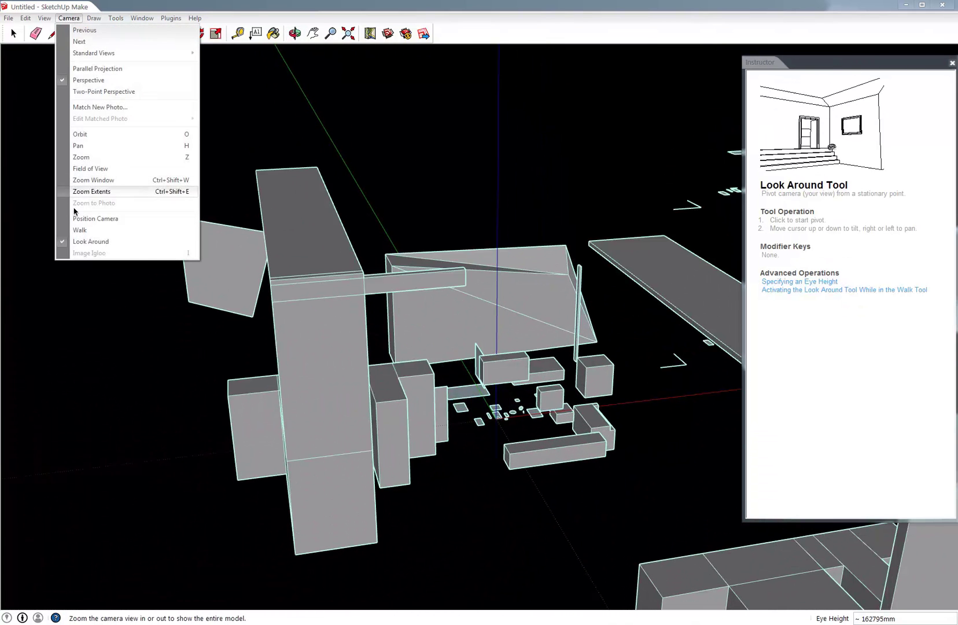
pyautogui.click(87, 219)
pyautogui.click(558, 514)
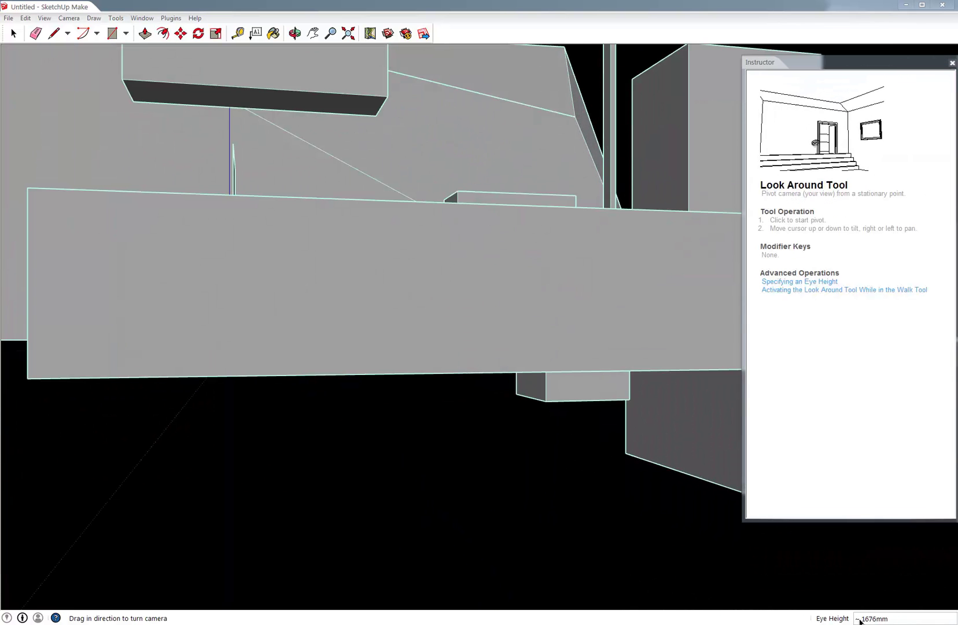
pyautogui.moveTo(407, 426); pyautogui.dragTo(509, 414)
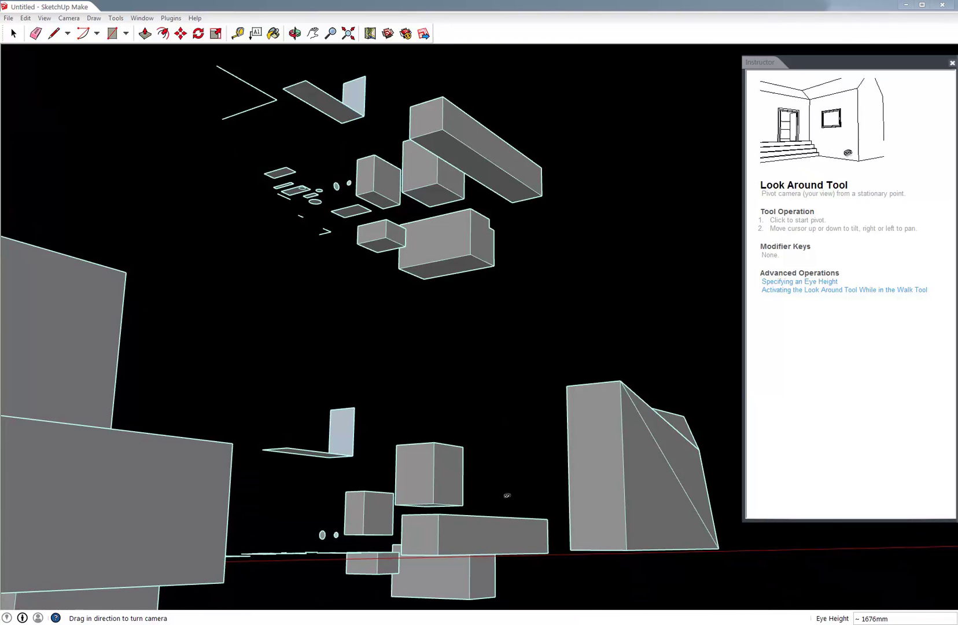
# Measure the distance from the upper notched block's corner to the base of the tapered block with Tape Measure.
pyautogui.click(238, 33)
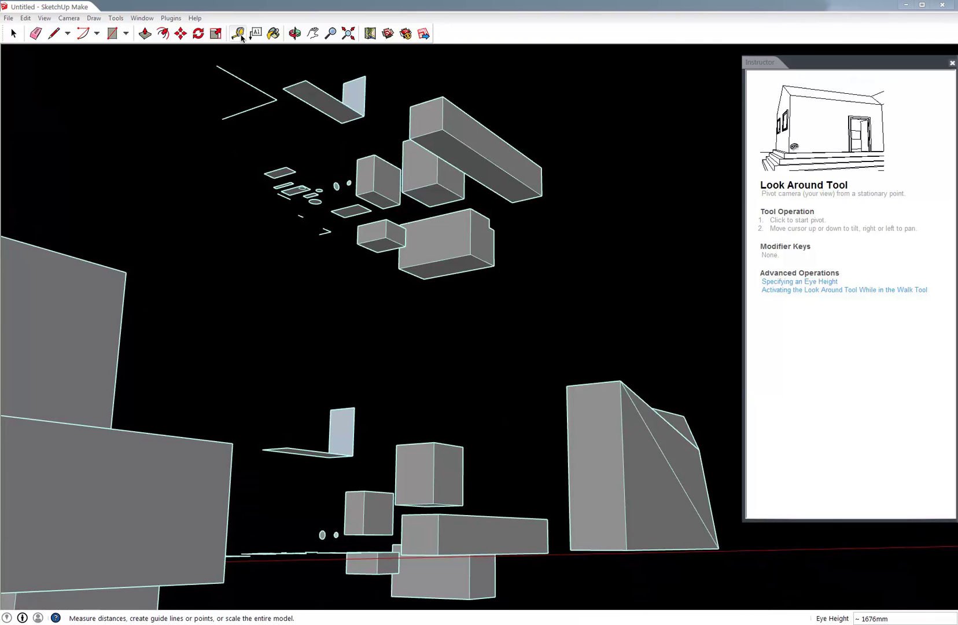
pyautogui.click(477, 203)
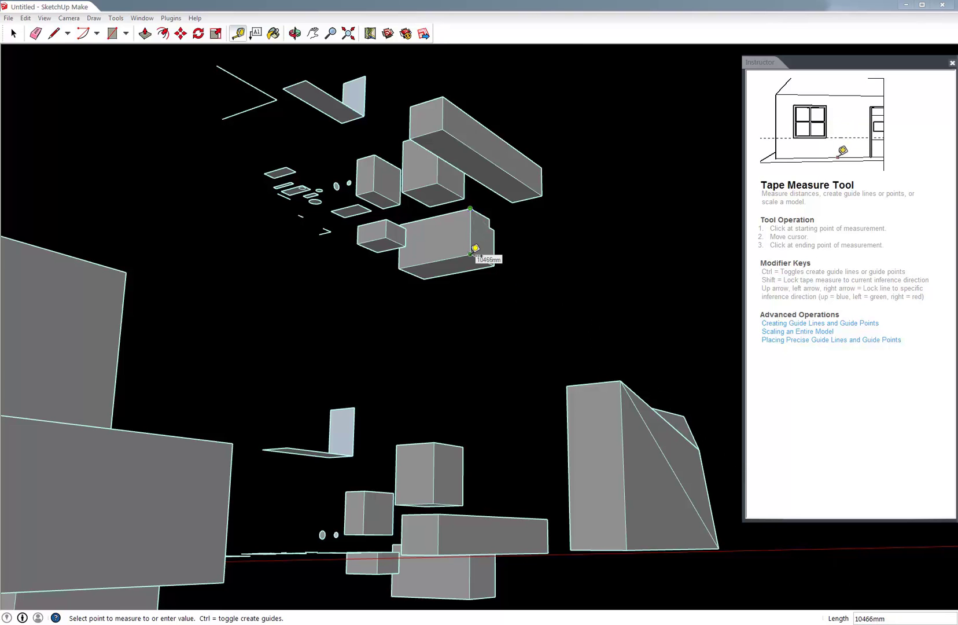
pyautogui.click(625, 541)
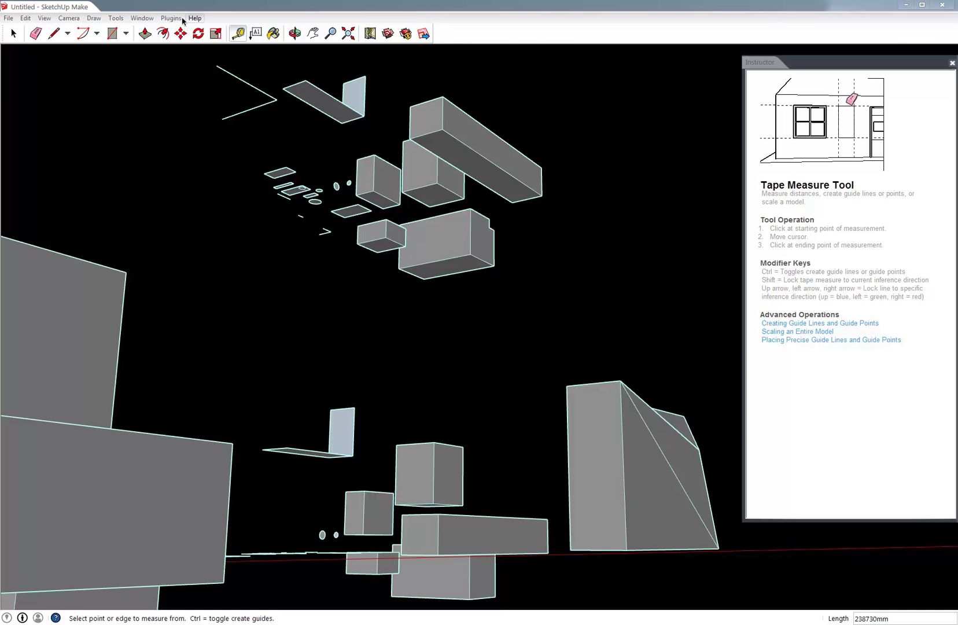
# Offset two faces of the upper notched block inward and the tapered block's triangular face outward by about 10914 mm.
pyautogui.click(116, 18)
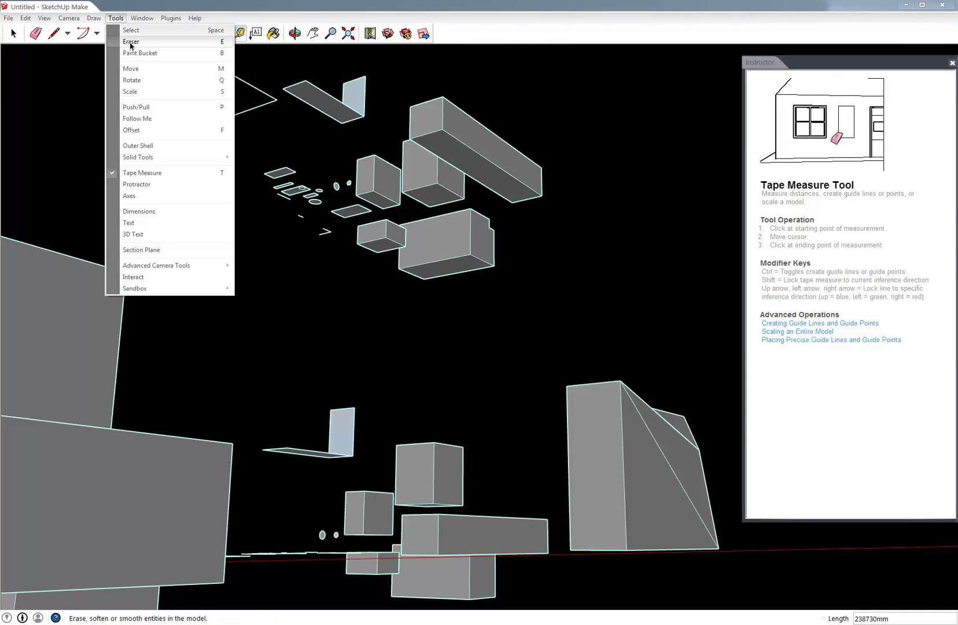
pyautogui.click(141, 131)
pyautogui.click(455, 225)
pyautogui.click(453, 236)
pyautogui.click(482, 251)
pyautogui.click(481, 254)
pyautogui.click(650, 515)
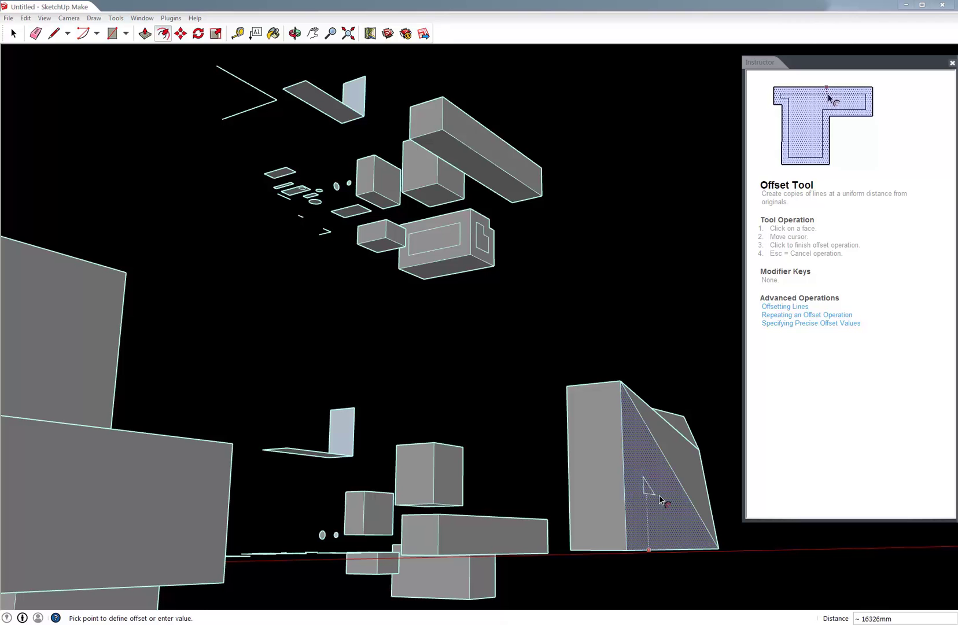
pyautogui.click(605, 599)
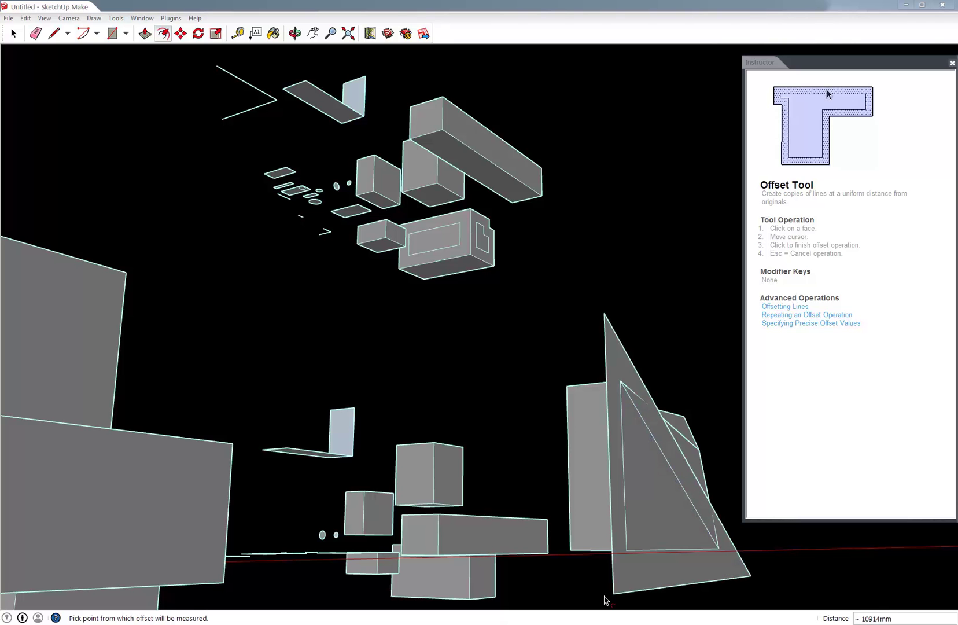
# Offset the lower long block's side face outward into a large panel with nested inner outlines, and extend its border outward about 5694 mm.
pyautogui.click(469, 533)
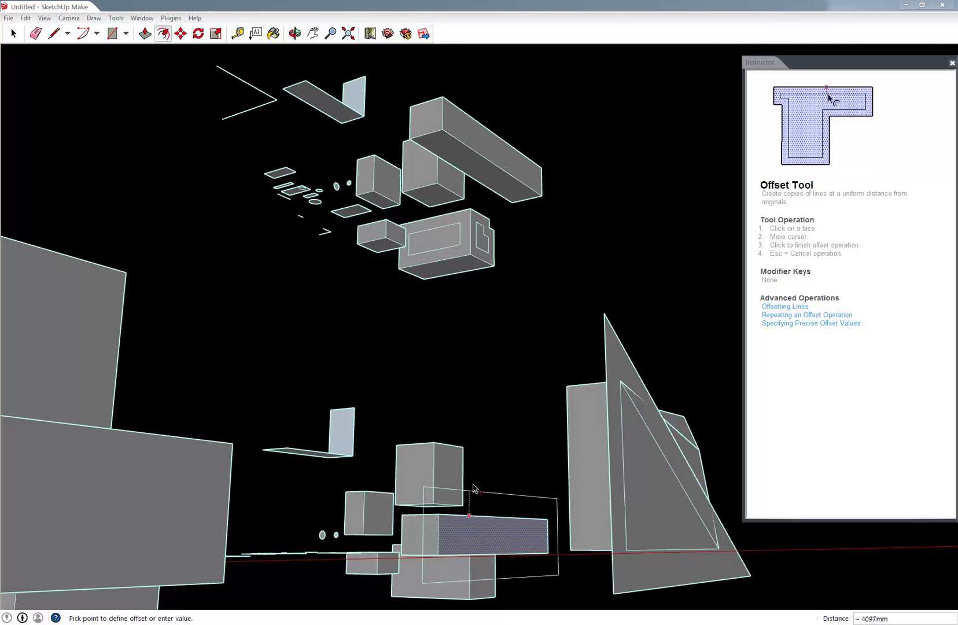
pyautogui.click(468, 344)
pyautogui.click(418, 375)
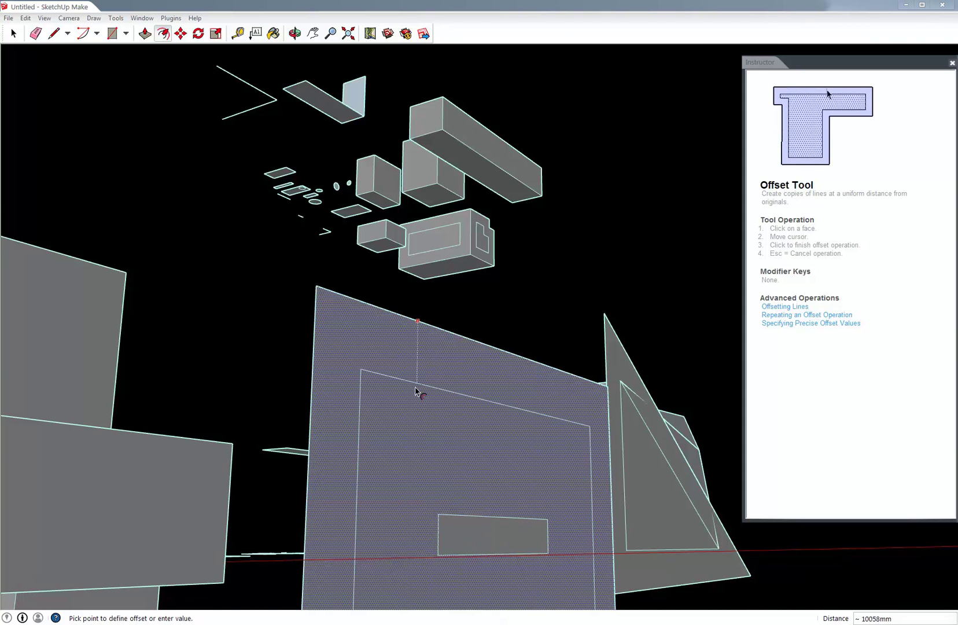
pyautogui.click(410, 359)
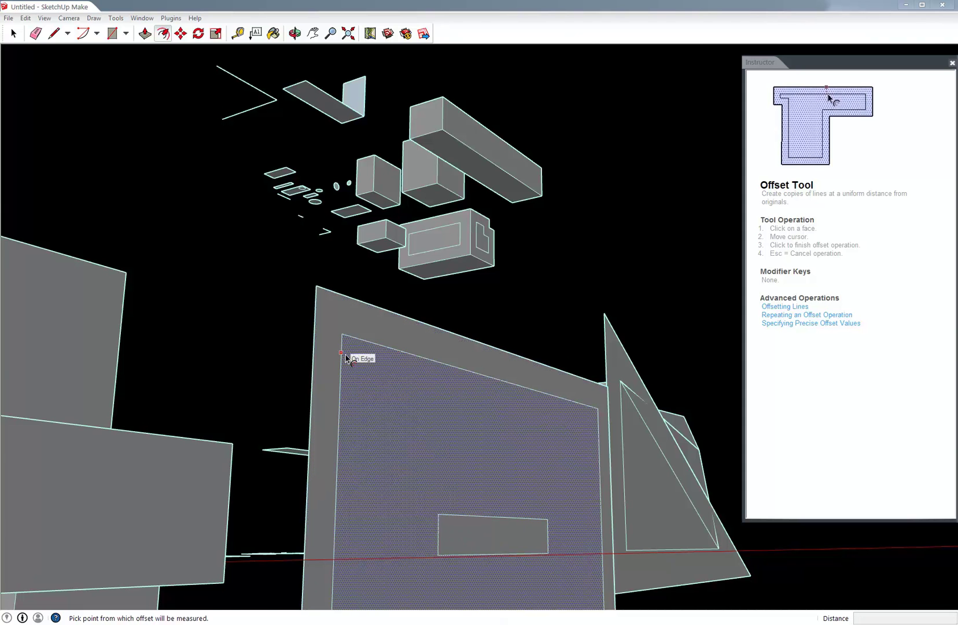
pyautogui.click(335, 292)
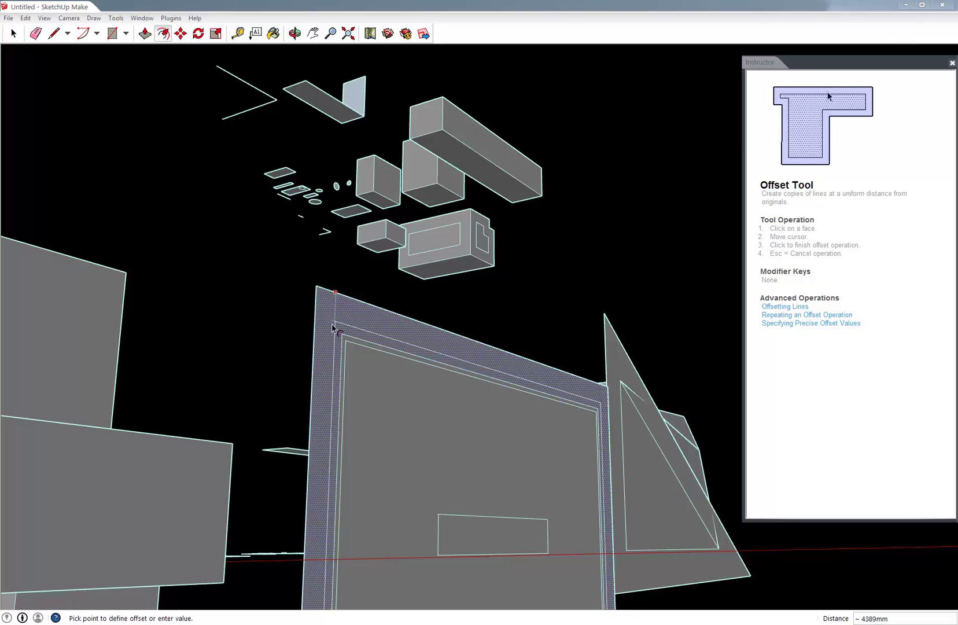
pyautogui.click(339, 257)
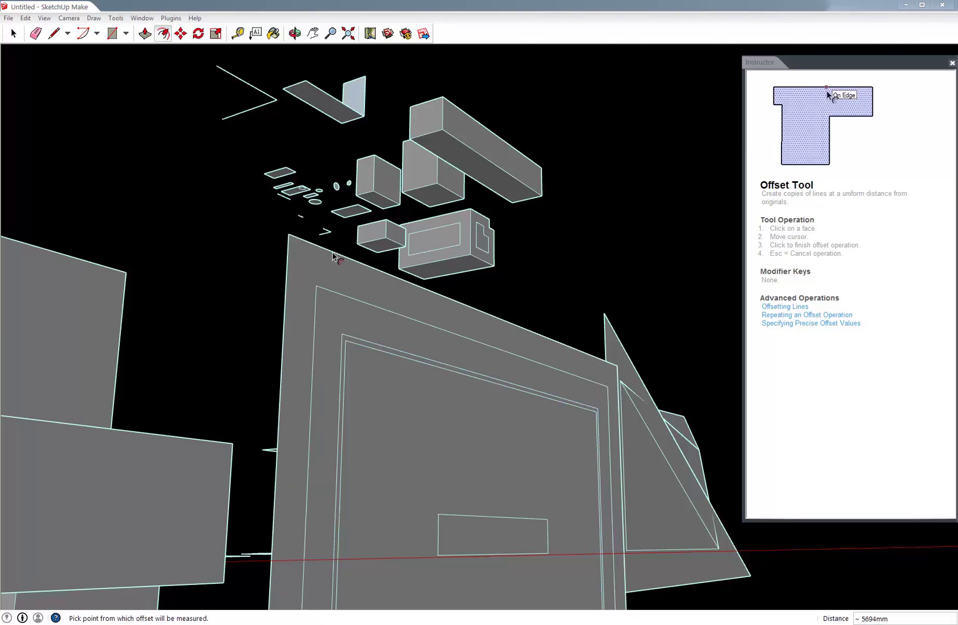
# Offset the small inner face on the upper notched block's end outward by about 18167 mm.
pyautogui.click(484, 234)
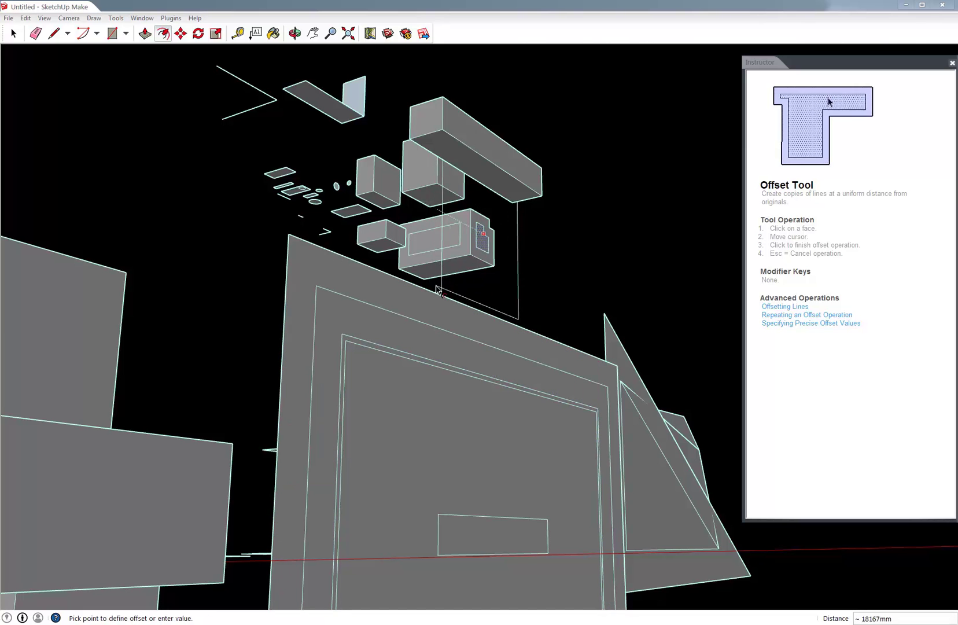
pyautogui.click(438, 289)
pyautogui.moveTo(485, 357); pyautogui.dragTo(216, 488, button='middle')
pyautogui.scroll(-3, 347, 408)
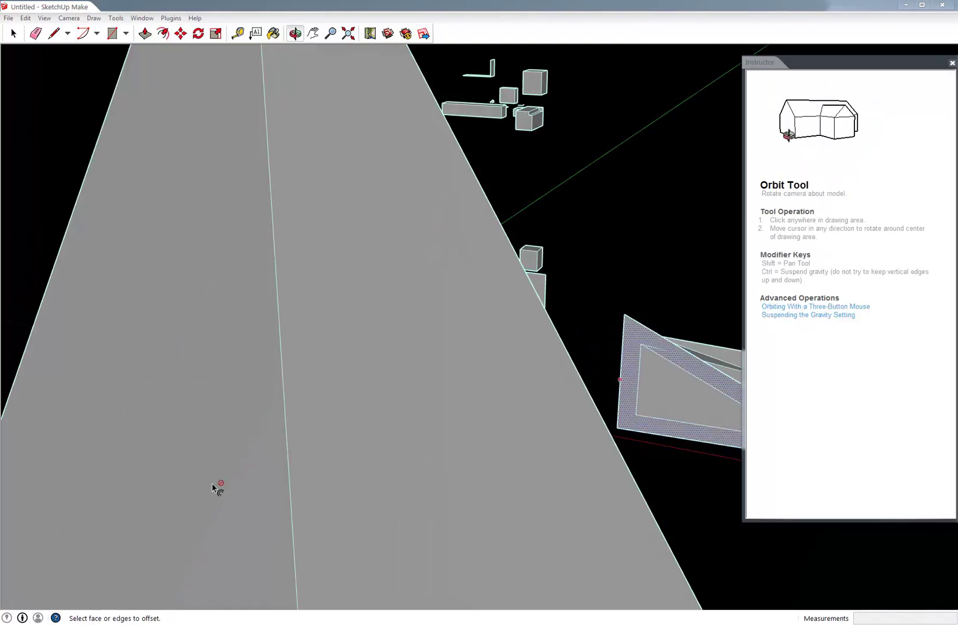
# Offset triangular faces of the tapered block from its other side into larger overlapping triangles.
pyautogui.moveTo(656, 376); pyautogui.dragTo(556, 533, button='middle')
pyautogui.click(543, 500)
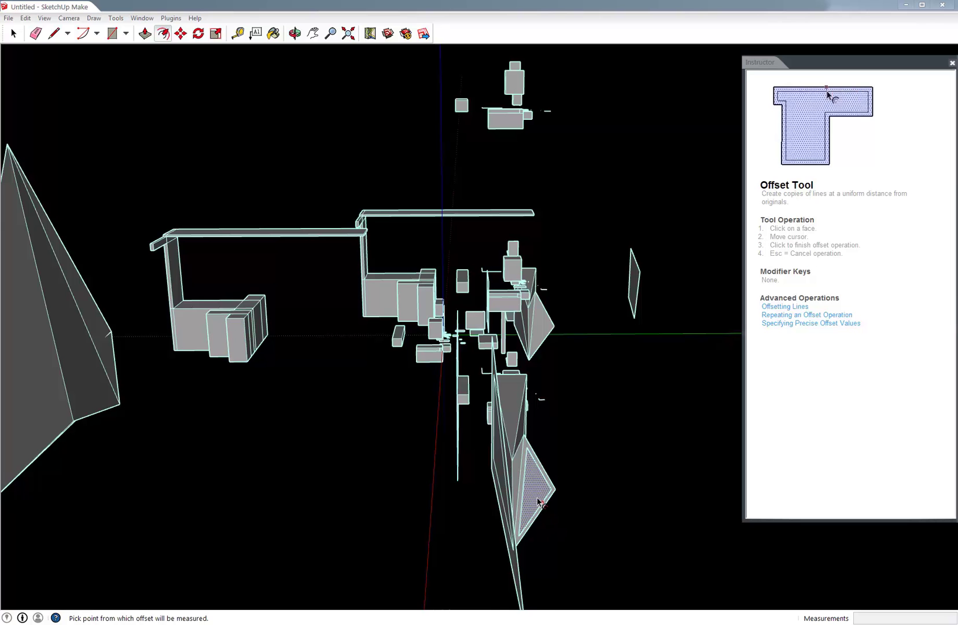
pyautogui.click(503, 427)
pyautogui.click(523, 391)
pyautogui.click(434, 350)
pyautogui.moveTo(433, 411); pyautogui.dragTo(271, 413, button='middle')
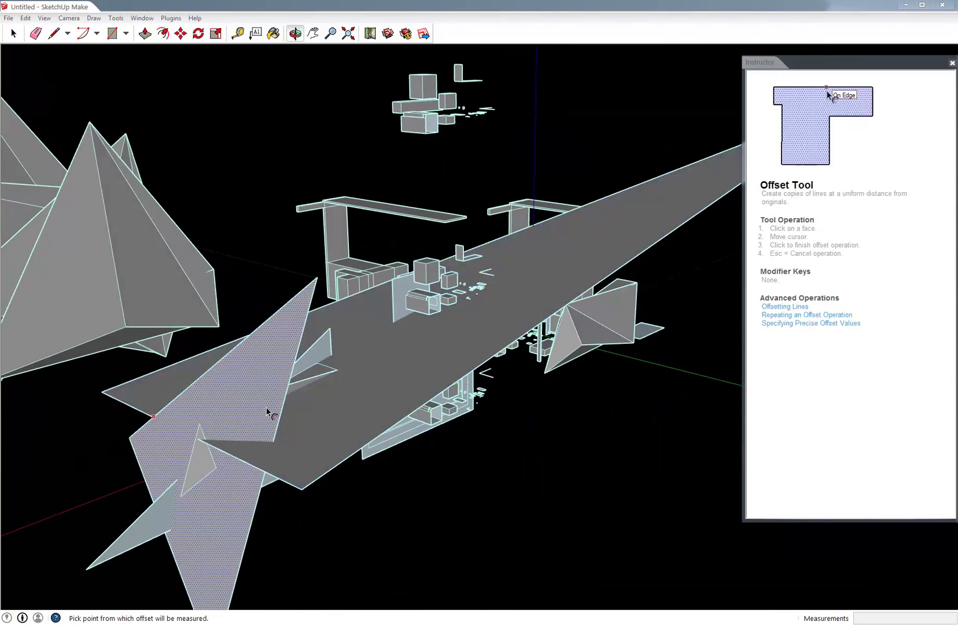
# Place a vertical section plane on the freestanding upright panel near the green axis.
pyautogui.click(116, 18)
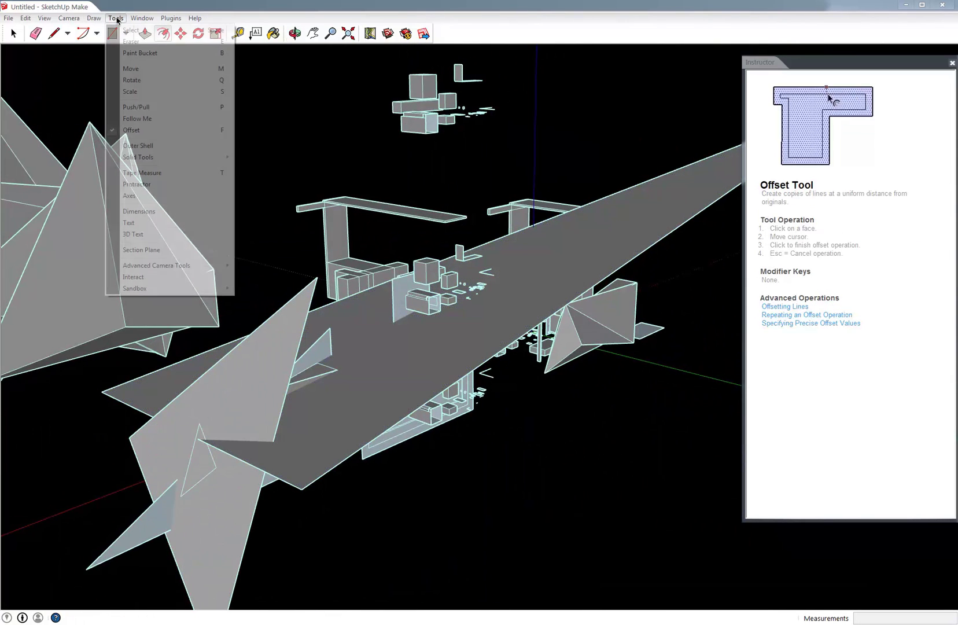
pyautogui.click(145, 250)
pyautogui.scroll(-6, 339, 221)
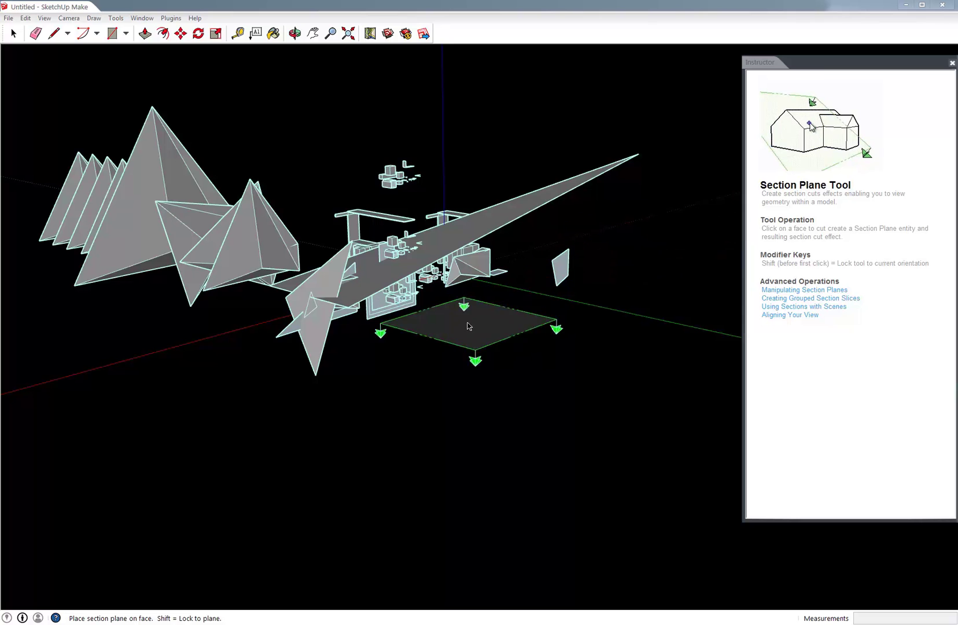
pyautogui.press('o')
pyautogui.moveTo(391, 305); pyautogui.dragTo(496, 231, button='middle')
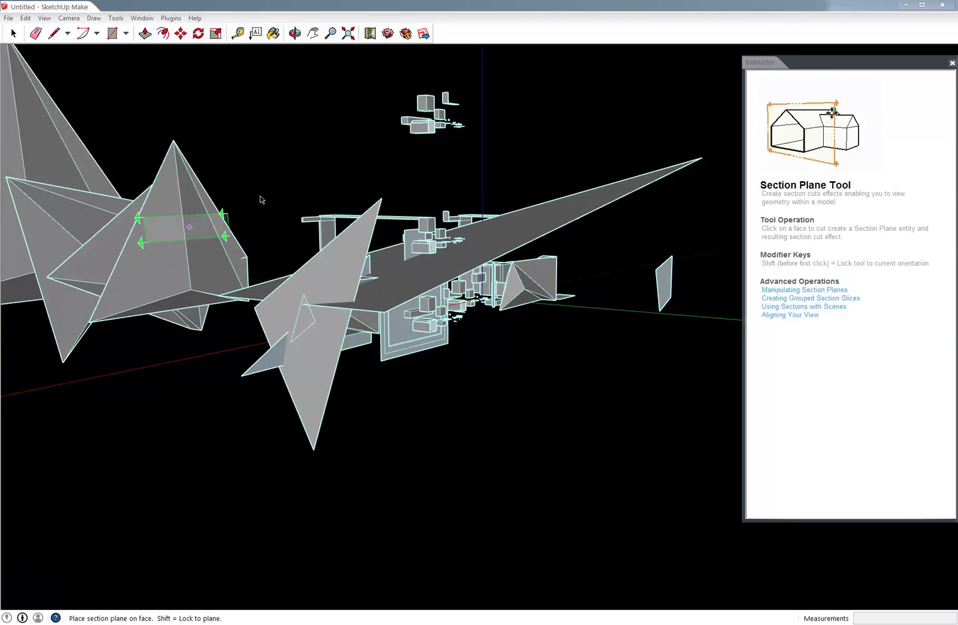
pyautogui.moveTo(467, 277); pyautogui.dragTo(530, 163, button='middle')
pyautogui.moveTo(523, 307); pyautogui.dragTo(635, 317, button='middle')
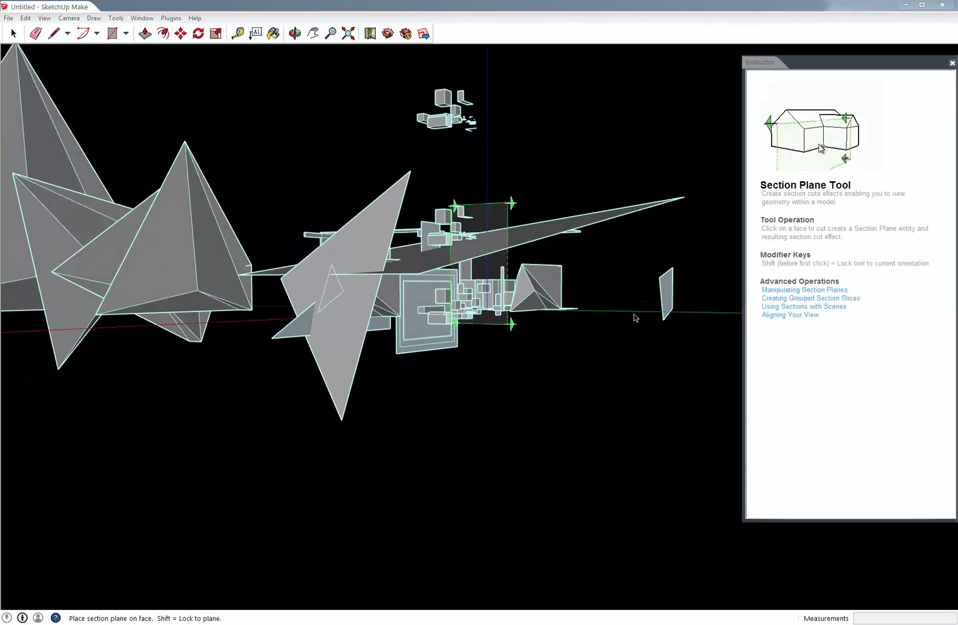
pyautogui.click(671, 290)
pyautogui.press('f')
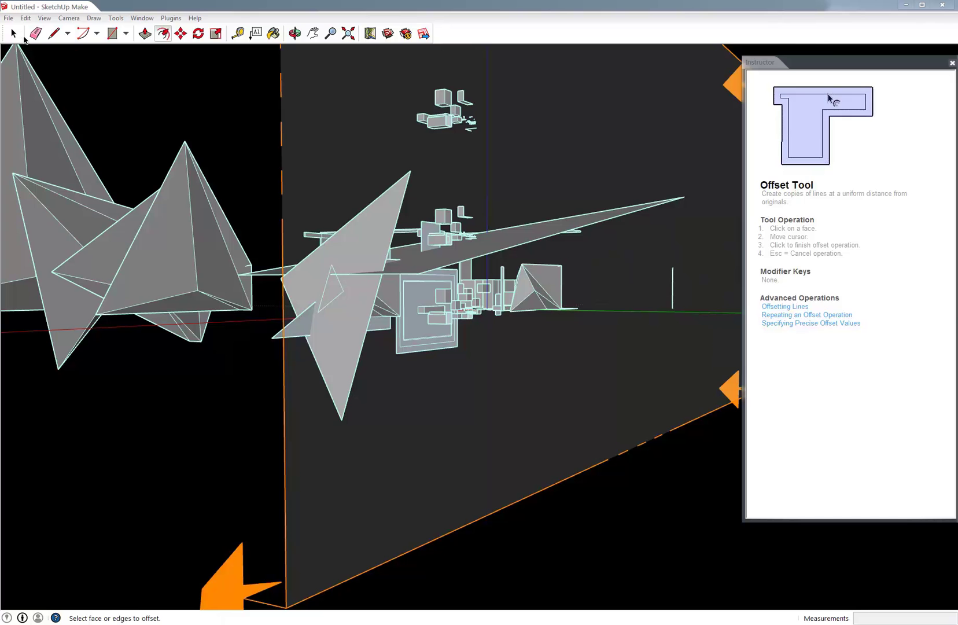
# Select the section plane and move it along the green axis so that it cuts into the components.
pyautogui.moveTo(346, 264); pyautogui.dragTo(485, 319, button='middle')
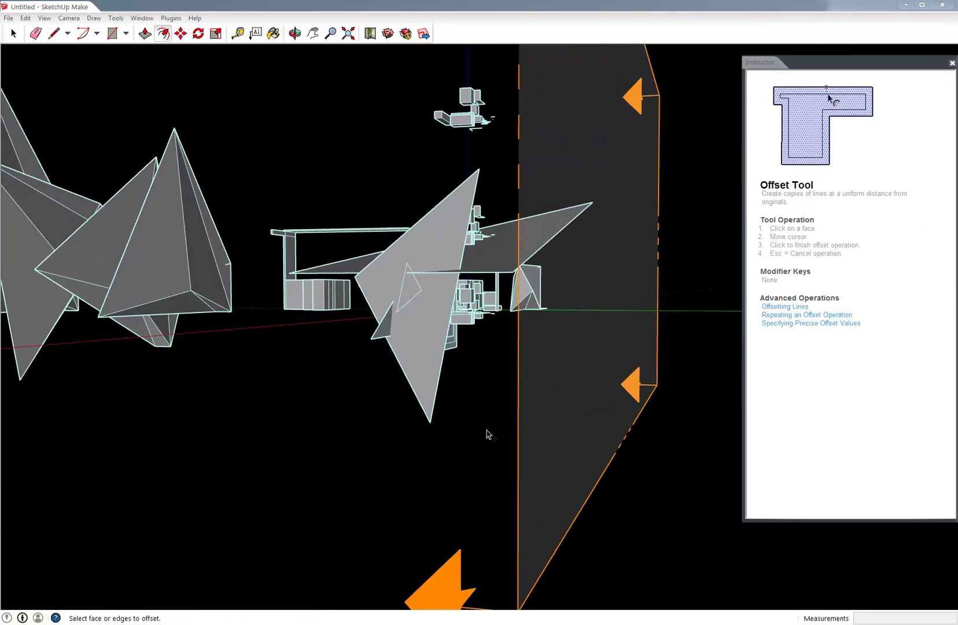
pyautogui.press('space')
pyautogui.moveTo(585, 438); pyautogui.dragTo(510, 460, button='middle')
pyautogui.click(522, 514)
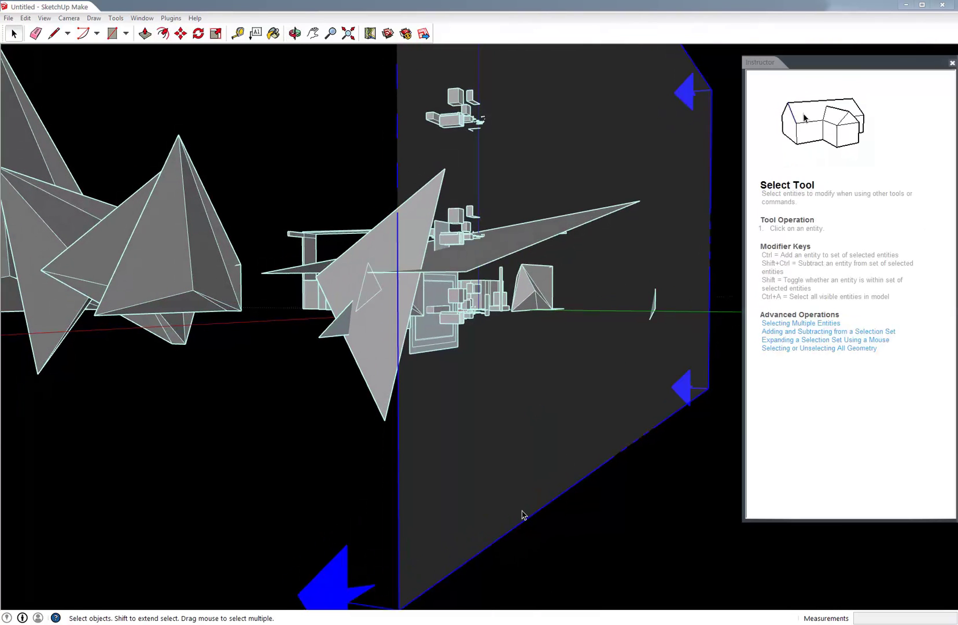
pyautogui.click(342, 581)
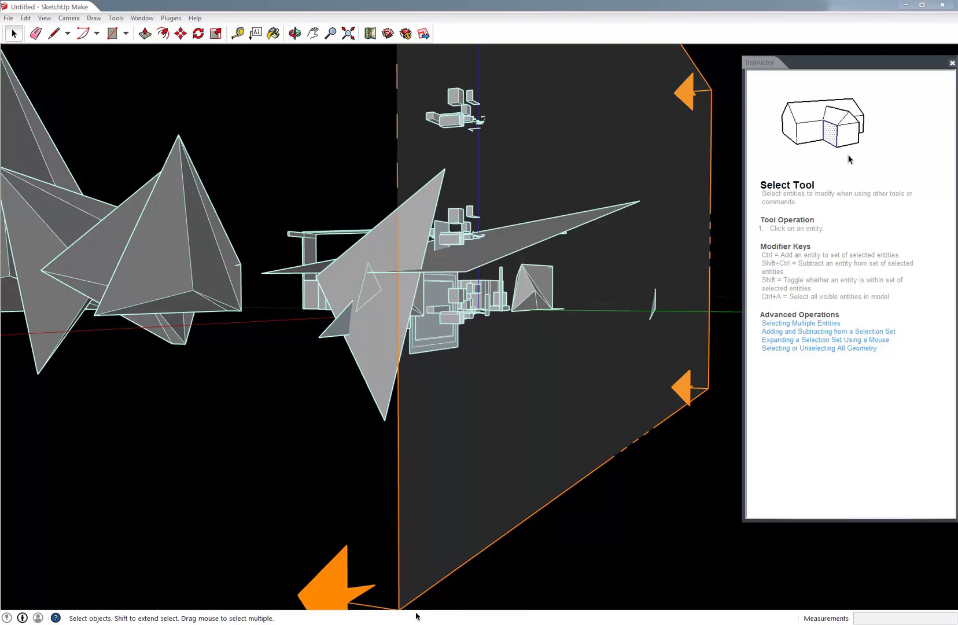
pyautogui.click(426, 589)
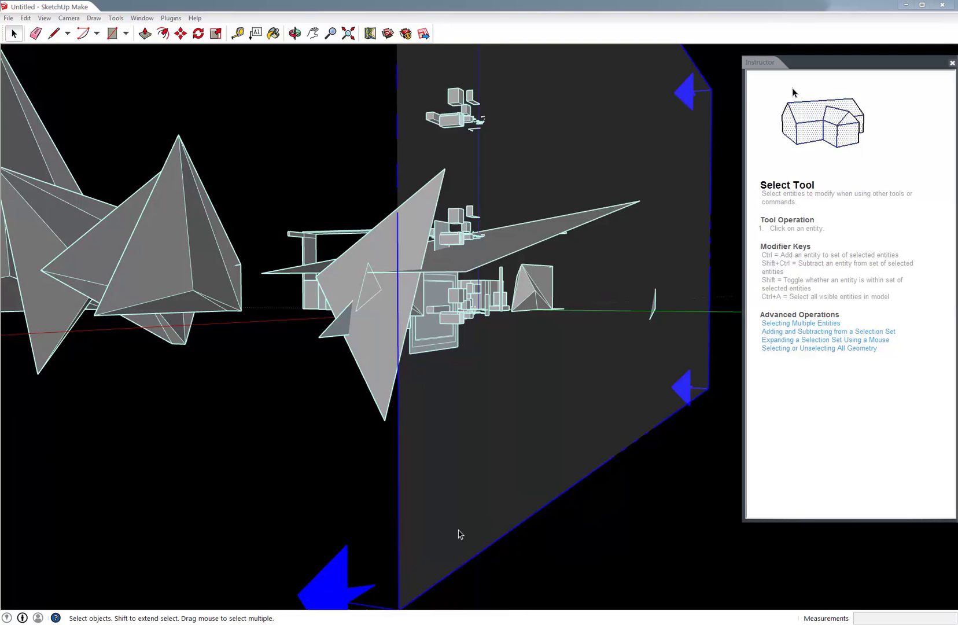
pyautogui.press('m')
pyautogui.click(445, 508)
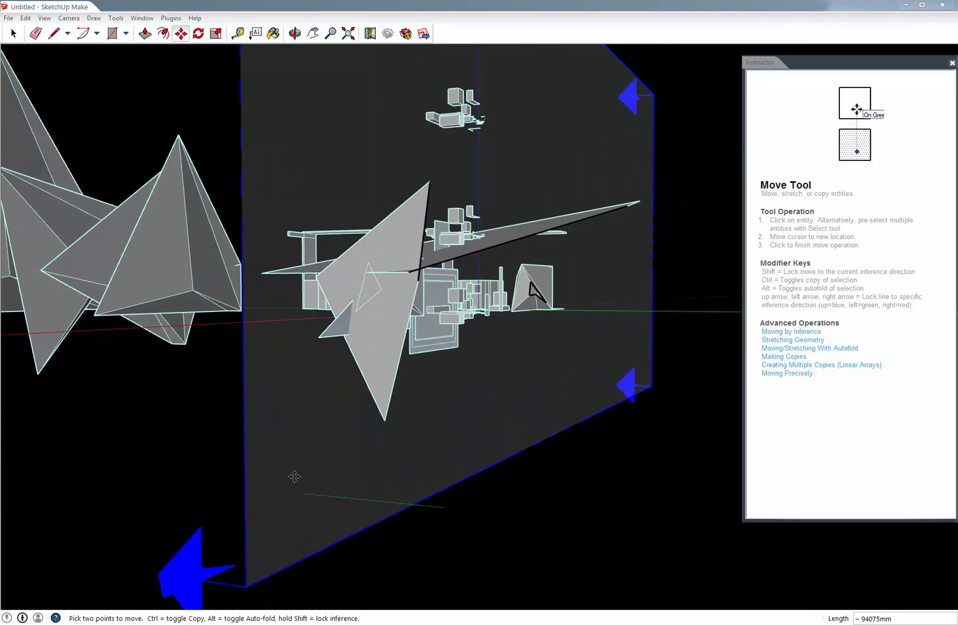
pyautogui.click(262, 475)
# View the cut from the open side and move the section plane deeper into the model by about 49700 mm.
pyautogui.scroll(6, 604, 243)
pyautogui.moveTo(604, 242); pyautogui.dragTo(439, 278, button='middle')
pyautogui.scroll(-4, 427, 323)
pyautogui.moveTo(428, 323); pyautogui.dragTo(220, 420, button='middle')
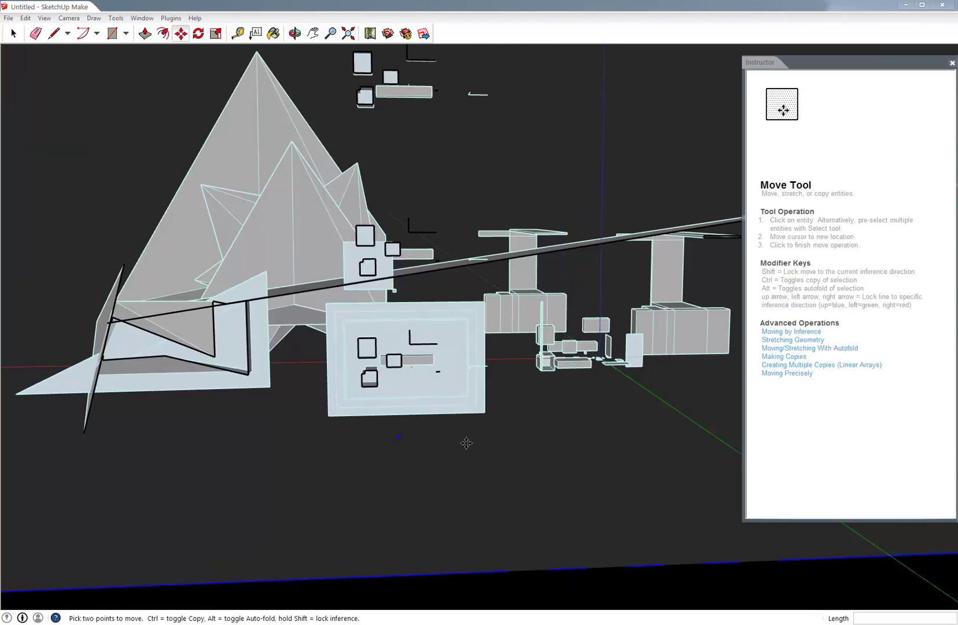
pyautogui.click(466, 443)
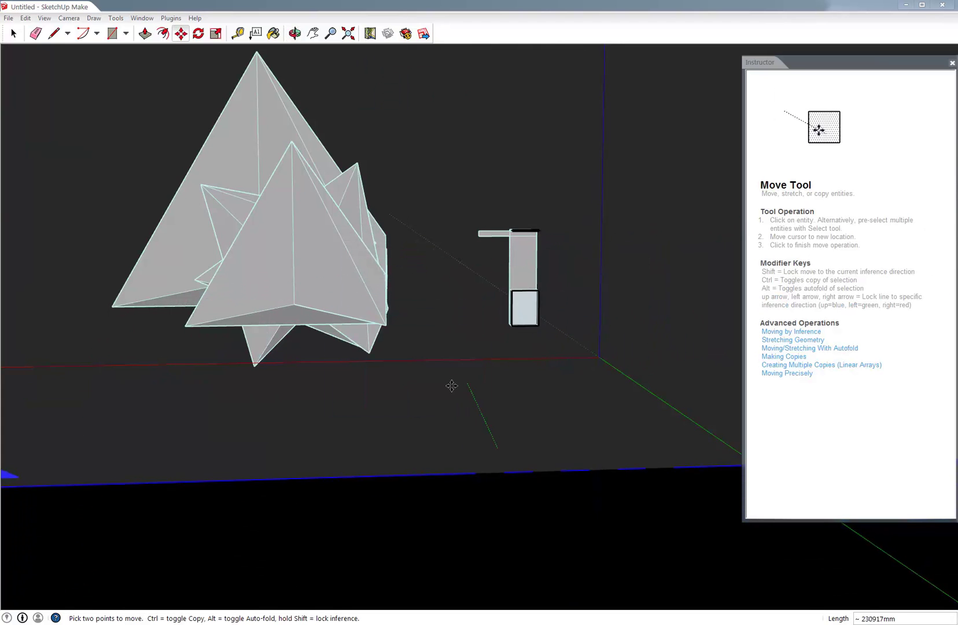
# Reverse the cutting direction of the section plane.
pyautogui.rightClick(557, 463)
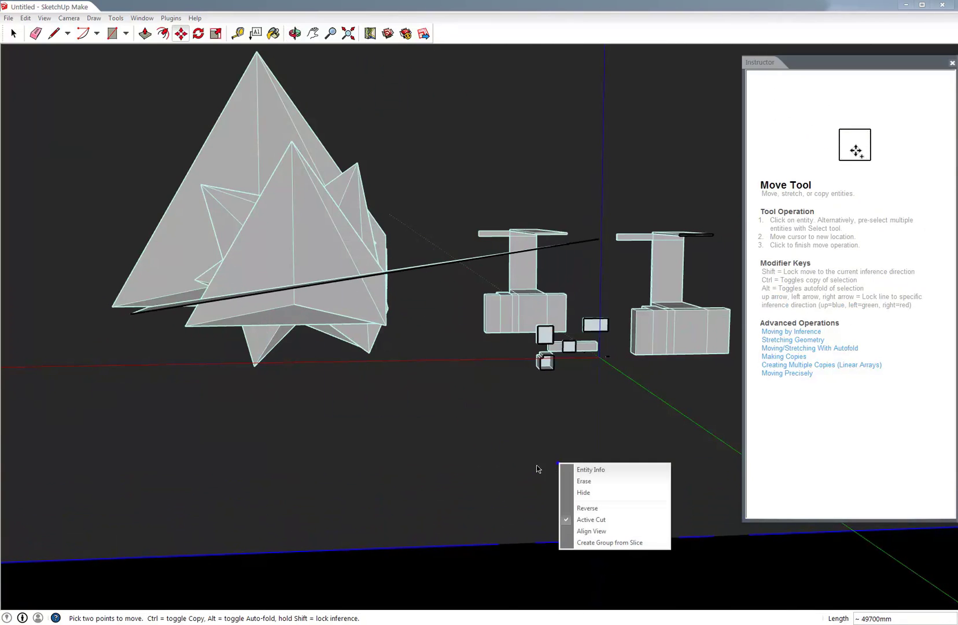
pyautogui.rightClick(439, 460)
pyautogui.rightClick(403, 418)
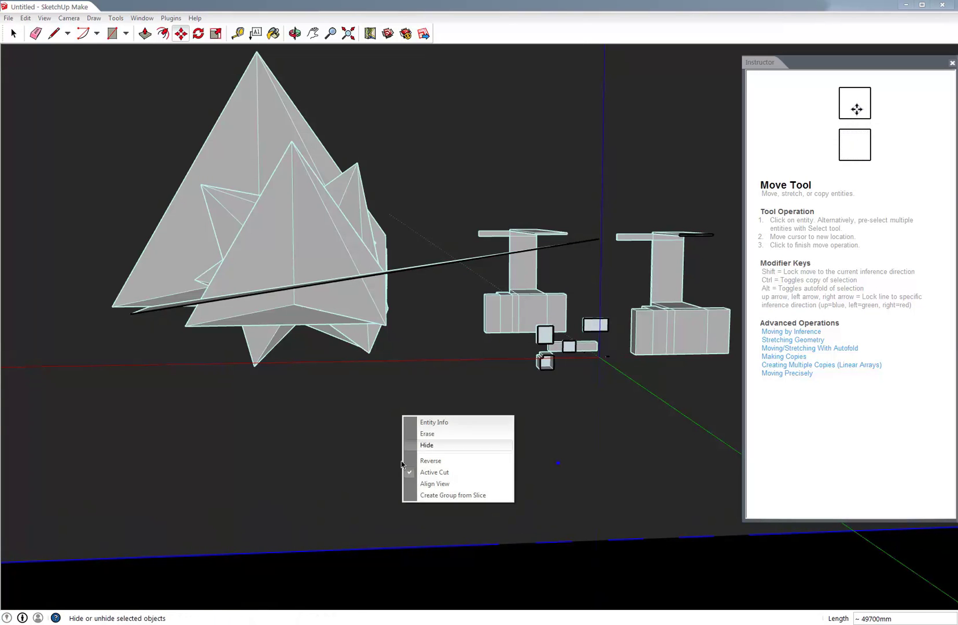
pyautogui.click(427, 462)
# Orbit out to the whole section plane and align the view to it.
pyautogui.moveTo(453, 407); pyautogui.dragTo(359, 324, button='middle')
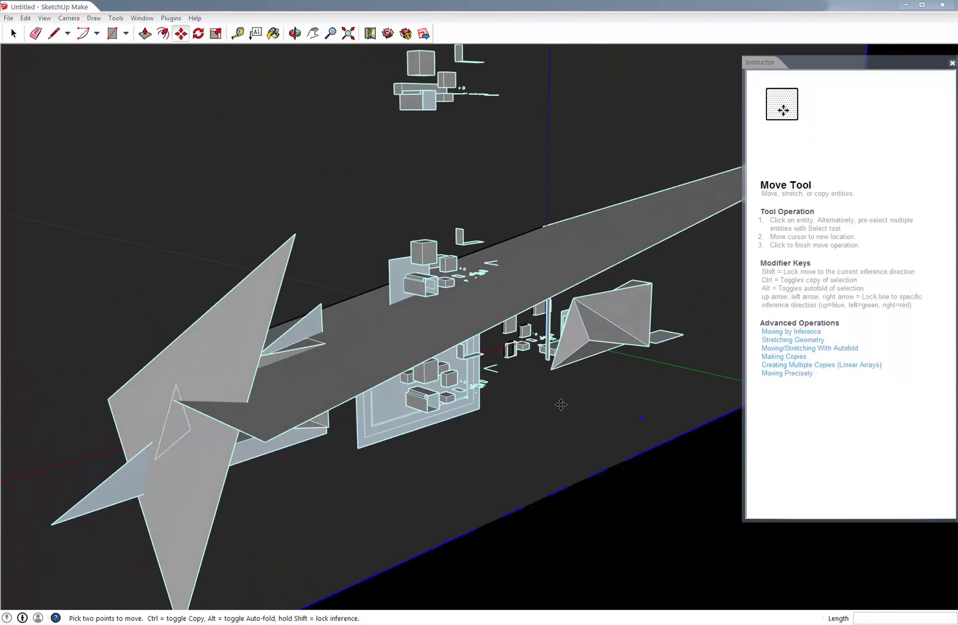
pyautogui.scroll(-3, 359, 324)
pyautogui.rightClick(328, 296)
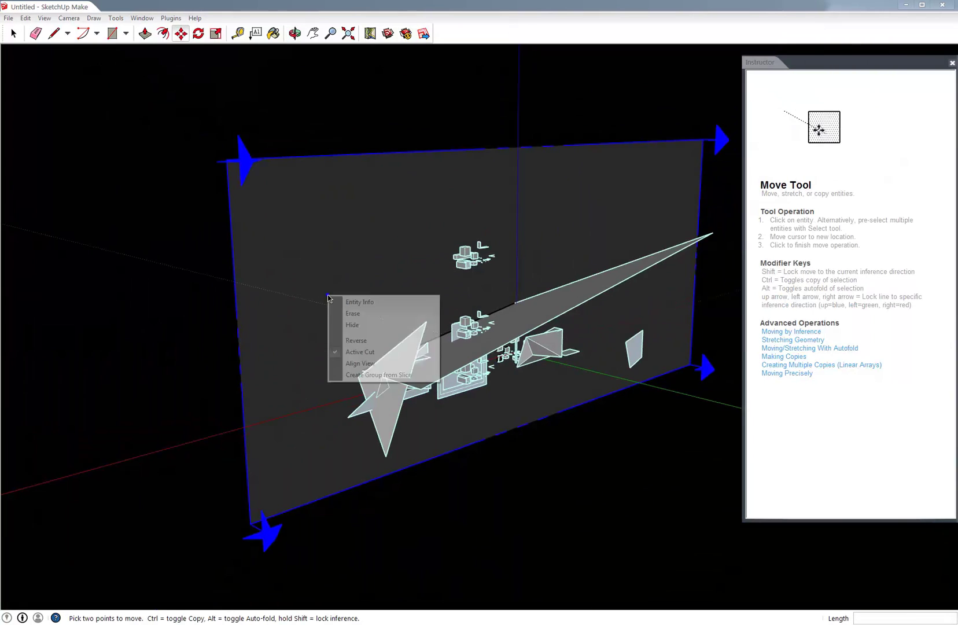
pyautogui.click(357, 364)
# View the spiky components from the open side, select the large spike component and zoom to the selection.
pyautogui.moveTo(564, 382); pyautogui.dragTo(349, 491, button='middle')
pyautogui.press('space')
pyautogui.moveTo(440, 424); pyautogui.dragTo(347, 401, button='middle')
pyautogui.rightClick(345, 401)
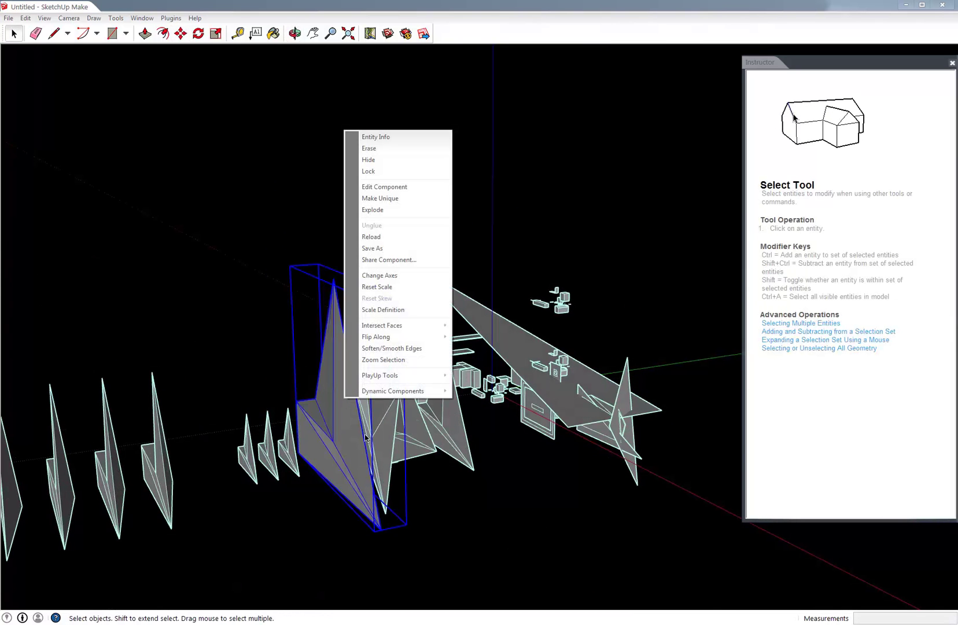
pyautogui.click(384, 360)
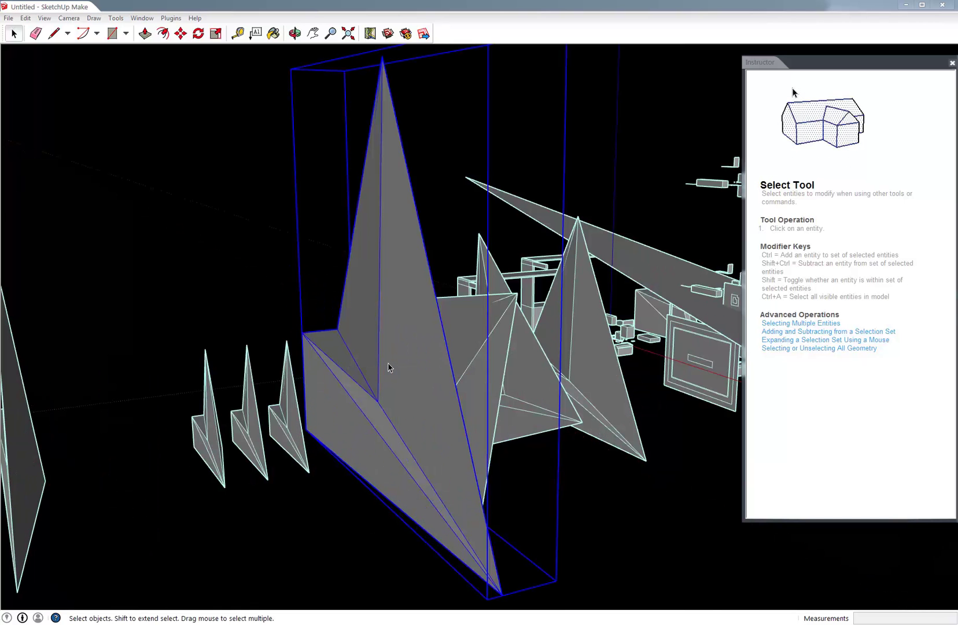
# Reload the selected component from the saved file AutoSave_Untitled_8.skp.
pyautogui.rightClick(388, 368)
pyautogui.moveTo(454, 296)
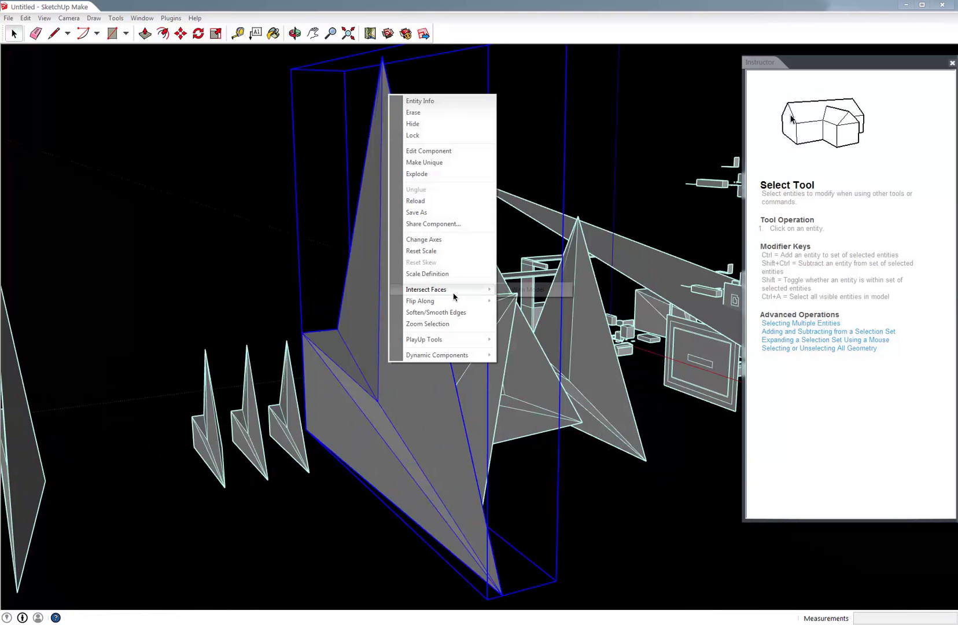
pyautogui.click(431, 204)
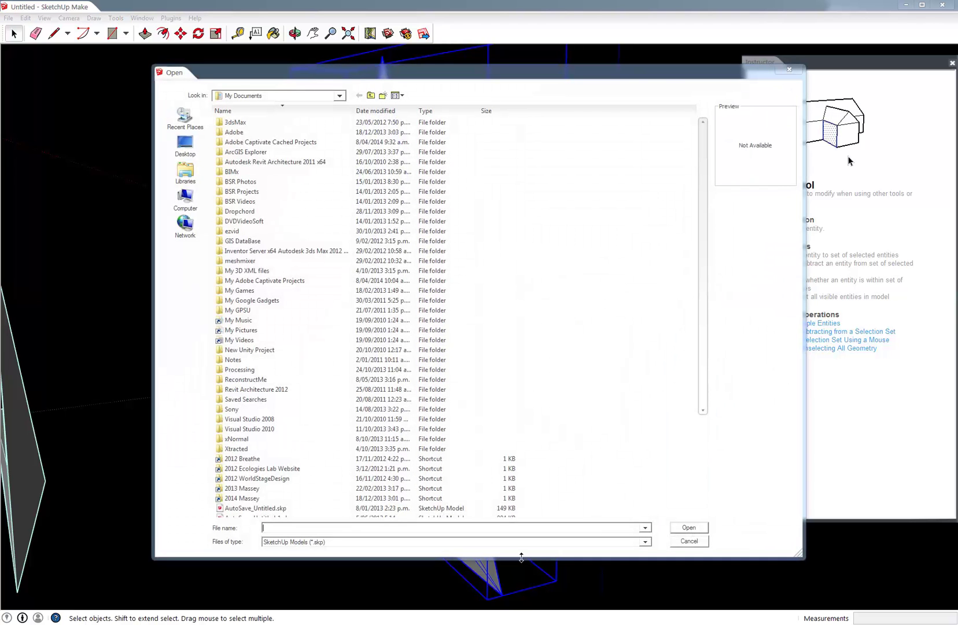
pyautogui.click(244, 509)
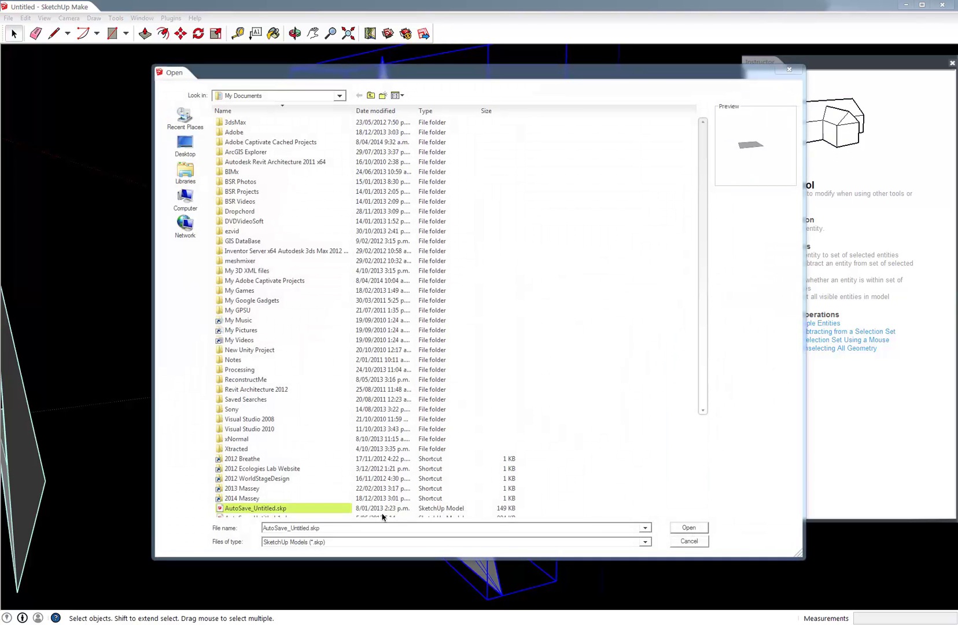
pyautogui.scroll(-4, 347, 491)
pyautogui.click(271, 439)
pyautogui.press('Down')
pyautogui.press('Down')
pyautogui.press('Down')
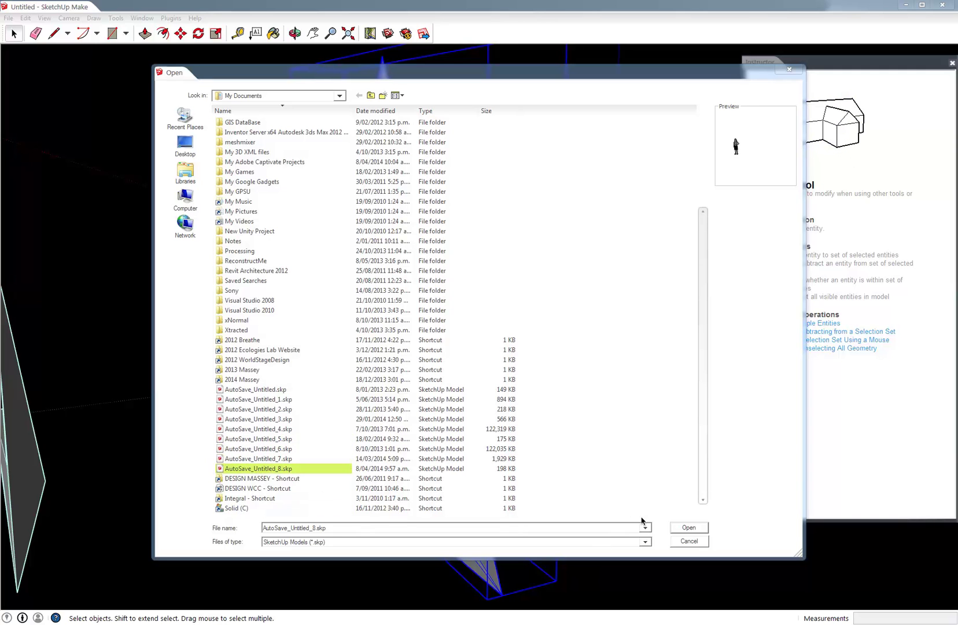
pyautogui.click(689, 527)
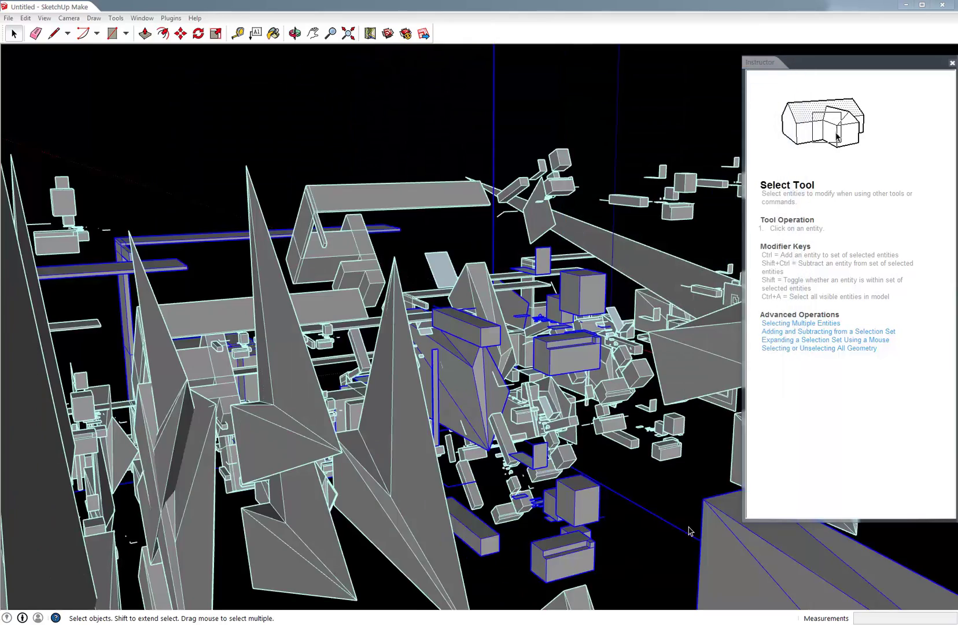
# Open one of the reloaded components for editing and enter one of the spike components nested inside it.
pyautogui.scroll(-4, 551, 410)
pyautogui.moveTo(551, 410); pyautogui.dragTo(438, 400, button='middle')
pyautogui.scroll(-5, 528, 362)
pyautogui.scroll(3, 438, 400)
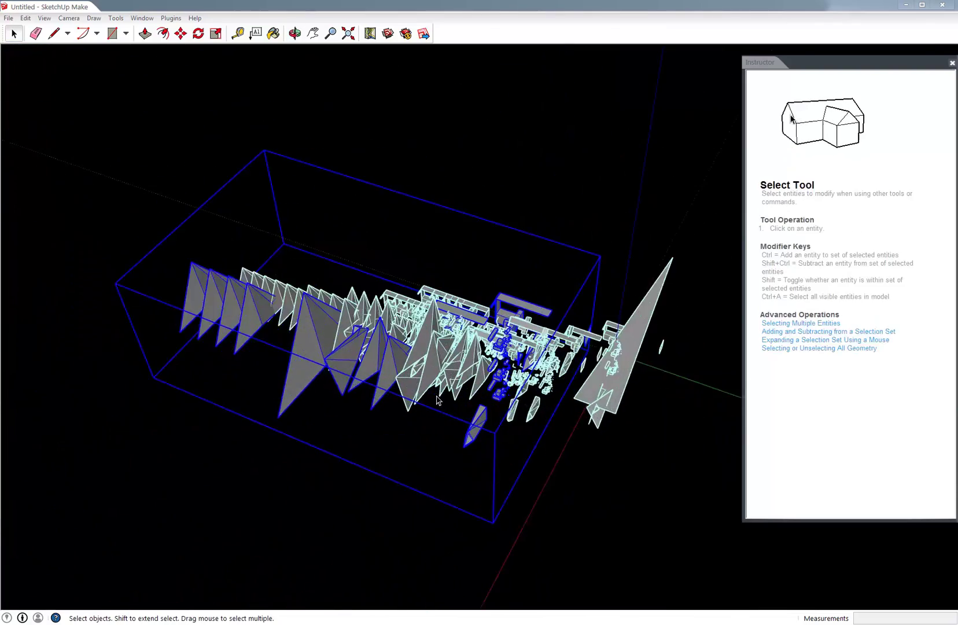
pyautogui.scroll(2, 438, 400)
pyautogui.moveTo(480, 428); pyautogui.dragTo(623, 348, button='middle')
pyautogui.doubleClick(606, 366)
pyautogui.click(465, 411)
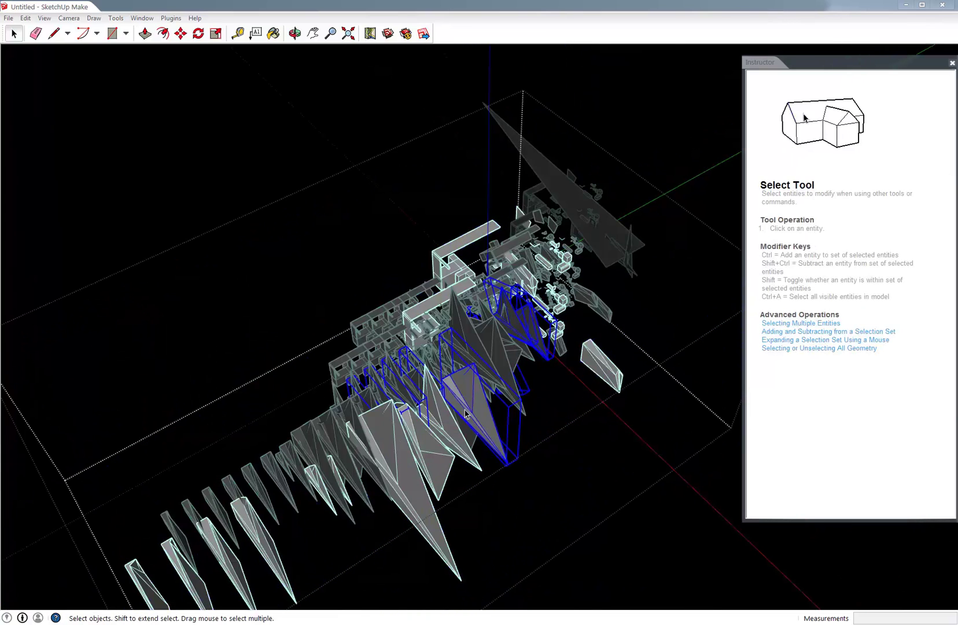
pyautogui.doubleClick(483, 426)
# Leave the nested component editing levels and select a whole reloaded component.
pyautogui.moveTo(507, 428); pyautogui.dragTo(439, 321, button='middle')
pyautogui.scroll(-3, 438, 321)
pyautogui.click(523, 372)
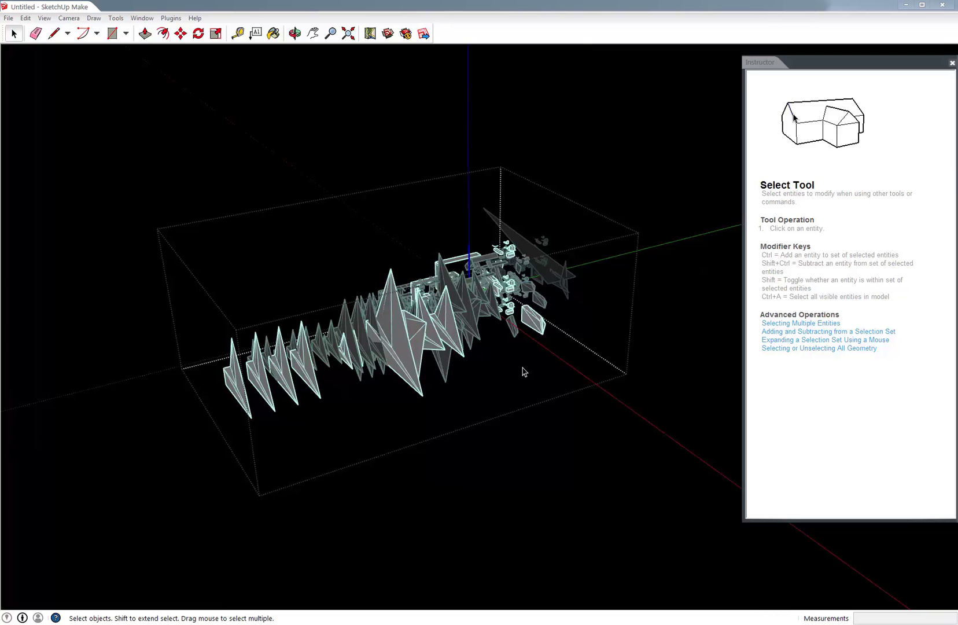
pyautogui.click(572, 425)
pyautogui.click(541, 327)
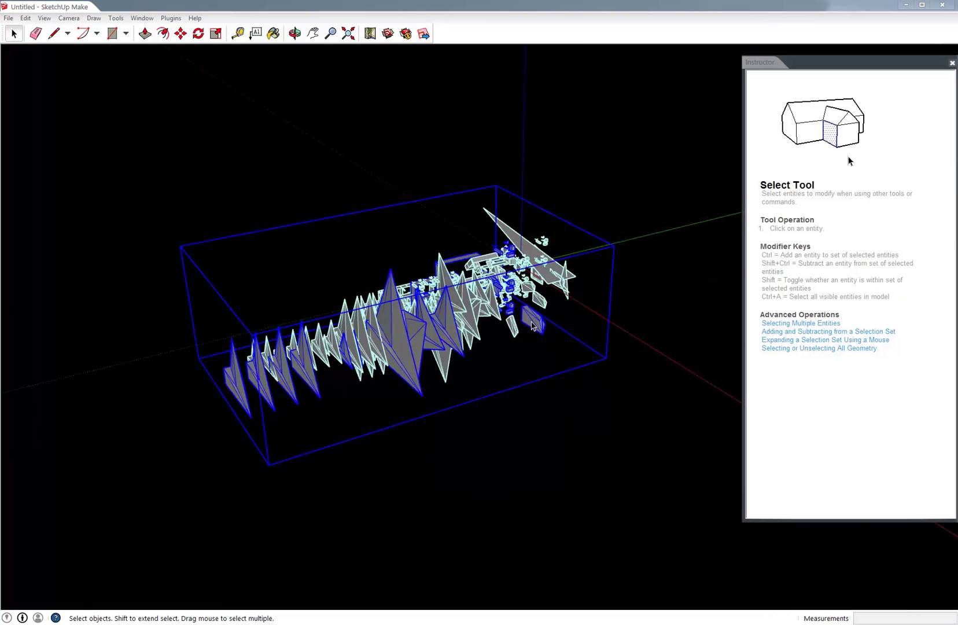
# Show the Outliner, enlarge it and place it clear of the toolbar.
pyautogui.moveTo(541, 326); pyautogui.dragTo(536, 361, button='middle')
pyautogui.click(142, 16)
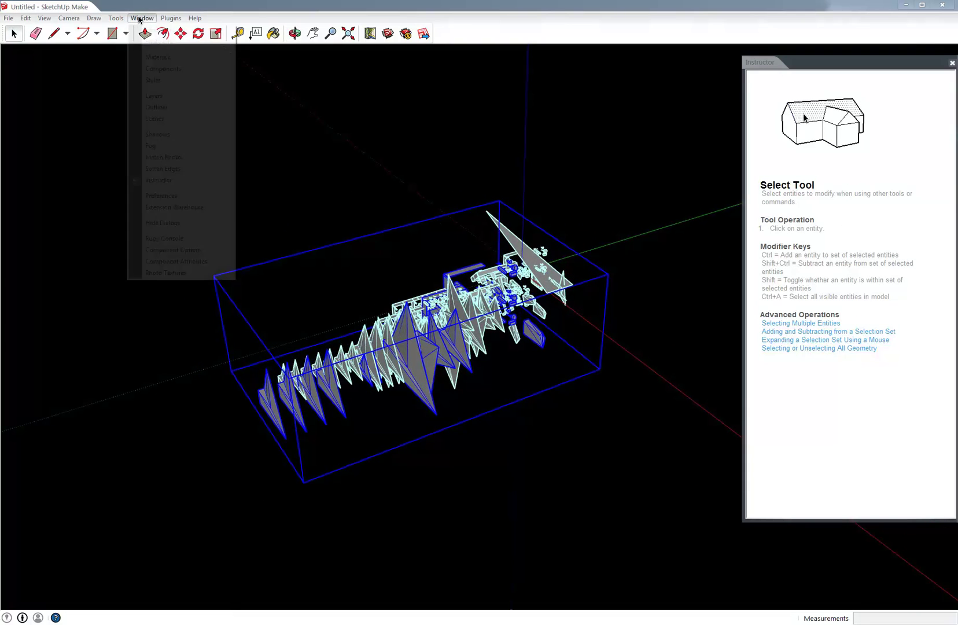
pyautogui.click(157, 107)
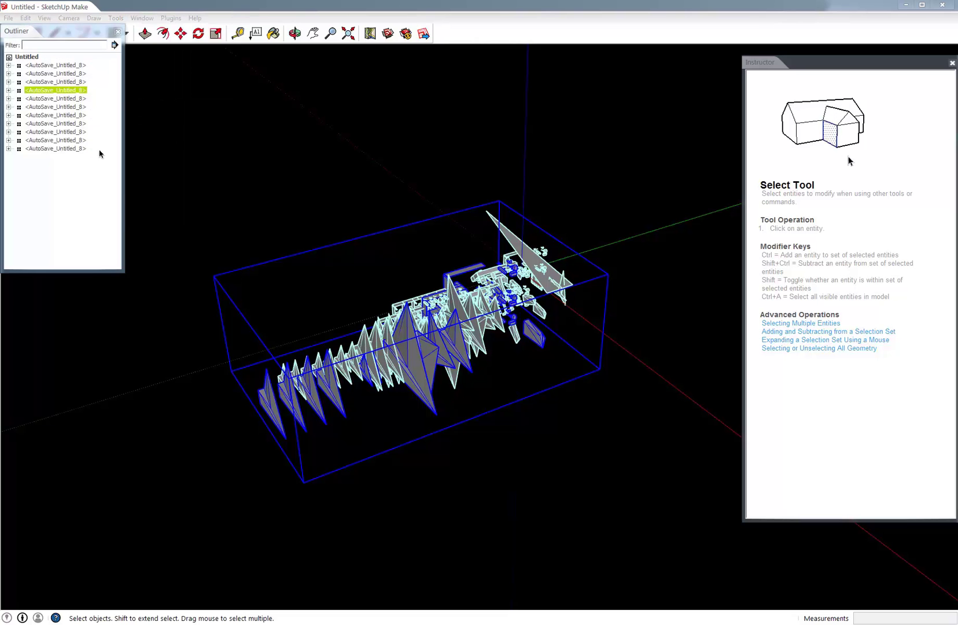
pyautogui.moveTo(121, 270); pyautogui.dragTo(172, 329)
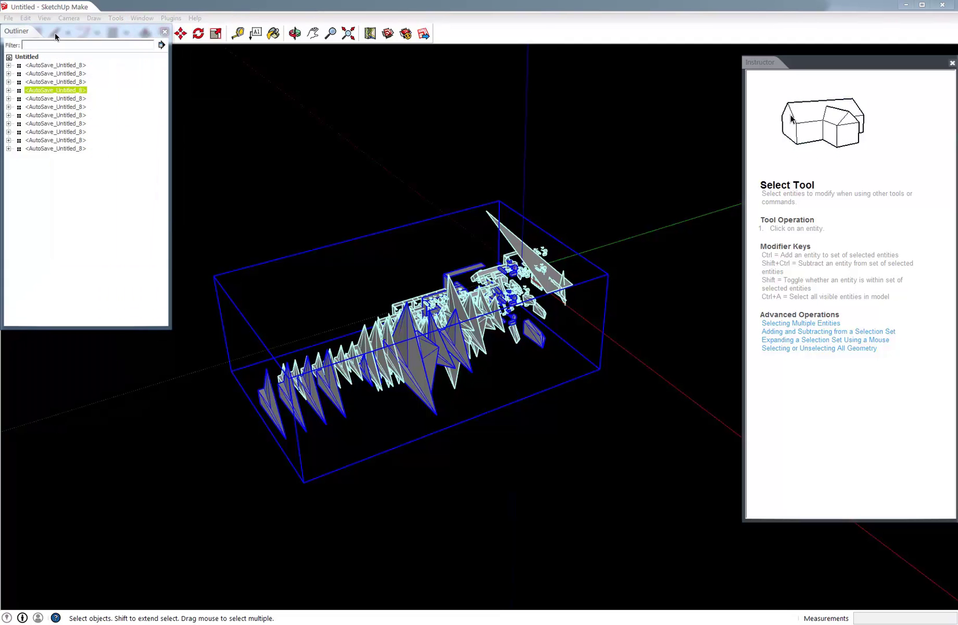
pyautogui.moveTo(55, 29); pyautogui.dragTo(83, 74)
# Expand the first two AutoSave_Untitled_8 entries in the Outliner and select SpaceShip1 components nested in them.
pyautogui.click(37, 111)
pyautogui.click(77, 118)
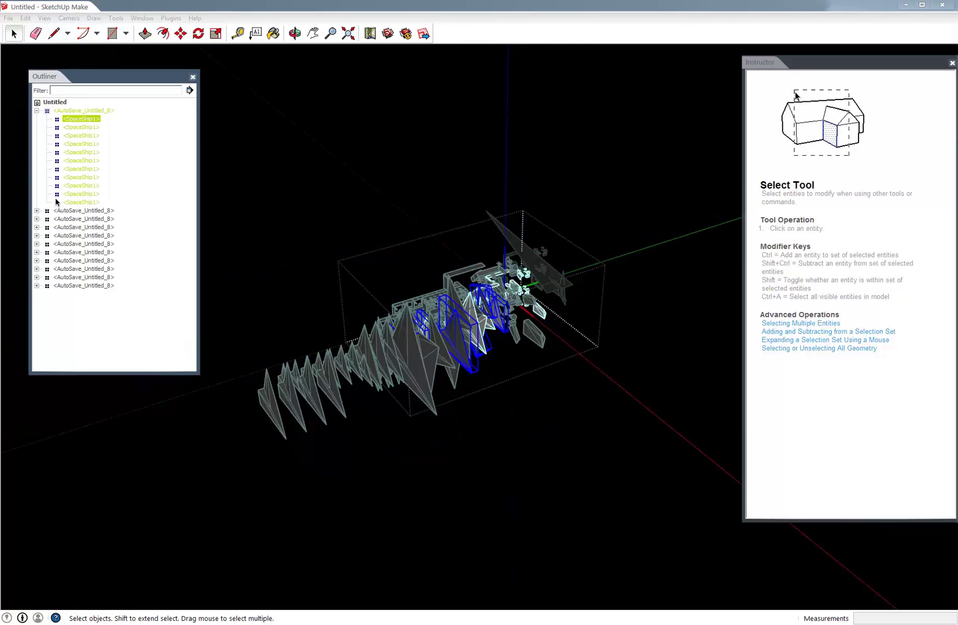
pyautogui.click(36, 211)
pyautogui.click(83, 226)
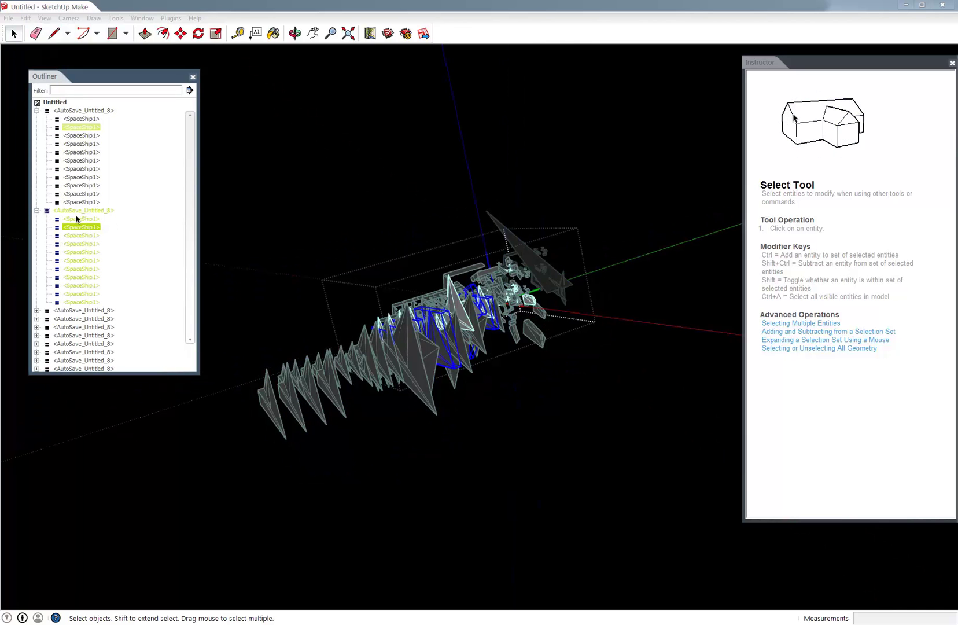
pyautogui.click(77, 218)
# Open a nested SpaceShip1 component in the model for editing and try to paste the copied component into it.
pyautogui.moveTo(430, 317); pyautogui.dragTo(447, 343, button='middle')
pyautogui.scroll(3, 447, 345)
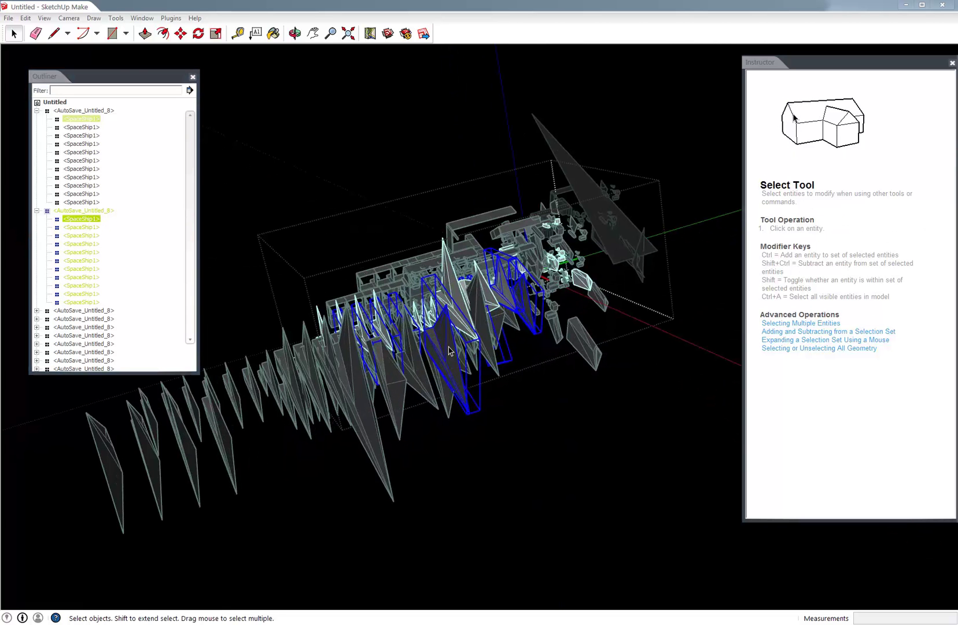
pyautogui.click(454, 358)
pyautogui.click(456, 319)
pyautogui.moveTo(483, 326); pyautogui.dragTo(461, 307, button='middle')
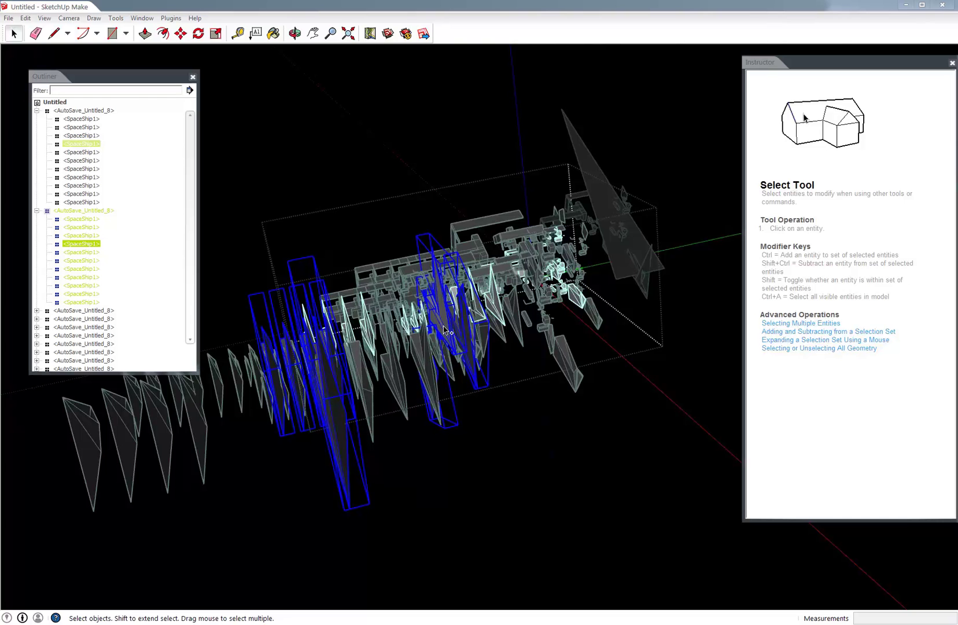
pyautogui.doubleClick(447, 321)
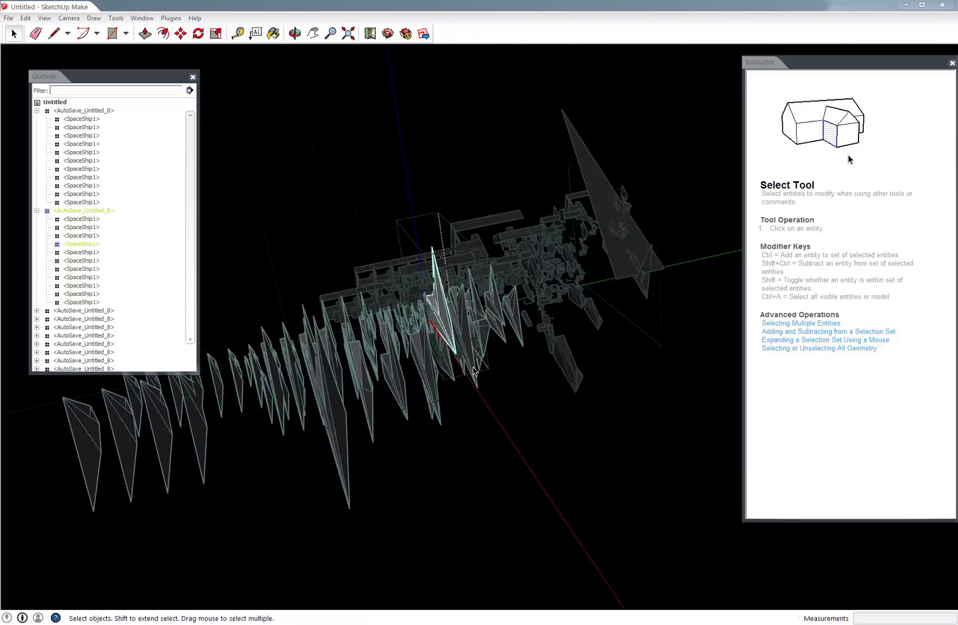
pyautogui.hotkey('ctrl', 'v')
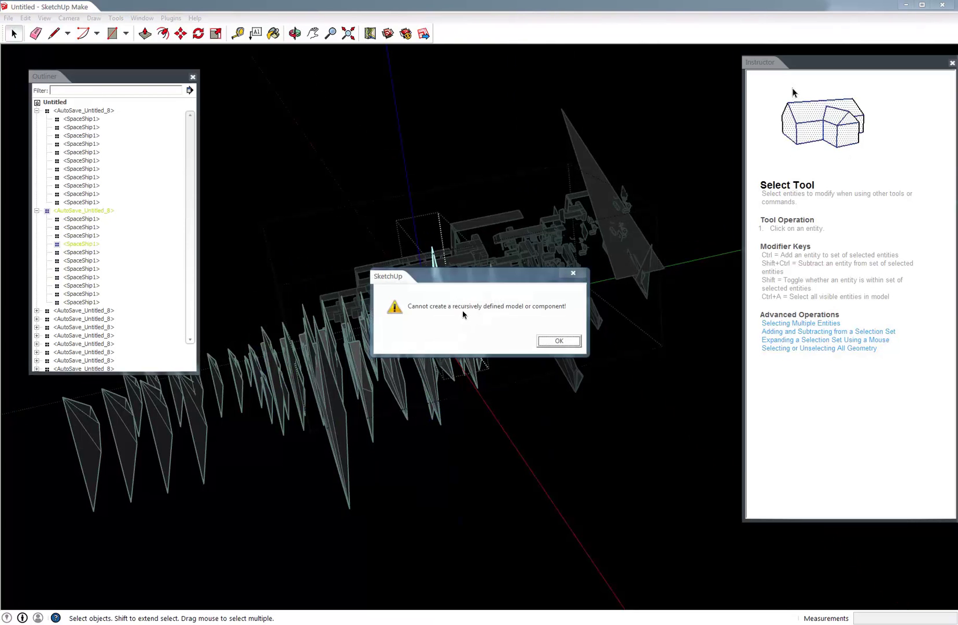
pyautogui.click(576, 344)
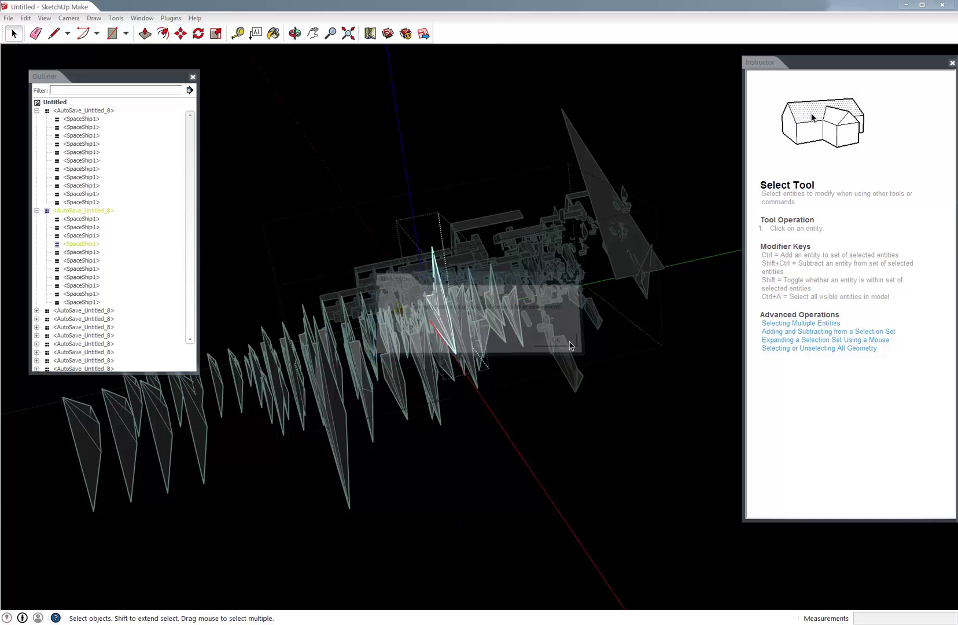
# Leave the SpaceShip1 geometry and make that nested SpaceShip1 component unique.
pyautogui.click(473, 324)
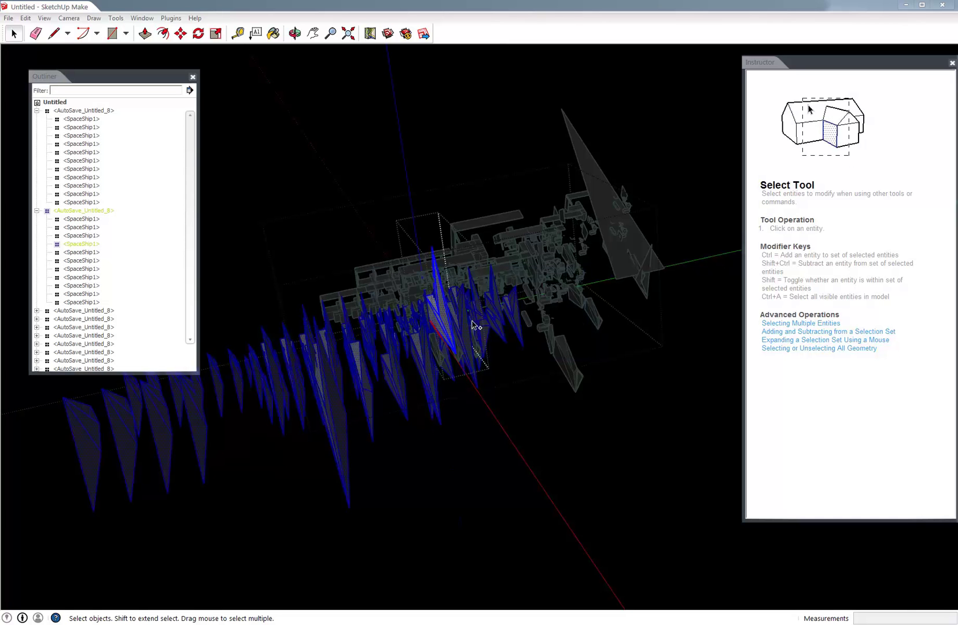
pyautogui.hotkey('ctrl', 'a')
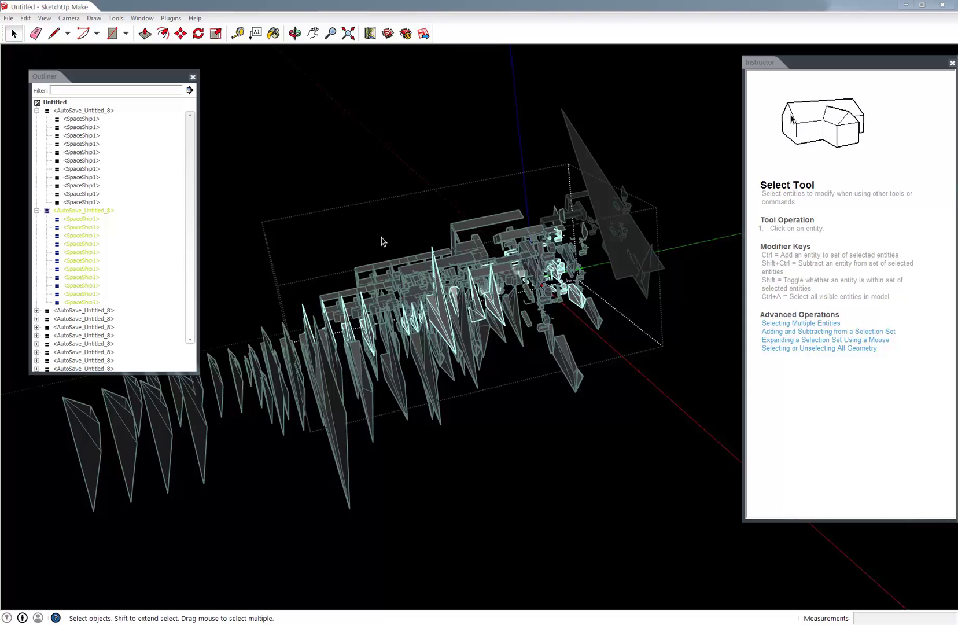
pyautogui.click(440, 310)
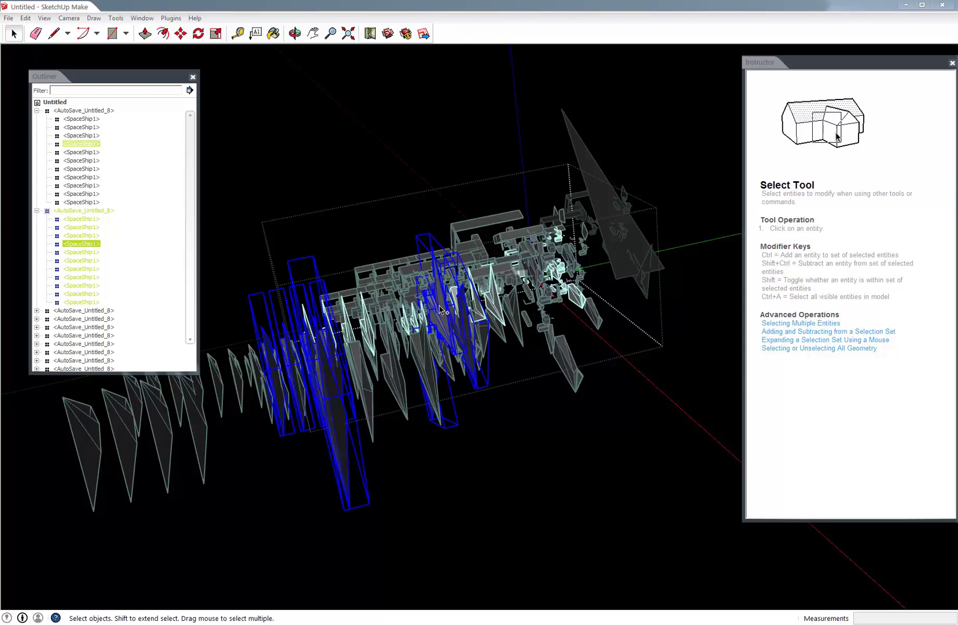
pyautogui.rightClick(442, 311)
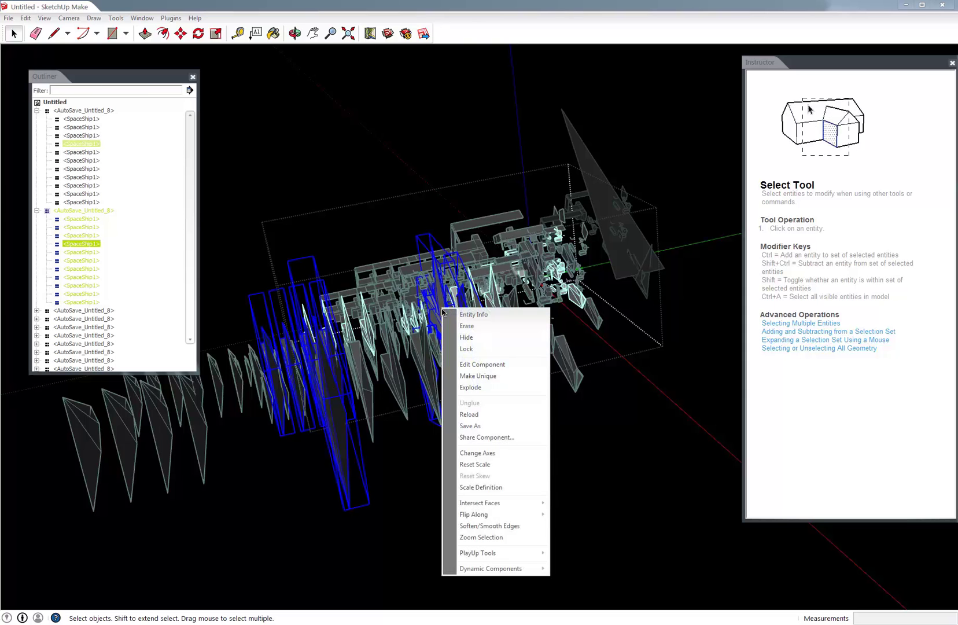
pyautogui.click(478, 375)
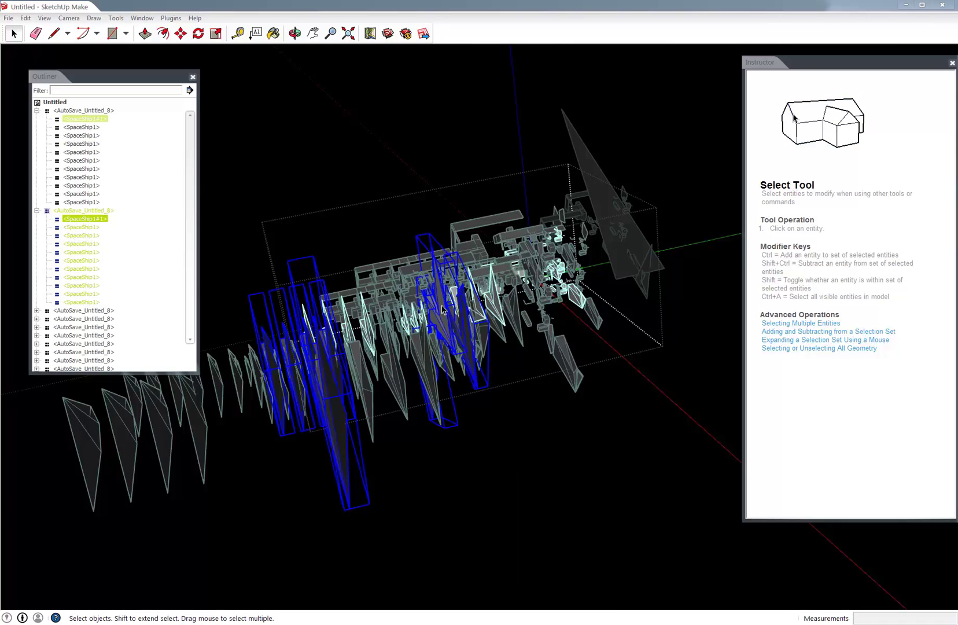
# Paste a SpaceShip1 copy inside the unique SpaceShip1#1 component beside its spike and make the pasted copy unique.
pyautogui.click(442, 310)
pyautogui.hotkey('ctrl', 'v')
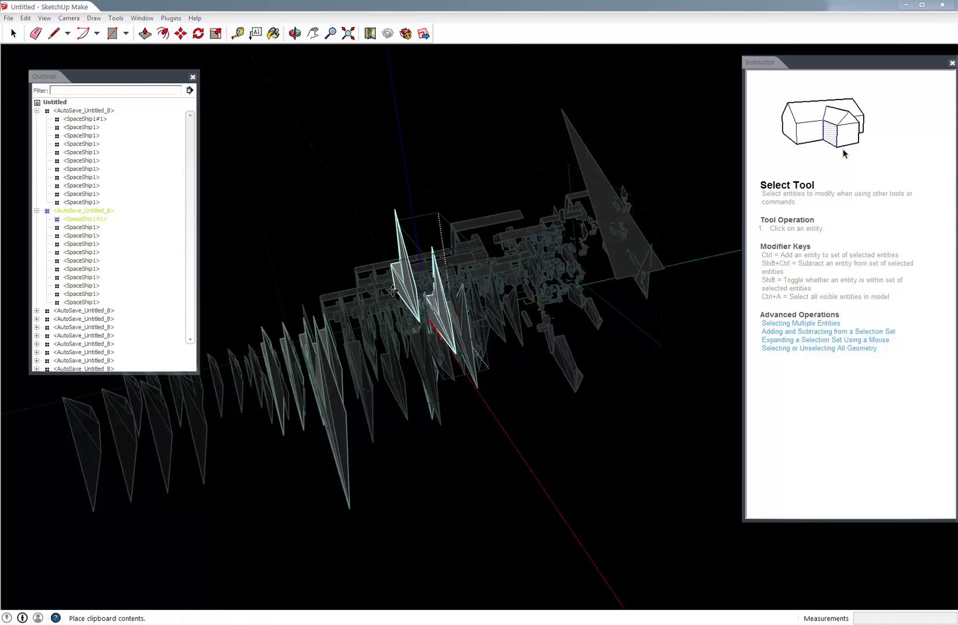
pyautogui.click(393, 290)
pyautogui.press('space')
pyautogui.rightClick(405, 281)
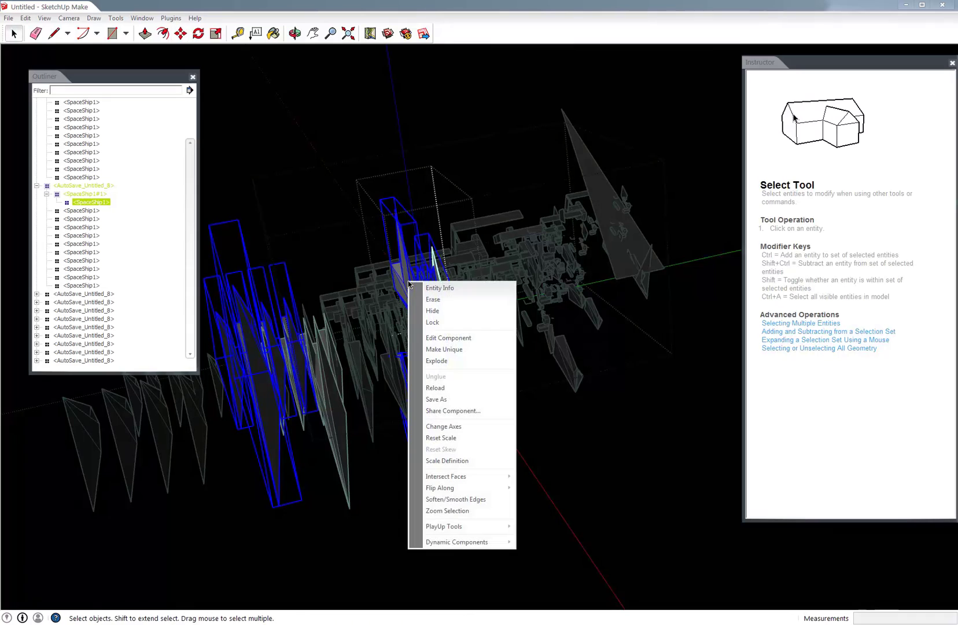
pyautogui.click(444, 348)
# Paste another SpaceShip1 copy inside the nested SpaceShip1#2 component, offset from its spike.
pyautogui.hotkey('ctrl', 'v')
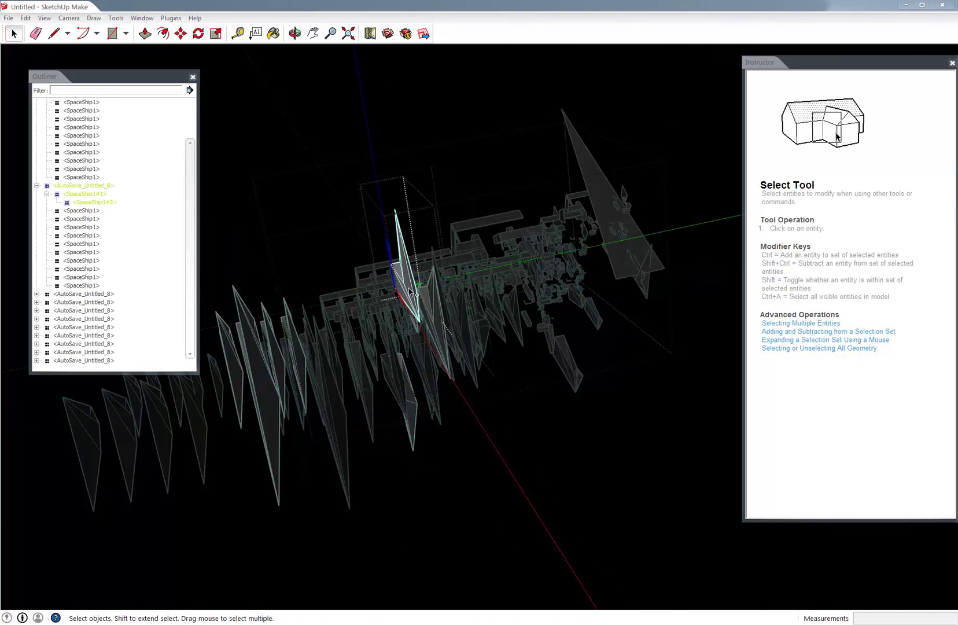
pyautogui.click(349, 269)
pyautogui.moveTo(364, 285); pyautogui.dragTo(457, 367, button='middle')
pyautogui.press('space')
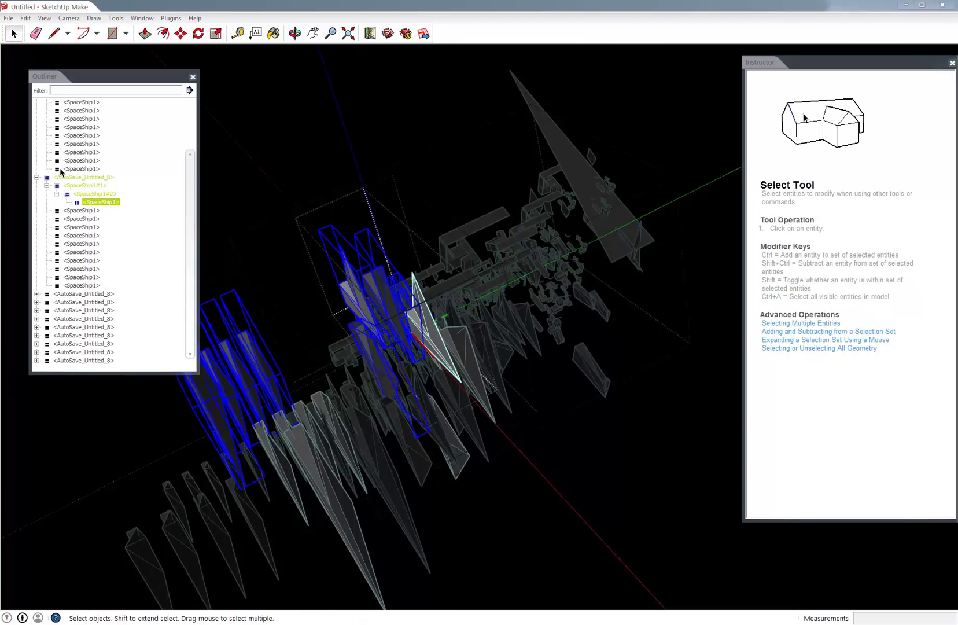
# Return to the model root in the Outliner and select each level from AutoSave_Untitled_8 down to the innermost SpaceShip1.
pyautogui.scroll(2, 188, 216)
pyautogui.click(57, 102)
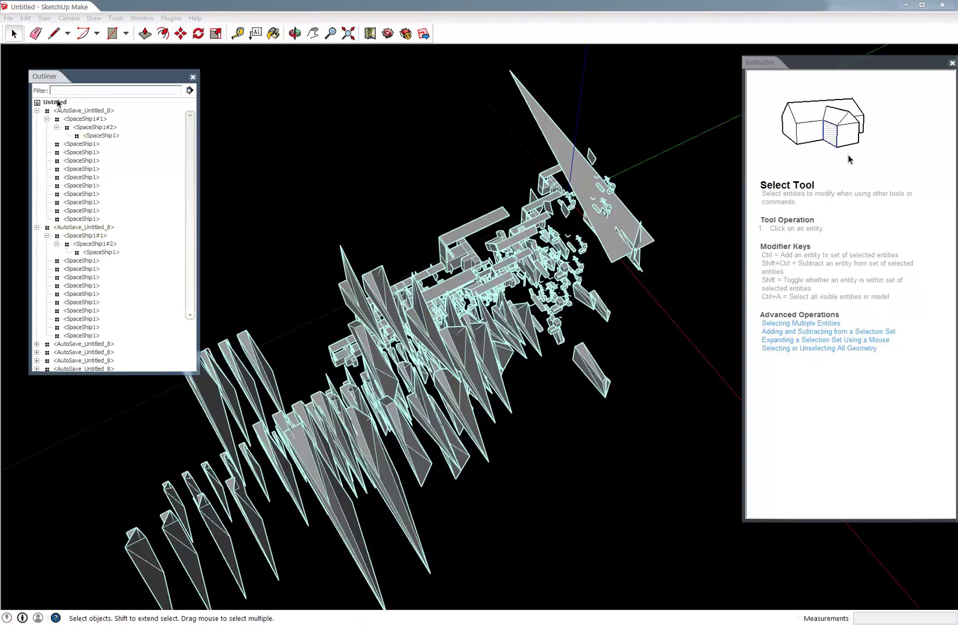
pyautogui.click(69, 111)
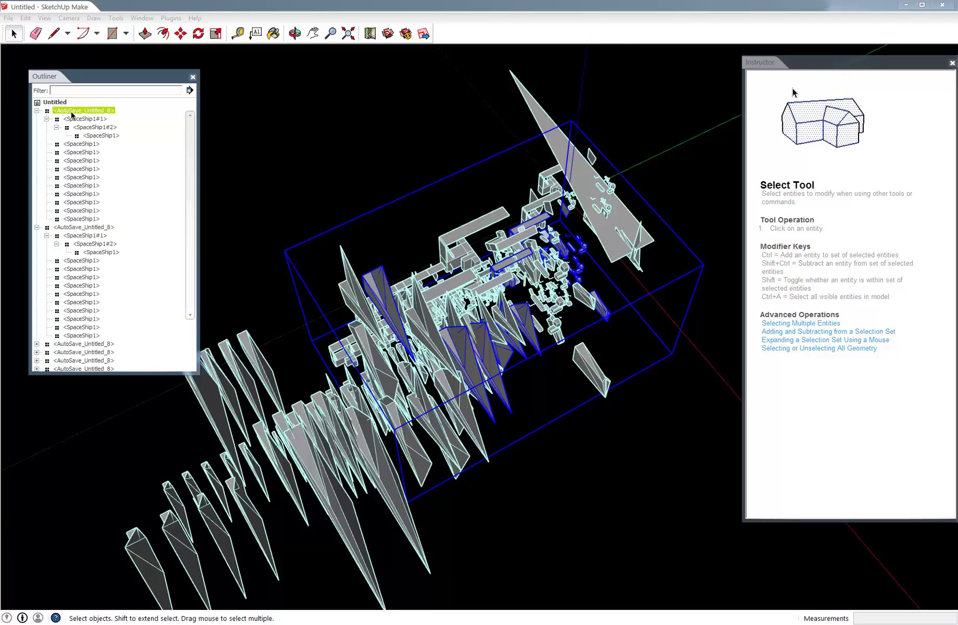
pyautogui.click(72, 236)
pyautogui.click(82, 244)
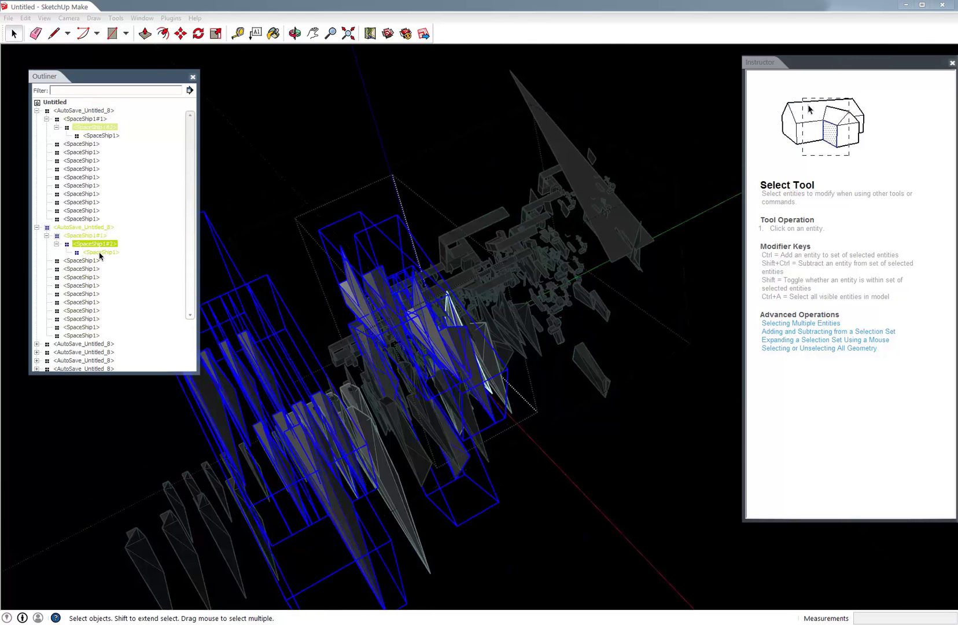
pyautogui.click(100, 254)
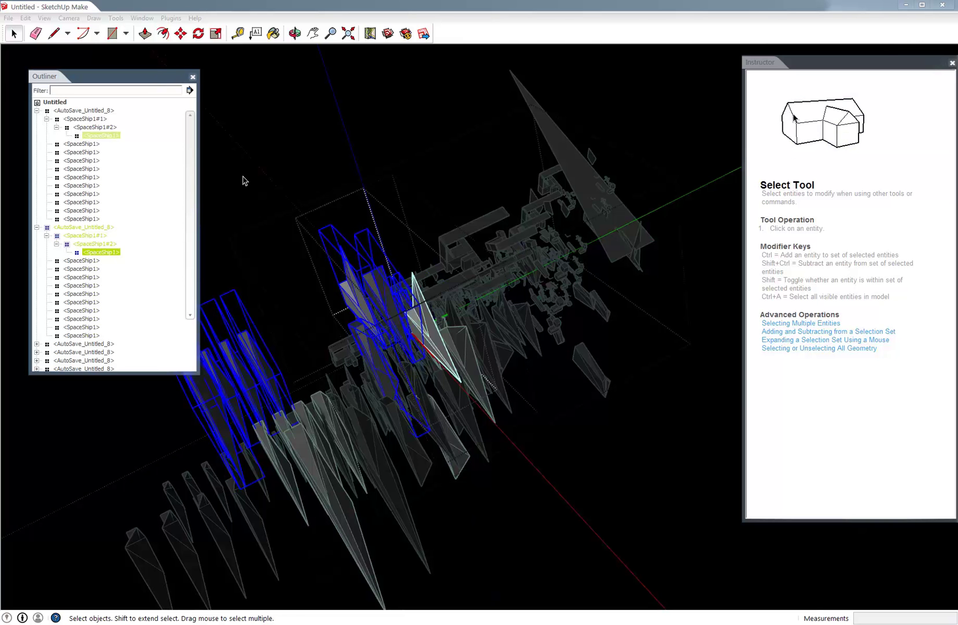
# Close the Outliner, leave component editing and view the whole nested arrangement from farther away.
pyautogui.click(192, 77)
pyautogui.click(310, 221)
pyautogui.scroll(-4, 348, 186)
pyautogui.hotkey('ctrl', 'a')
pyautogui.moveTo(321, 173); pyautogui.dragTo(276, 328, button='middle')
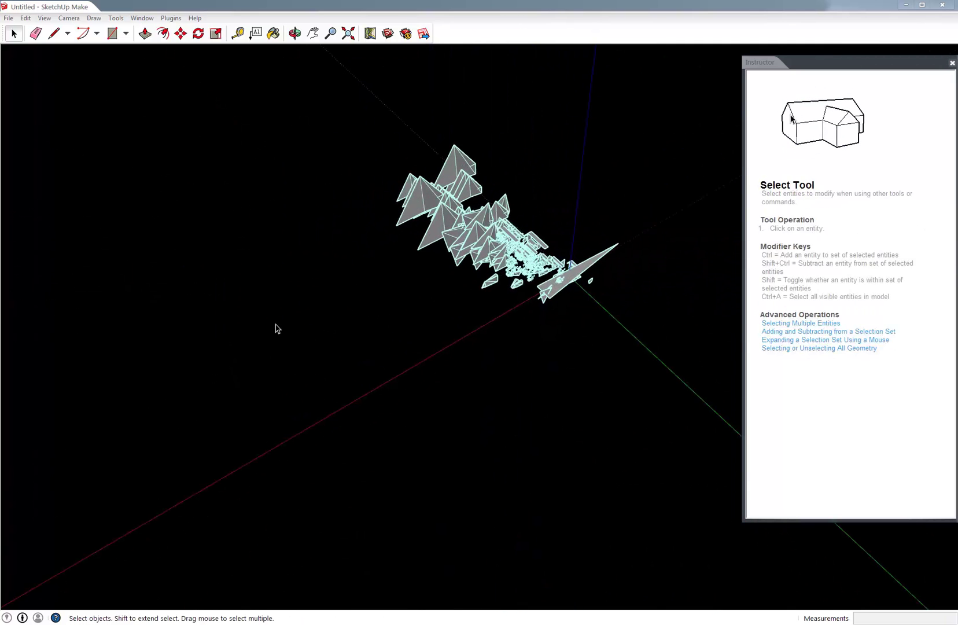
pyautogui.click(536, 280)
pyautogui.press('m')
pyautogui.press('space')
pyautogui.press('r')
pyautogui.click(355, 323)
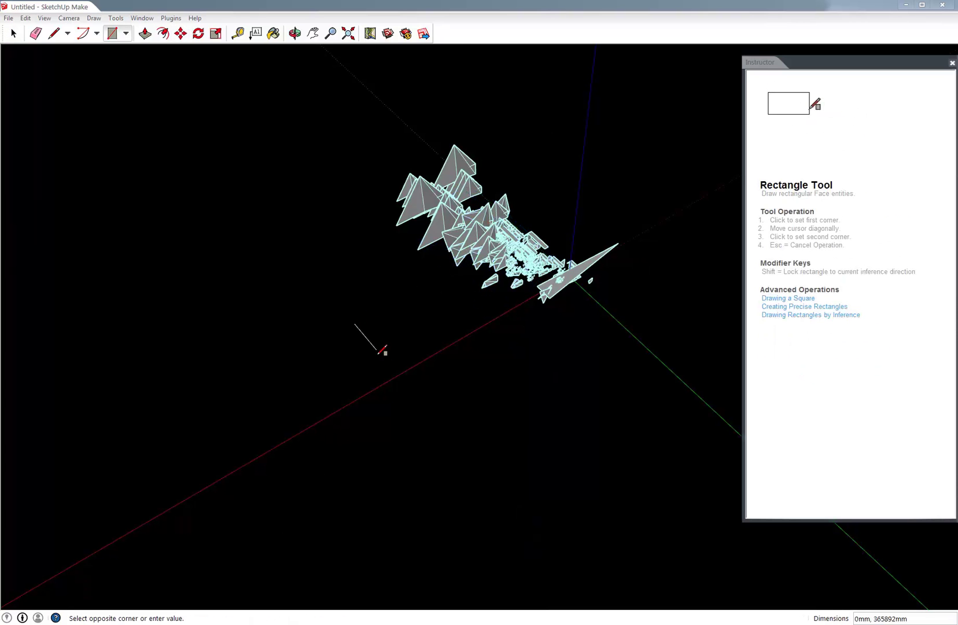
pyautogui.press('space')
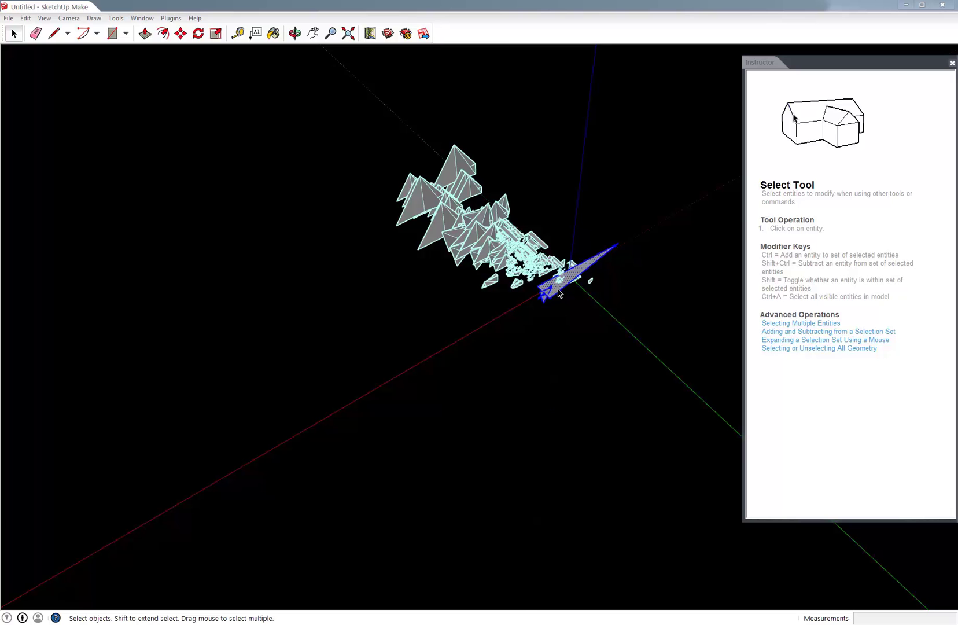
# Copy the selected spaceship geometry about 2001267 mm along the red axis, away from the nested arrangement.
pyautogui.press('m')
pyautogui.click(562, 301)
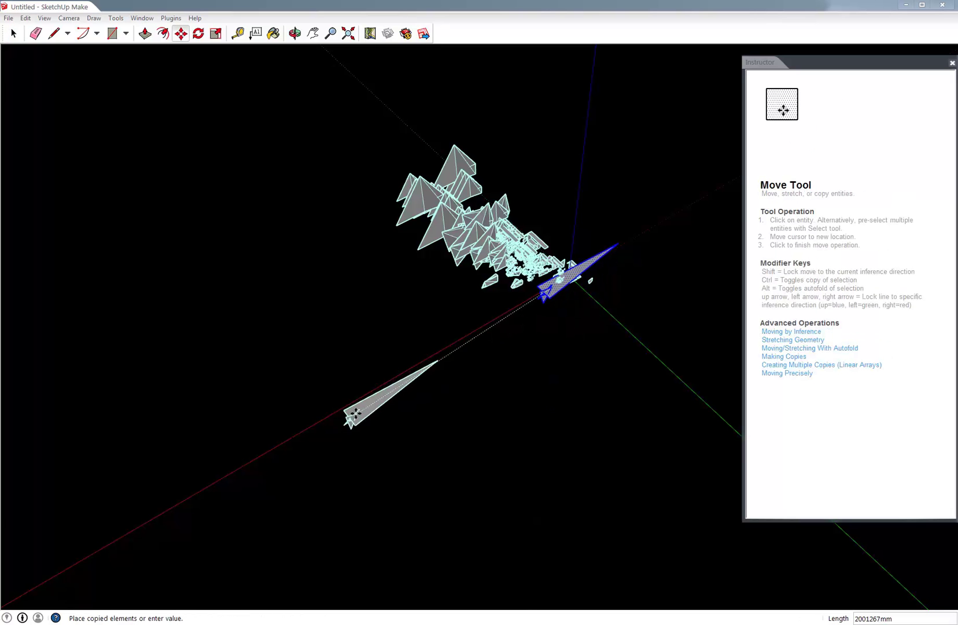
pyautogui.moveTo(349, 413); pyautogui.dragTo(352, 387, button='middle')
pyautogui.moveTo(414, 258); pyautogui.dragTo(88, 259, button='middle')
pyautogui.scroll(8, 324, 302)
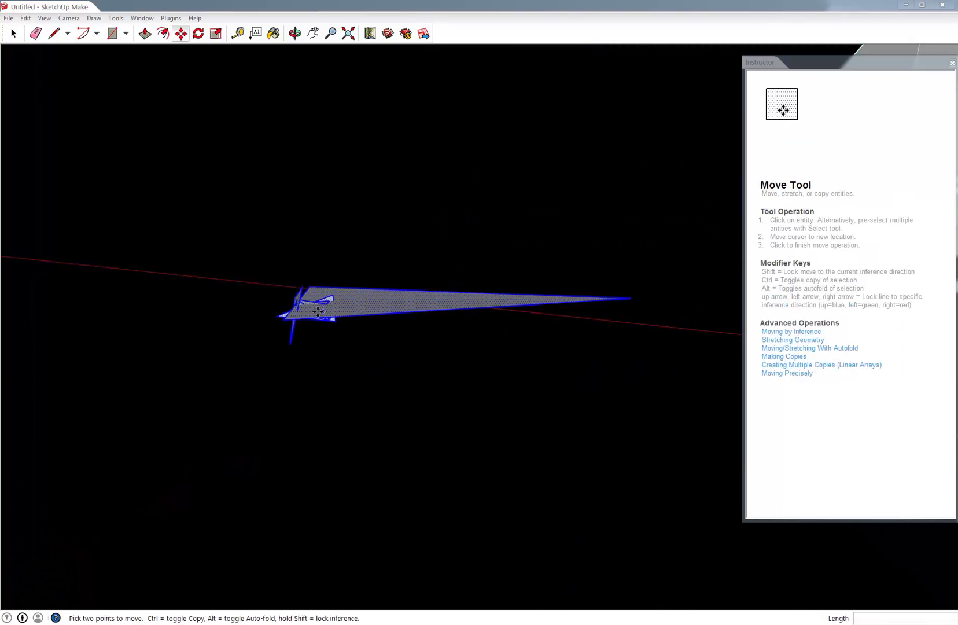
pyautogui.moveTo(310, 317); pyautogui.dragTo(383, 421, button='middle')
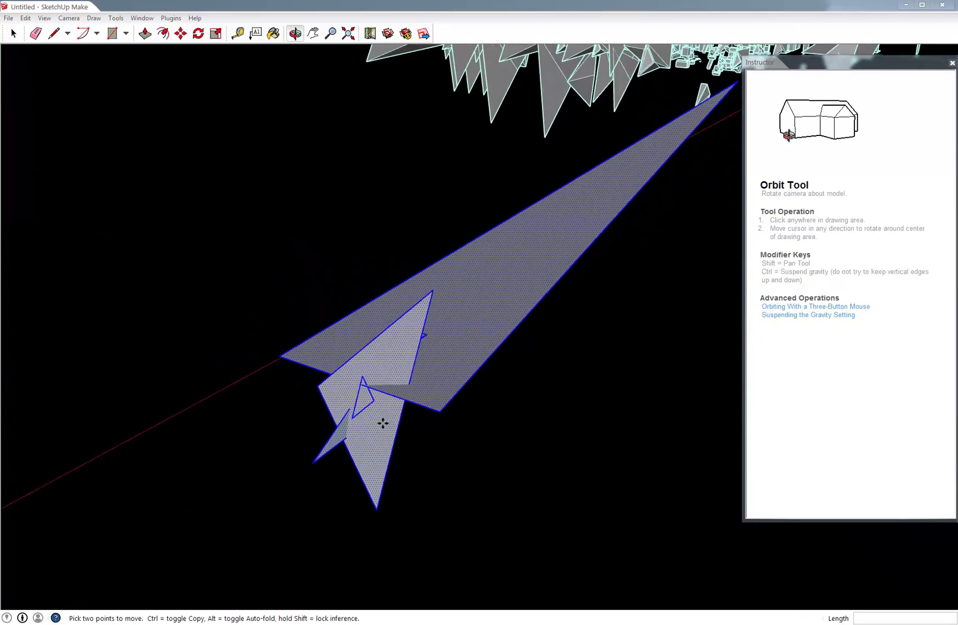
# Try placing a second loose spaceship copy about 251756 mm beside the first, and undo that copy.
pyautogui.click(362, 375)
pyautogui.press('ctrl')
pyautogui.click(192, 325)
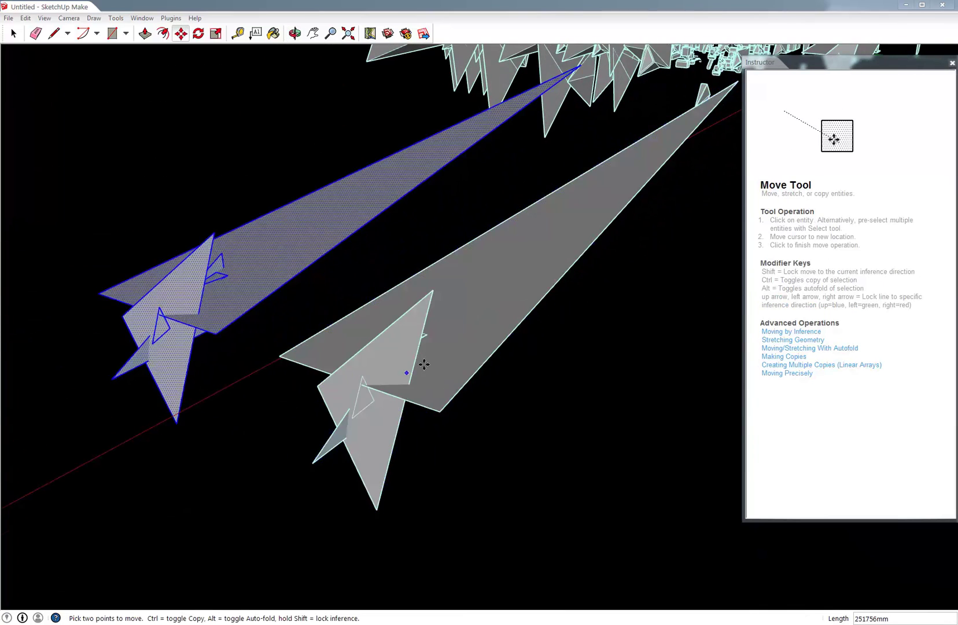
pyautogui.scroll(-3, 424, 364)
pyautogui.moveTo(424, 364); pyautogui.dragTo(229, 144, button='middle')
pyautogui.moveTo(389, 340); pyautogui.dragTo(469, 411, button='middle')
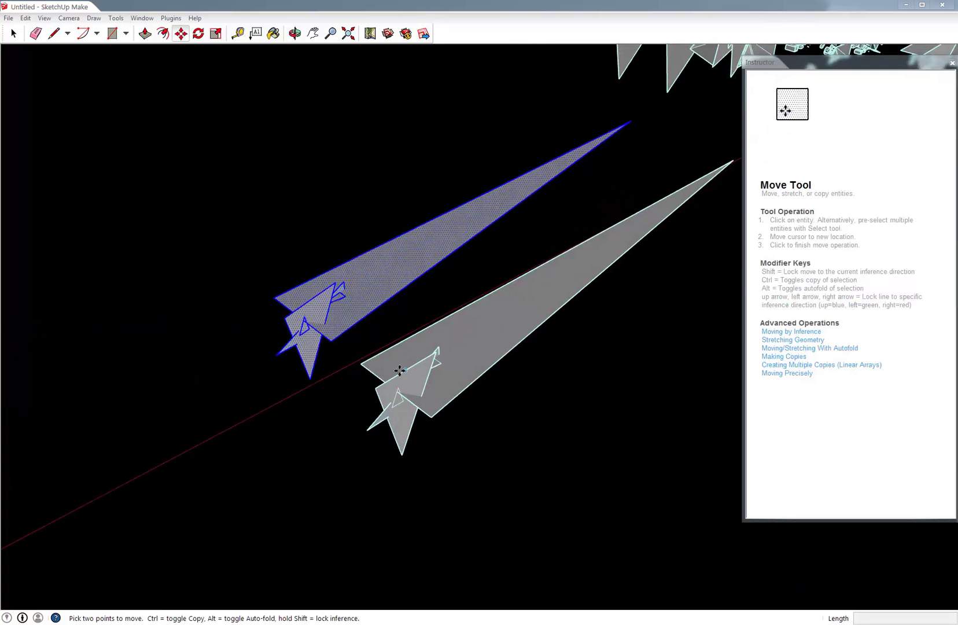
pyautogui.hotkey('ctrl', 'z')
# Select all connected geometry of the loose spaceship copy and turn it into a component.
pyautogui.moveTo(481, 368); pyautogui.dragTo(402, 359, button='middle')
pyautogui.press('space')
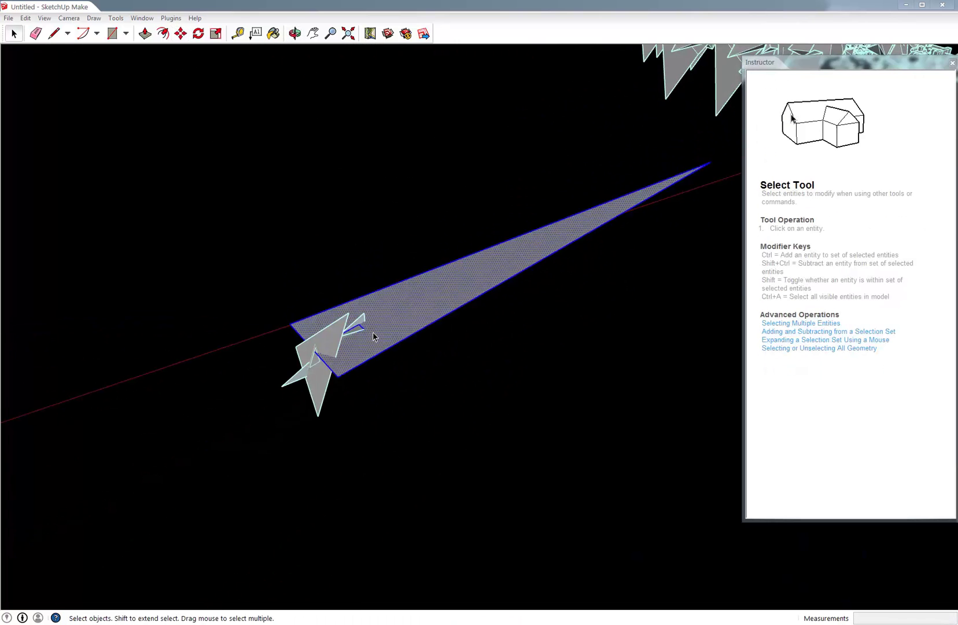
pyautogui.tripleClick(373, 334)
pyautogui.press('g')
pyautogui.click(493, 390)
pyautogui.press('m')
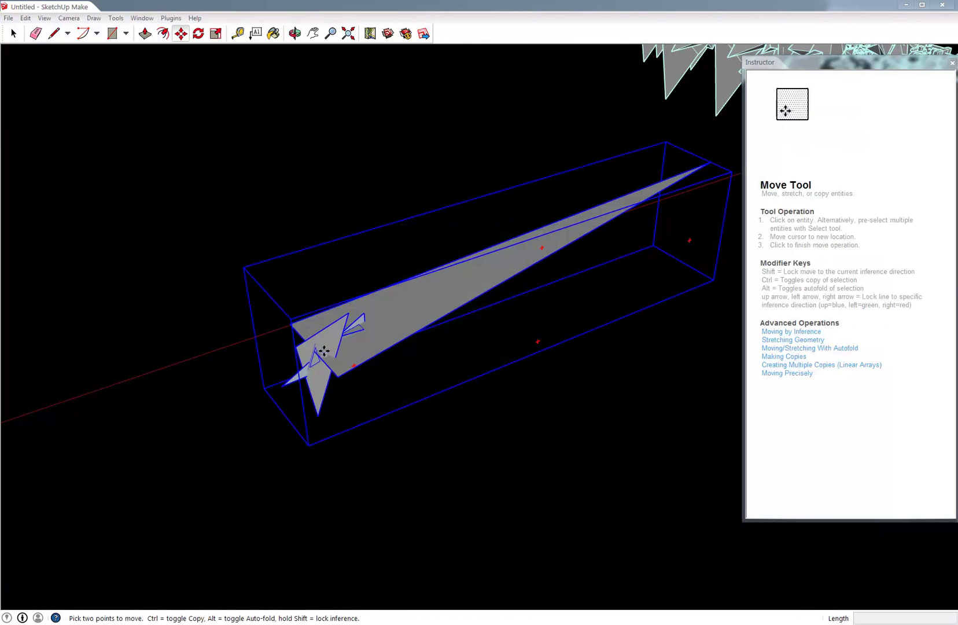
pyautogui.press('space')
pyautogui.click(241, 375)
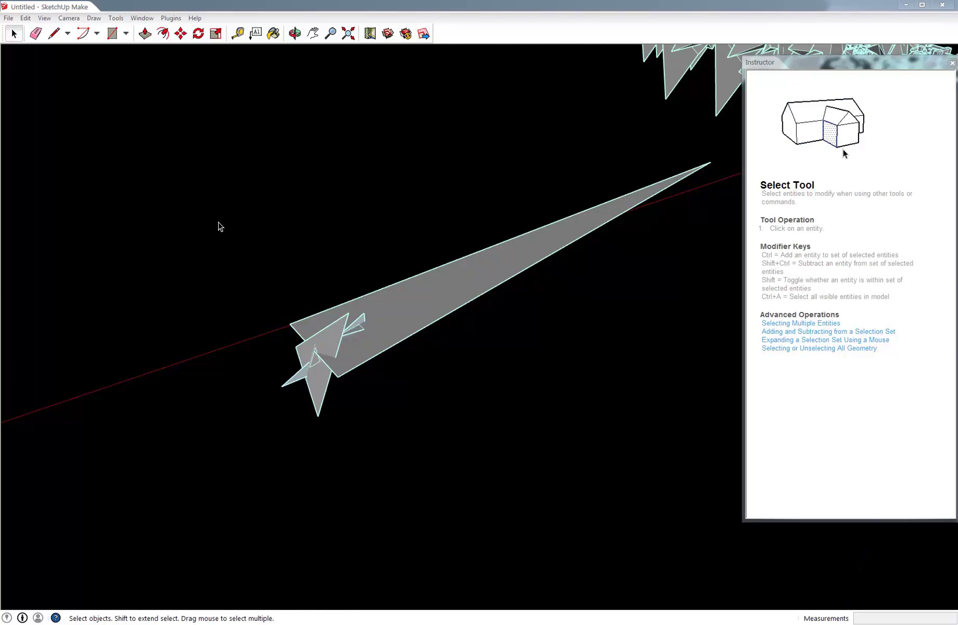
# Copy the spaceship component about 297079 mm along the green axis and repeat it as an x22 array.
pyautogui.click(342, 335)
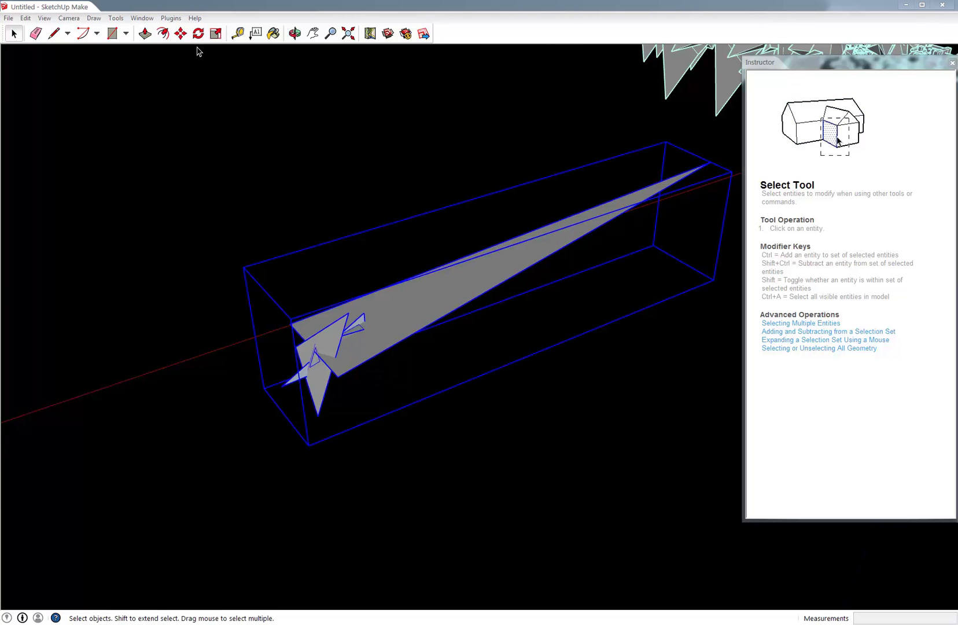
pyautogui.click(182, 36)
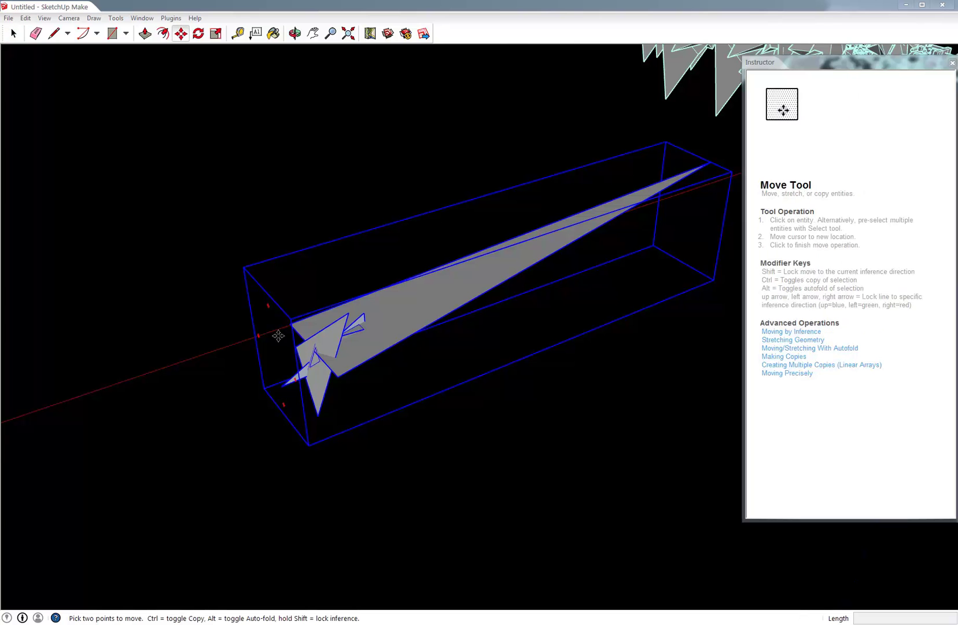
pyautogui.click(324, 363)
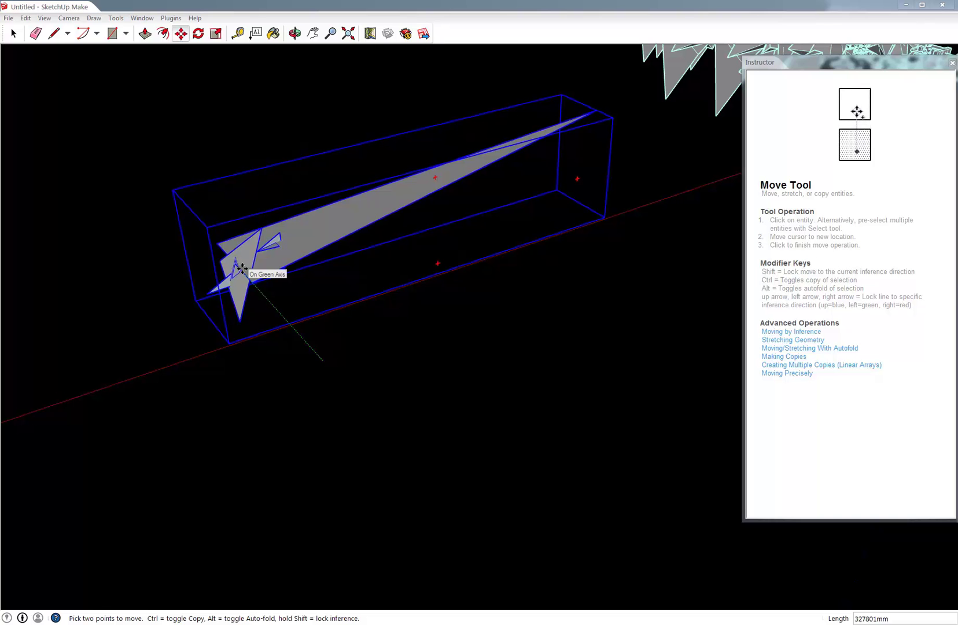
pyautogui.press('ctrl')
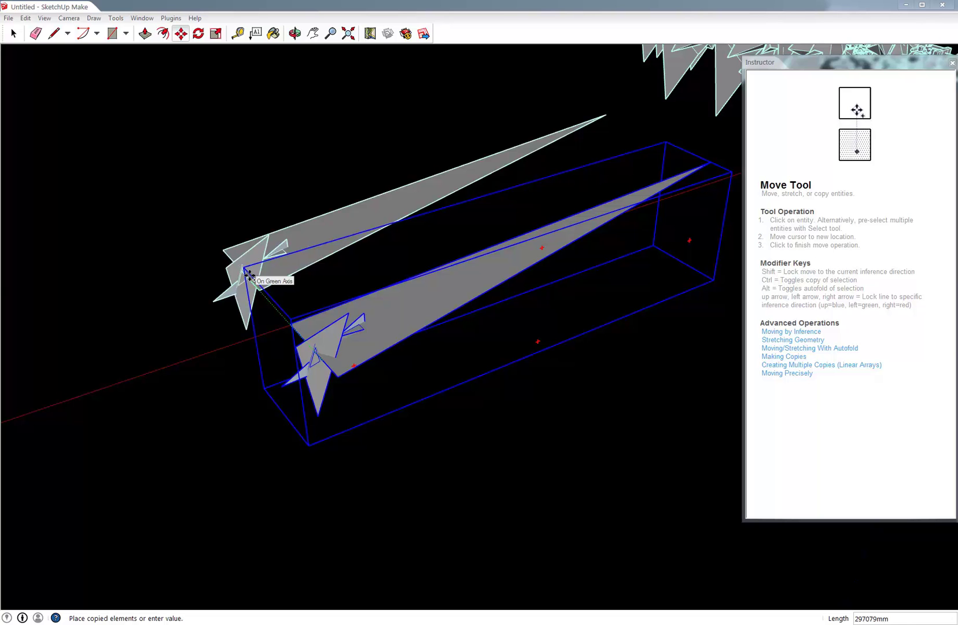
pyautogui.click(248, 276)
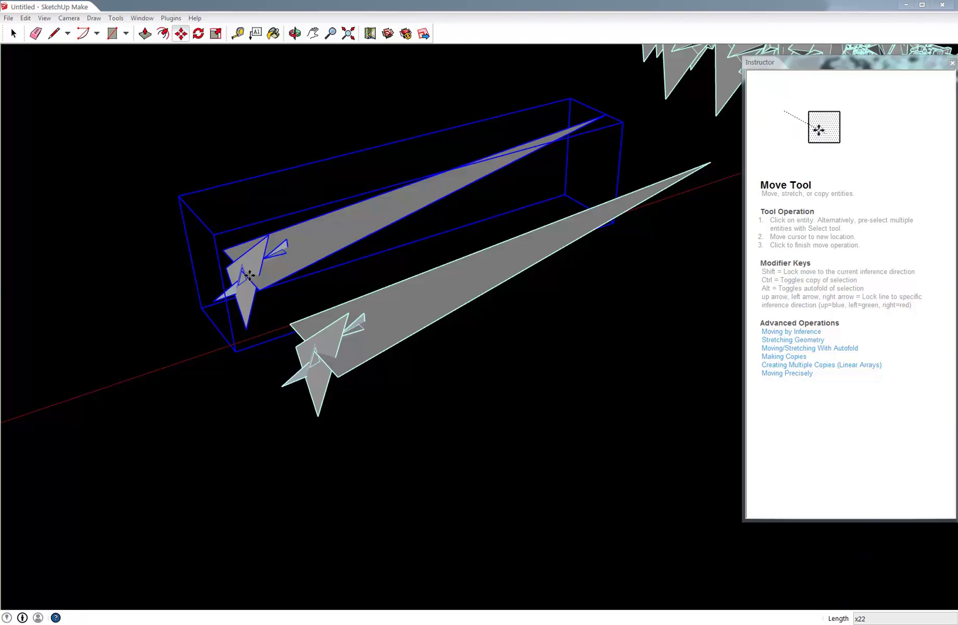
pyautogui.press('Return')
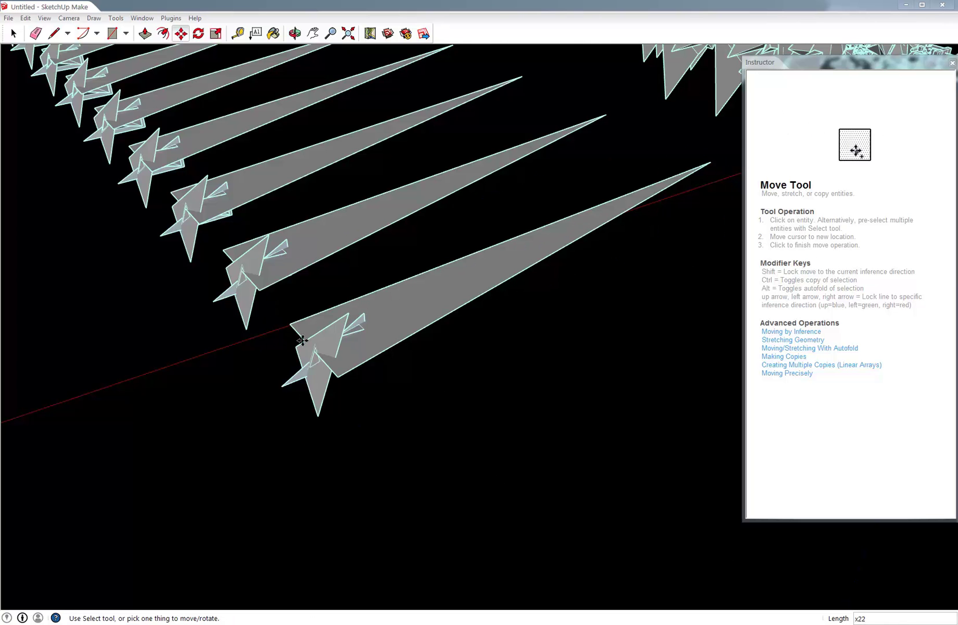
# Select the whole row of spaceships, copy it along the red axis and multiply the copy into a grid of rows.
pyautogui.moveTo(364, 349); pyautogui.dragTo(292, 224, button='middle')
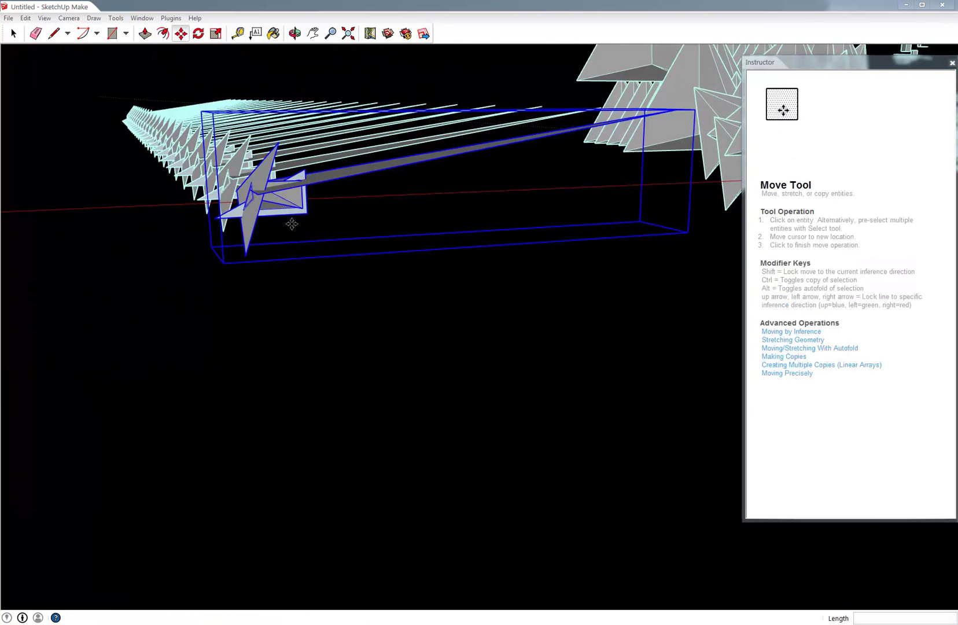
pyautogui.scroll(-8, 315, 325)
pyautogui.moveTo(333, 307); pyautogui.dragTo(311, 365, button='middle')
pyautogui.press('space')
pyautogui.moveTo(363, 357); pyautogui.dragTo(263, 242)
pyautogui.moveTo(368, 260); pyautogui.dragTo(301, 286, button='middle')
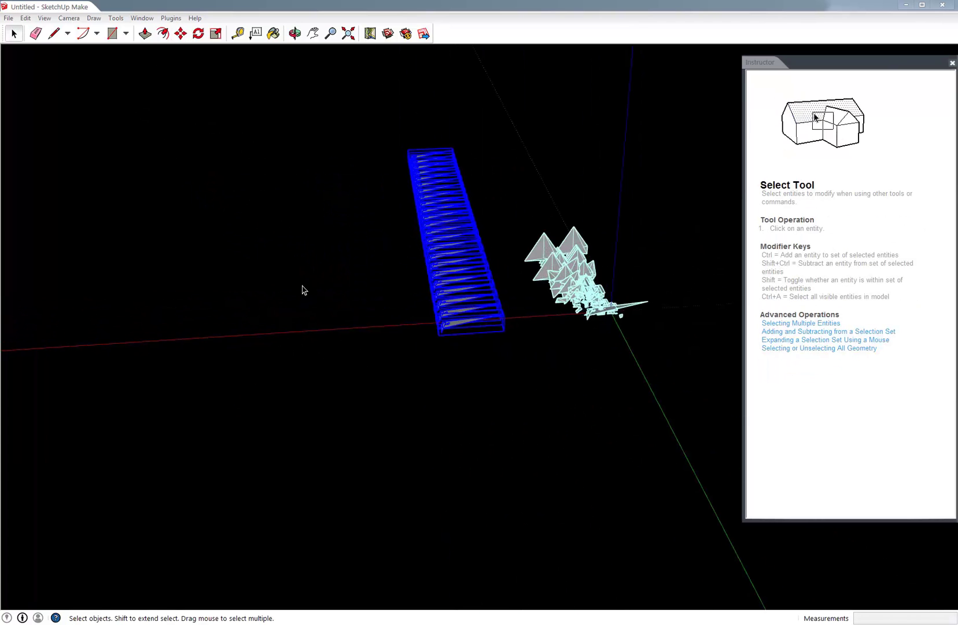
pyautogui.press('m')
pyautogui.moveTo(437, 324); pyautogui.dragTo(443, 278, button='middle')
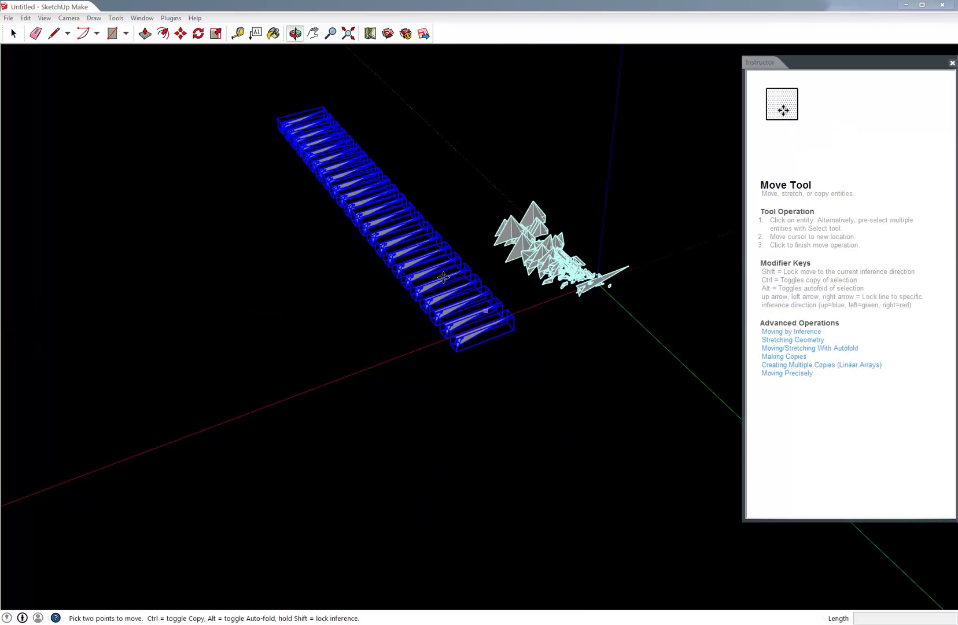
pyautogui.click(458, 335)
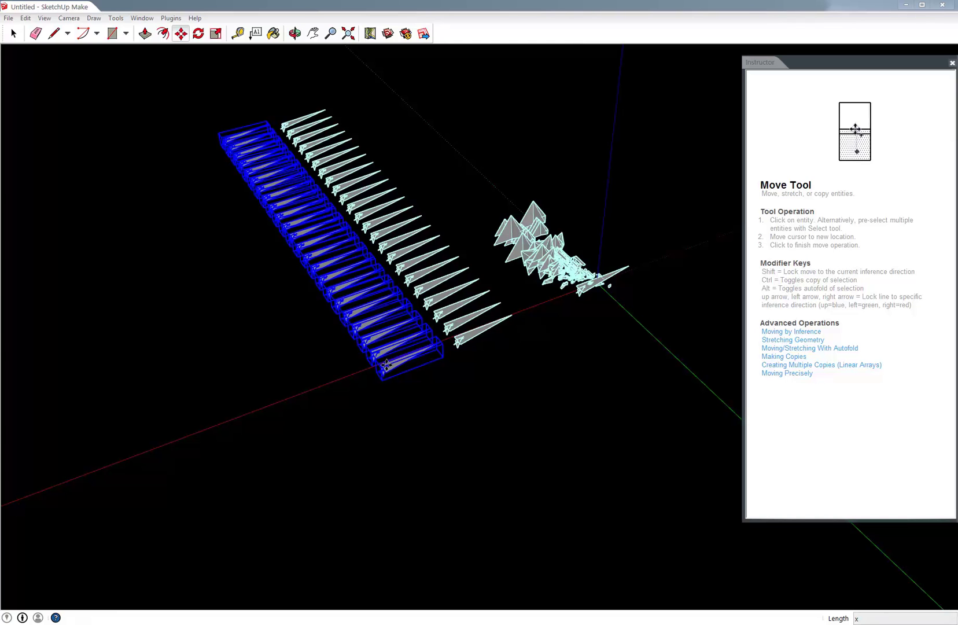
pyautogui.press('Return')
# Copy a selected block of the spaceship grid about 434368 mm up the blue axis and repeat it as an x22 array.
pyautogui.moveTo(496, 342); pyautogui.dragTo(137, 264, button='middle')
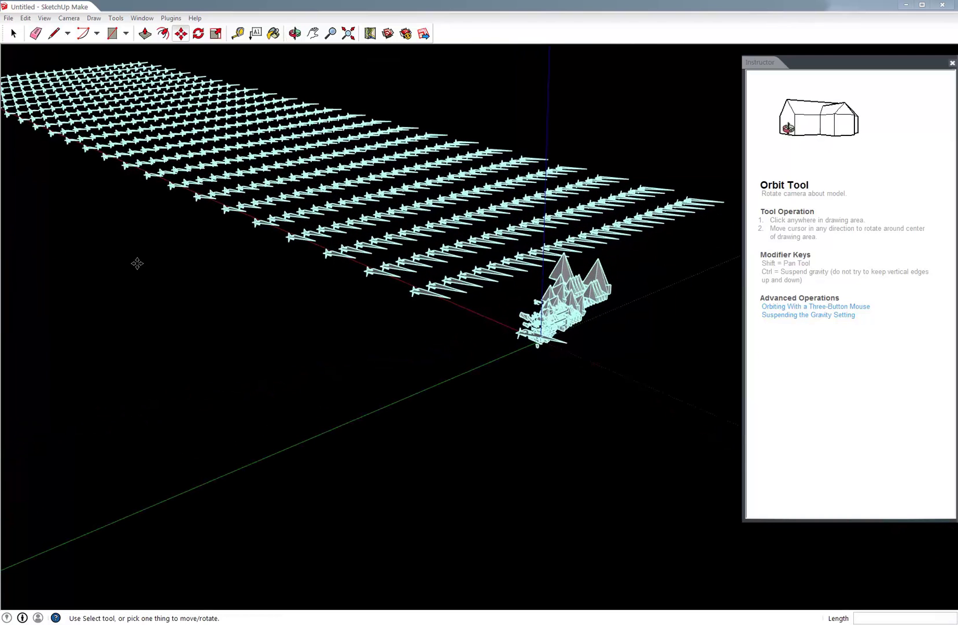
pyautogui.moveTo(268, 81); pyautogui.dragTo(268, 81)
pyautogui.moveTo(268, 81); pyautogui.dragTo(429, 231, button='middle')
pyautogui.press('m')
pyautogui.click(429, 229)
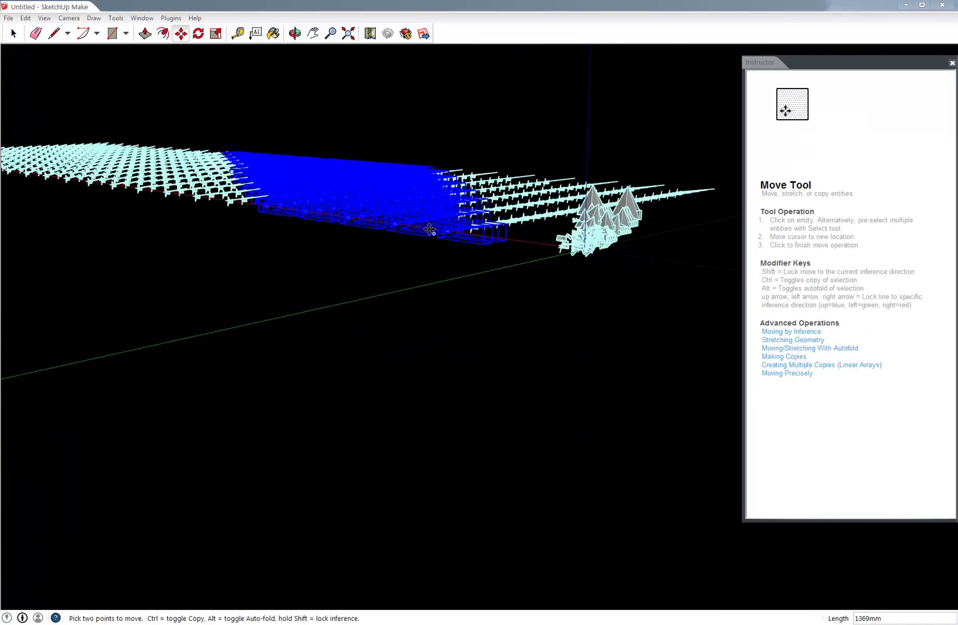
pyautogui.moveTo(428, 180); pyautogui.dragTo(423, 123, button='middle')
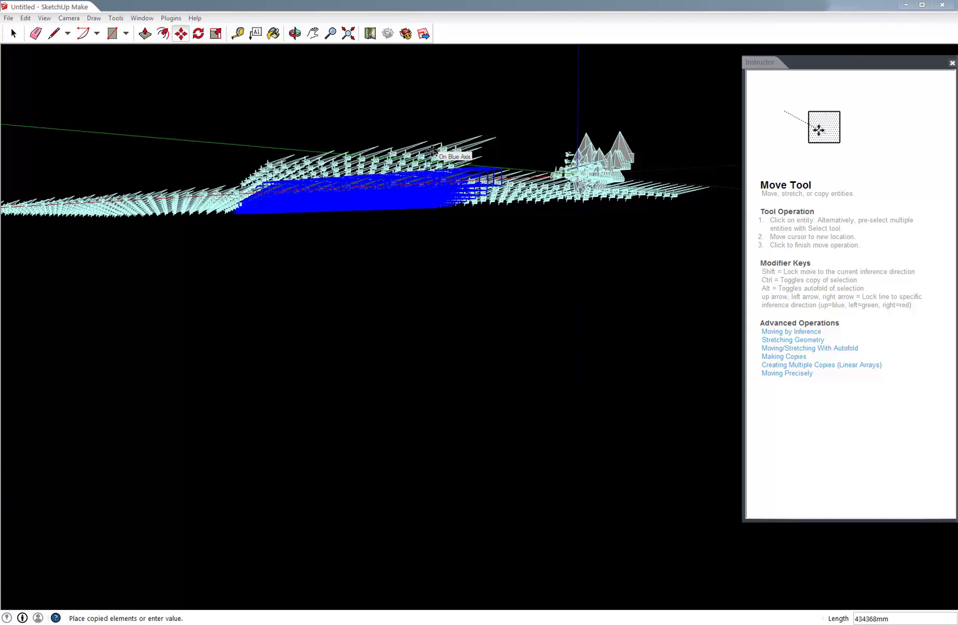
pyautogui.click(433, 153)
pyautogui.write('x')
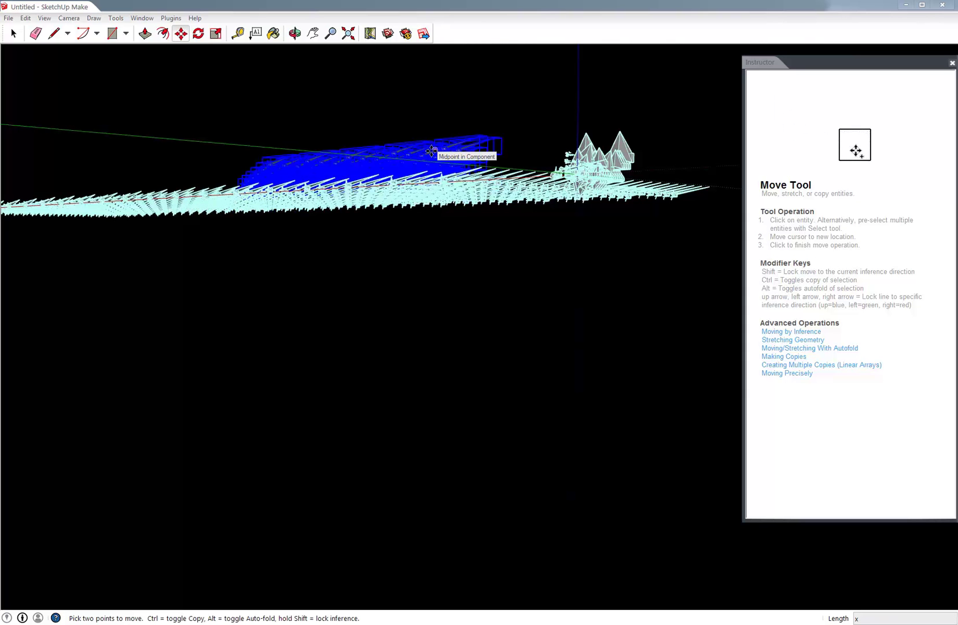
pyautogui.press('Return')
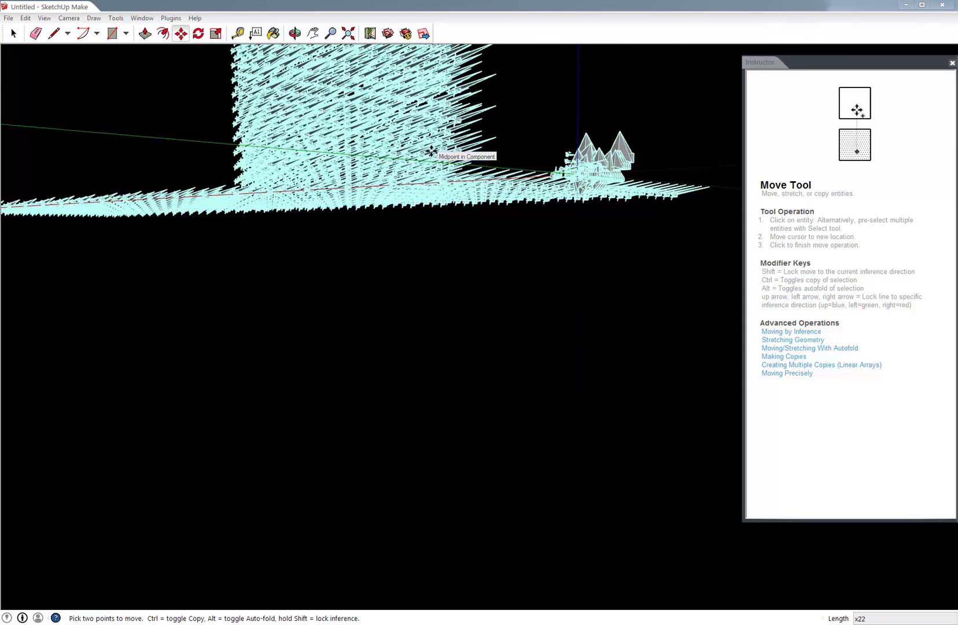
# Examine the stacked spaceship array from outside and from close up between its rows.
pyautogui.press('space')
pyautogui.press('h')
pyautogui.moveTo(432, 152); pyautogui.dragTo(389, 252)
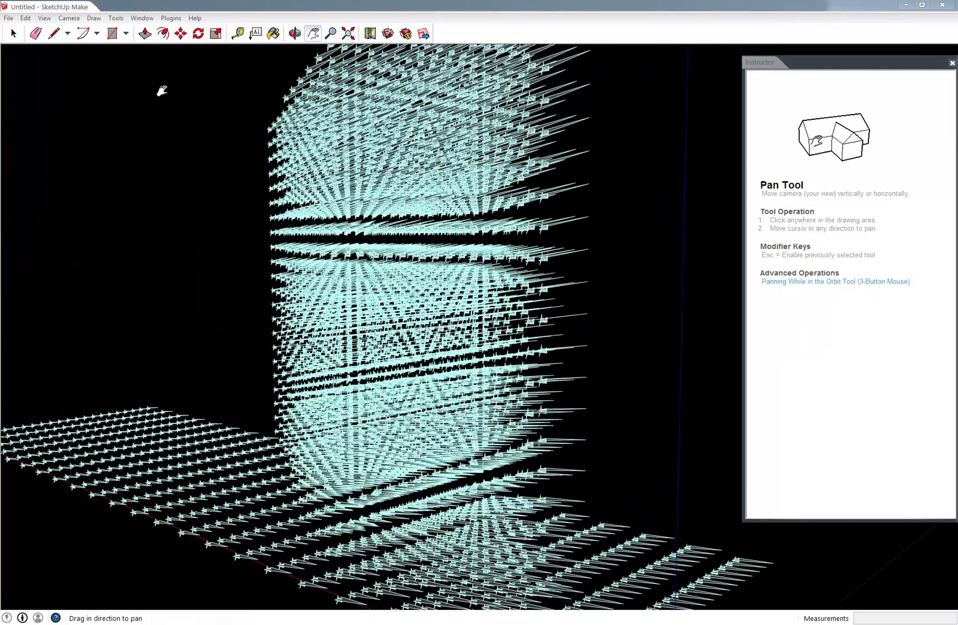
pyautogui.moveTo(457, 312)
pyautogui.mouseDown()
pyautogui.moveTo(457, 185)
pyautogui.moveTo(573, 313)
pyautogui.moveTo(457, 310)
pyautogui.mouseUp()
pyautogui.scroll(10, 457, 310)
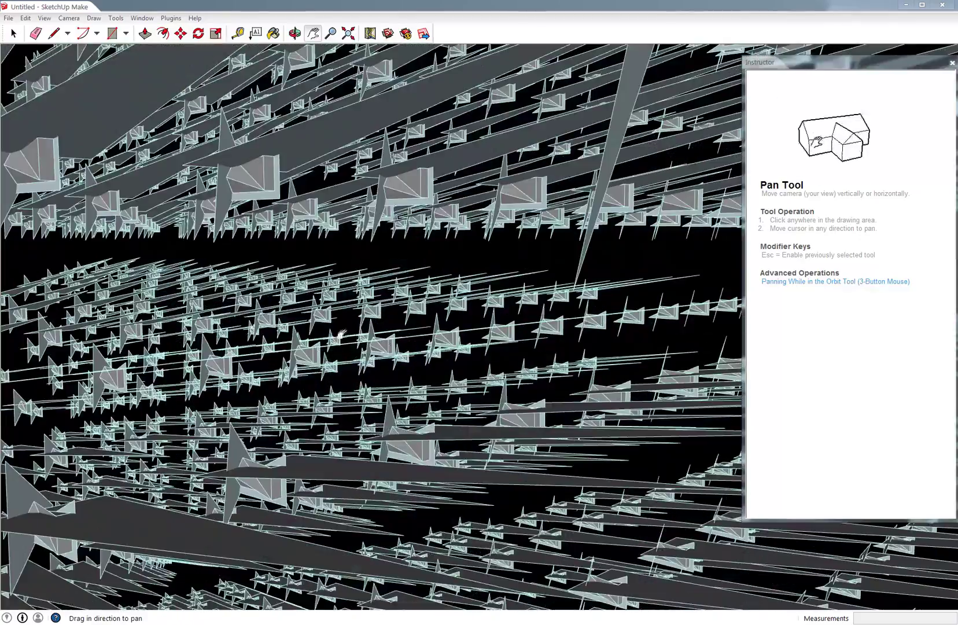
pyautogui.moveTo(340, 335); pyautogui.dragTo(429, 350, button='middle')
pyautogui.scroll(-10, 575, 277)
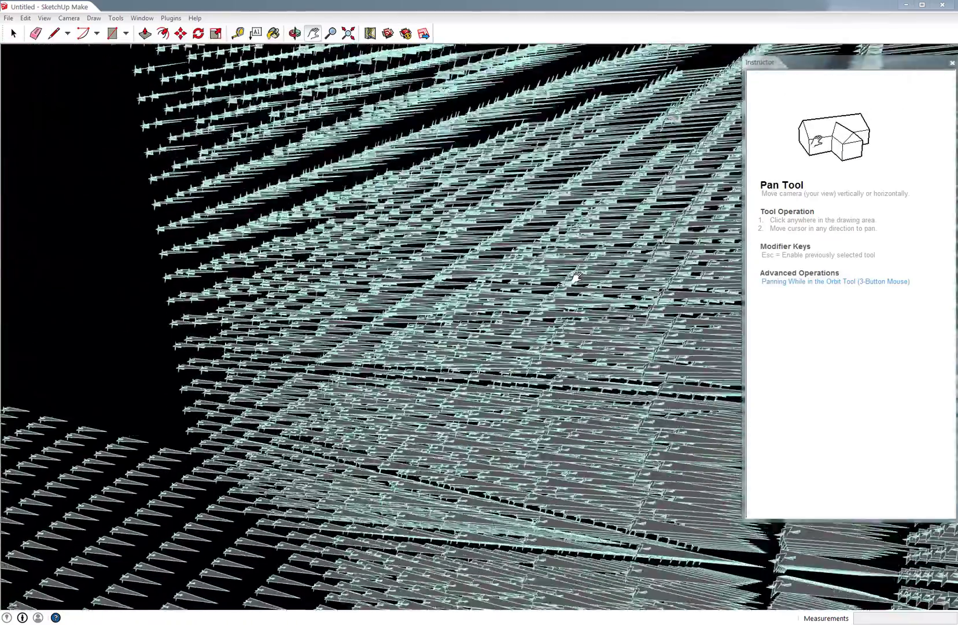
pyautogui.scroll(-10, 576, 278)
# Edit one spaceship component in the array and stretch its spike tip outward by about 196296614 mm.
pyautogui.press('space')
pyautogui.scroll(5, 16, 458)
pyautogui.moveTo(23, 463); pyautogui.dragTo(442, 430, button='middle')
pyautogui.press('m')
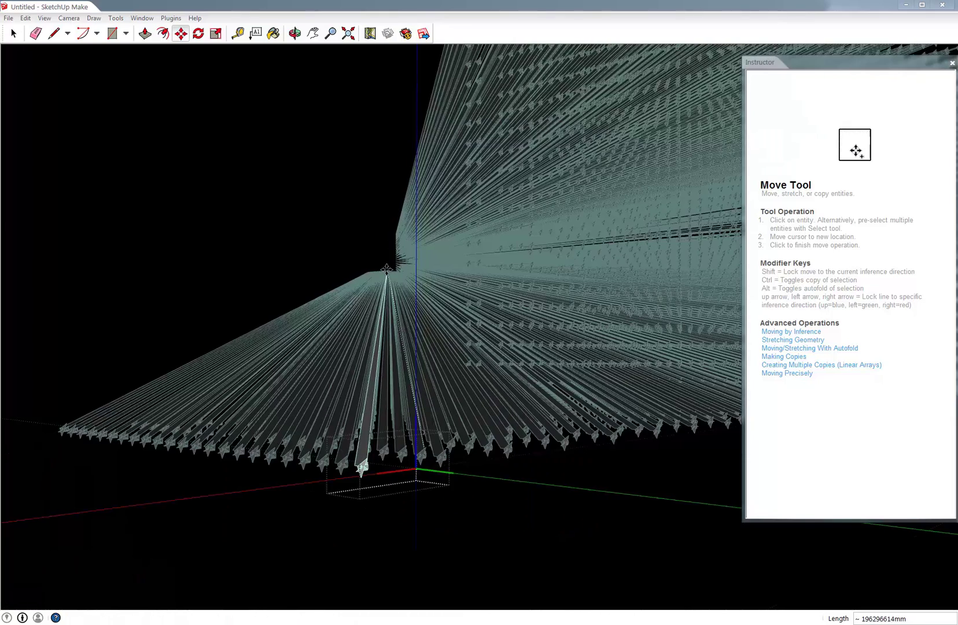
pyautogui.click(386, 269)
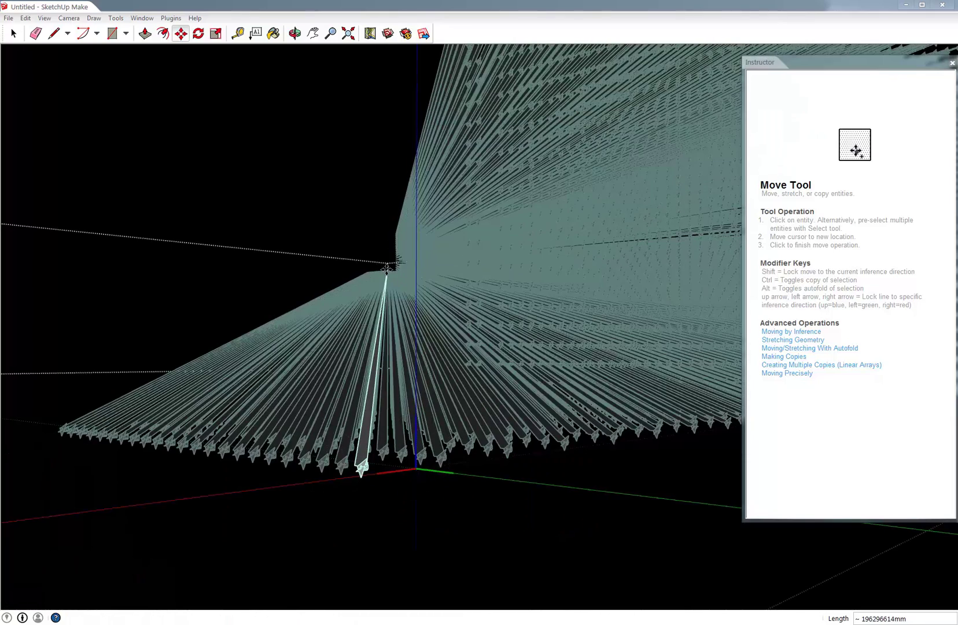
pyautogui.press('space')
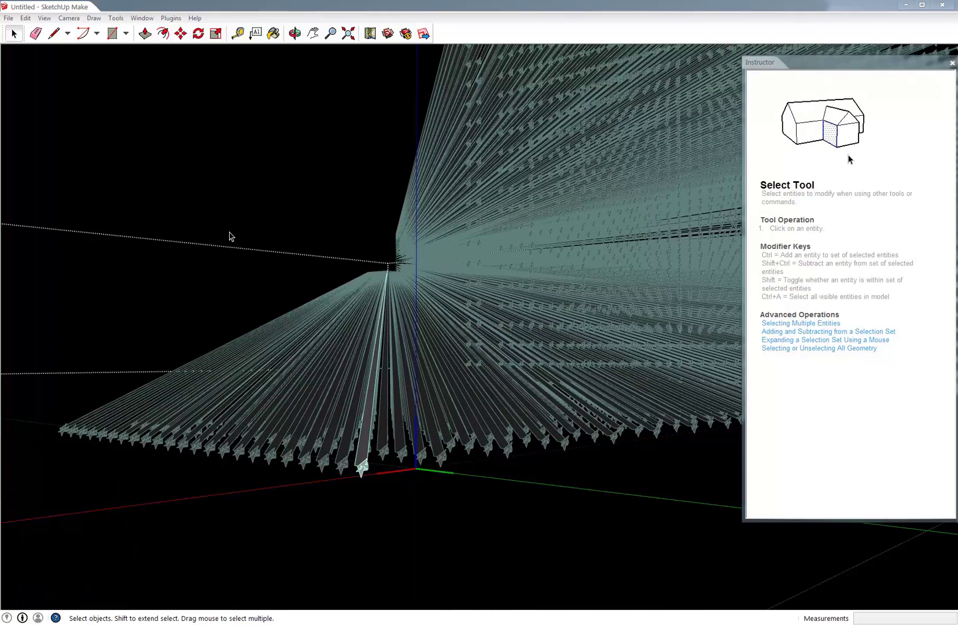
# Leave component editing and delete the far end of the array plus several further blocks of stretched spaceships.
pyautogui.moveTo(227, 361); pyautogui.dragTo(202, 401, button='middle')
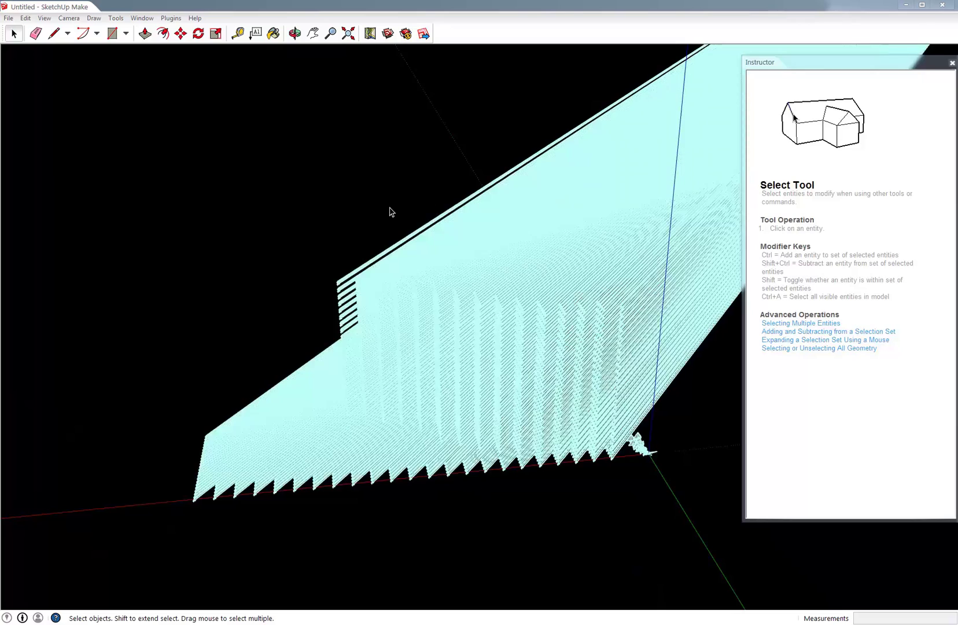
pyautogui.click(390, 210)
pyautogui.press('Delete')
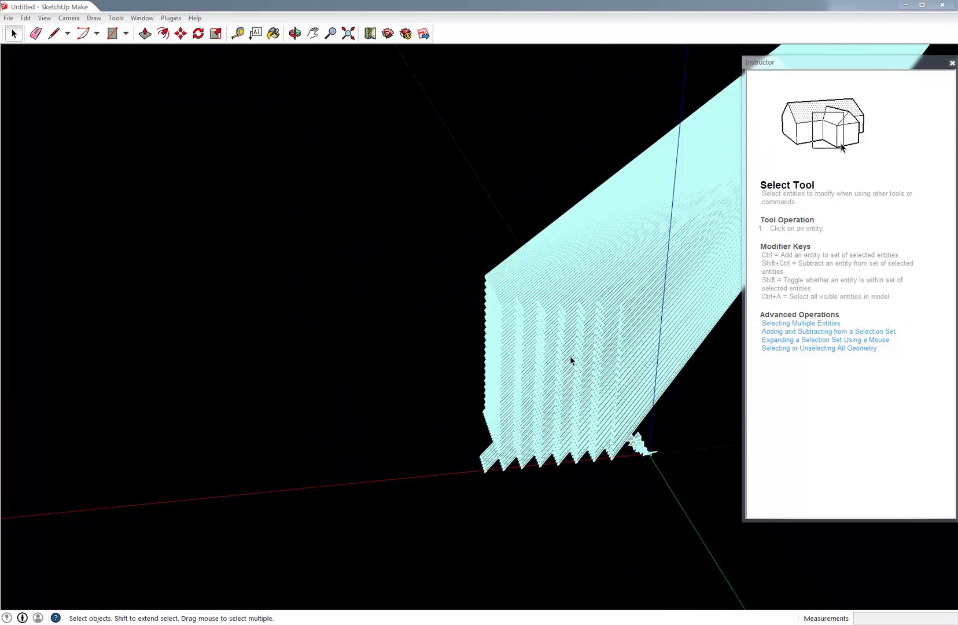
pyautogui.hotkey('ctrl', 'z')
pyautogui.press('Delete')
pyautogui.scroll(2, 608, 426)
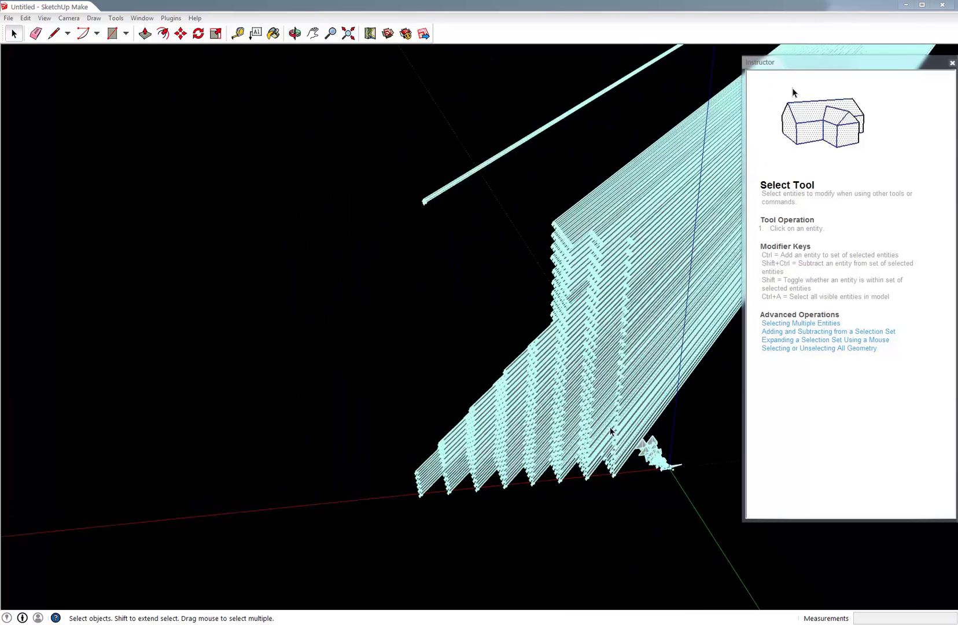
pyautogui.hotkey('ctrl', 'z')
pyautogui.press('Delete')
pyautogui.hotkey('ctrl', 'z')
pyautogui.press('Delete')
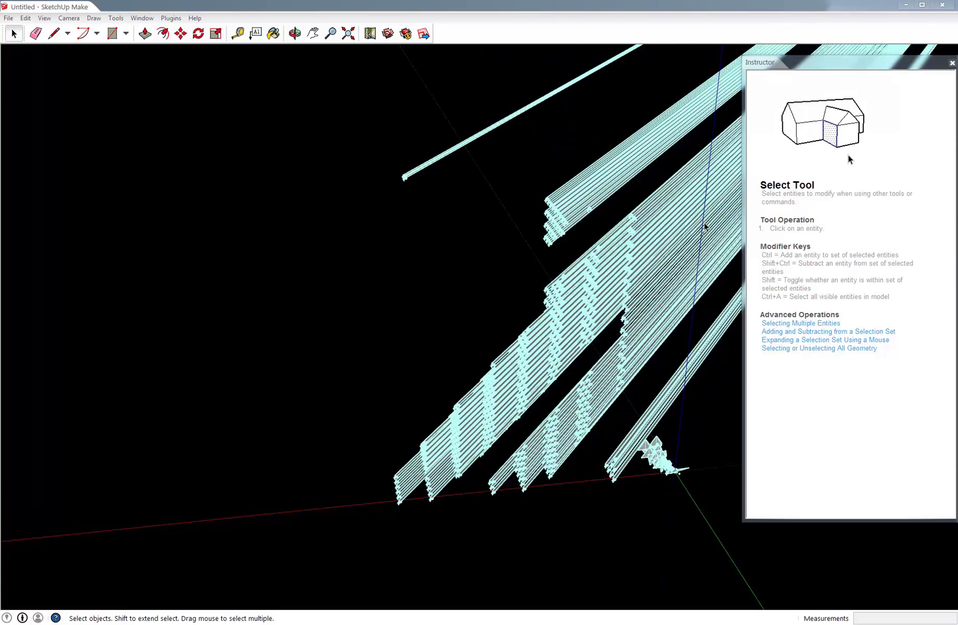
# Undo the last deletion and delete the selected block of stretched spaceships.
pyautogui.hotkey('ctrl', 'z')
pyautogui.press('Delete')
pyautogui.moveTo(673, 237); pyautogui.dragTo(464, 301, button='middle')
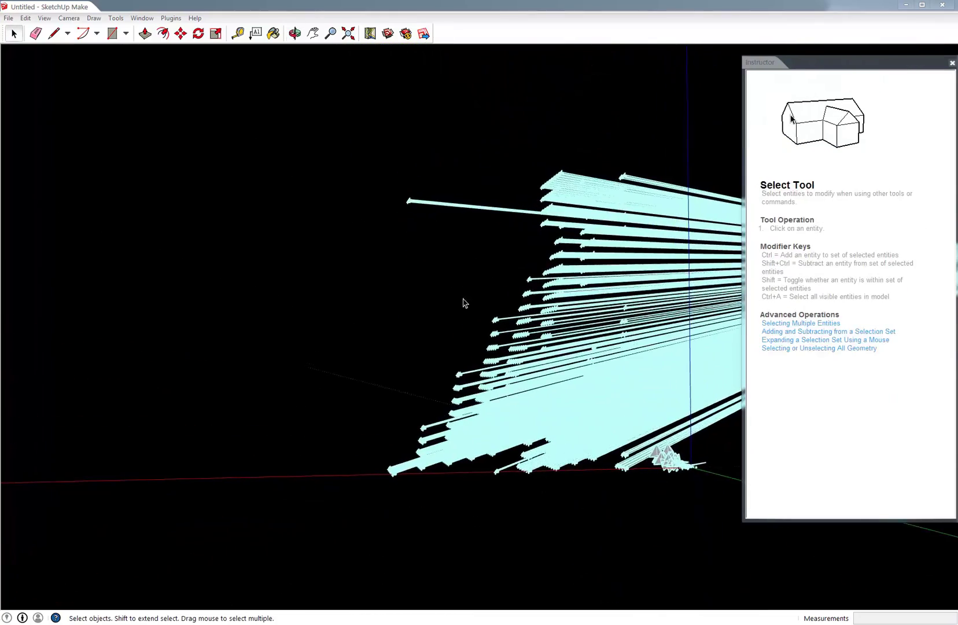
# Edit one spaceship component at the array's near corner and push/pull the long spike's face upward by 358608 mm.
pyautogui.scroll(5, 407, 445)
pyautogui.scroll(-5, 423, 475)
pyautogui.scroll(5, 413, 439)
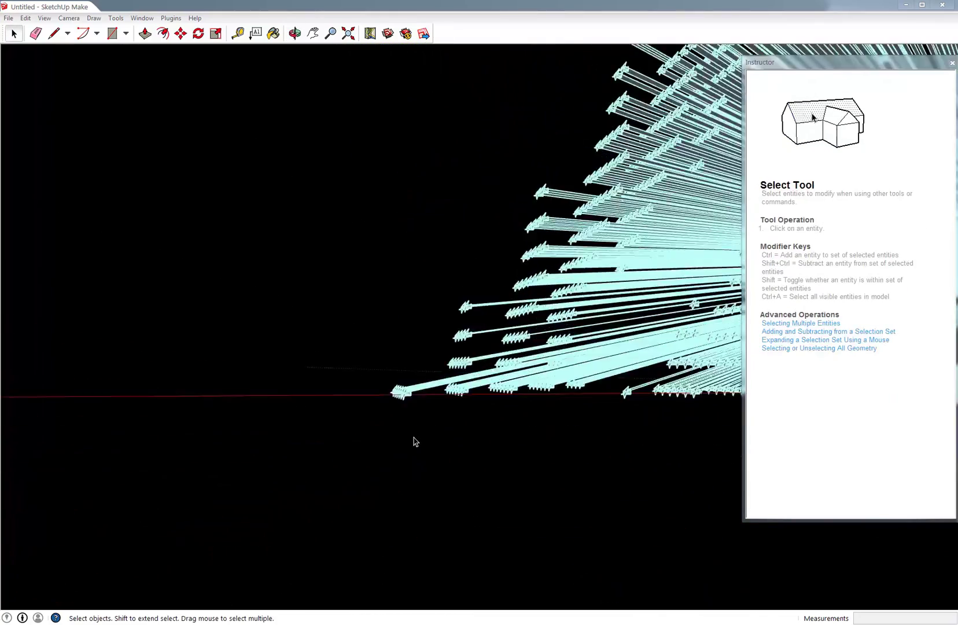
pyautogui.doubleClick(425, 267)
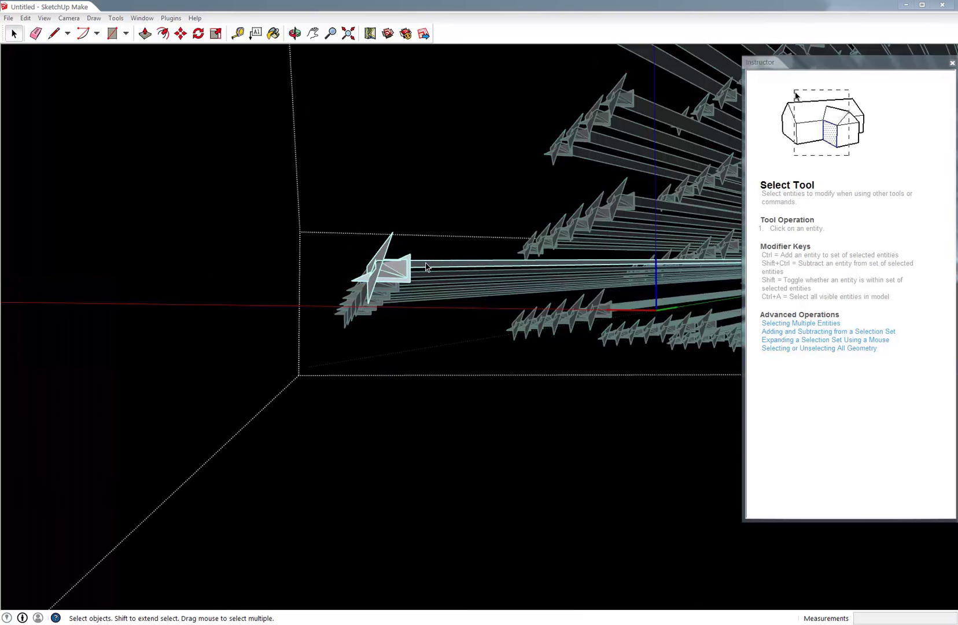
pyautogui.press('p')
pyautogui.click(426, 268)
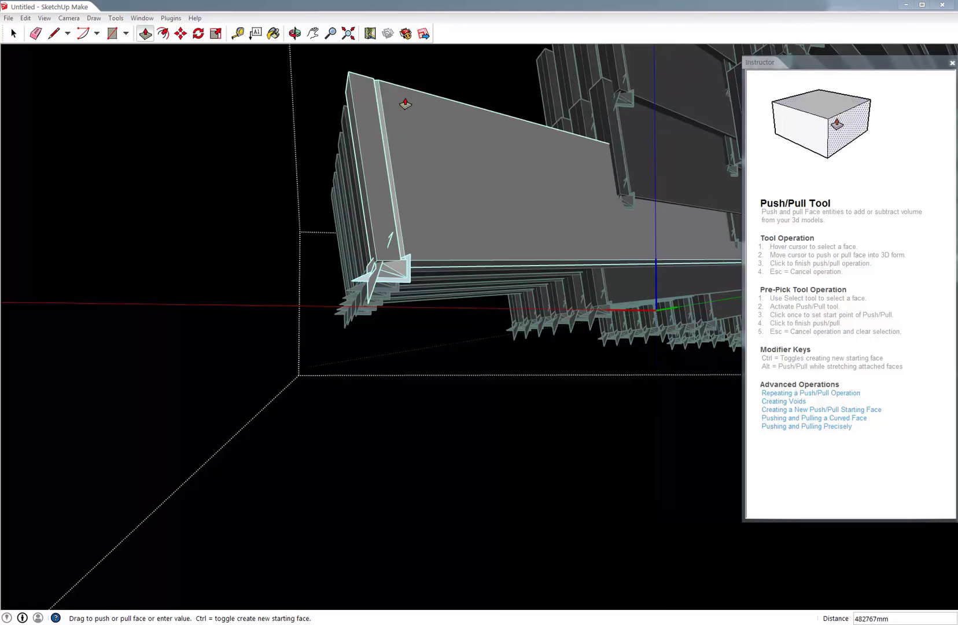
pyautogui.click(399, 145)
pyautogui.moveTo(385, 180); pyautogui.dragTo(372, 301, button='middle')
pyautogui.scroll(-10, 372, 301)
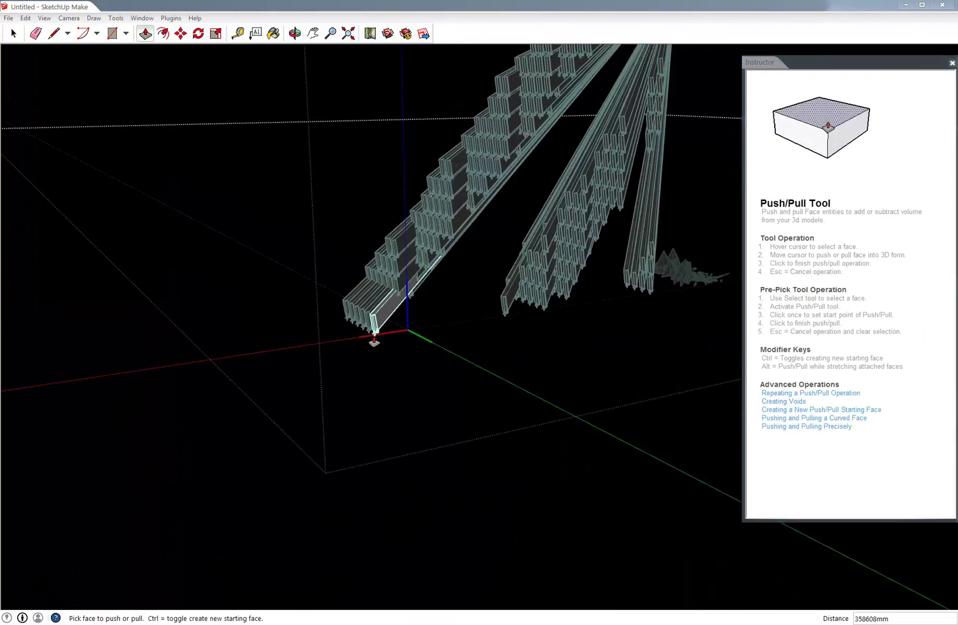
# Leave component editing and delete the upper blocks of the array, keeping the lone bar above them.
pyautogui.press('space')
pyautogui.hotkey('ctrl', 'a')
pyautogui.moveTo(407, 440); pyautogui.dragTo(544, 186, button='middle')
pyautogui.scroll(5, 544, 185)
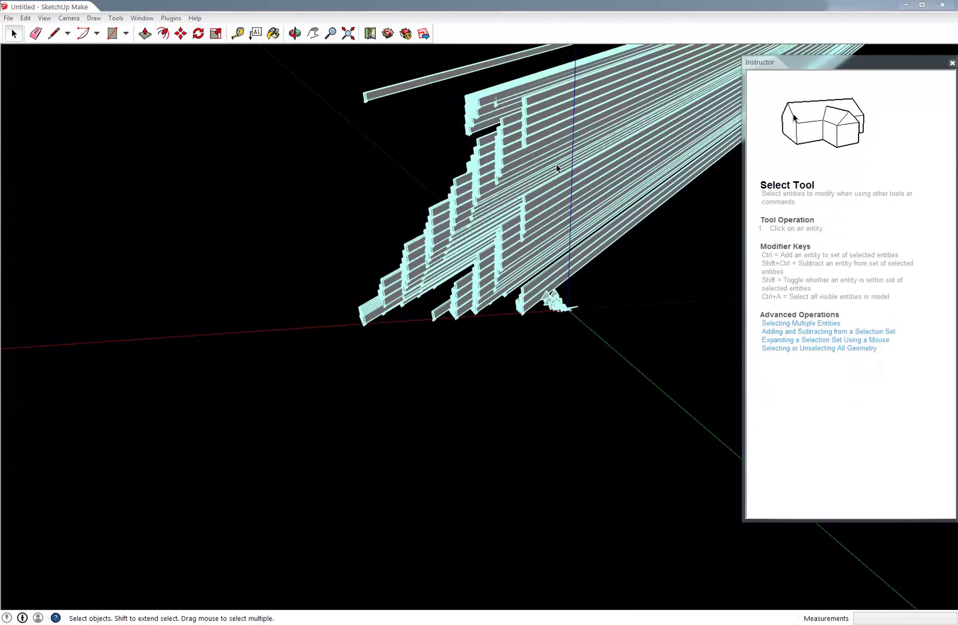
pyautogui.hotkey('ctrl', 'a')
pyautogui.press('Delete')
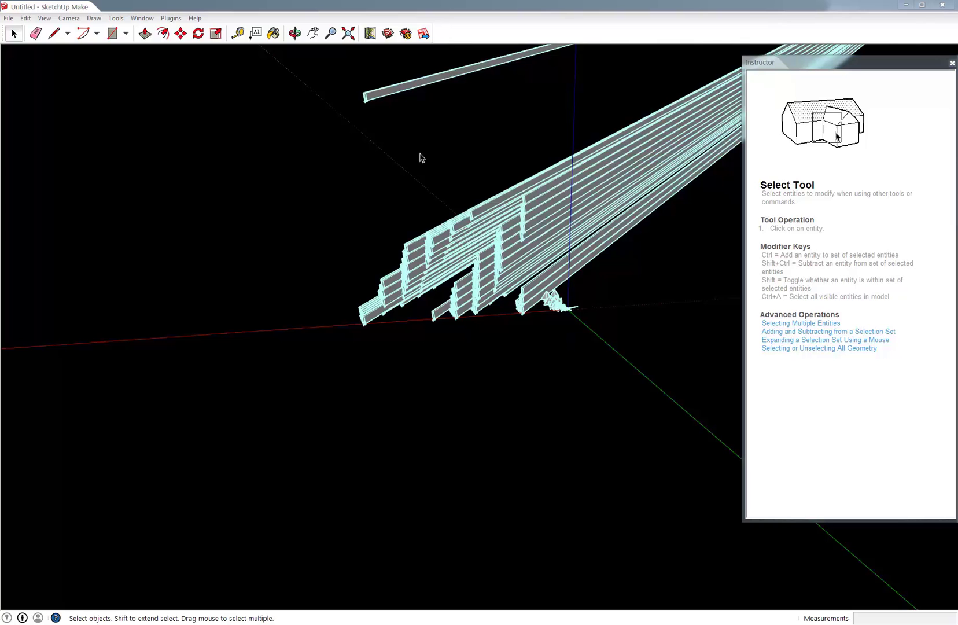
# Copy the lone upper bar about 1651007 mm diagonally downward and repeat the copy as an x10 array.
pyautogui.press('m')
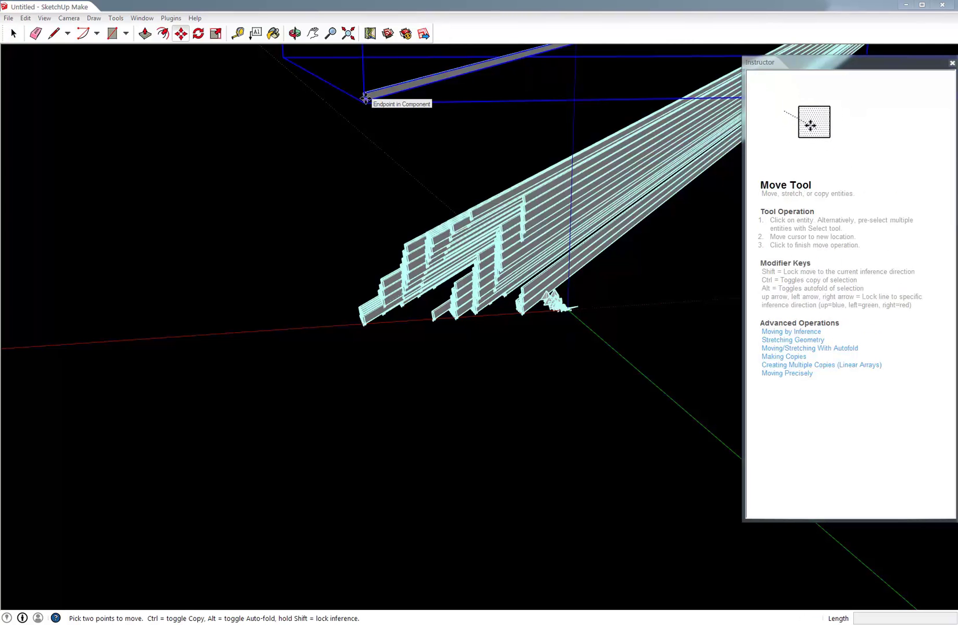
pyautogui.click(366, 99)
pyautogui.press('ctrl')
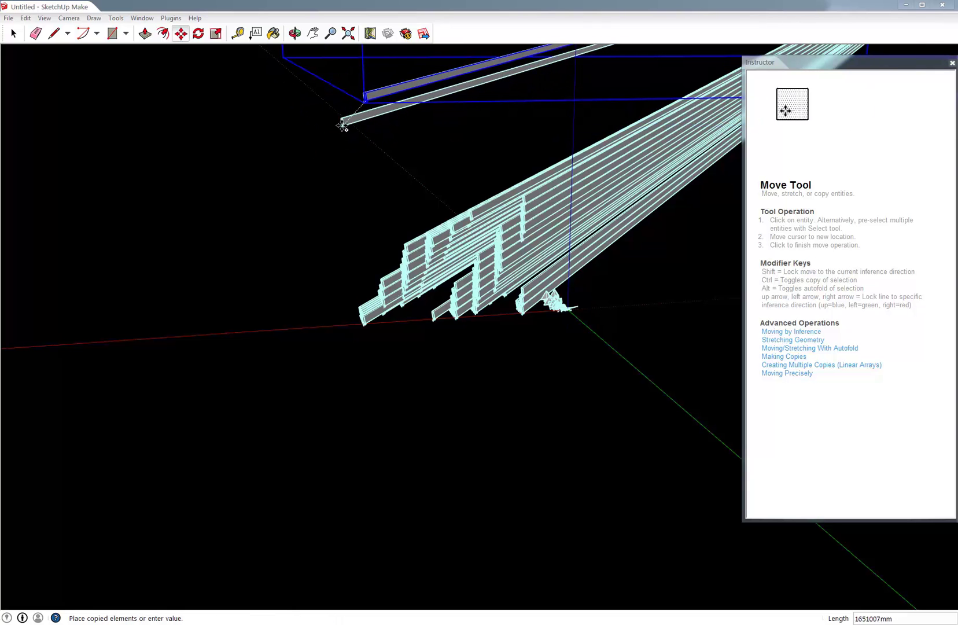
pyautogui.click(342, 125)
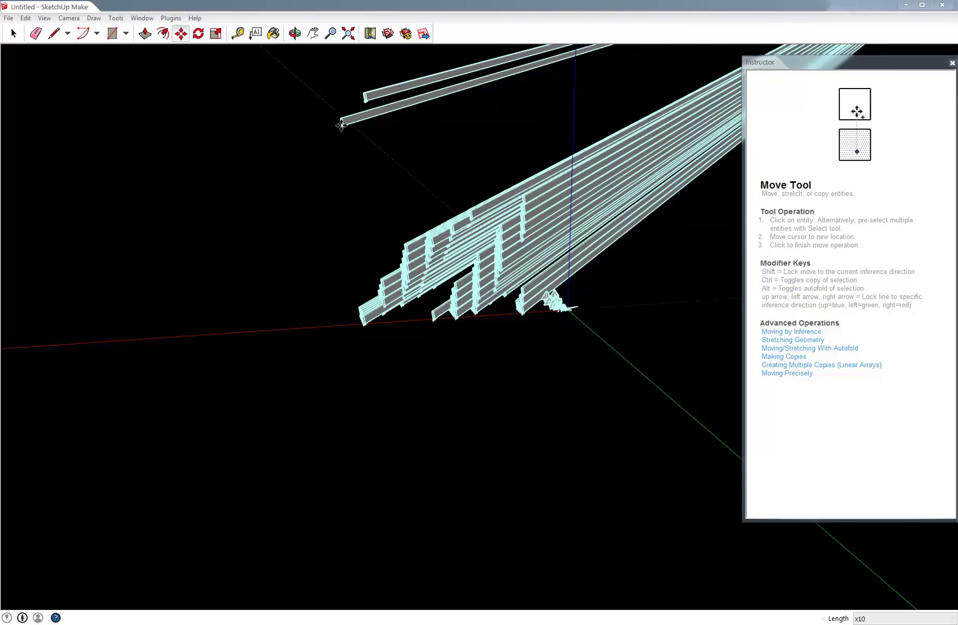
pyautogui.press('Return')
pyautogui.moveTo(341, 124); pyautogui.dragTo(364, 309, button='middle')
pyautogui.press('space')
pyautogui.scroll(-4, 368, 173)
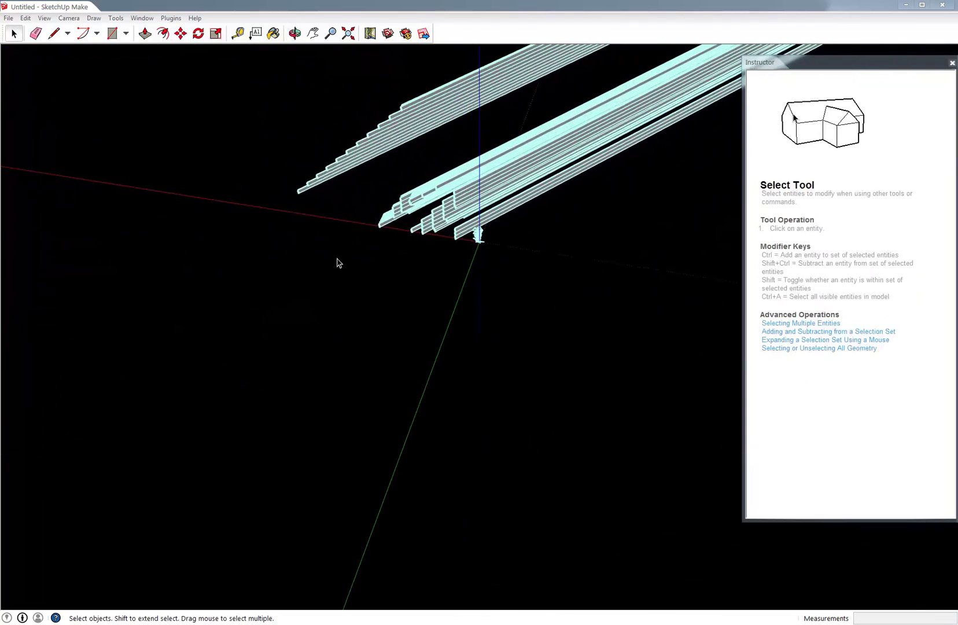
# Make a rotated copy of the nearest bars of the new array at about 16.5 degrees and repeat it as an x12 radial array.
pyautogui.moveTo(339, 263); pyautogui.dragTo(276, 157)
pyautogui.press('q')
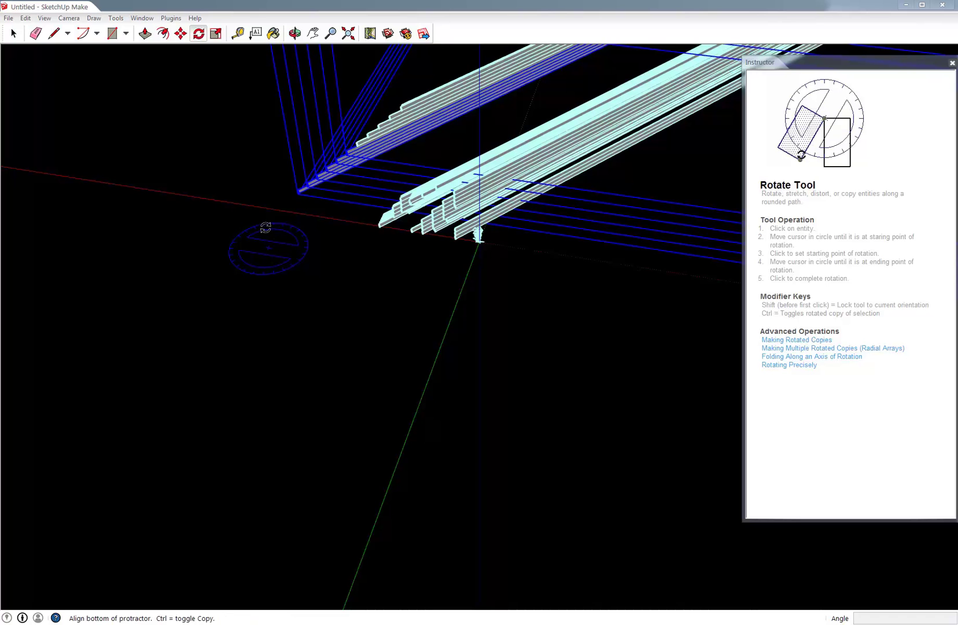
pyautogui.click(353, 159)
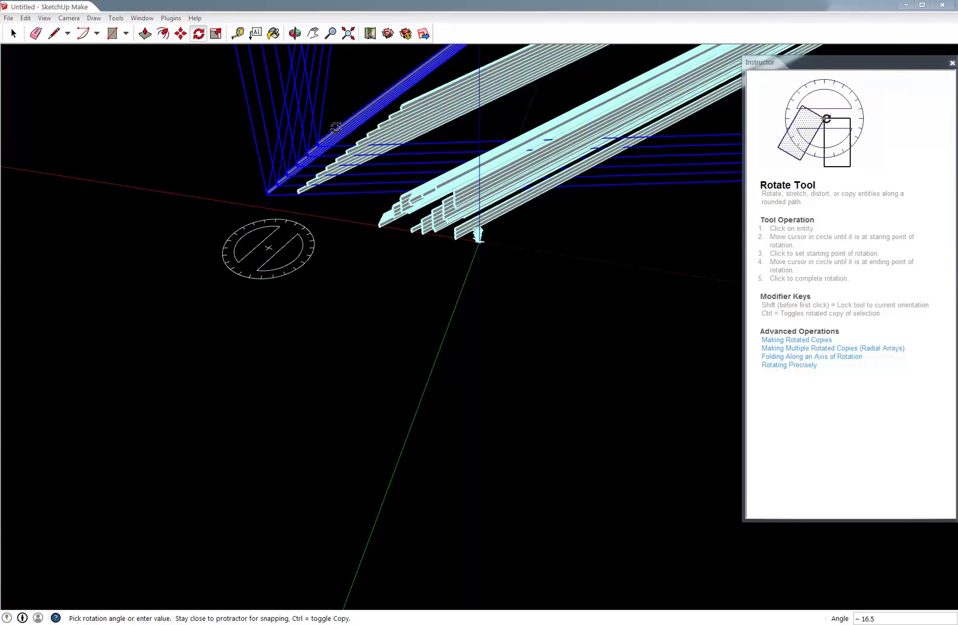
pyautogui.press('Return')
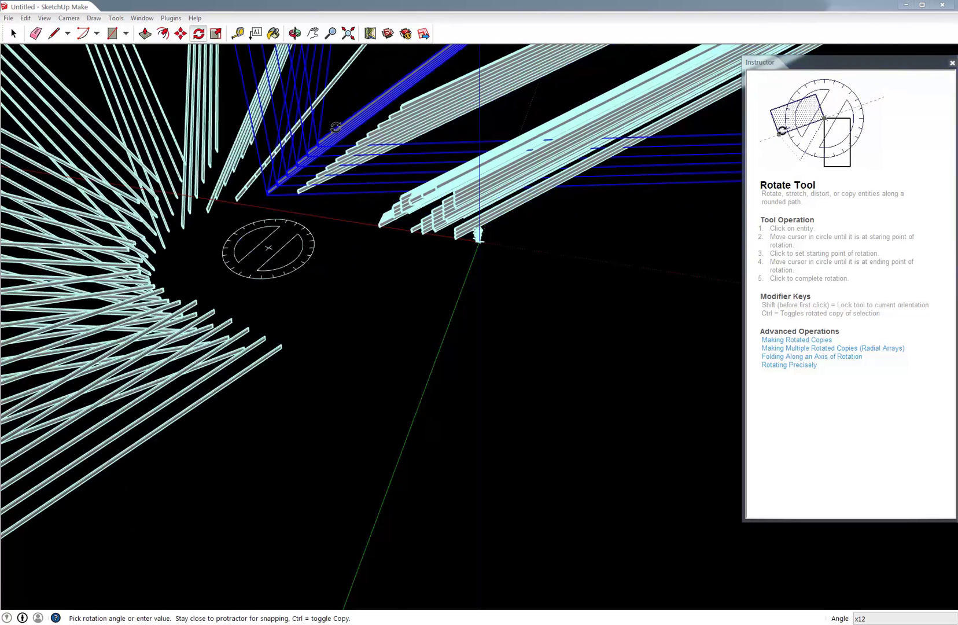
pyautogui.press('space')
pyautogui.moveTo(540, 265); pyautogui.dragTo(535, 252, button='middle')
pyautogui.moveTo(414, 269); pyautogui.dragTo(393, 284, button='middle')
pyautogui.scroll(3, 409, 284)
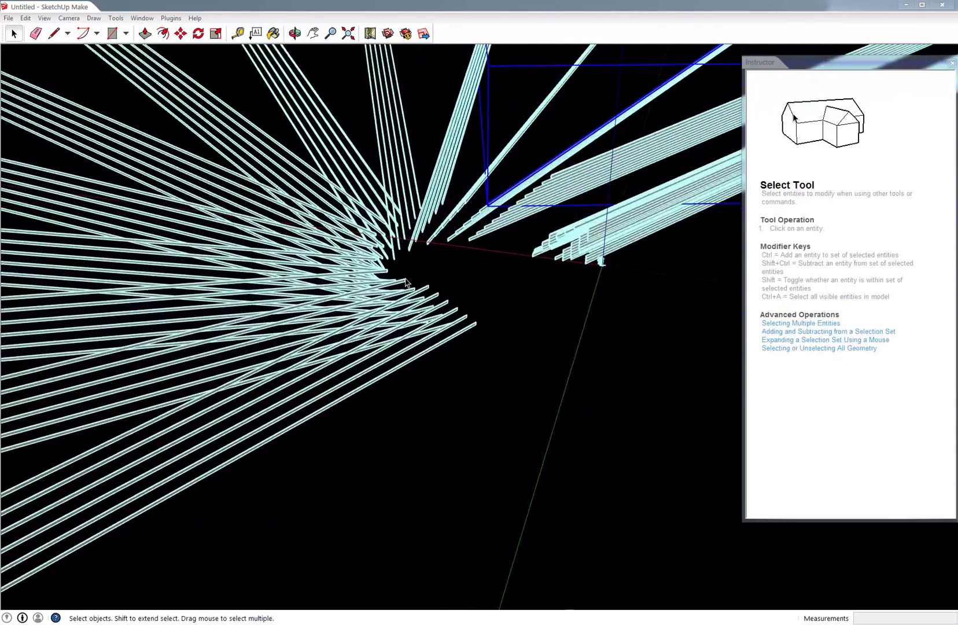
# Edit one bar component in the radial array, delete its long stretched body, and leave component editing.
pyautogui.scroll(2, 409, 285)
pyautogui.doubleClick(415, 319)
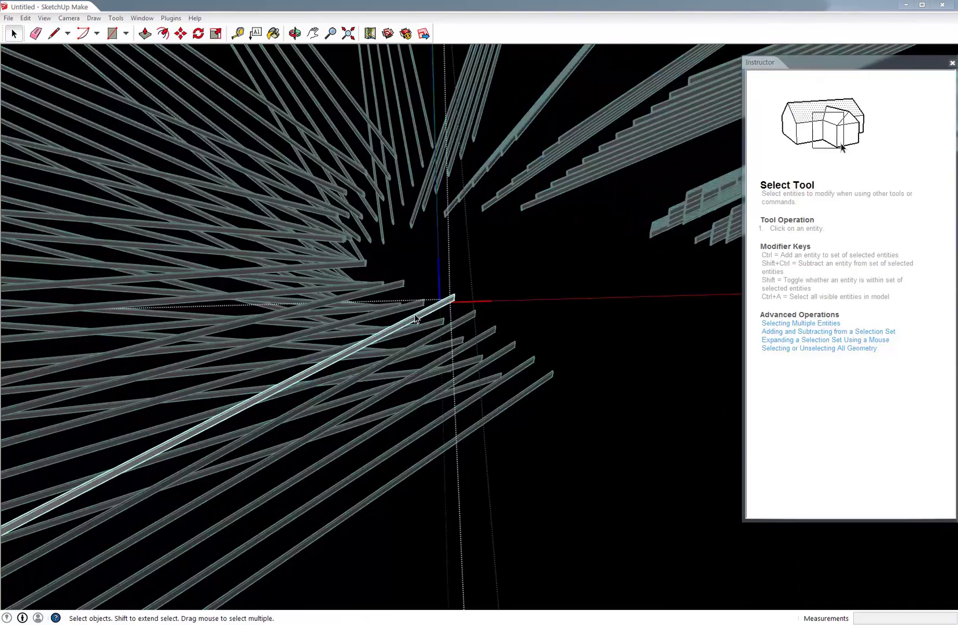
pyautogui.hotkey('ctrl', 'a')
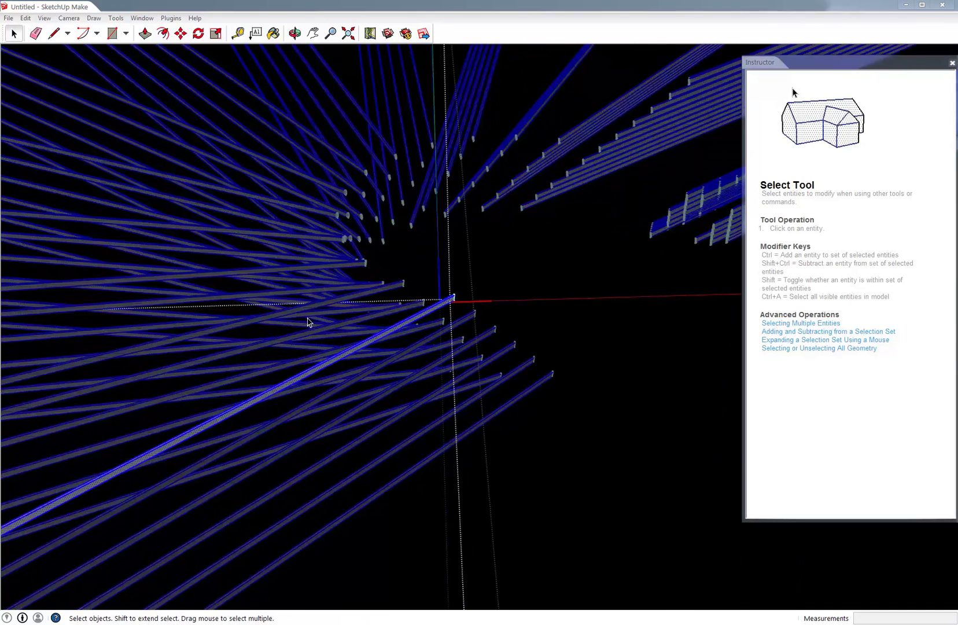
pyautogui.press('Delete')
pyautogui.moveTo(342, 295); pyautogui.dragTo(489, 277, button='middle')
pyautogui.click(485, 281)
pyautogui.scroll(-6, 473, 297)
pyautogui.moveTo(463, 306)
pyautogui.mouseDown(button='middle')
pyautogui.moveTo(357, 279)
pyautogui.moveTo(252, 135)
pyautogui.moveTo(413, 299)
pyautogui.moveTo(461, 300)
pyautogui.mouseUp(button='middle')
pyautogui.scroll(10, 461, 299)
pyautogui.moveTo(537, 313); pyautogui.dragTo(538, 265, button='middle')
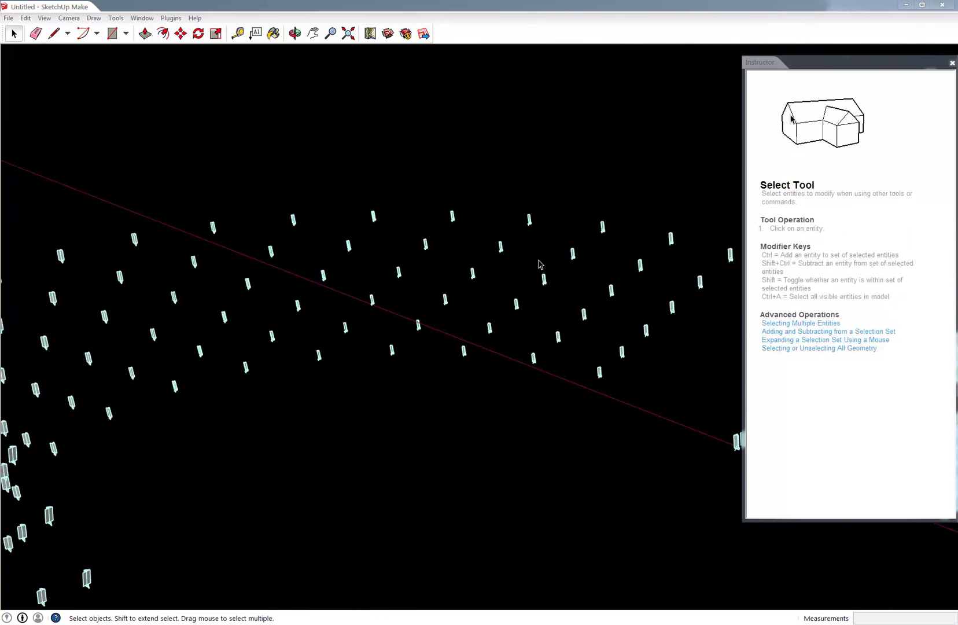
# Make a copy of the ring of short components rotated vertically by about 23.8 degrees and repeat it as an x12 array.
pyautogui.scroll(-5, 538, 265)
pyautogui.moveTo(442, 301); pyautogui.dragTo(311, 185)
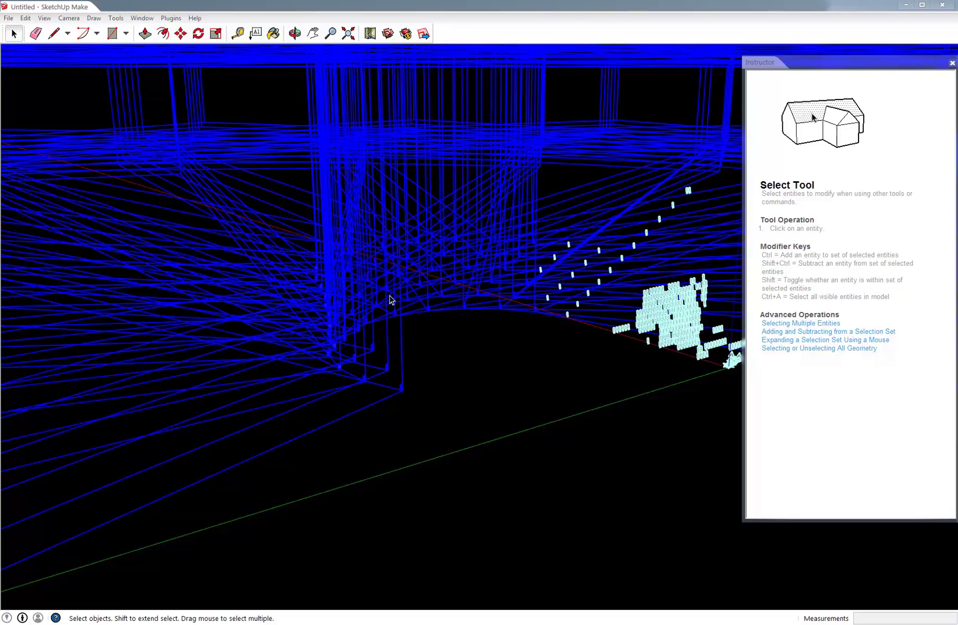
pyautogui.press('q')
pyautogui.moveTo(381, 357); pyautogui.dragTo(551, 266, button='middle')
pyautogui.click(296, 323)
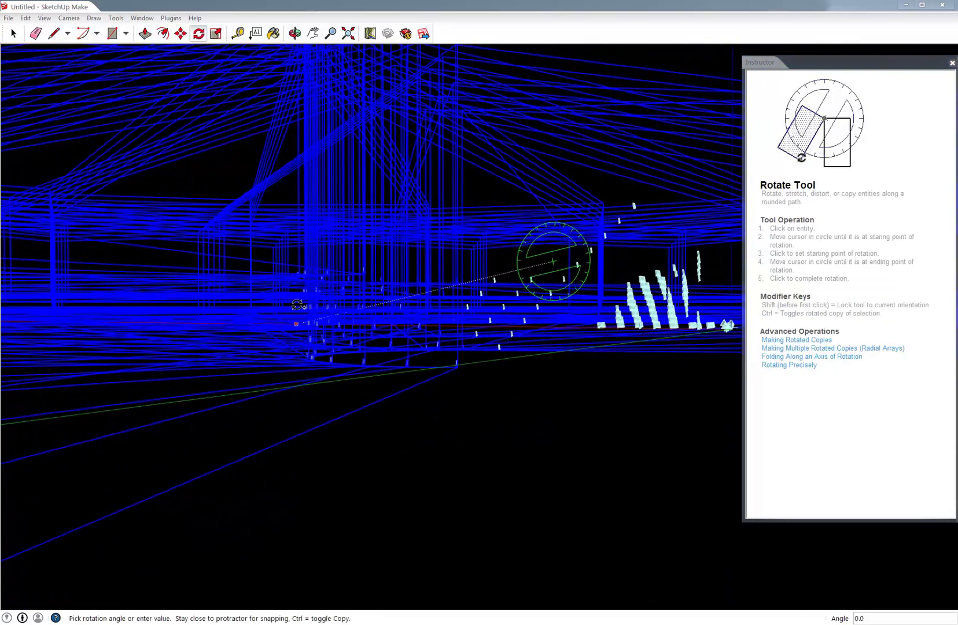
pyautogui.click(309, 211)
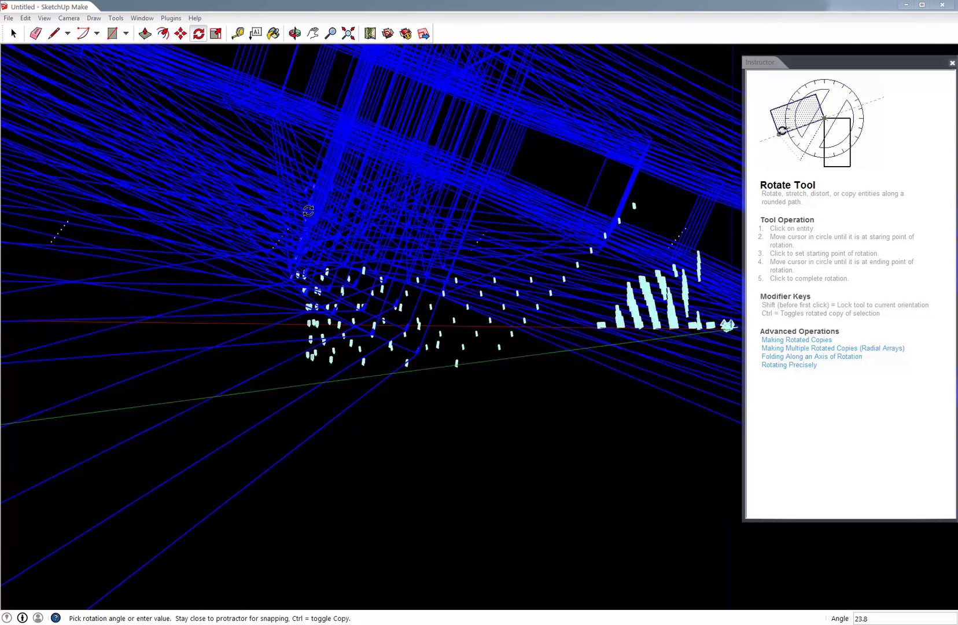
pyautogui.write('x12')
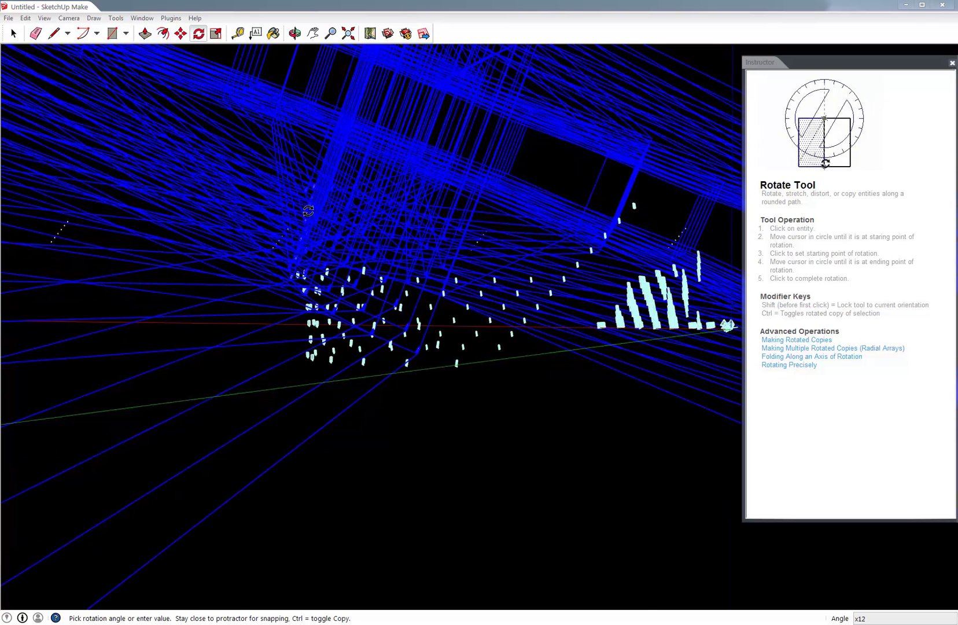
pyautogui.press('Return')
pyautogui.press('space')
pyautogui.click(392, 435)
# Edit one short component in the sphere of copies, push/pull its end face outward into a longer bar, and leave component editing.
pyautogui.moveTo(512, 366)
pyautogui.mouseDown(button='middle')
pyautogui.moveTo(349, 413)
pyautogui.moveTo(144, 357)
pyautogui.moveTo(34, 392)
pyautogui.moveTo(132, 497)
pyautogui.moveTo(415, 520)
pyautogui.moveTo(509, 379)
pyautogui.mouseUp(button='middle')
pyautogui.doubleClick(496, 347)
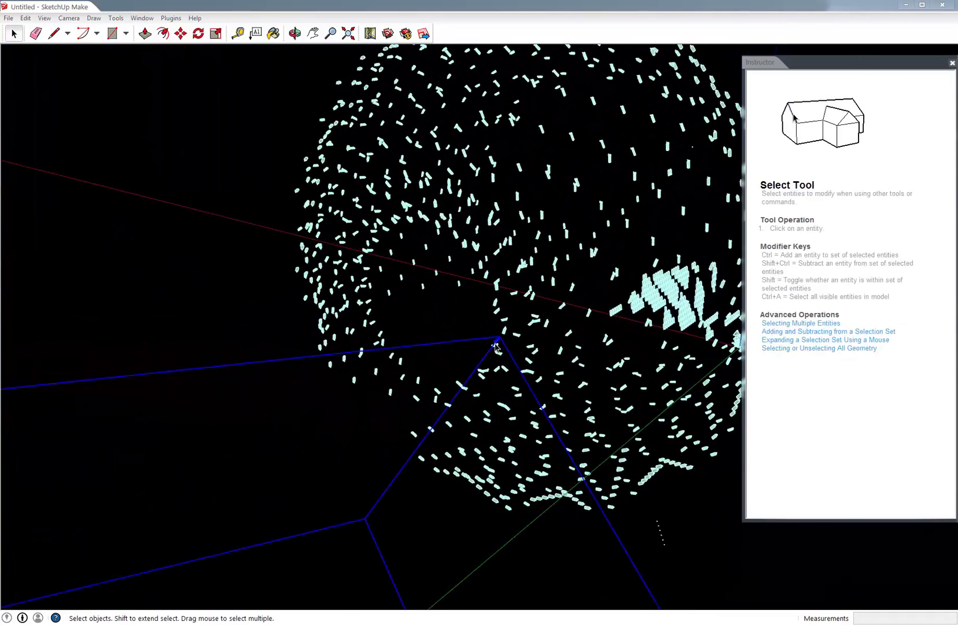
pyautogui.click(496, 343)
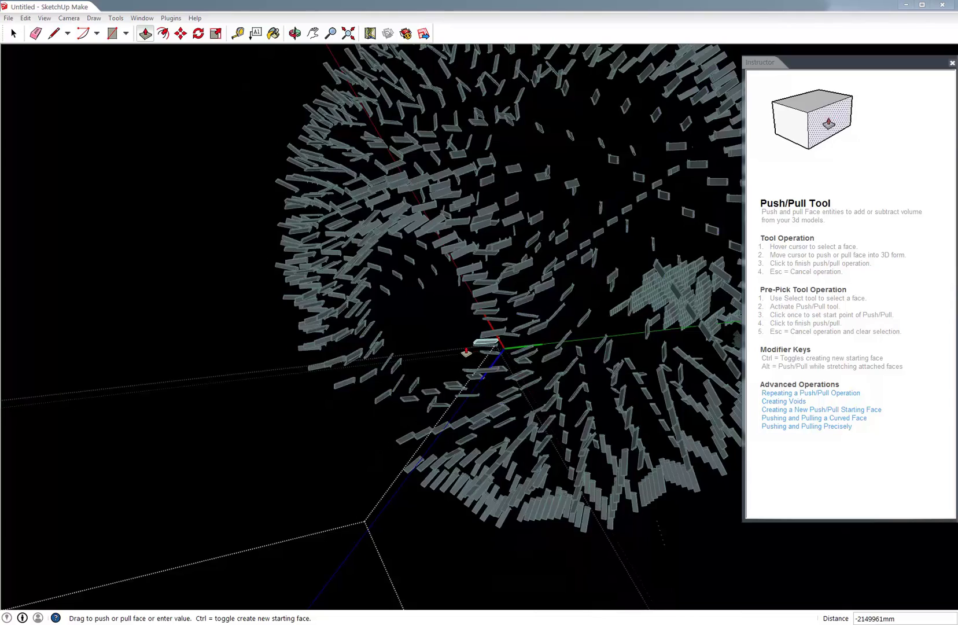
pyautogui.press('space')
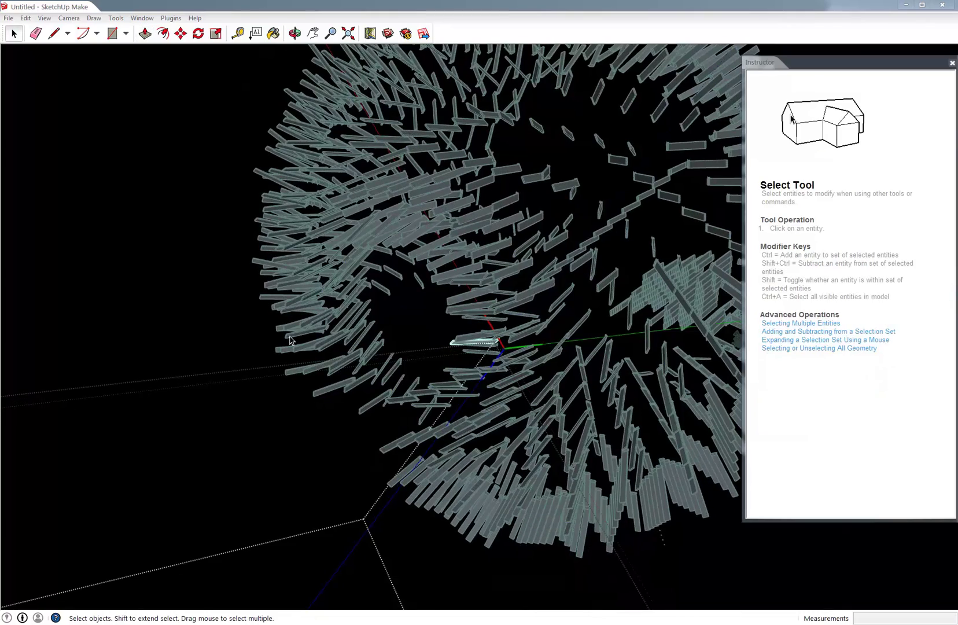
pyautogui.hotkey('ctrl', 'a')
pyautogui.scroll(-5, 291, 386)
pyautogui.moveTo(298, 353); pyautogui.dragTo(413, 292, button='middle')
pyautogui.scroll(10, 417, 301)
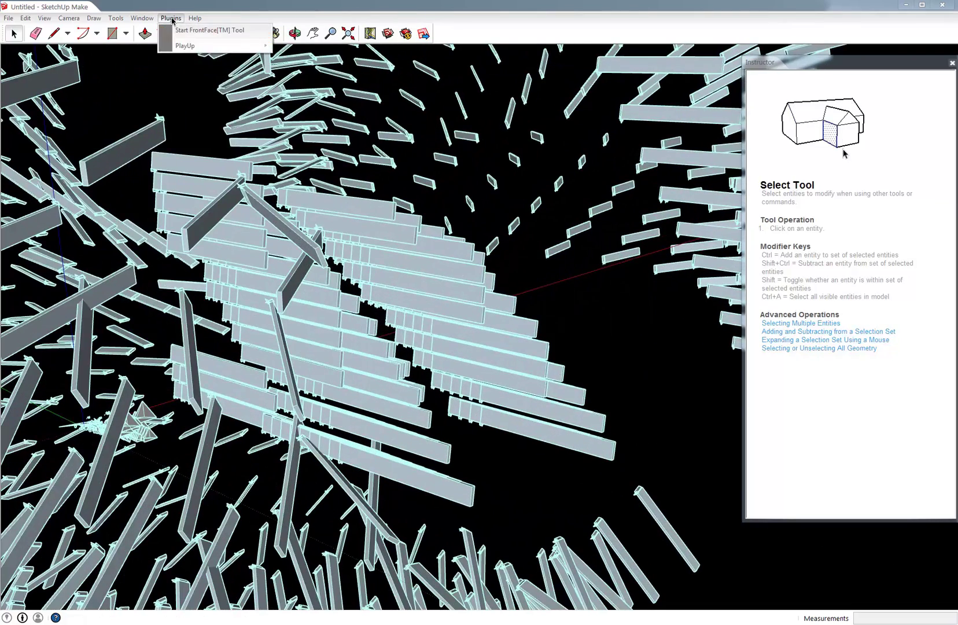
# Display fog in the background color and shorten its distance range so the farther bars fade out.
pyautogui.click(142, 18)
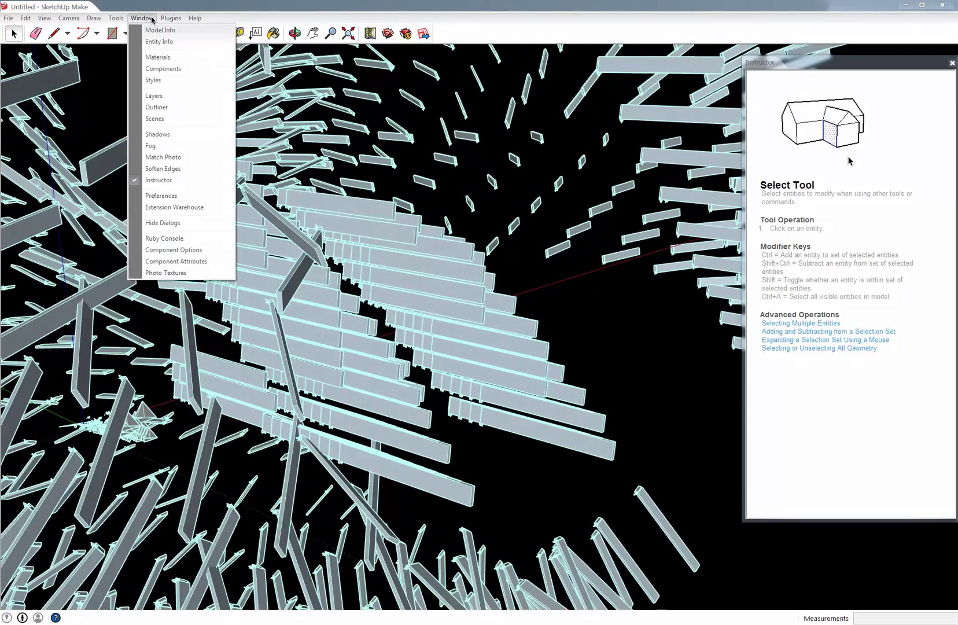
pyautogui.click(159, 146)
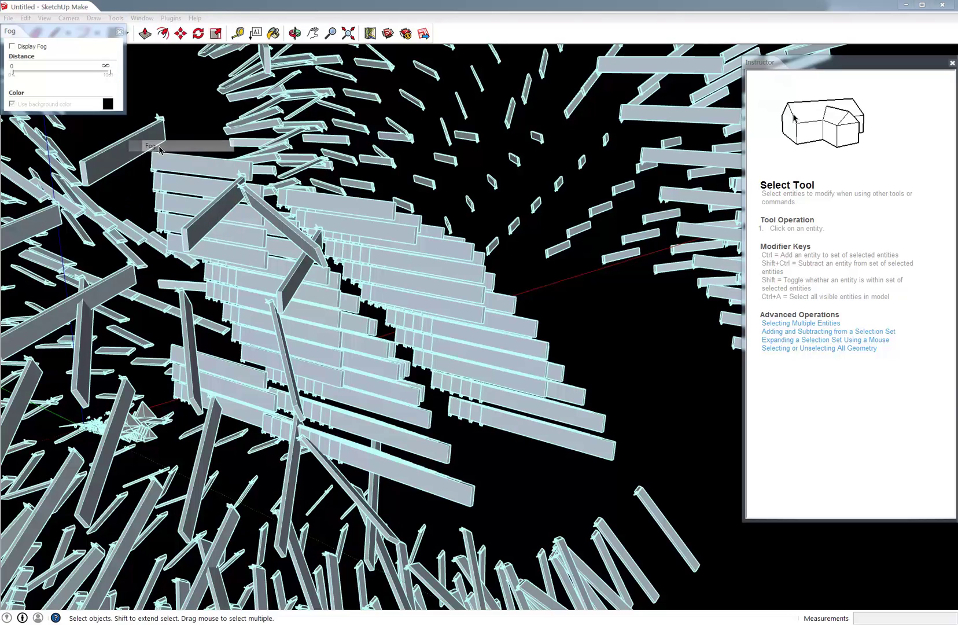
pyautogui.click(12, 45)
pyautogui.moveTo(90, 74); pyautogui.dragTo(55, 75)
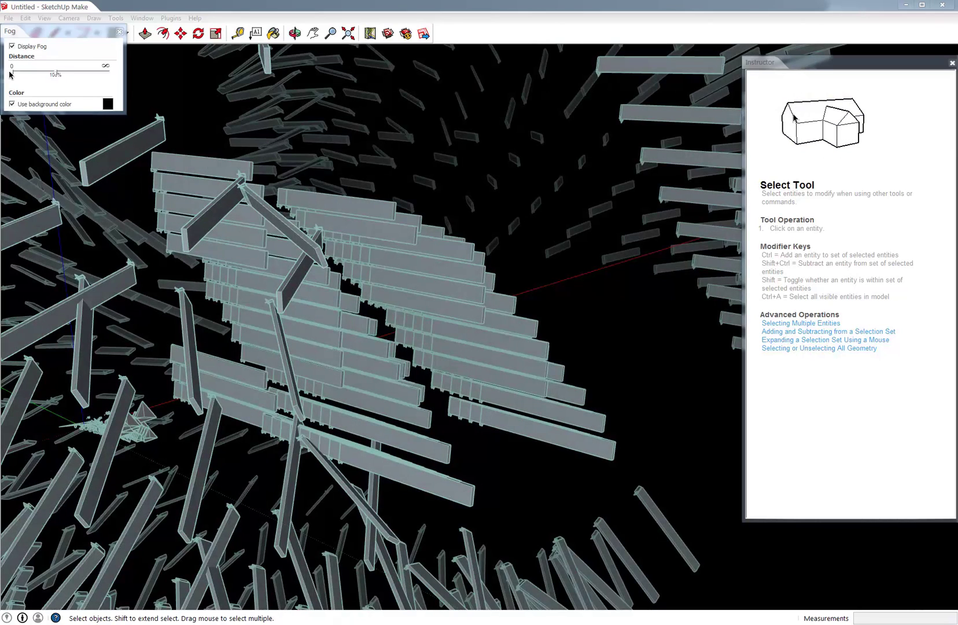
pyautogui.moveTo(31, 74); pyautogui.dragTo(3, 75)
# Bring the fog's 100% distance closer among the bars, turn the fog display off, and close the fog settings.
pyautogui.moveTo(390, 290); pyautogui.dragTo(337, 282, button='middle')
pyautogui.scroll(10, 338, 282)
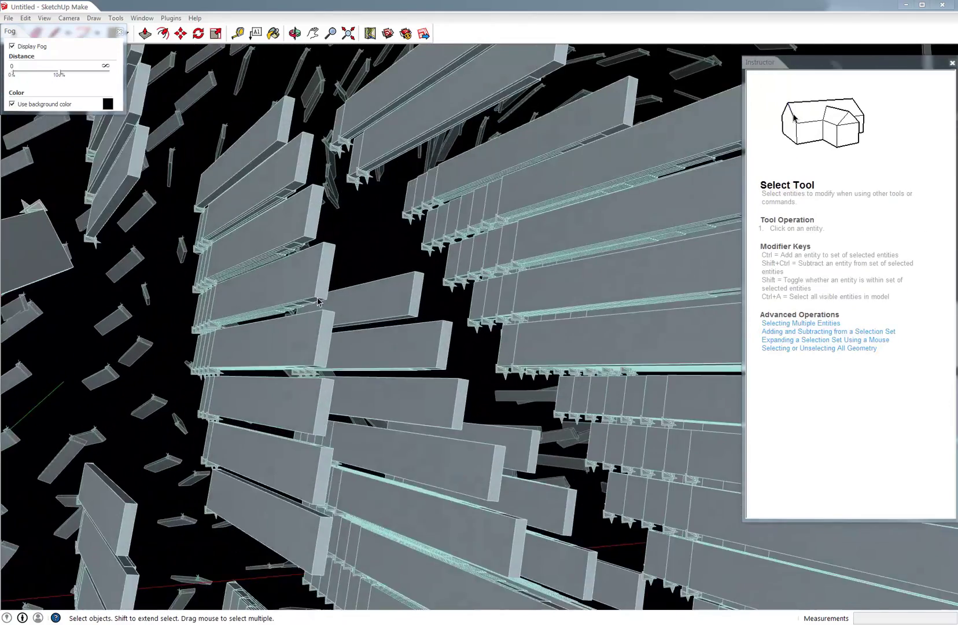
pyautogui.scroll(5, 327, 270)
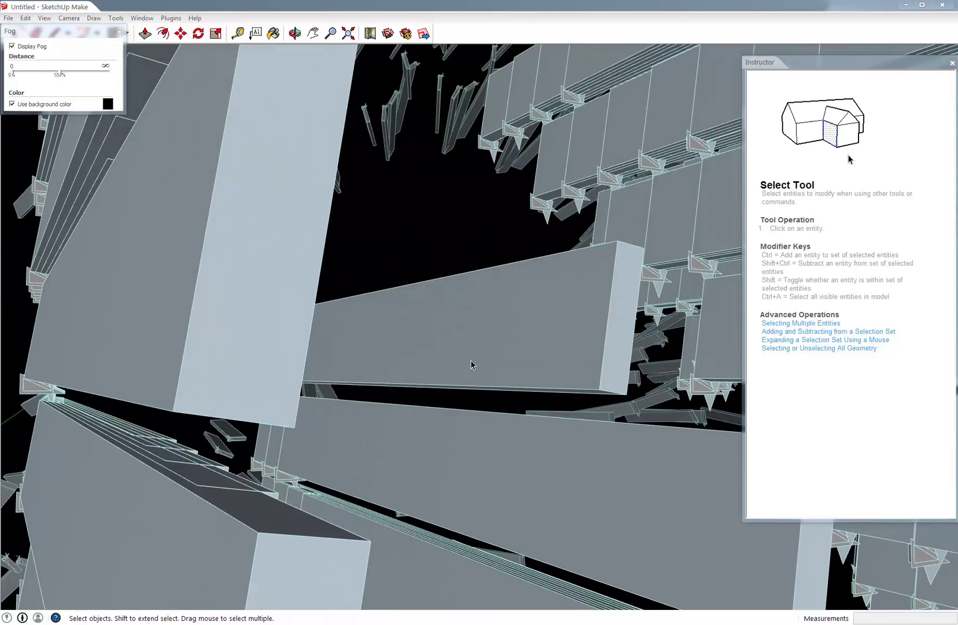
pyautogui.moveTo(60, 73); pyautogui.dragTo(49, 75)
pyautogui.moveTo(476, 303); pyautogui.dragTo(562, 397, button='middle')
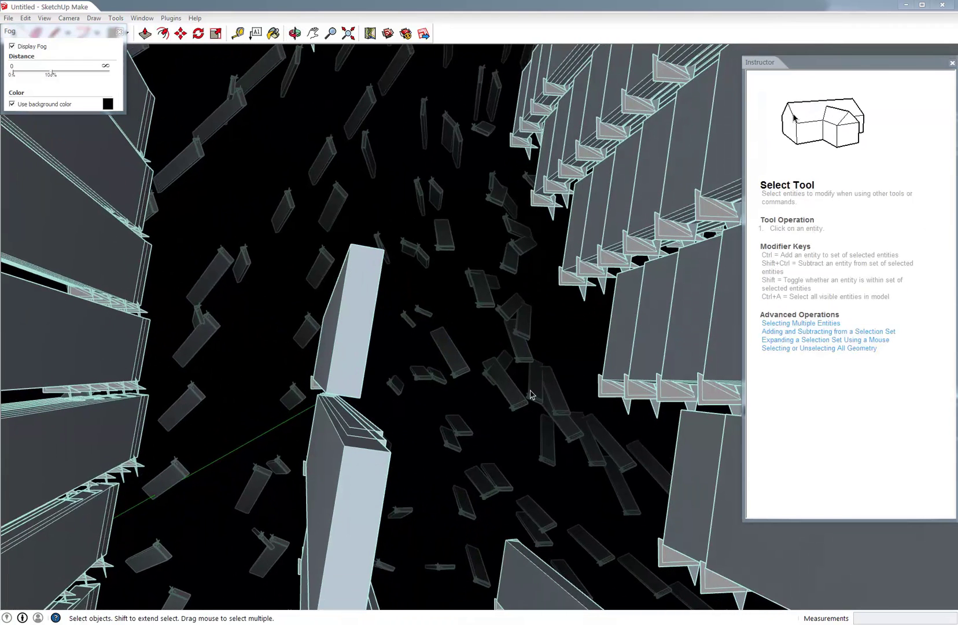
pyautogui.click(39, 48)
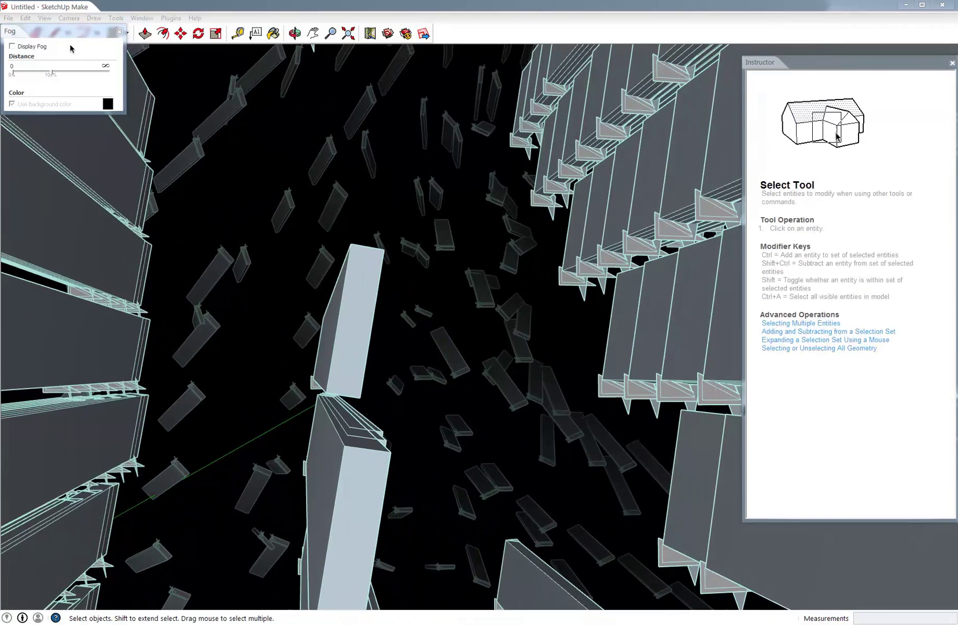
pyautogui.click(119, 32)
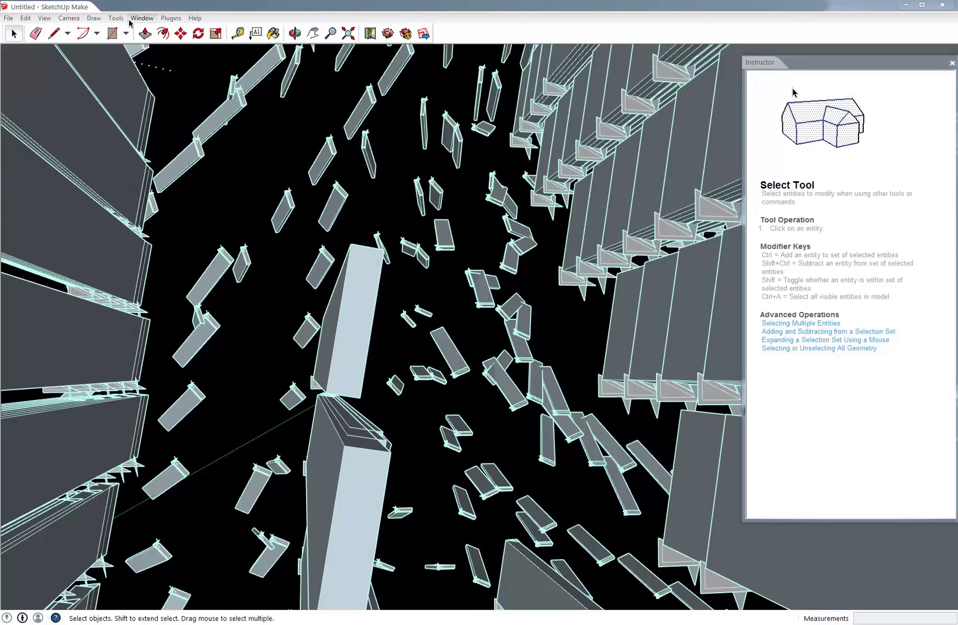